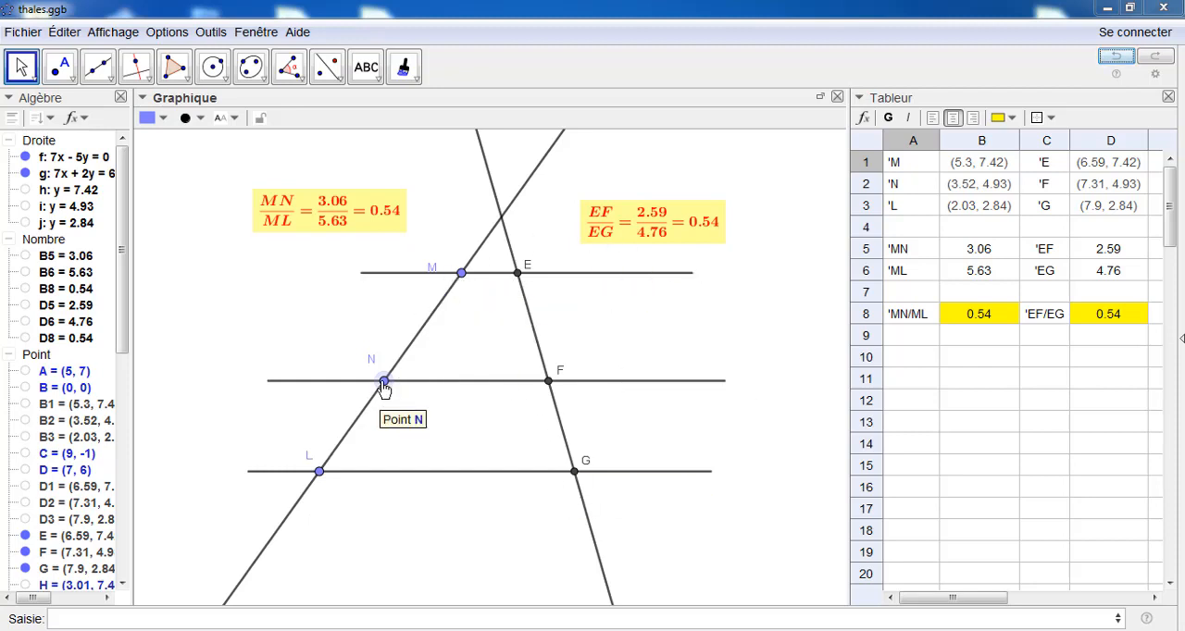
Move points N, M and L along their line to compare the ratios MN/ML and EF/EG
drag(384, 387, 421, 335)
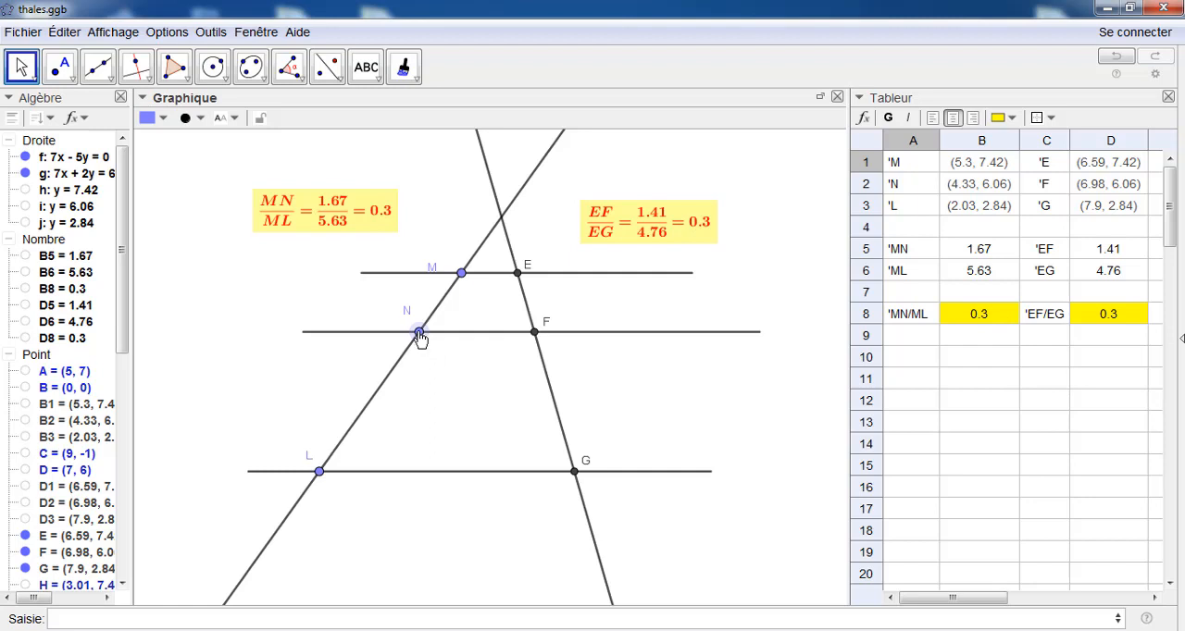
drag(419, 335, 398, 367)
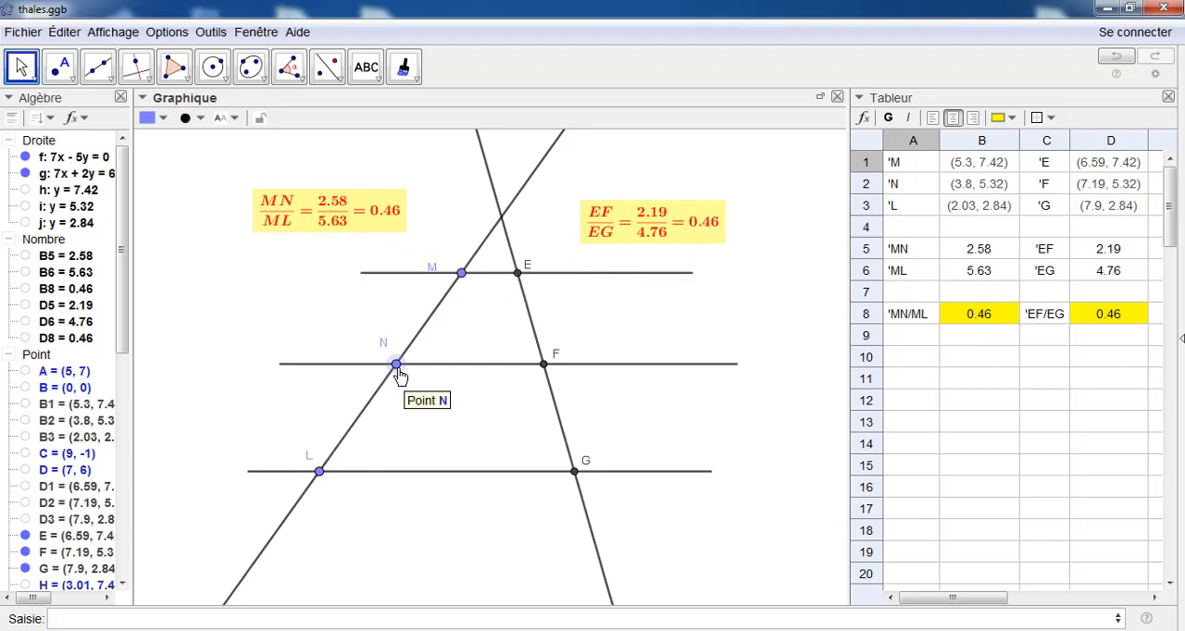
drag(397, 366, 419, 356)
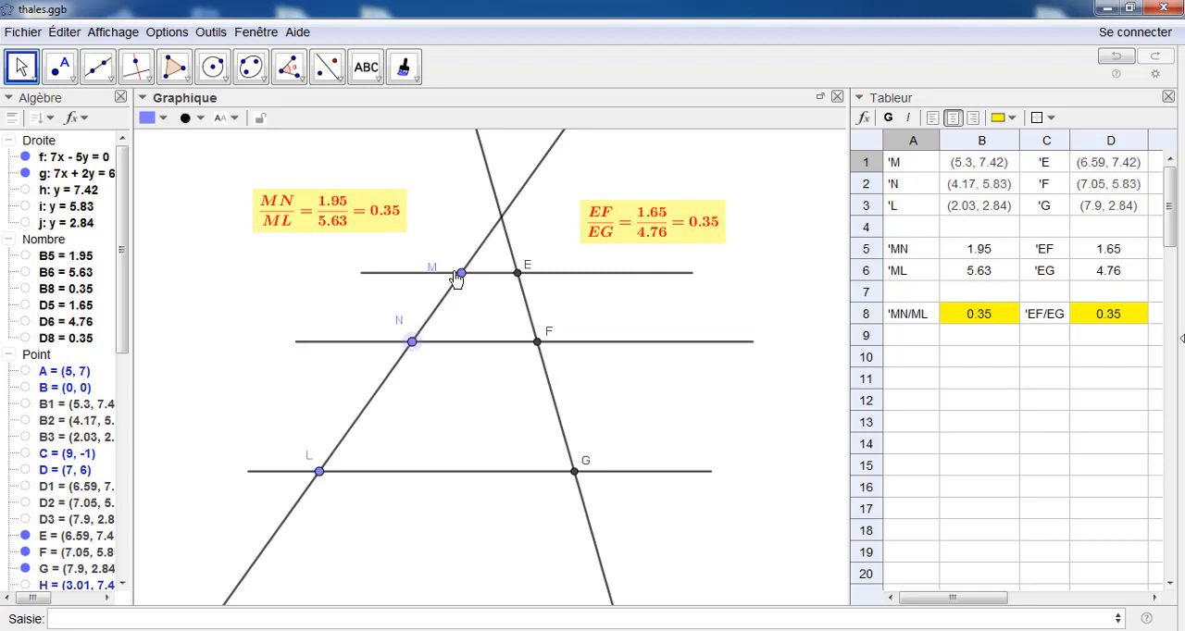
mouse_move(463, 274)
mouse_down()
mouse_move(478, 259)
mouse_move(479, 272)
mouse_up()
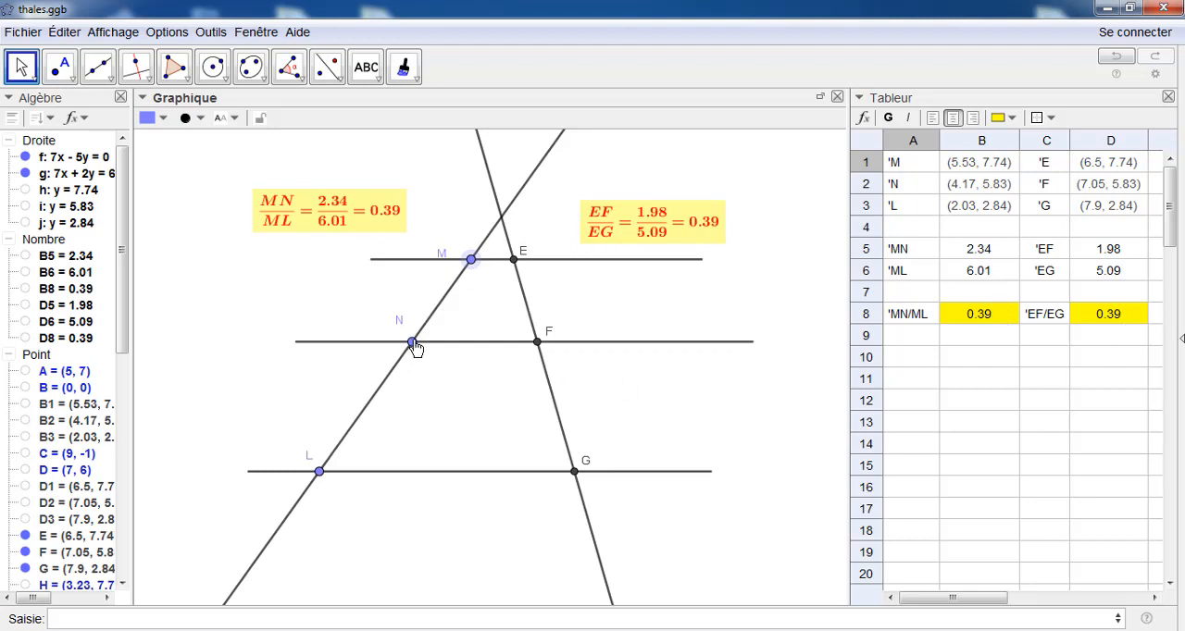
drag(413, 342, 388, 376)
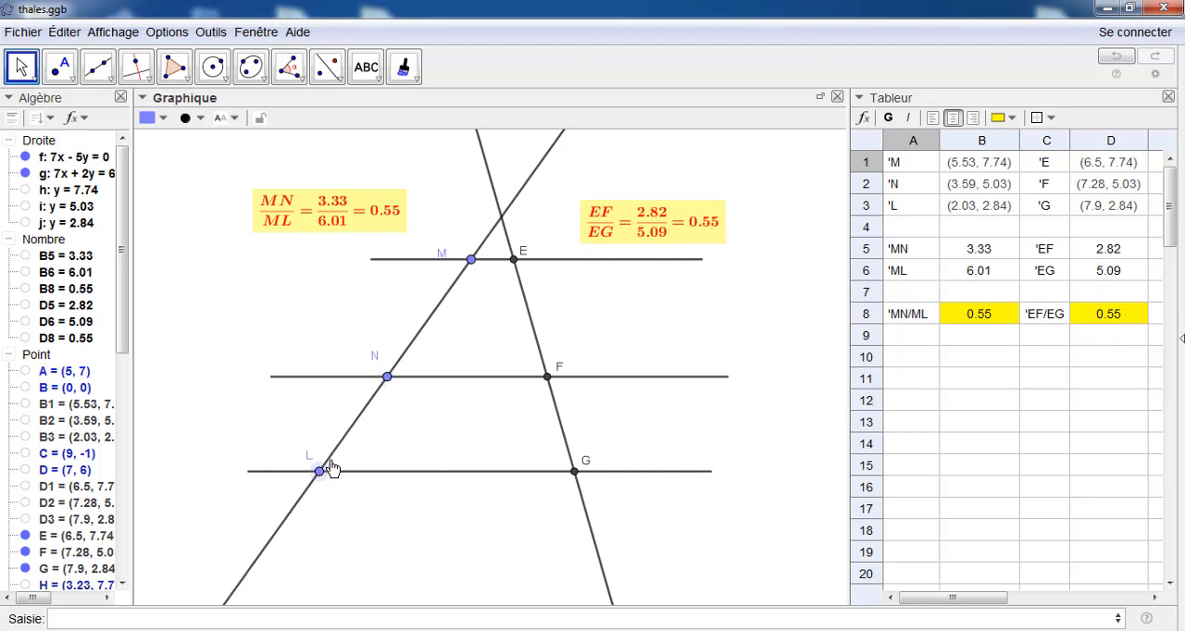
mouse_move(323, 472)
mouse_down()
mouse_move(344, 448)
mouse_move(318, 489)
mouse_move(332, 480)
mouse_up()
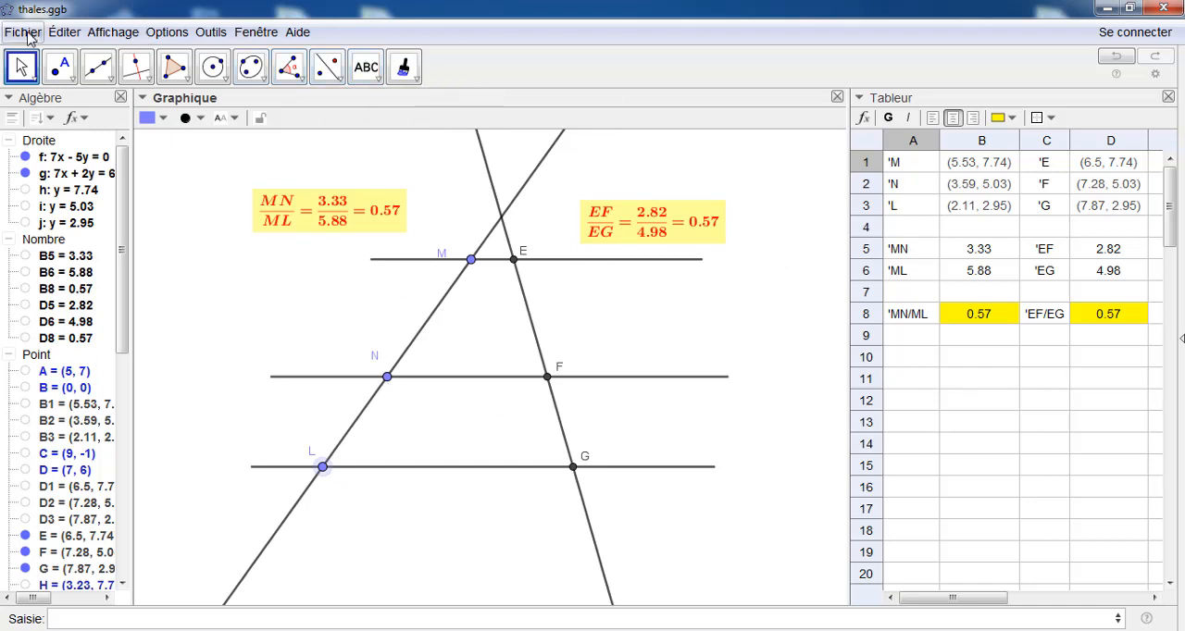
Open a new empty GeoGebra window and maximize it
click(24, 33)
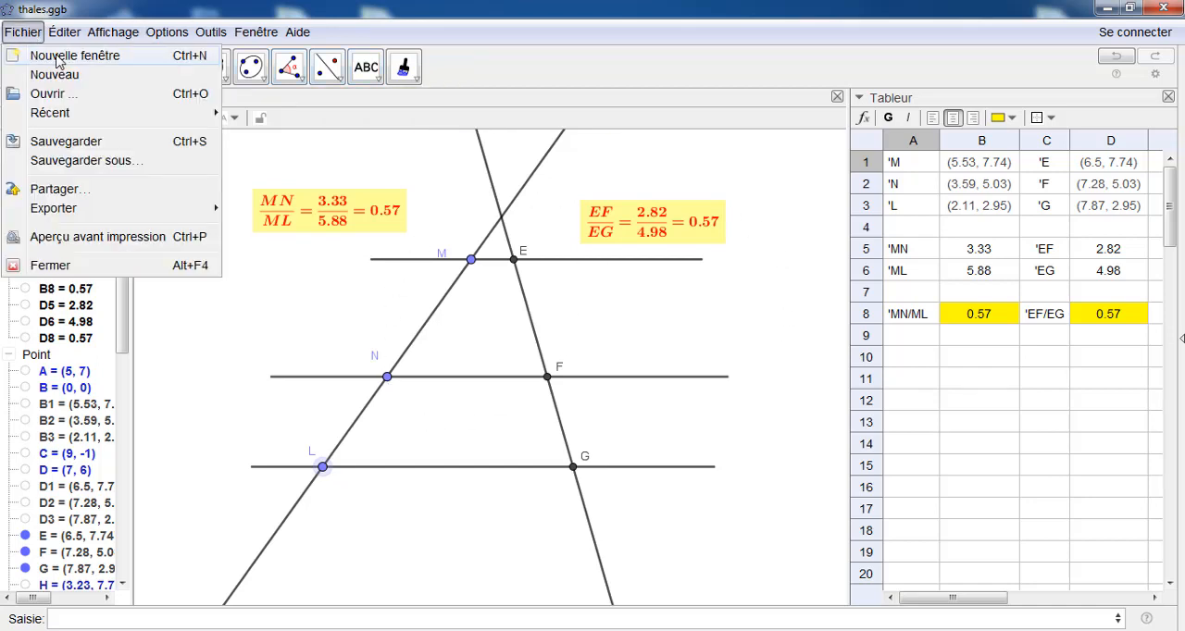
click(59, 57)
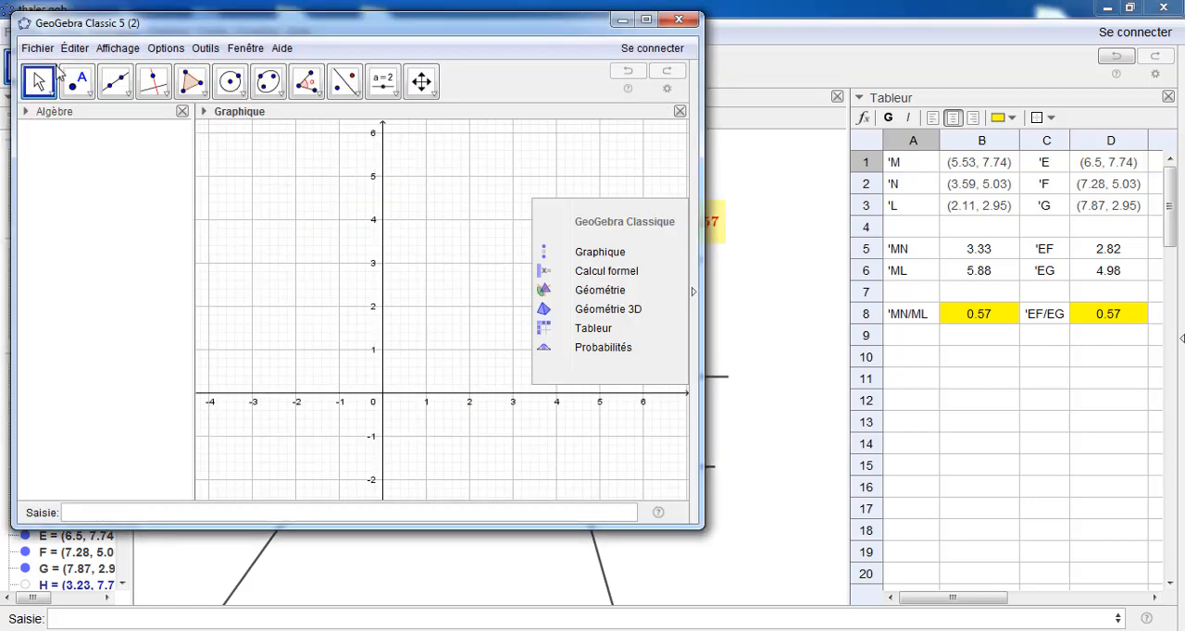
click(646, 20)
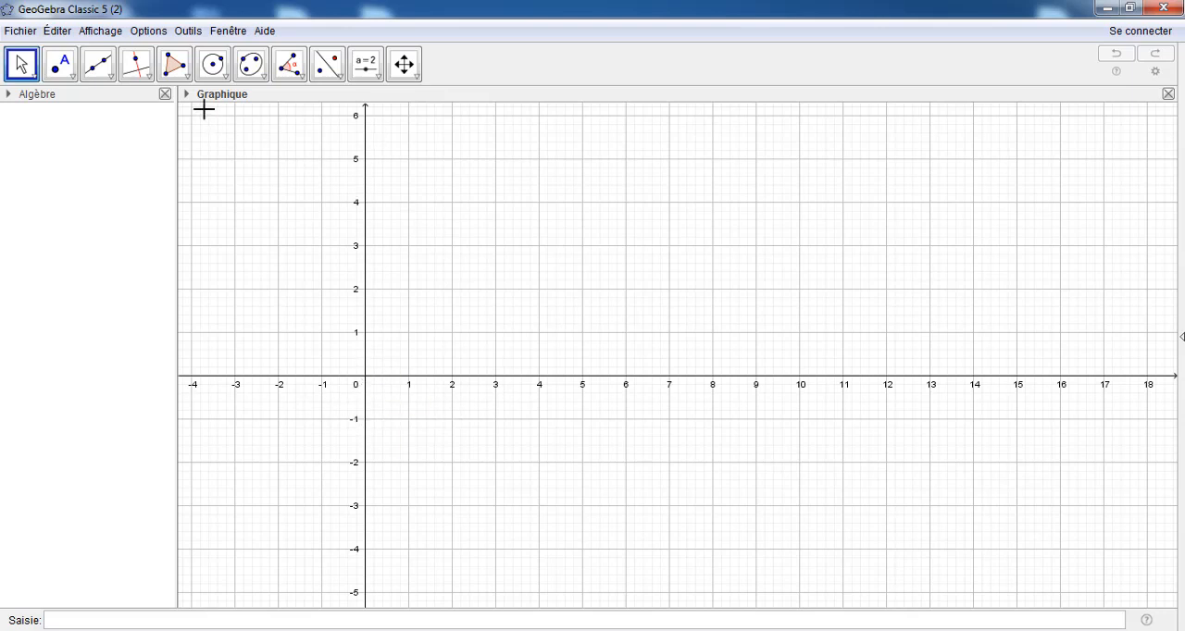
Hide the coordinate axes in the graphics view, keeping the grid
click(404, 65)
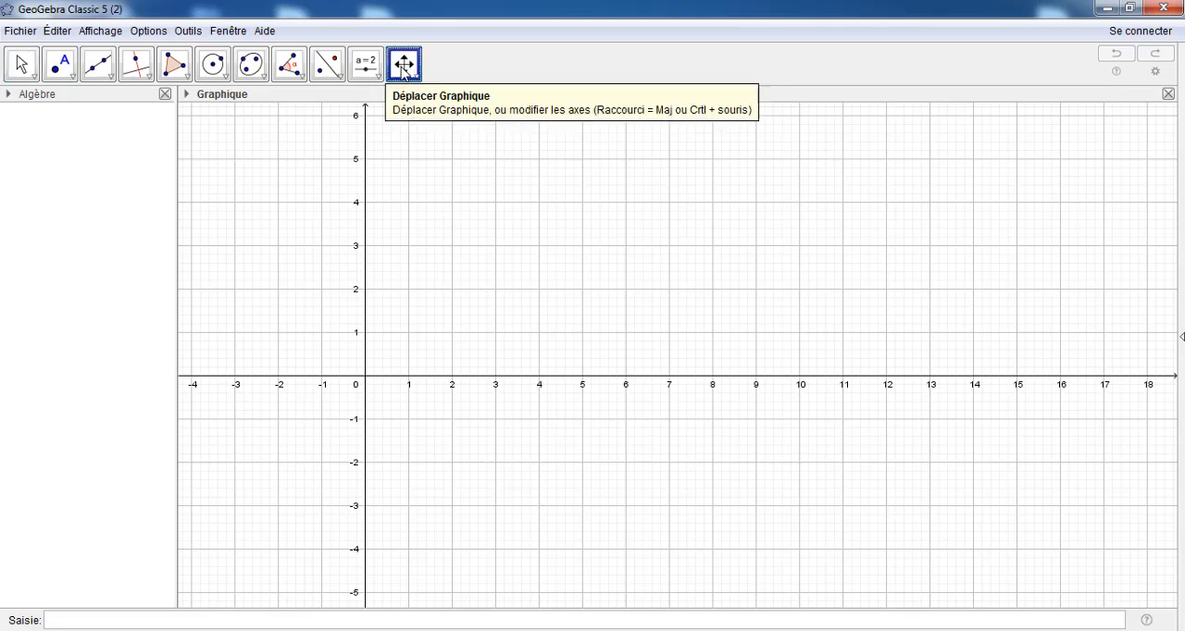
click(186, 95)
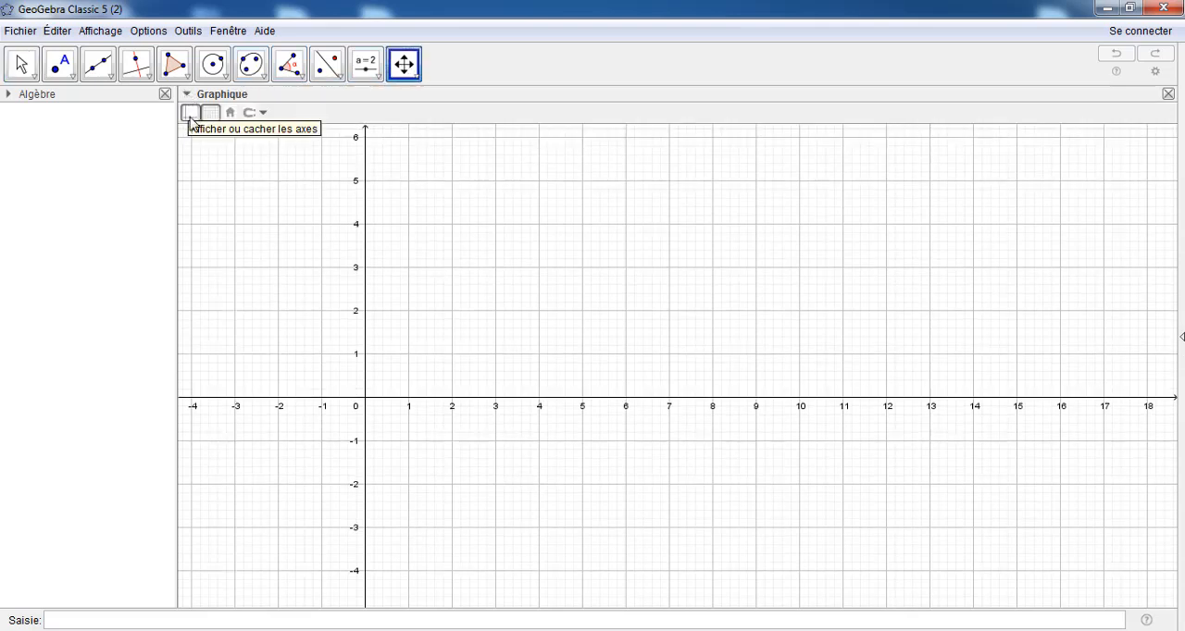
click(191, 113)
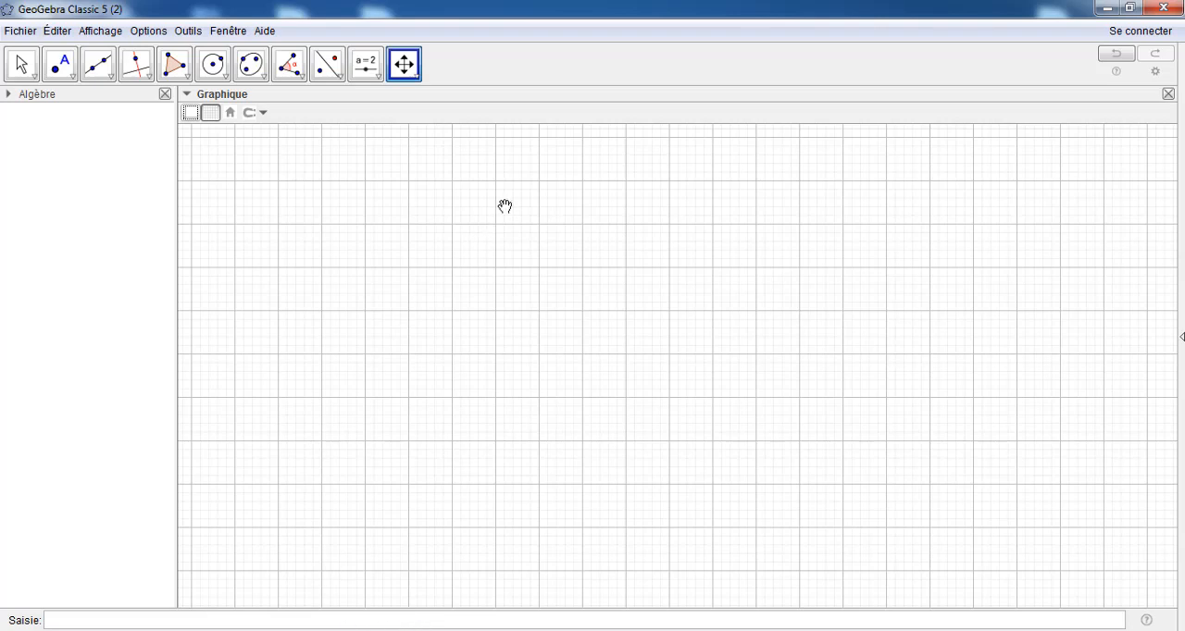
Draw a slanted line through two new points at about (3.44, 3.98) and (0, -2)
click(109, 68)
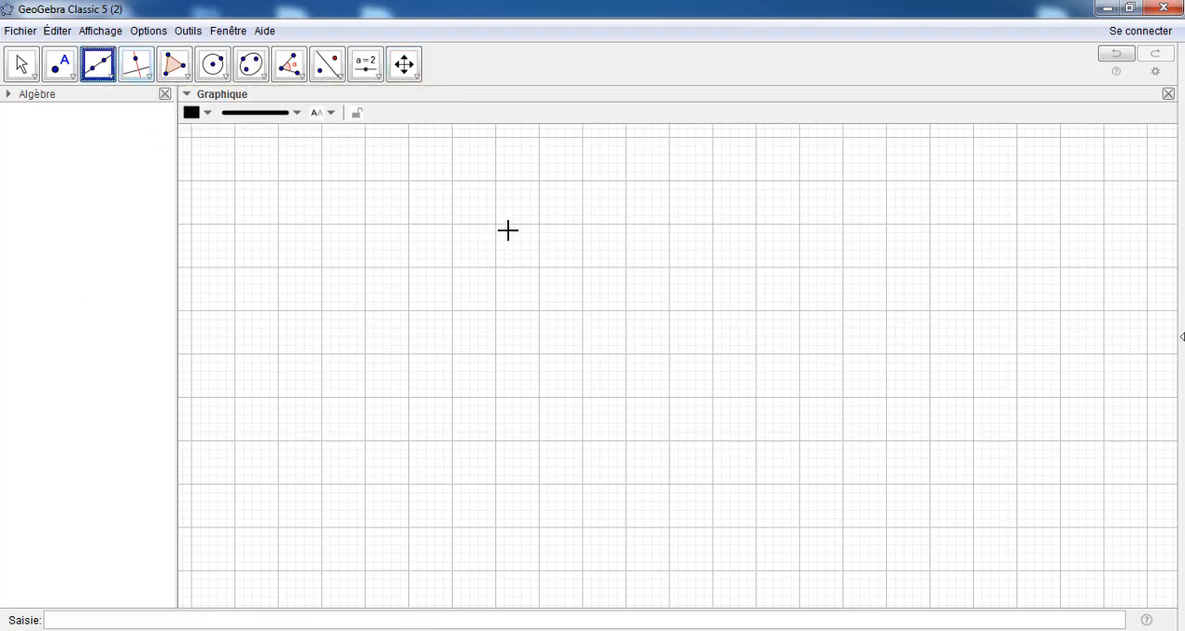
click(514, 224)
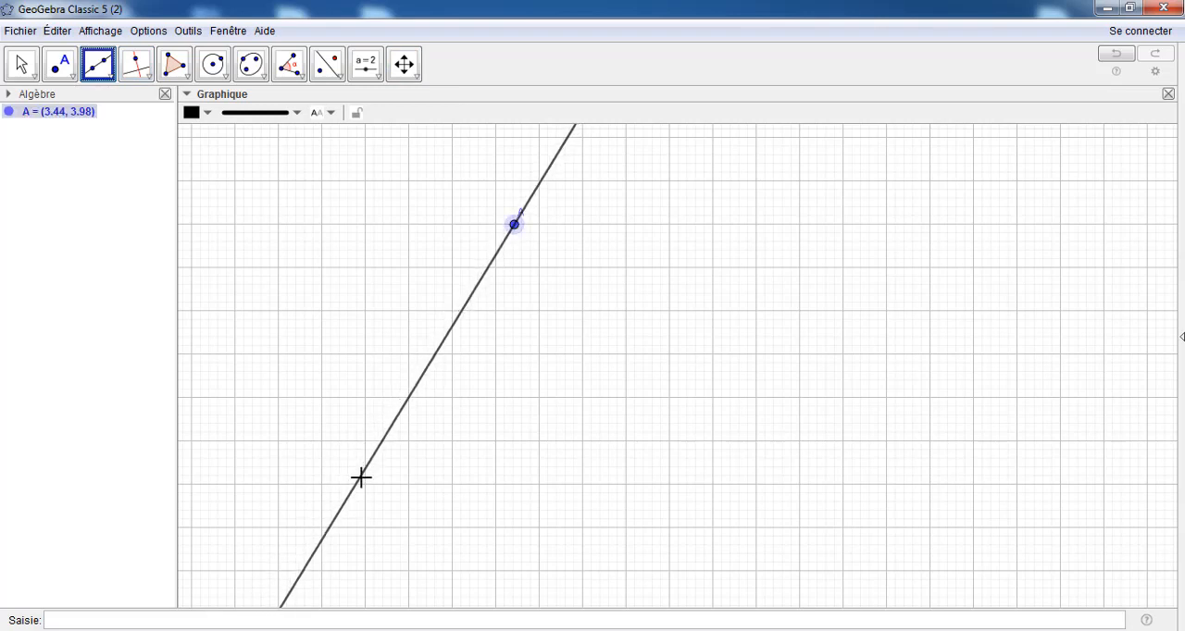
click(365, 483)
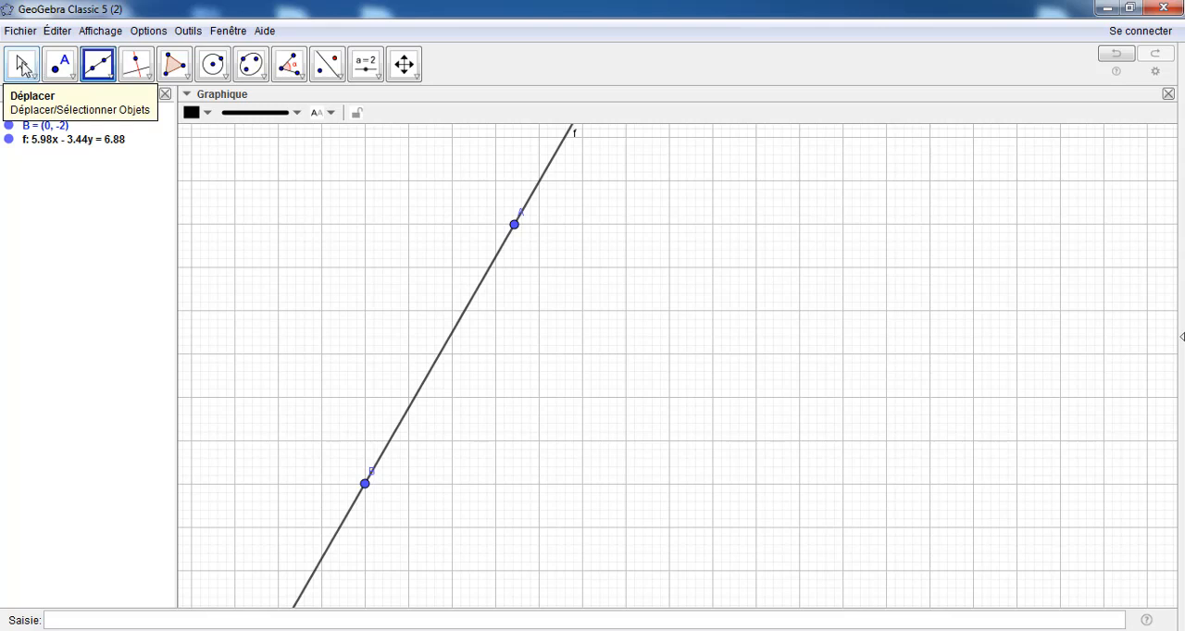
Set points A and B as fixed objects and check that each one is locked
click(22, 67)
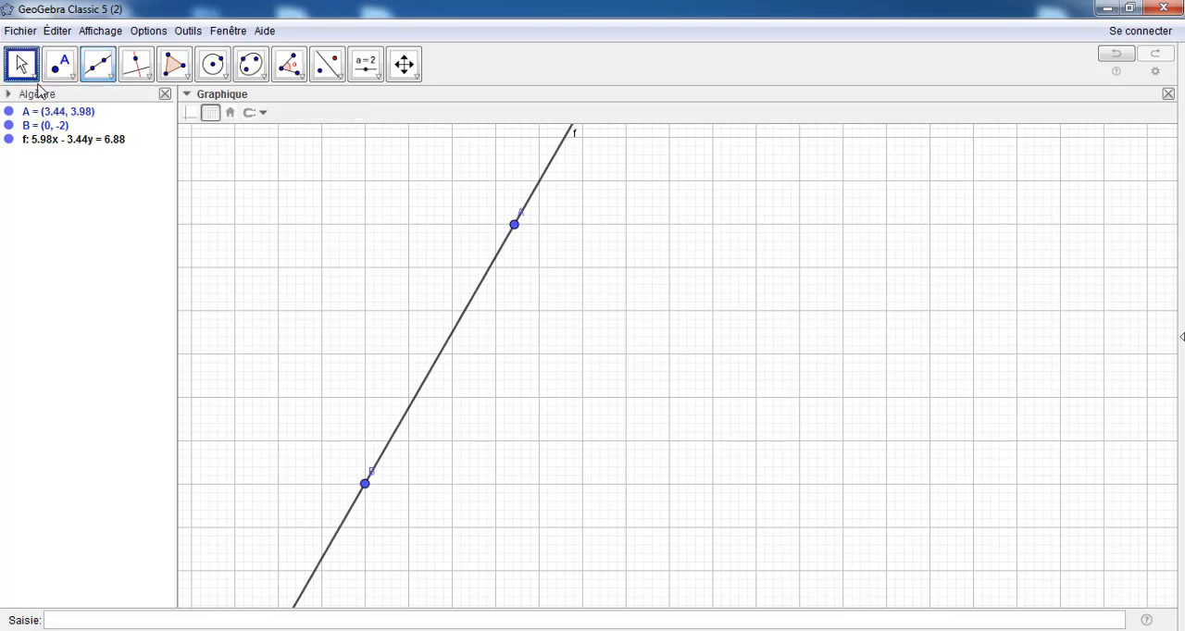
click(515, 225)
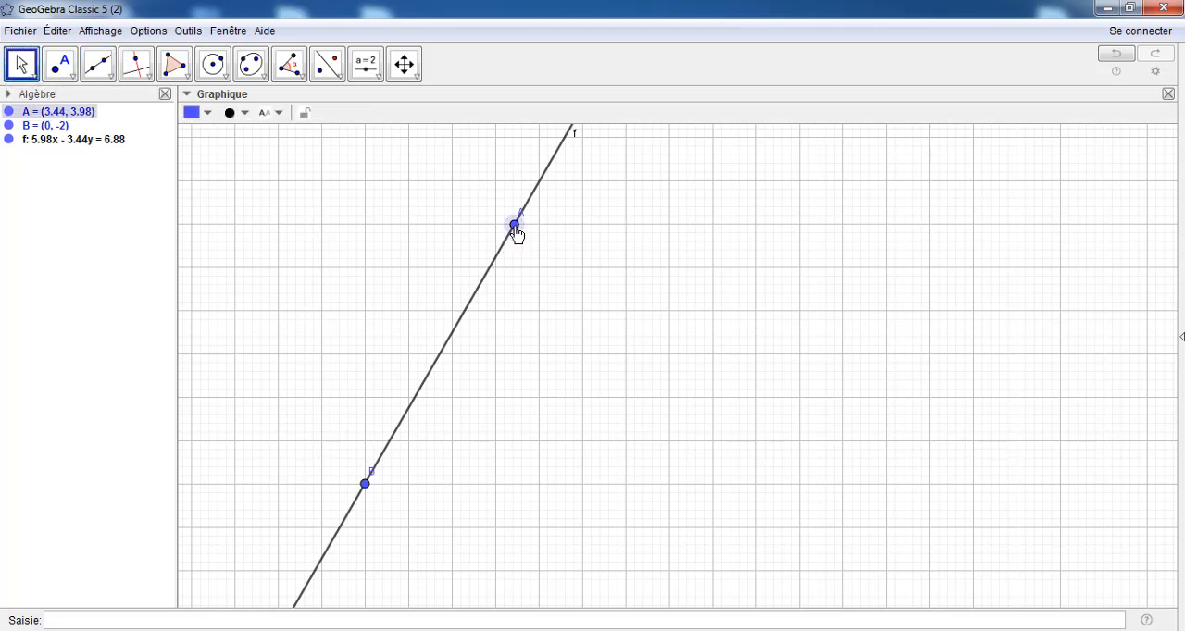
right_click(515, 225)
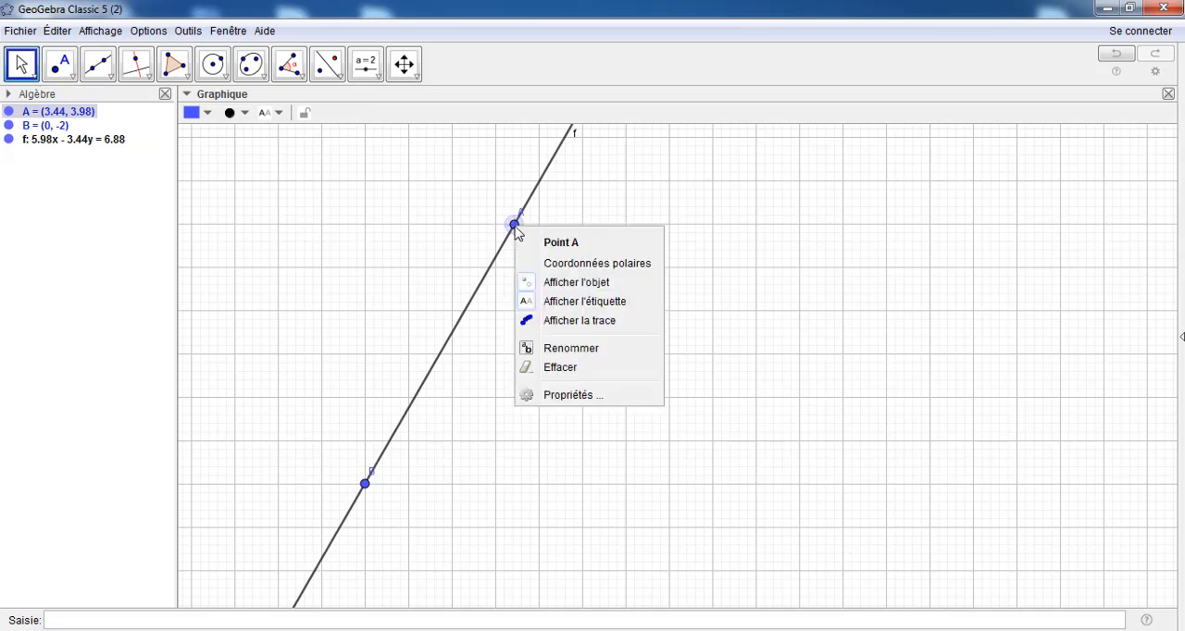
click(553, 399)
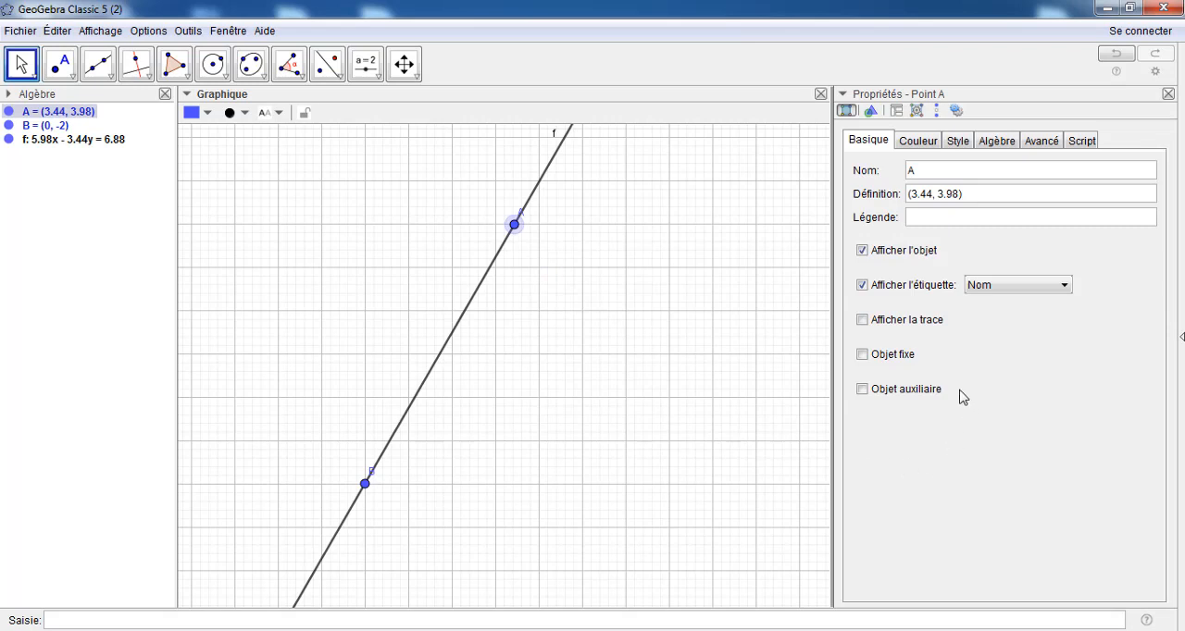
click(863, 356)
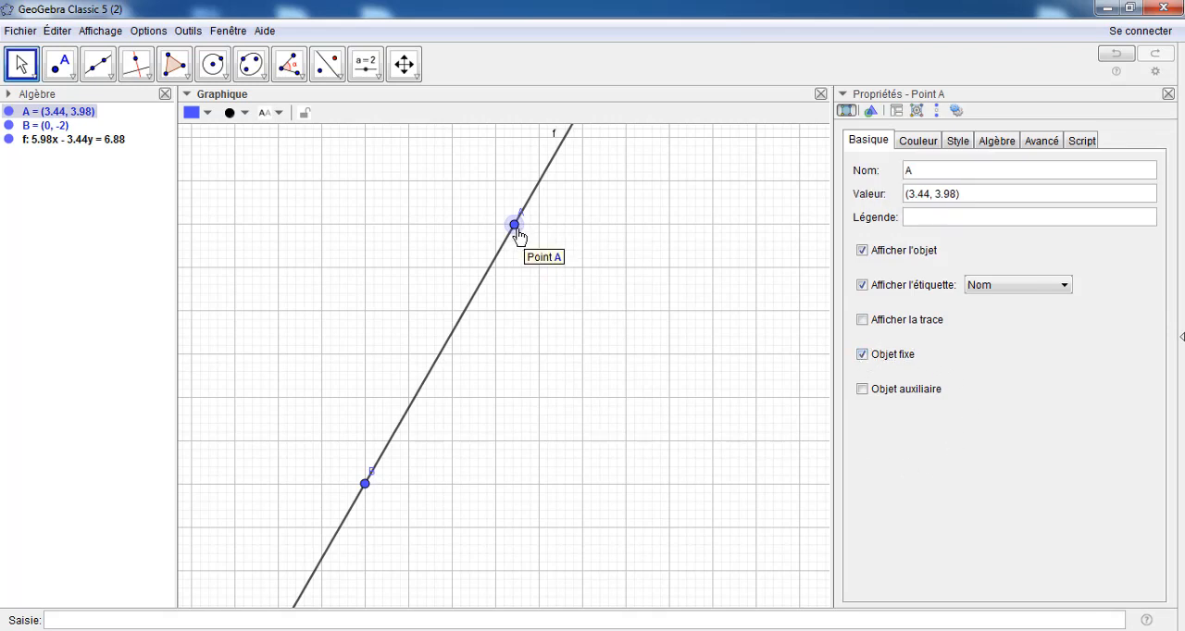
click(365, 484)
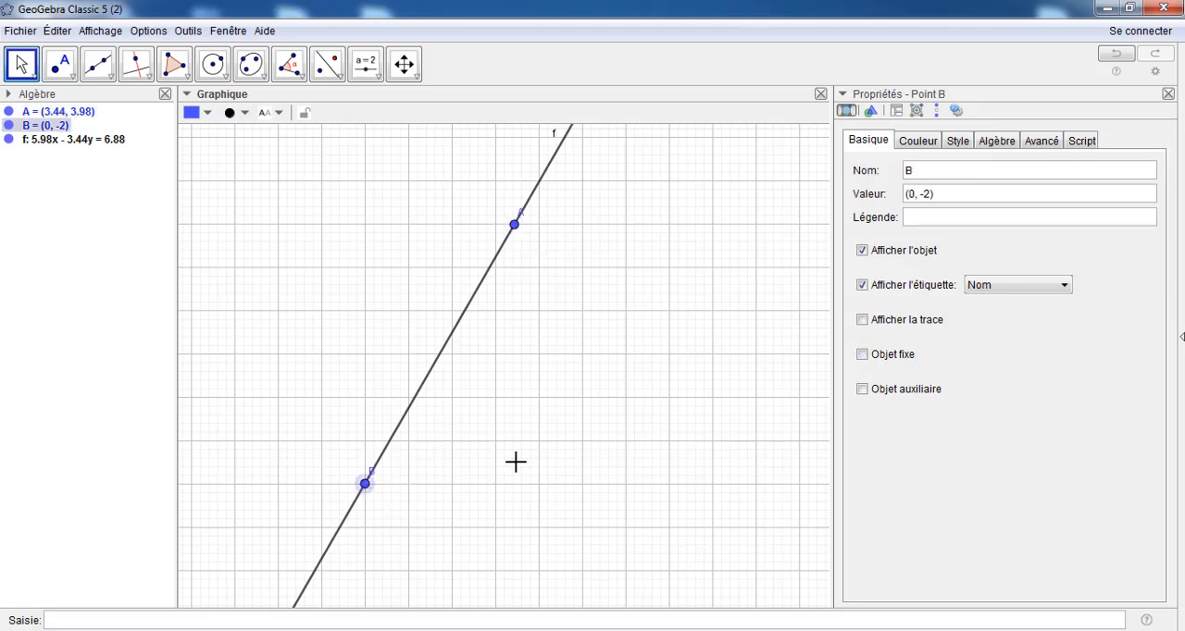
click(863, 356)
click(20, 64)
click(512, 227)
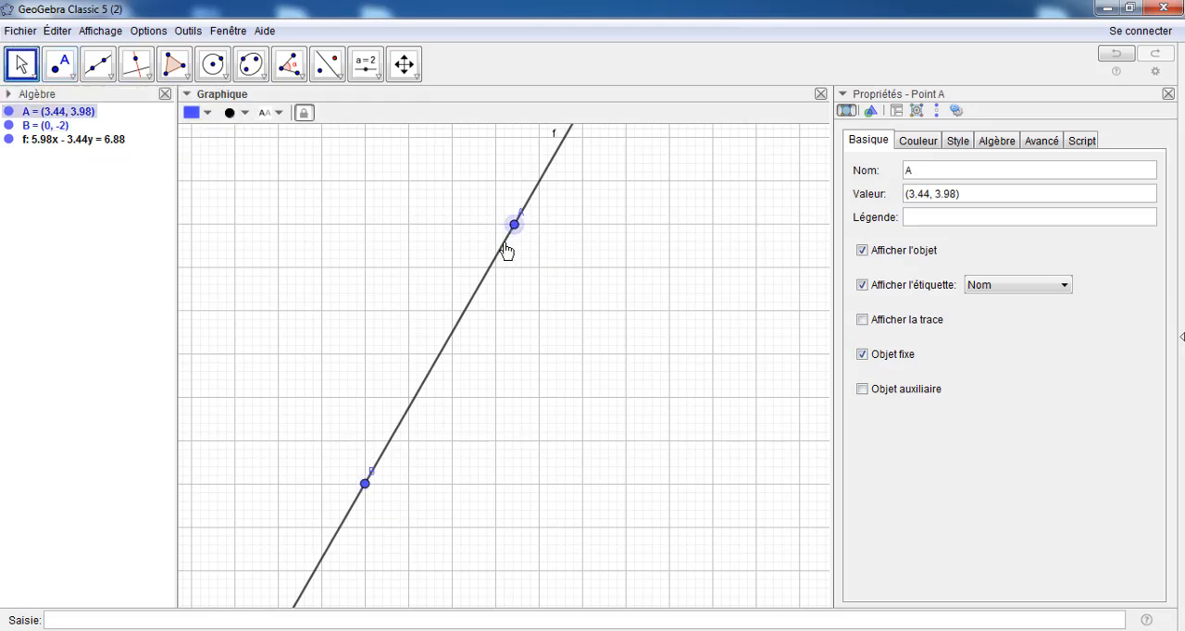
click(365, 483)
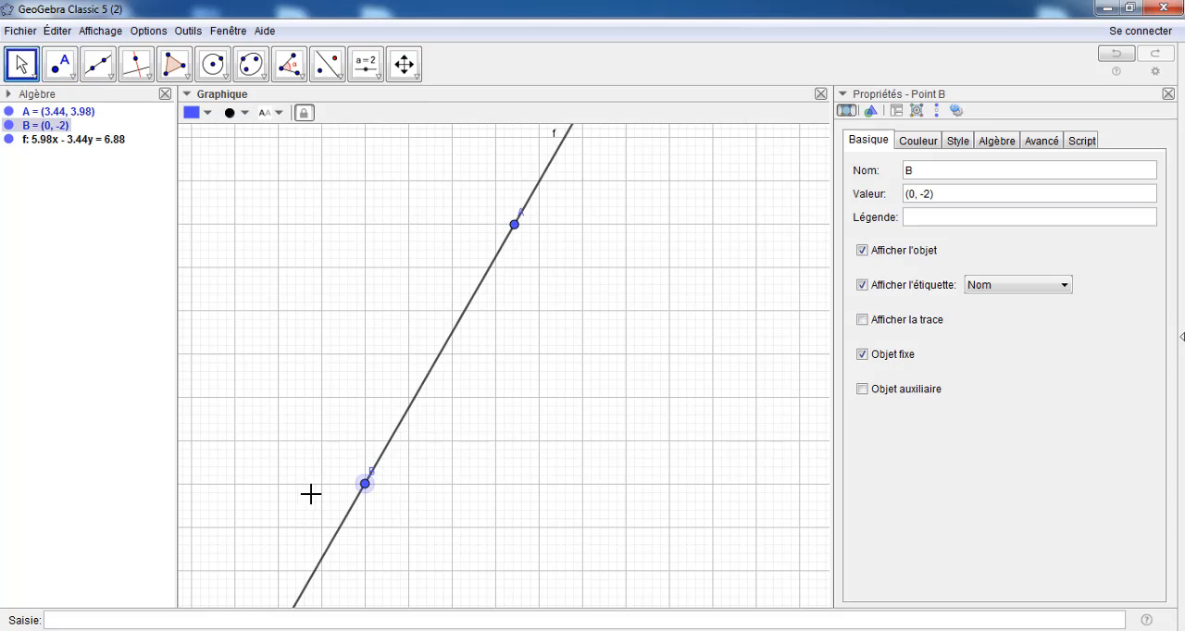
Hide points A and B and the label of line f
click(8, 125)
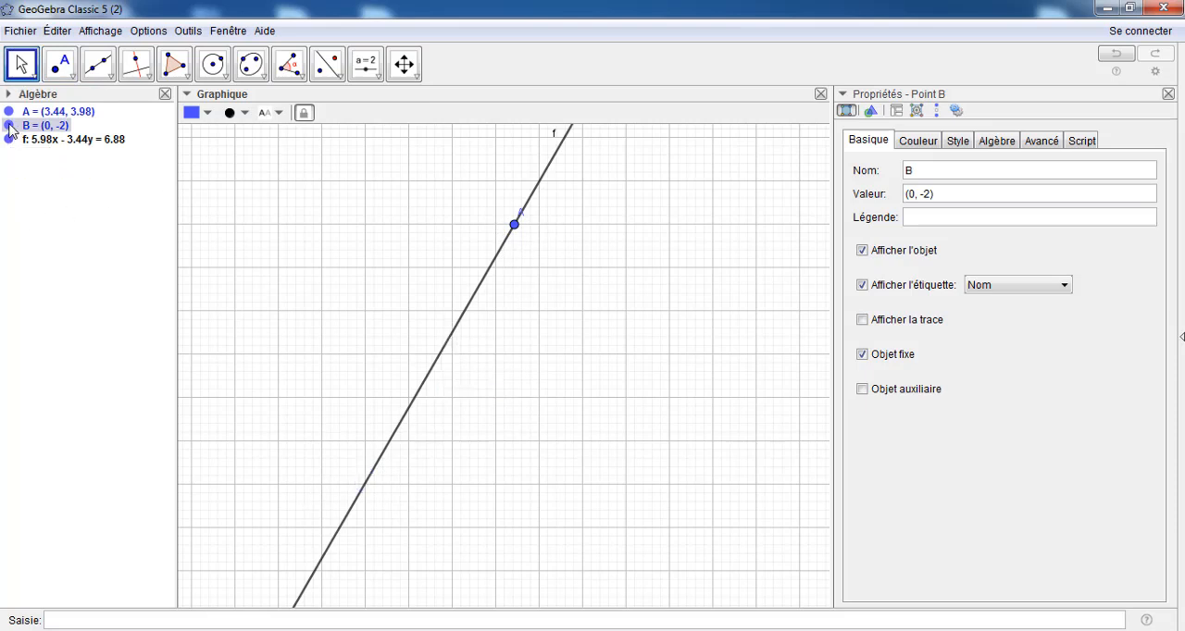
click(9, 111)
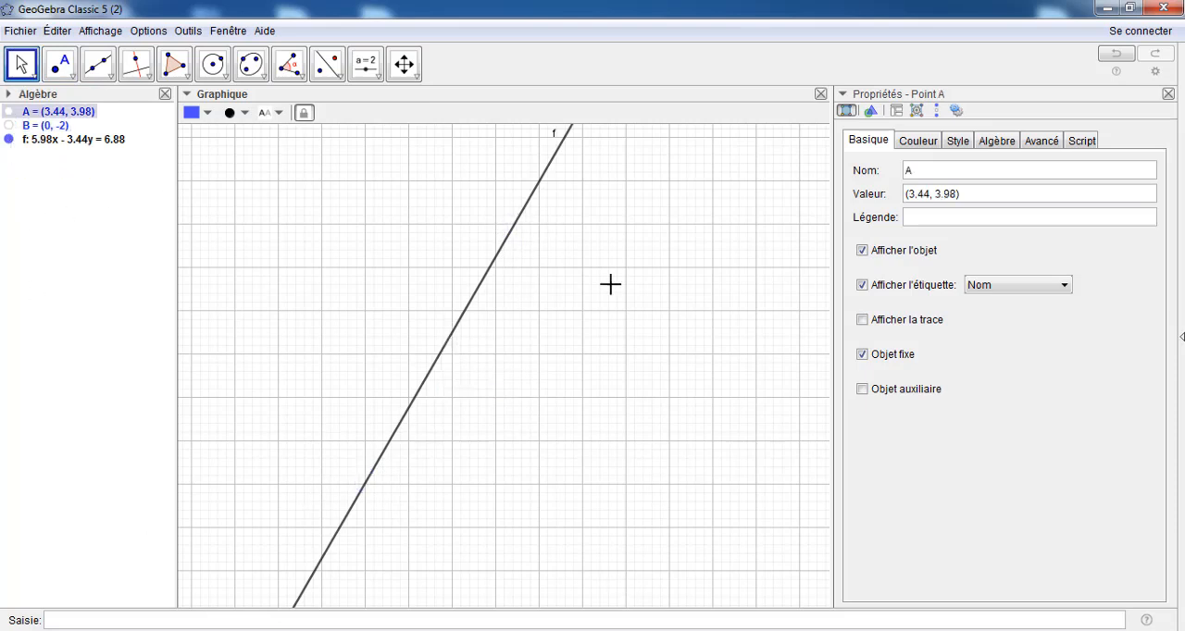
right_click(557, 139)
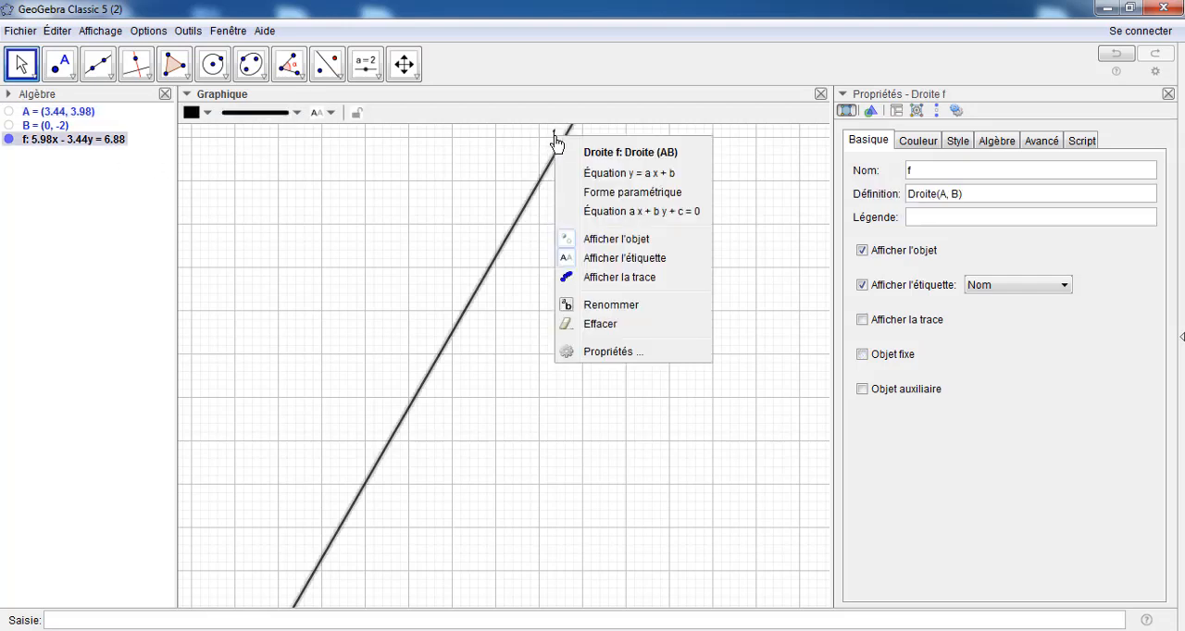
click(599, 263)
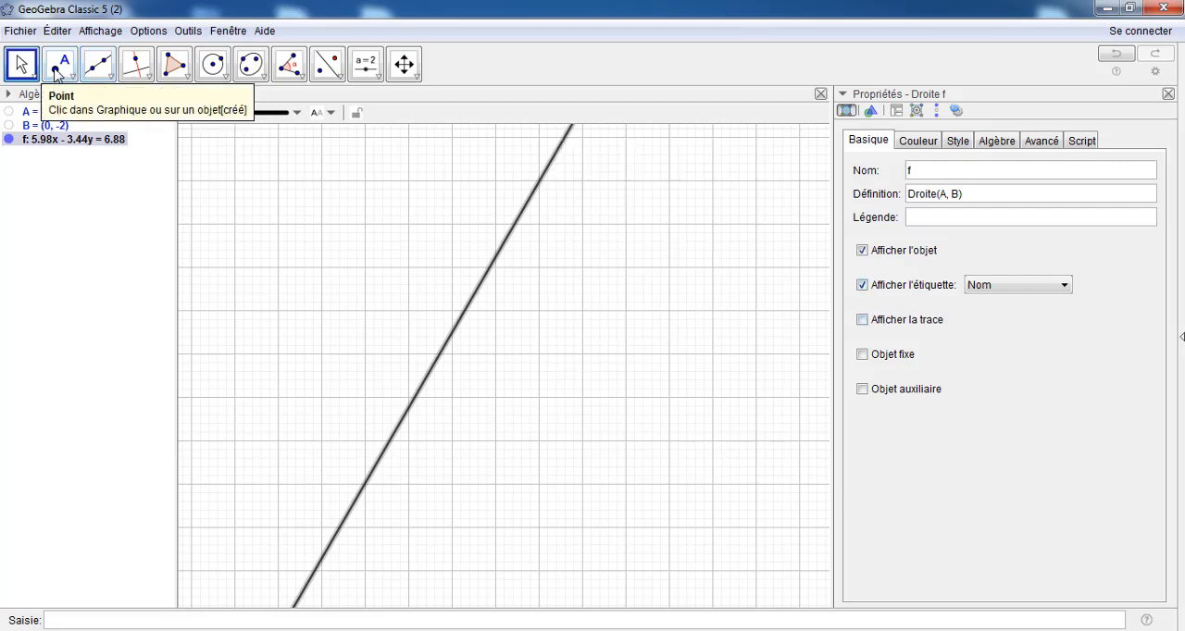
Place two points at about (5.54, 3.36) and (7.62, -1.08) beside line f and draw a line through them
click(57, 69)
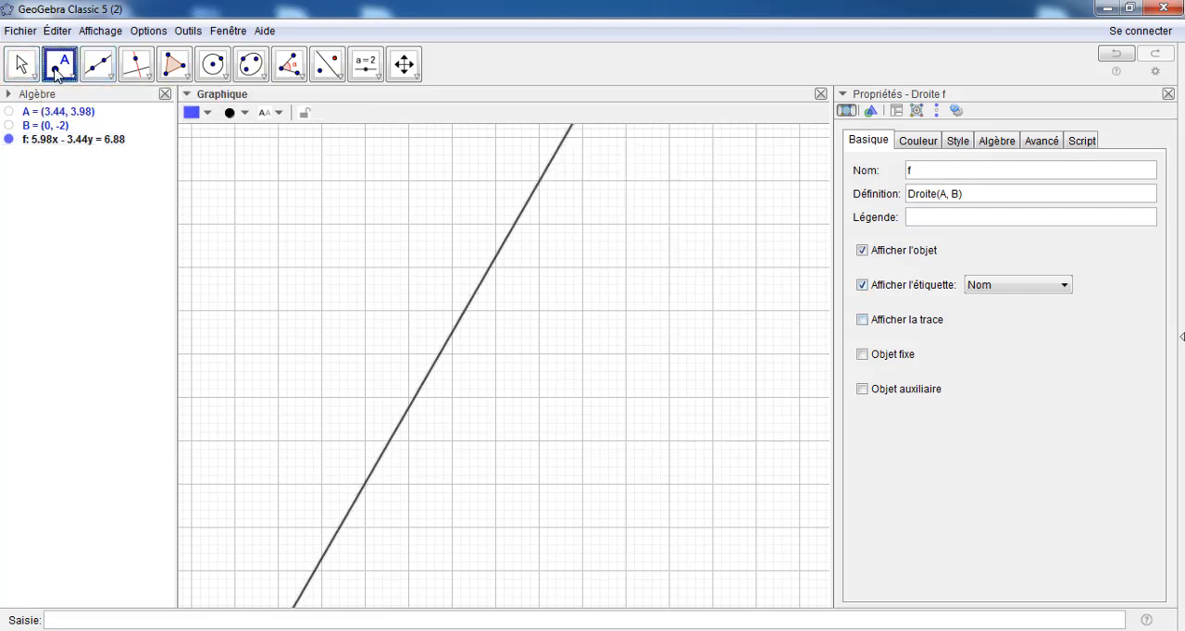
click(606, 250)
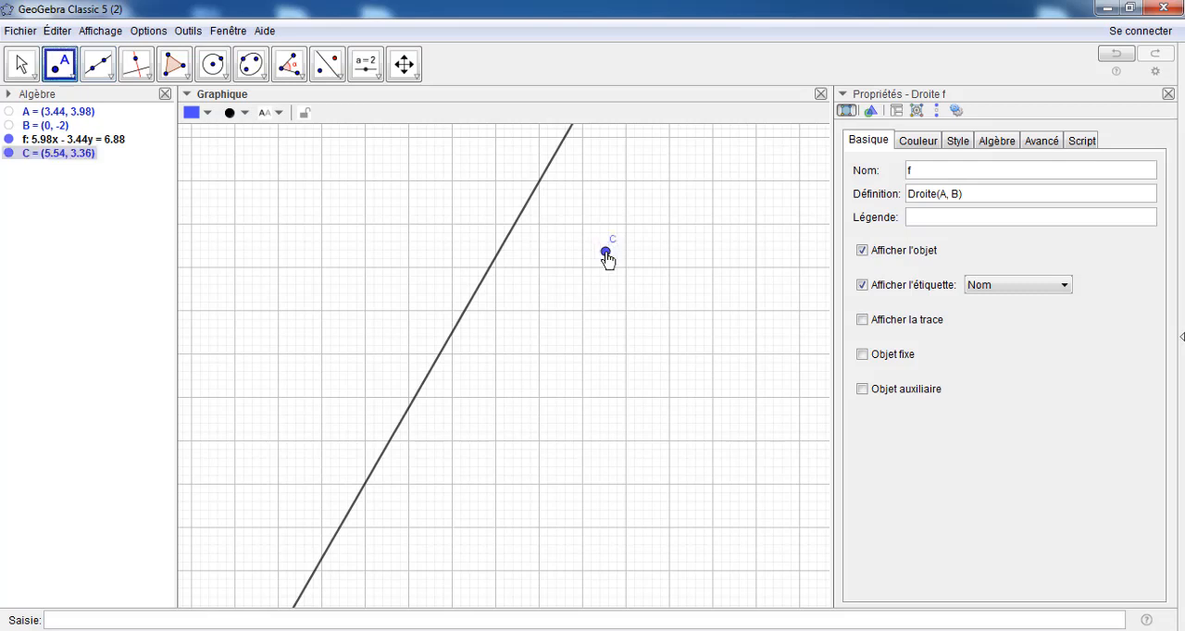
click(696, 444)
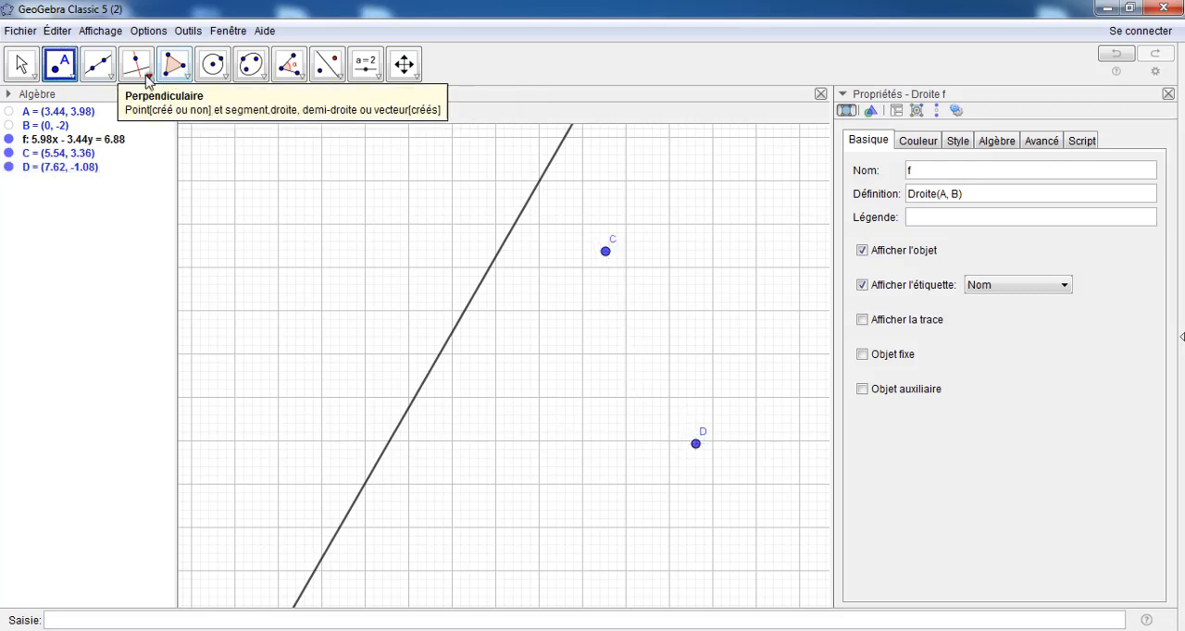
click(98, 72)
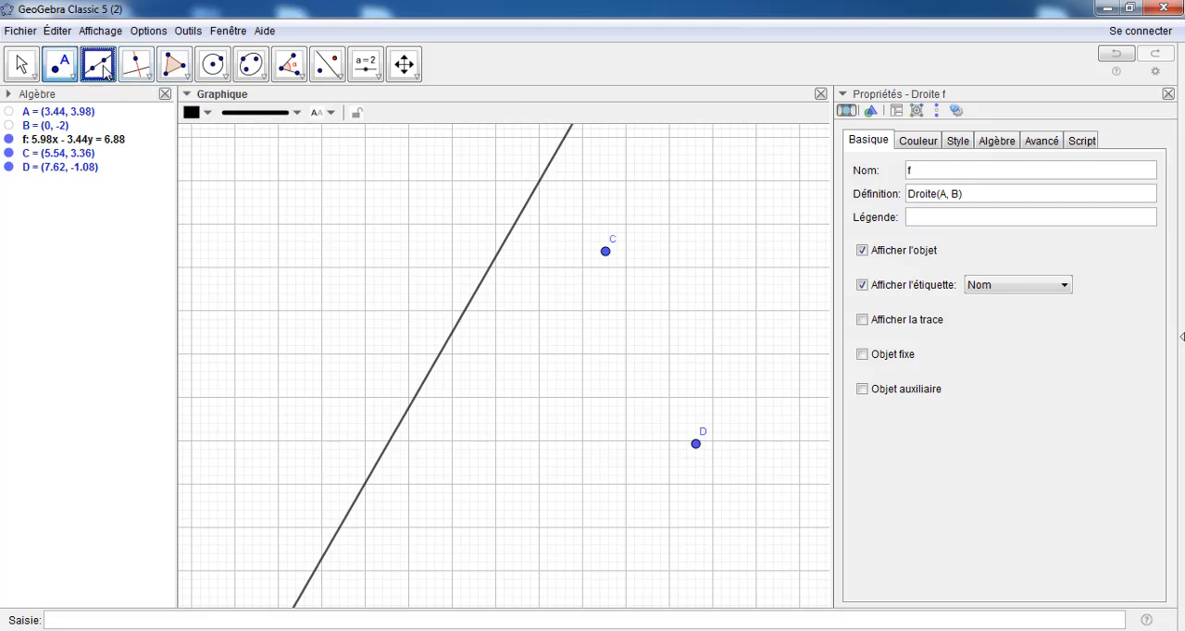
click(606, 252)
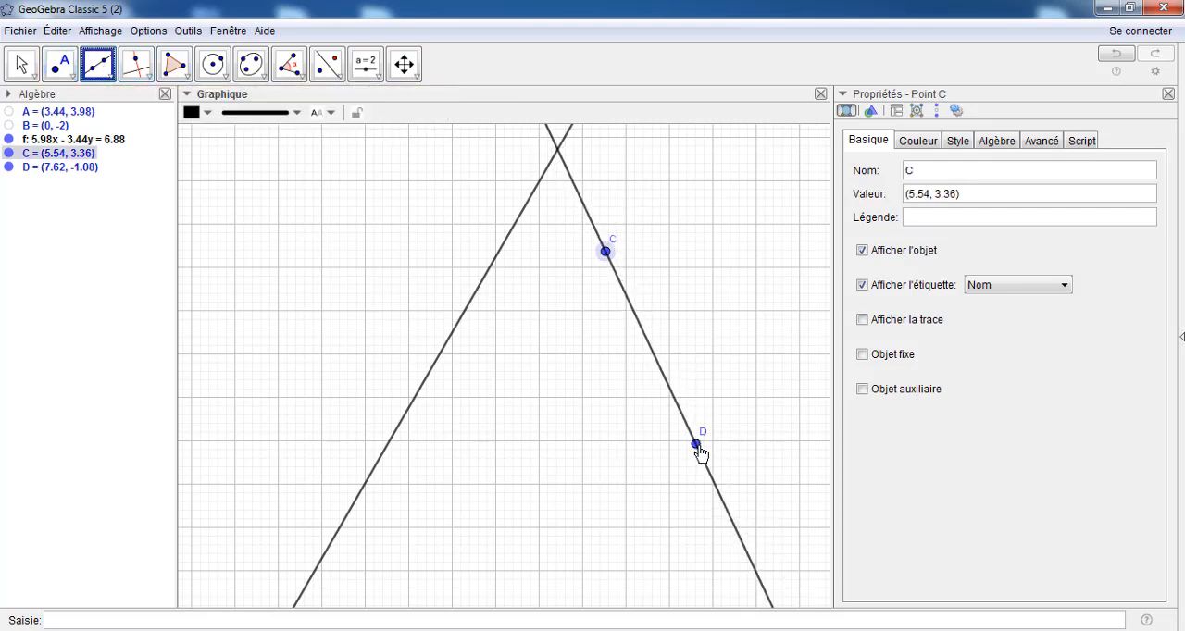
click(698, 449)
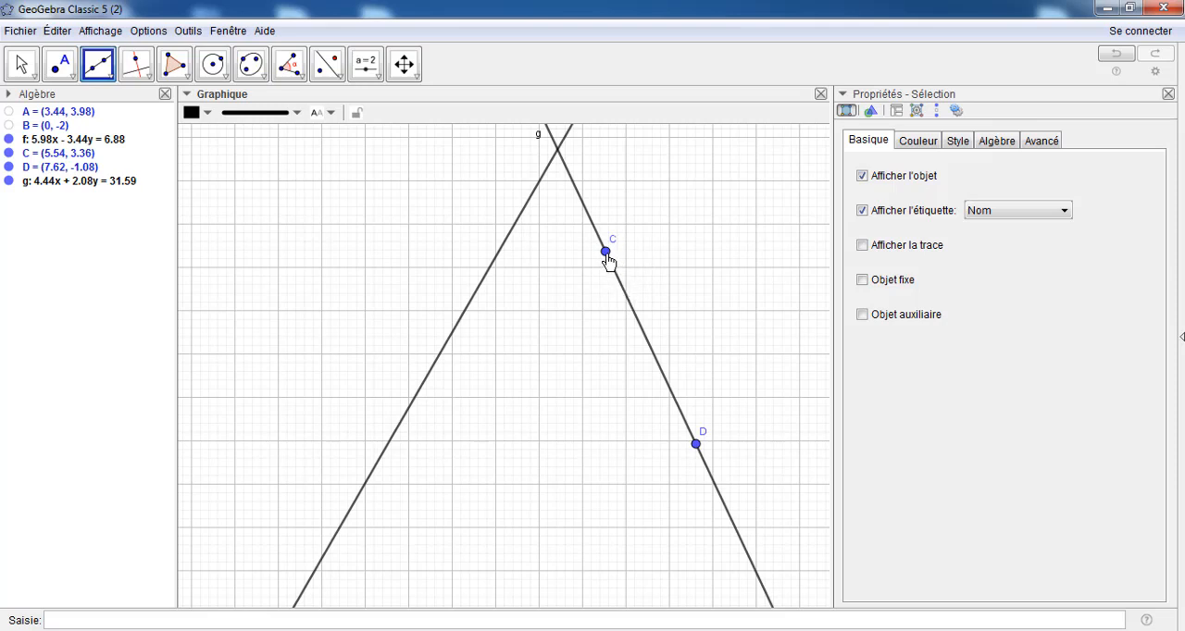
Shift point C slightly to about (5.48, 3.4) and set it as a fixed object
click(20, 63)
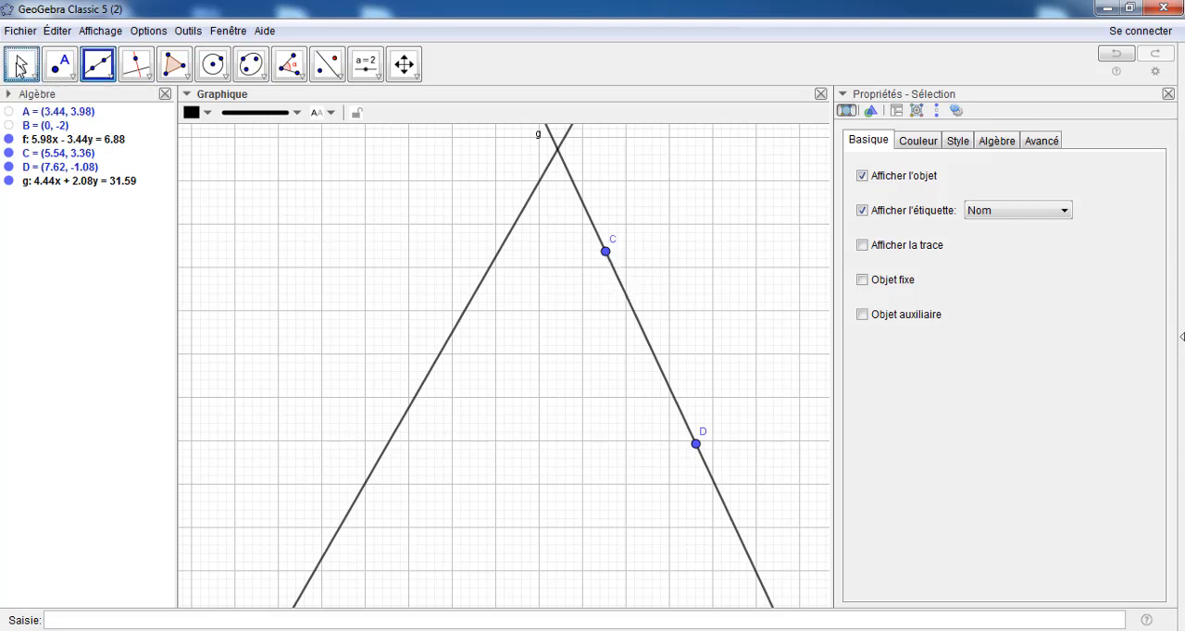
drag(606, 251, 604, 253)
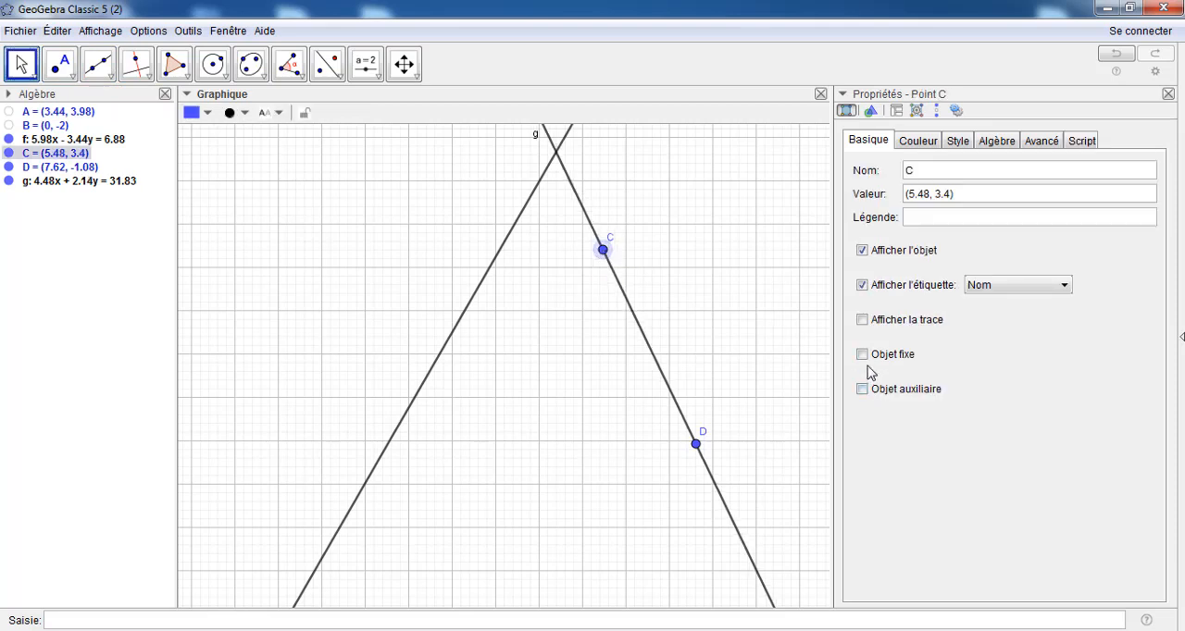
click(862, 354)
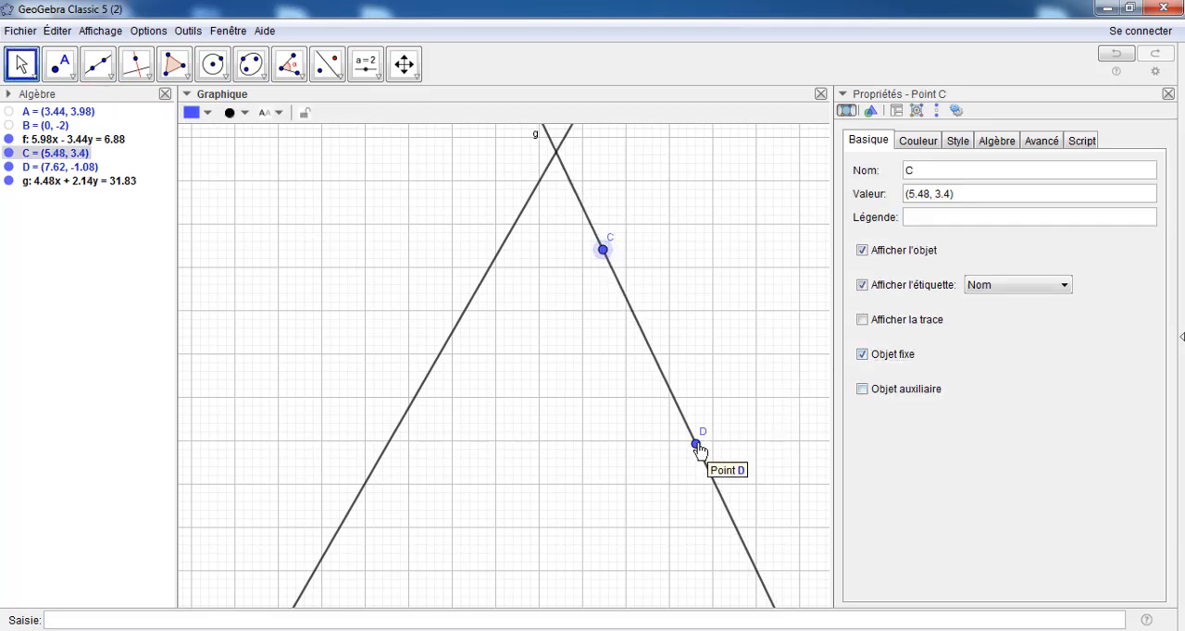
click(696, 444)
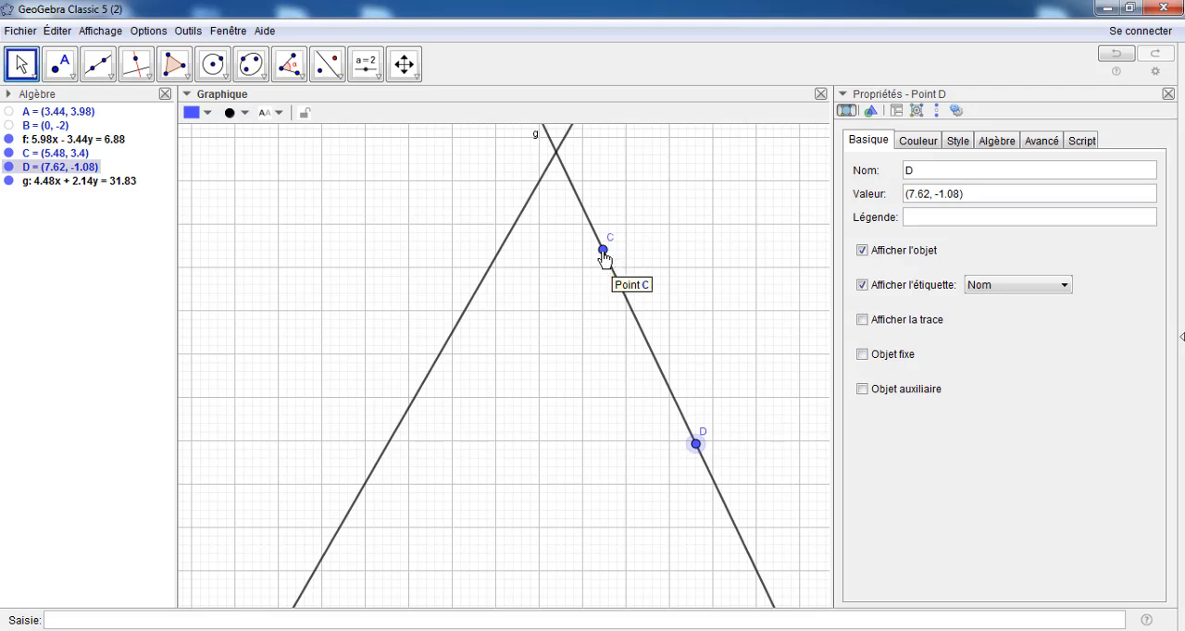
Hide point C with its label, point D, and the label of line g
right_click(604, 260)
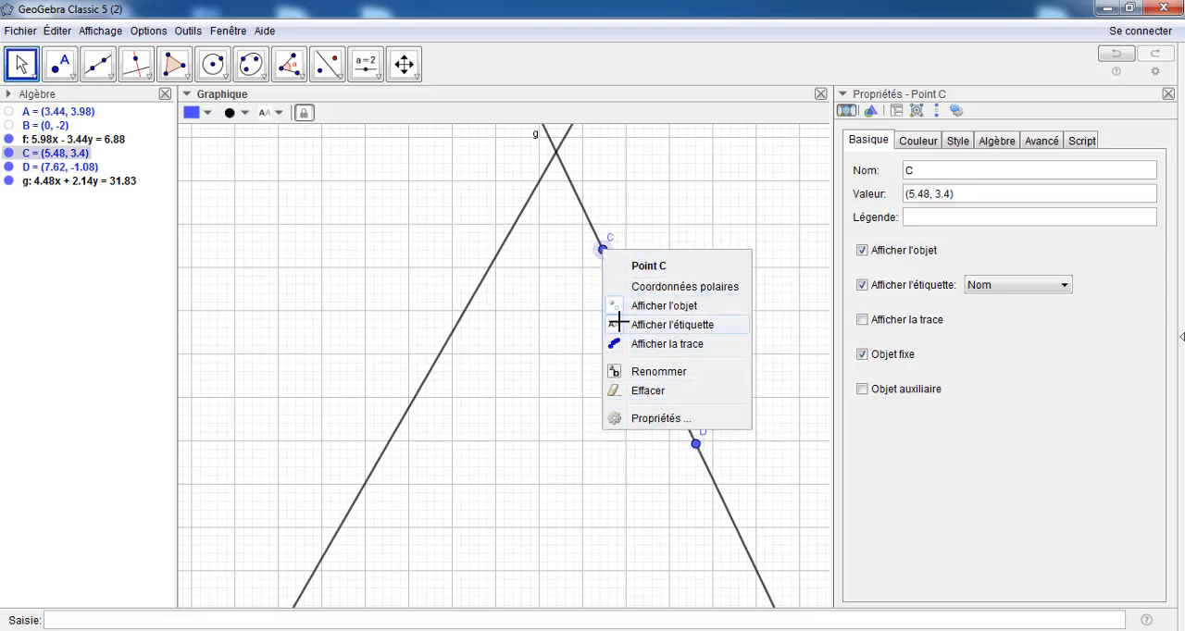
click(619, 324)
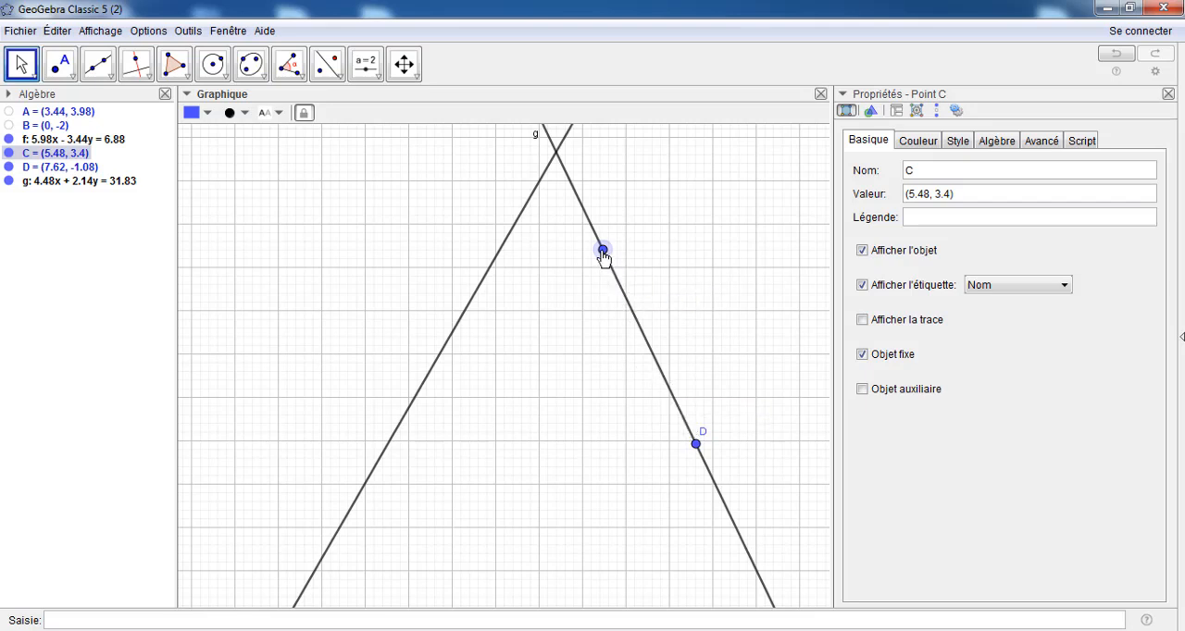
right_click(603, 257)
click(616, 305)
right_click(696, 448)
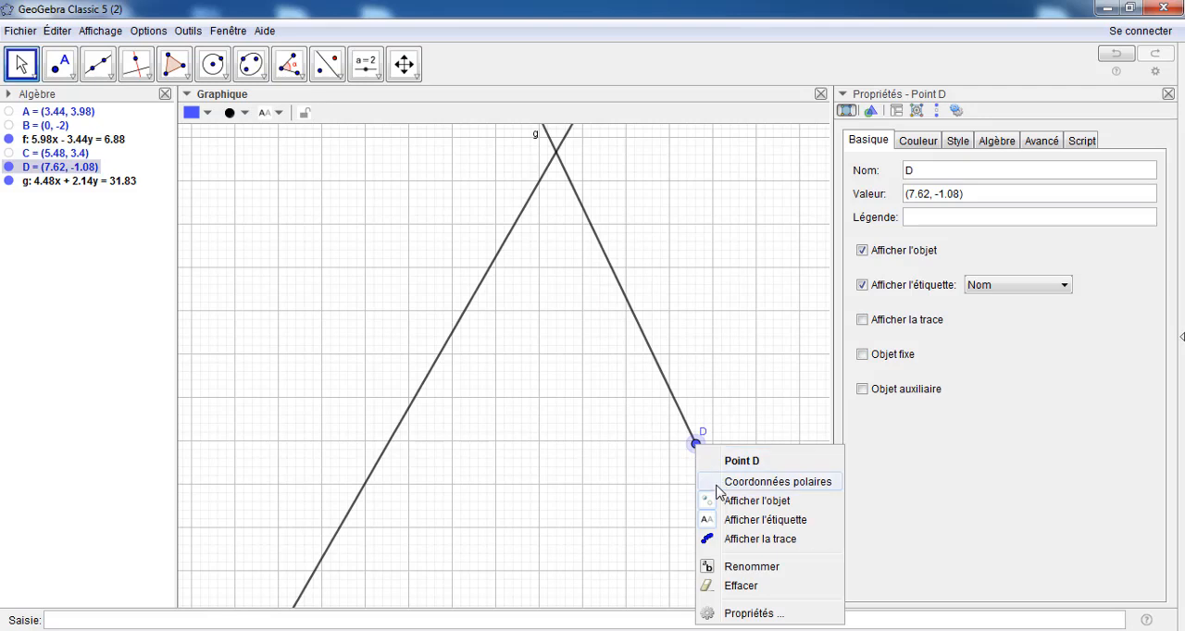
click(709, 503)
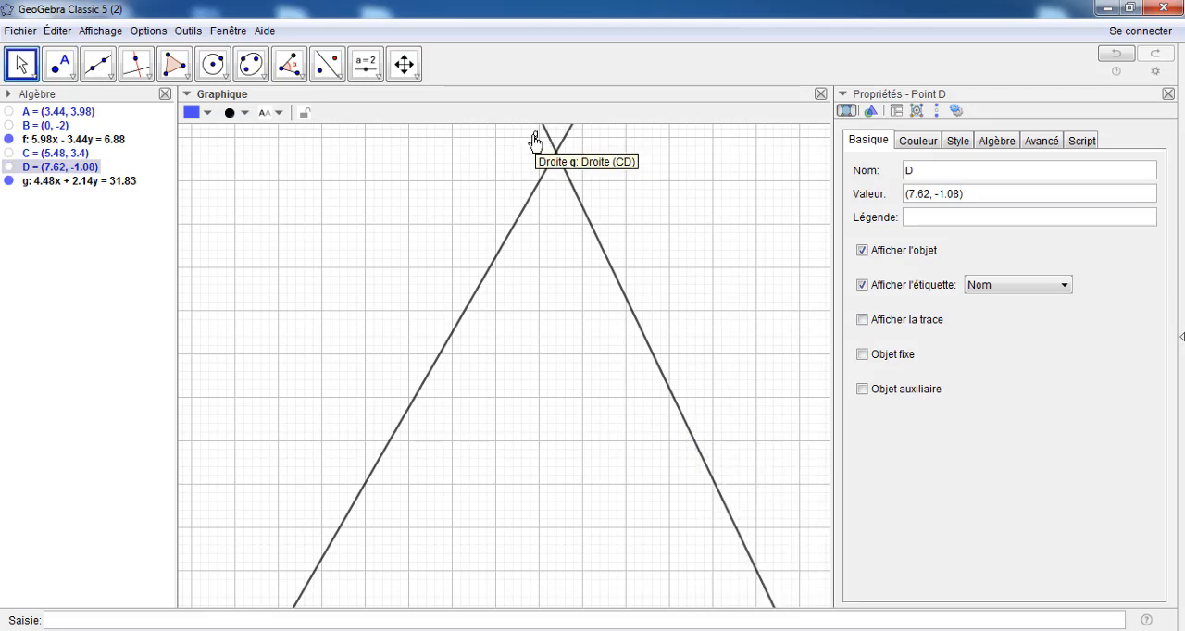
right_click(537, 140)
click(571, 257)
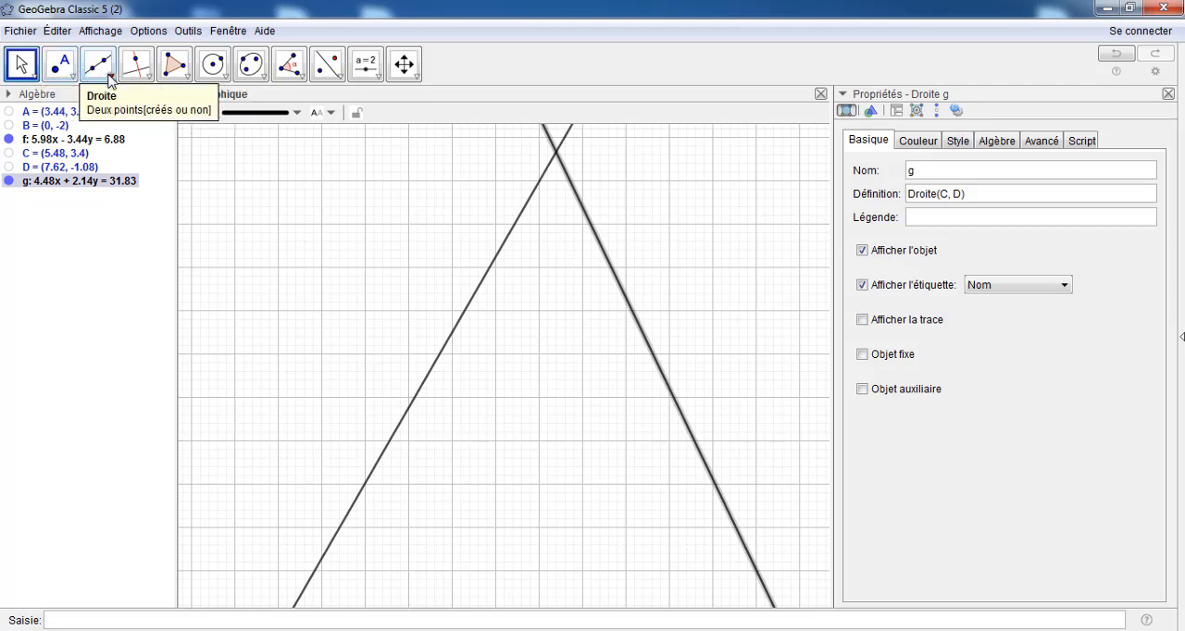
Place three points on line f at about (3.11, 3.41), (1.69, 0.94) and (0.5, -1.12)
click(61, 67)
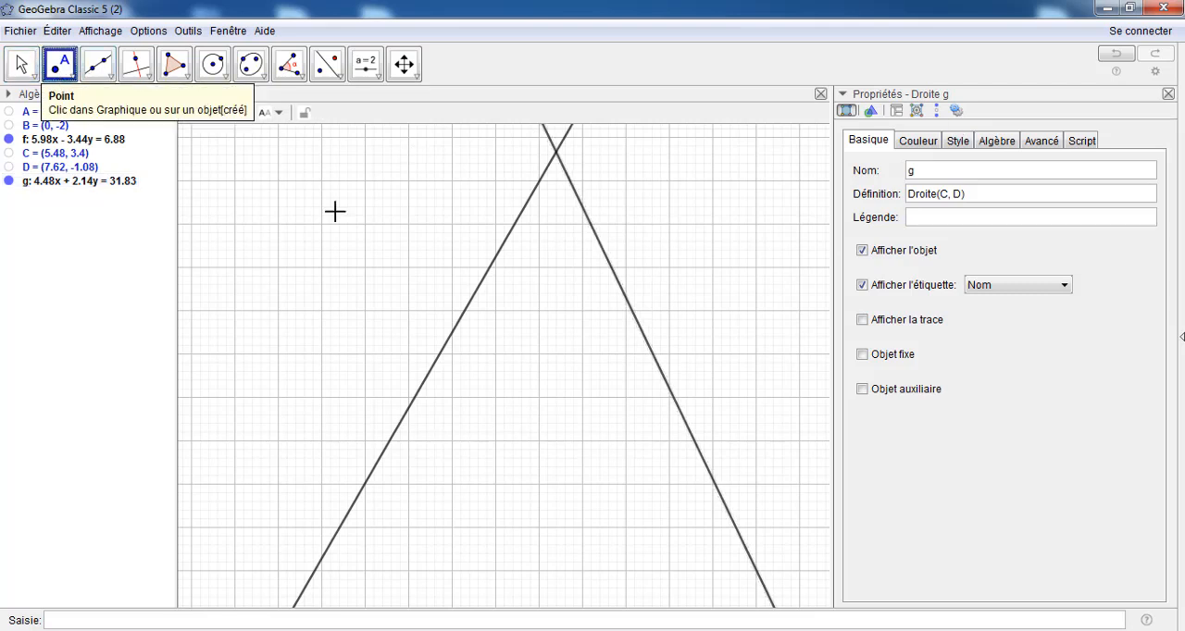
click(500, 250)
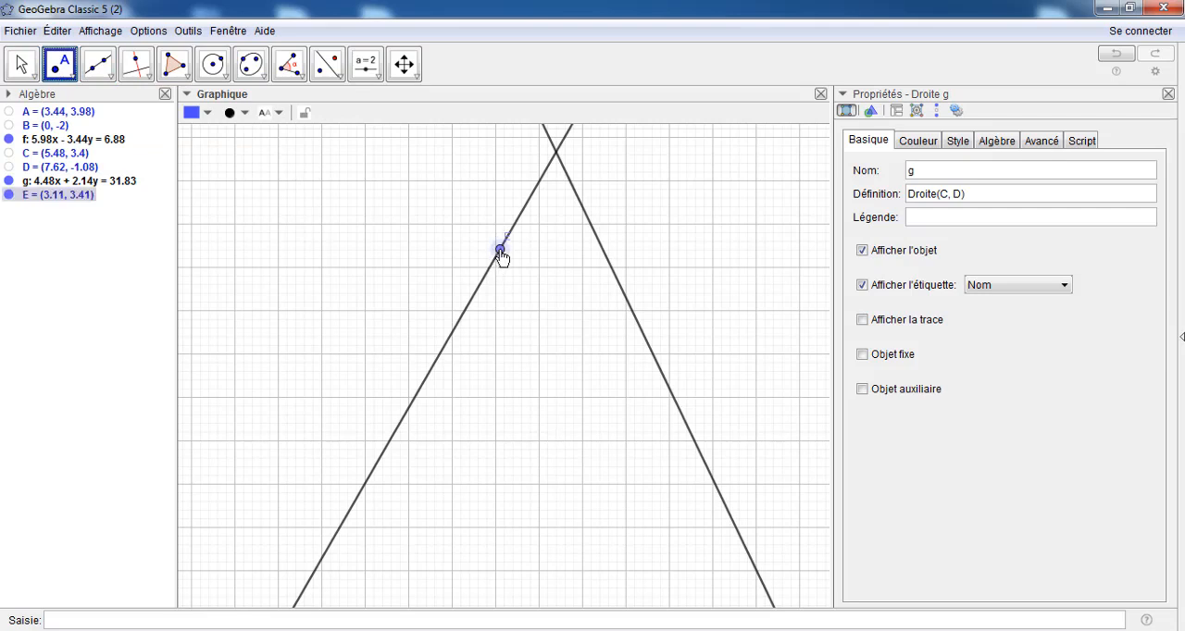
click(439, 356)
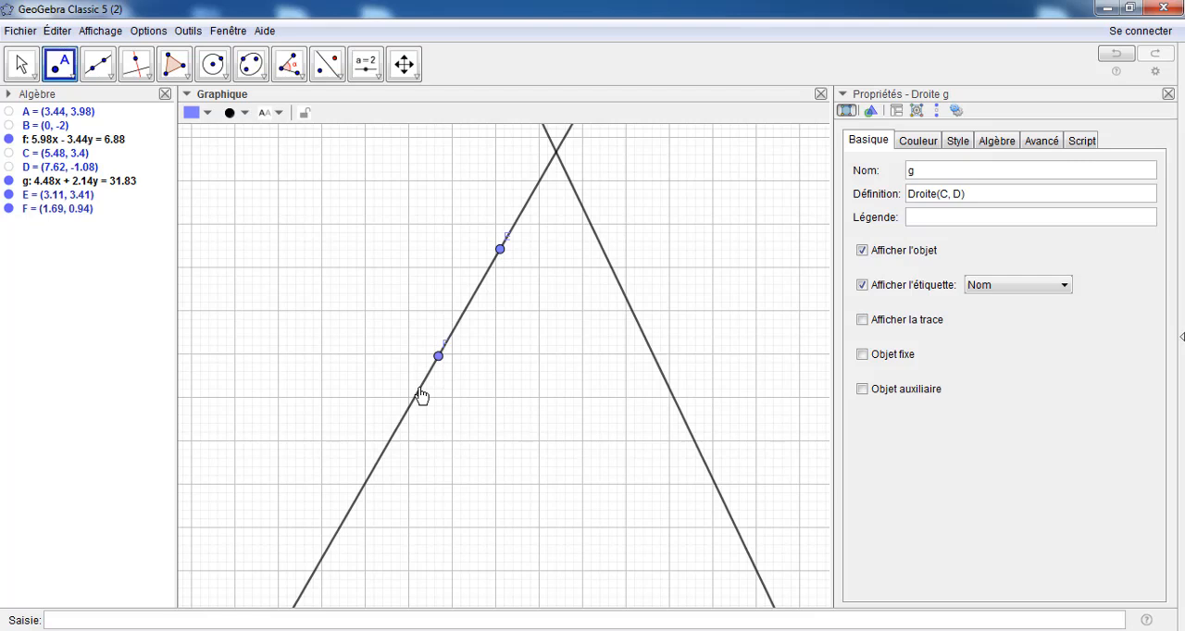
click(387, 446)
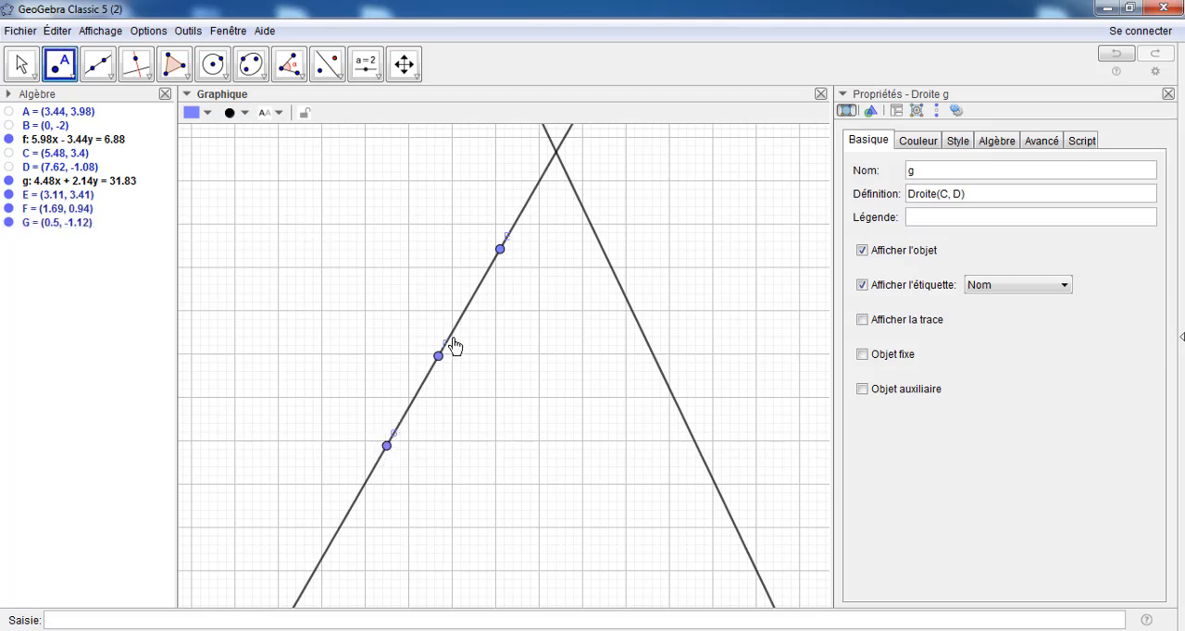
Rename point E, the uppermost new point on line f, as M
click(21, 64)
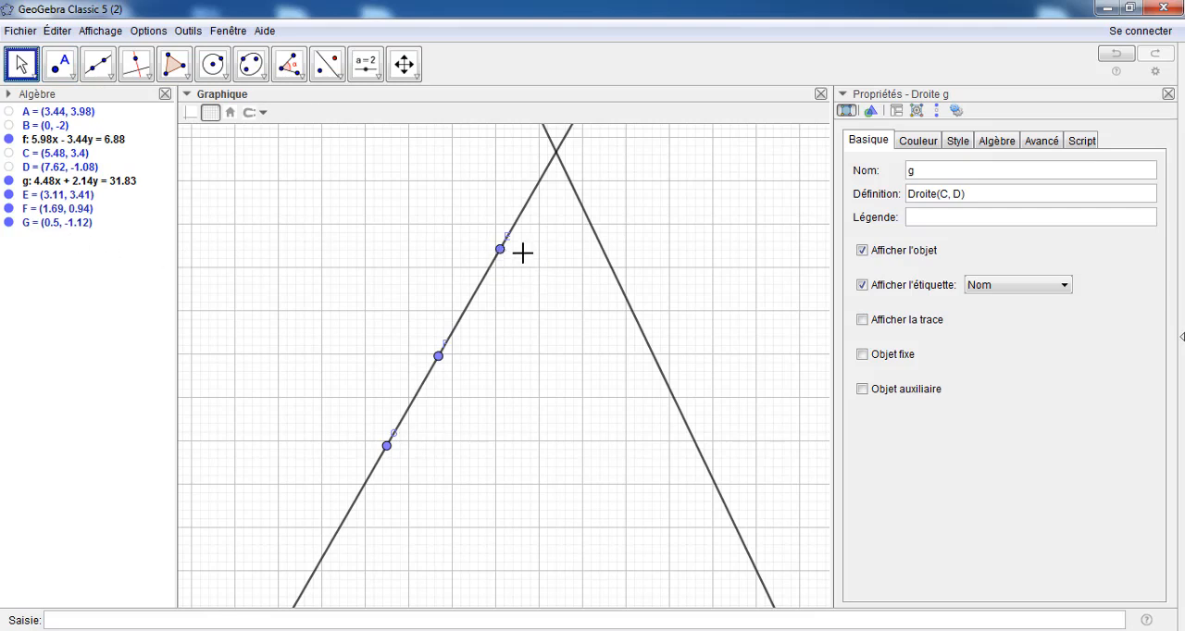
right_click(33, 196)
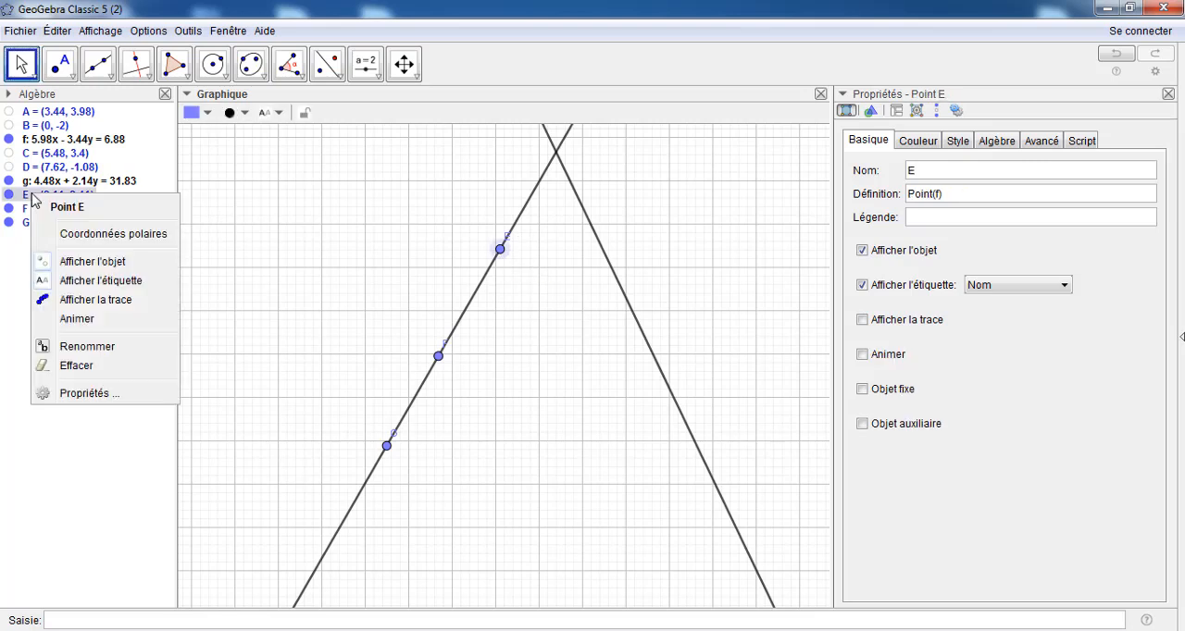
click(65, 349)
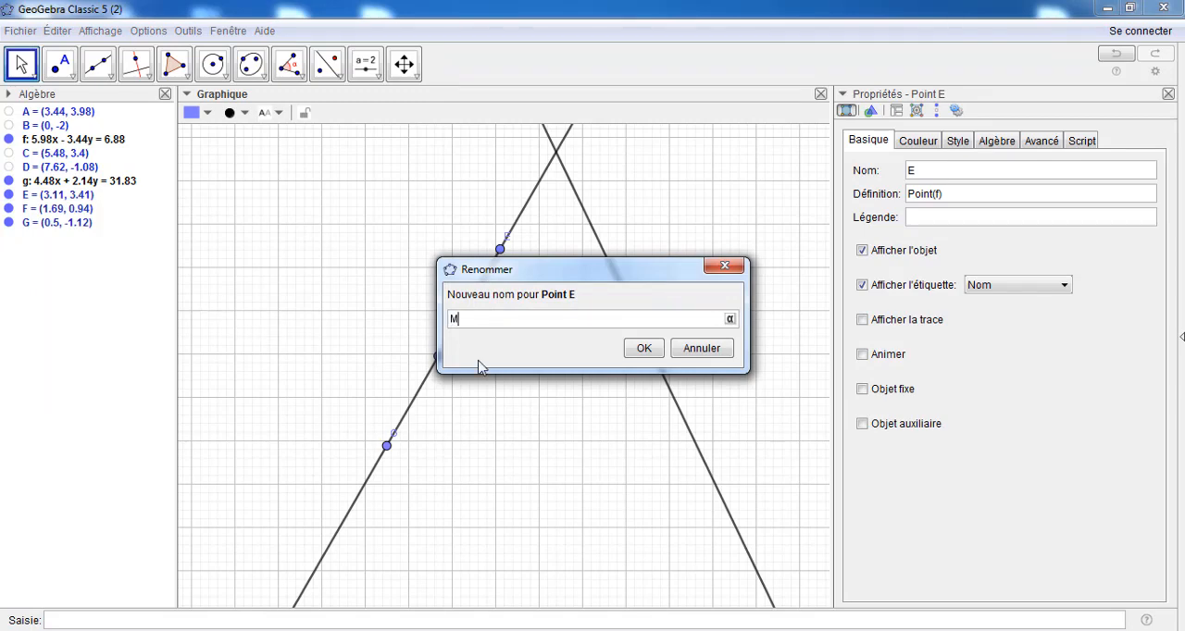
text(M)
click(639, 359)
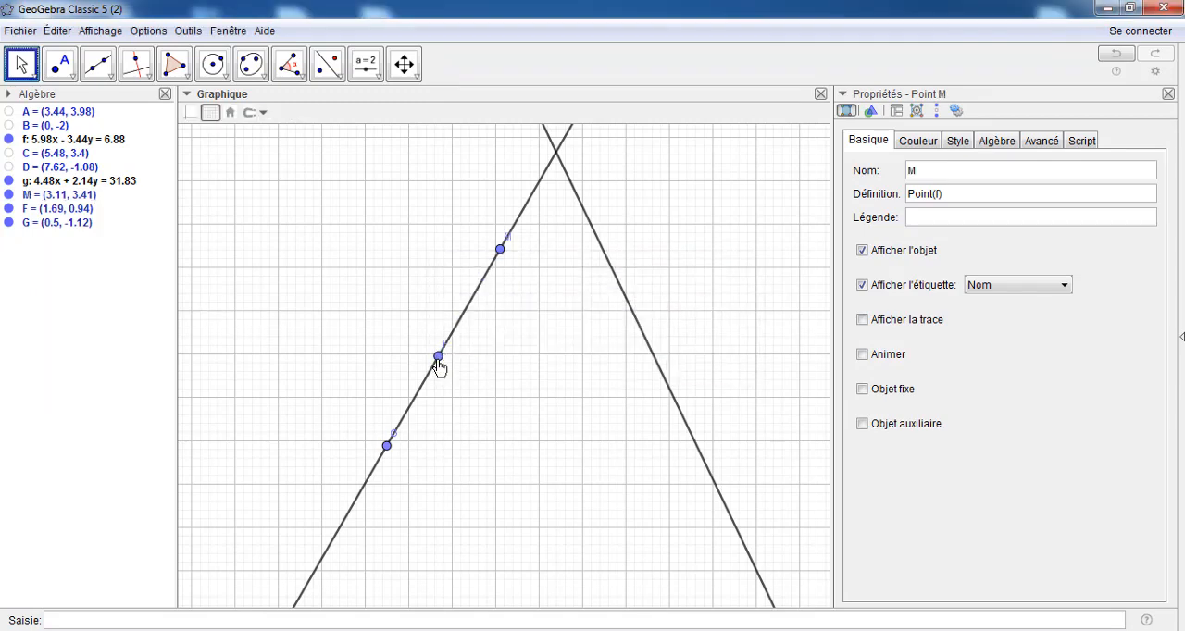
Rename point F, the middle point on line f, as N
right_click(438, 357)
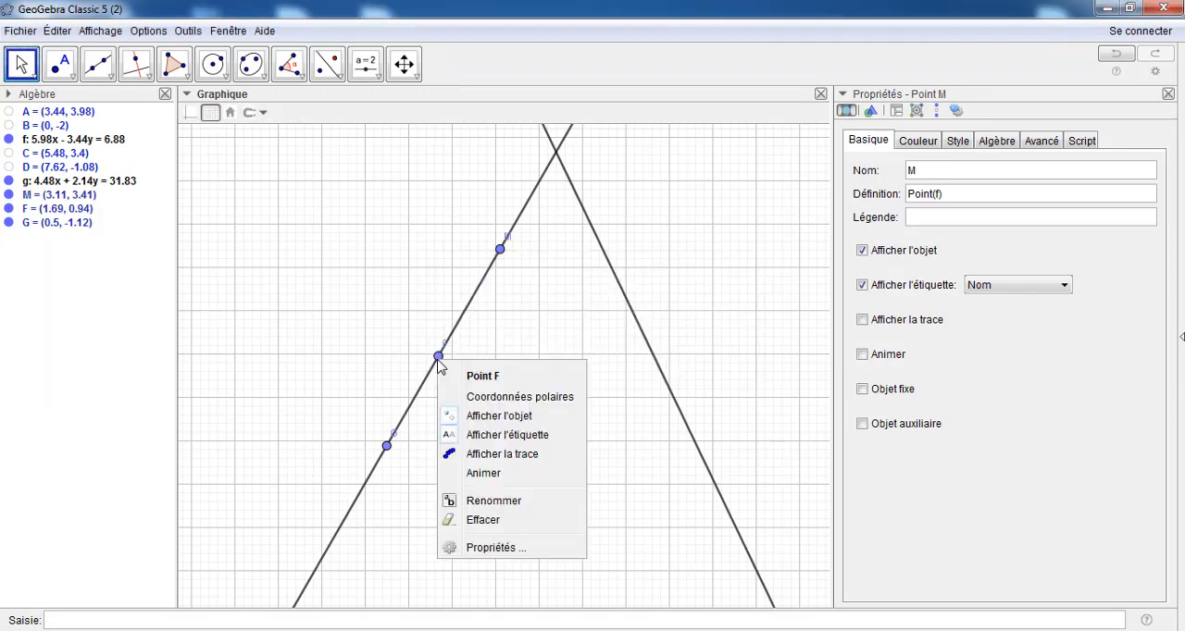
click(482, 548)
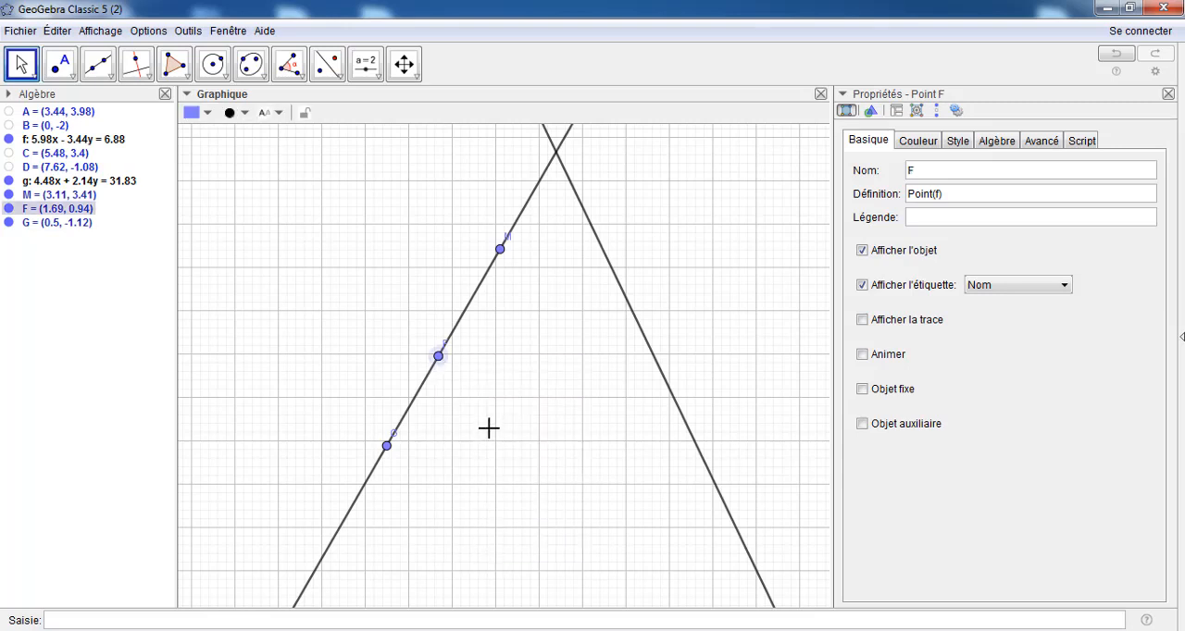
right_click(439, 359)
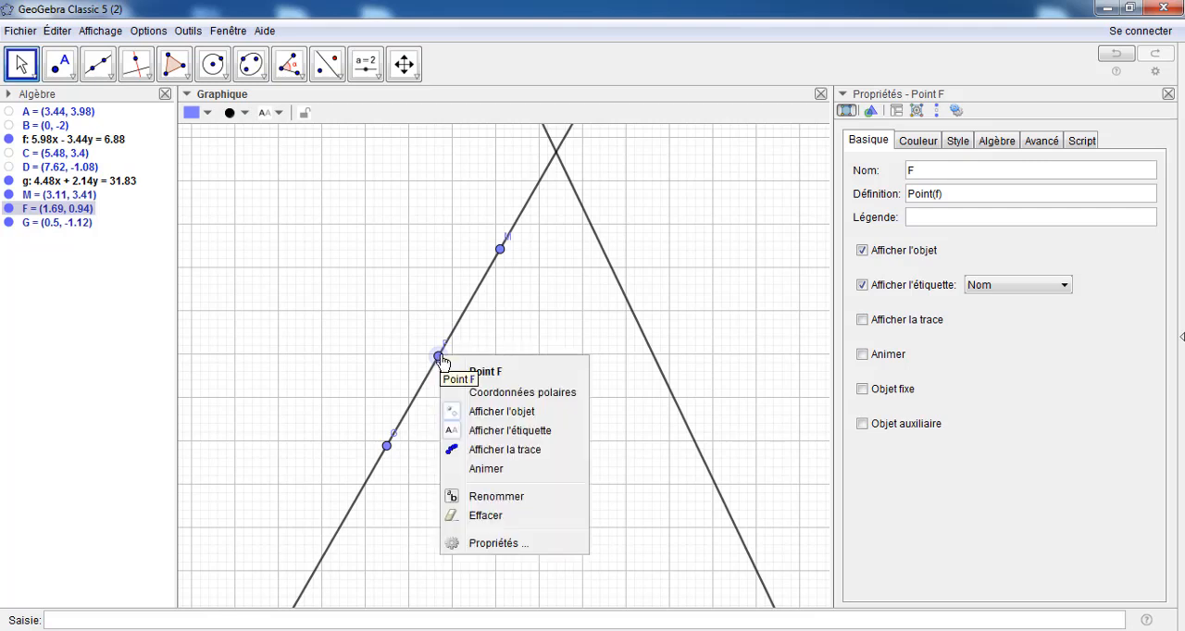
click(493, 497)
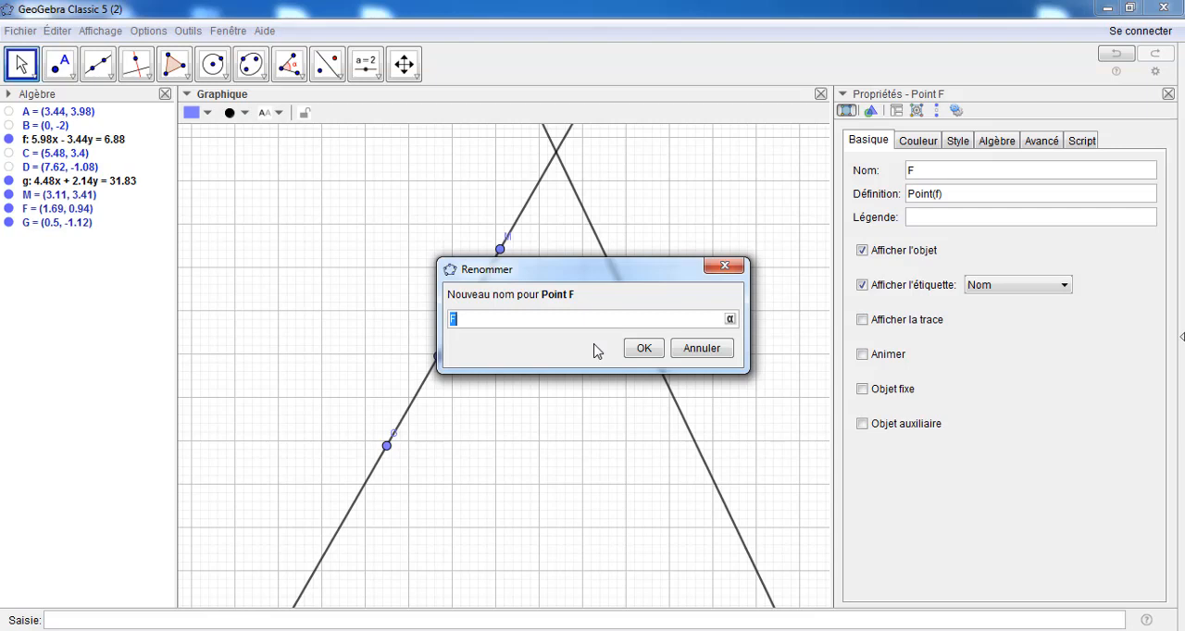
text(N)
click(641, 349)
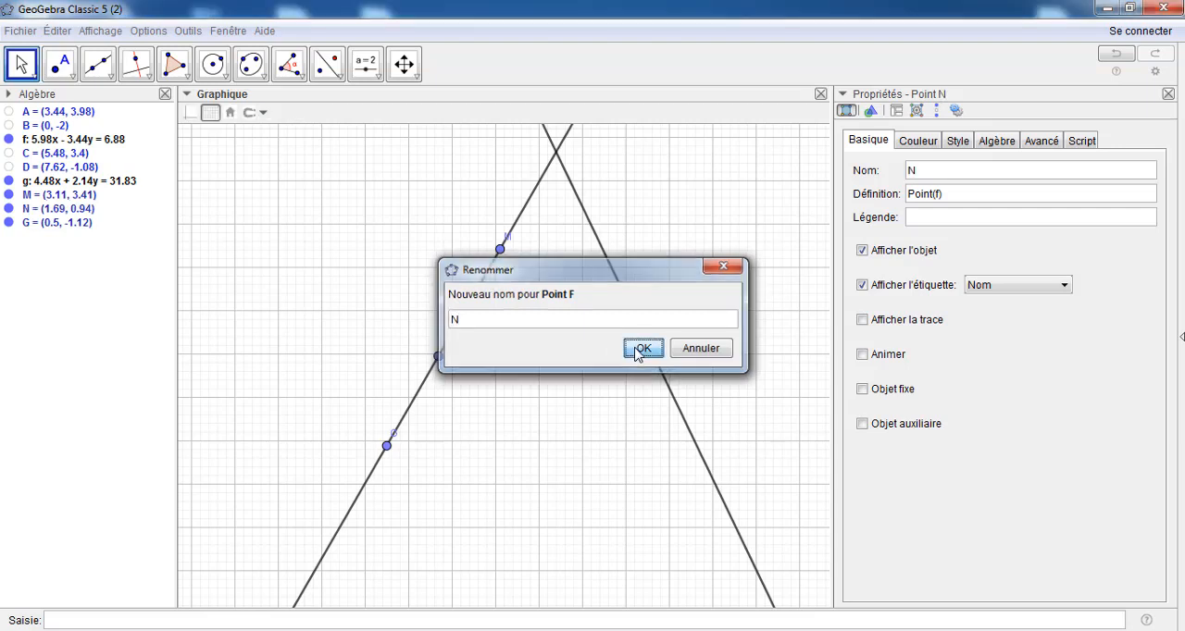
Rename point G, the lowest point on line f, as L
right_click(9, 225)
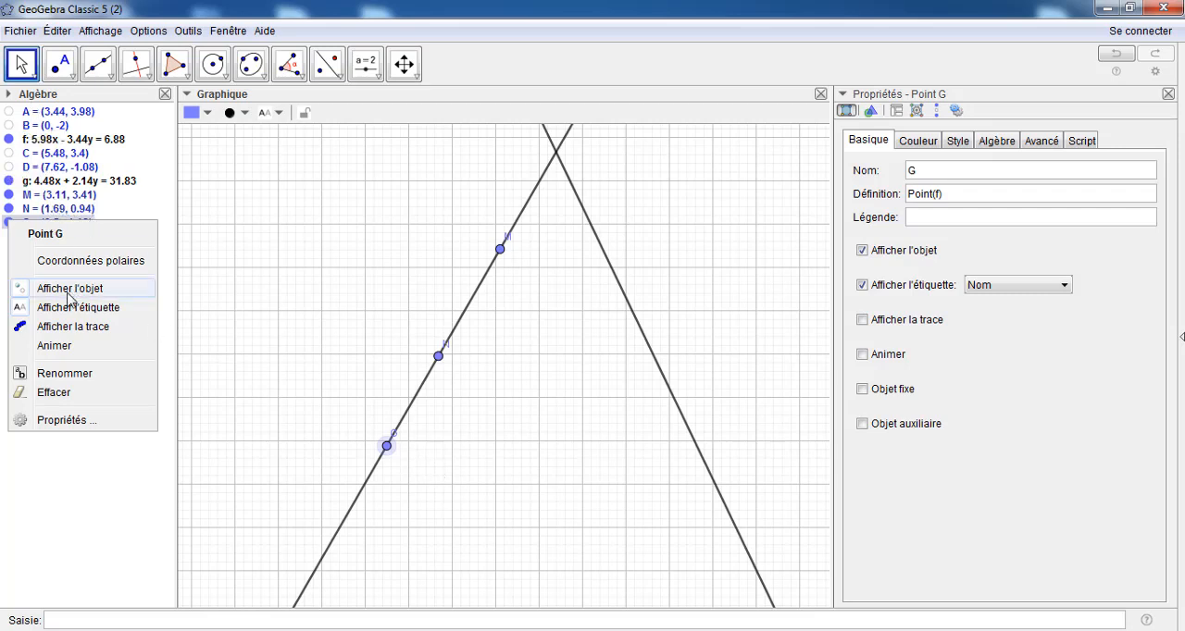
click(51, 374)
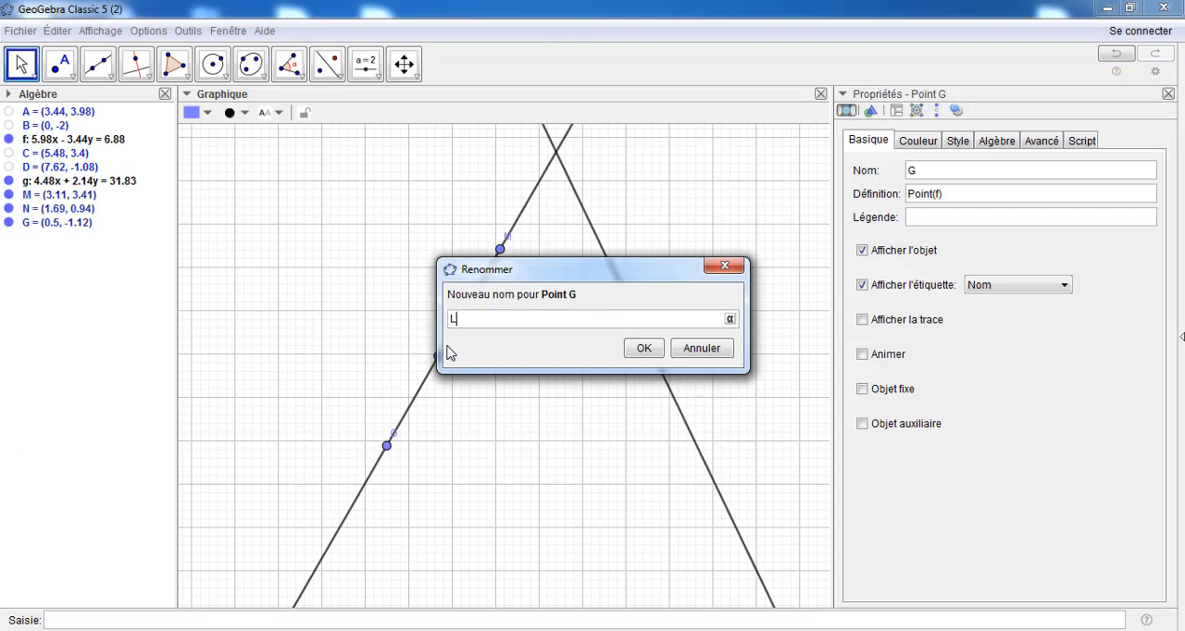
click(643, 349)
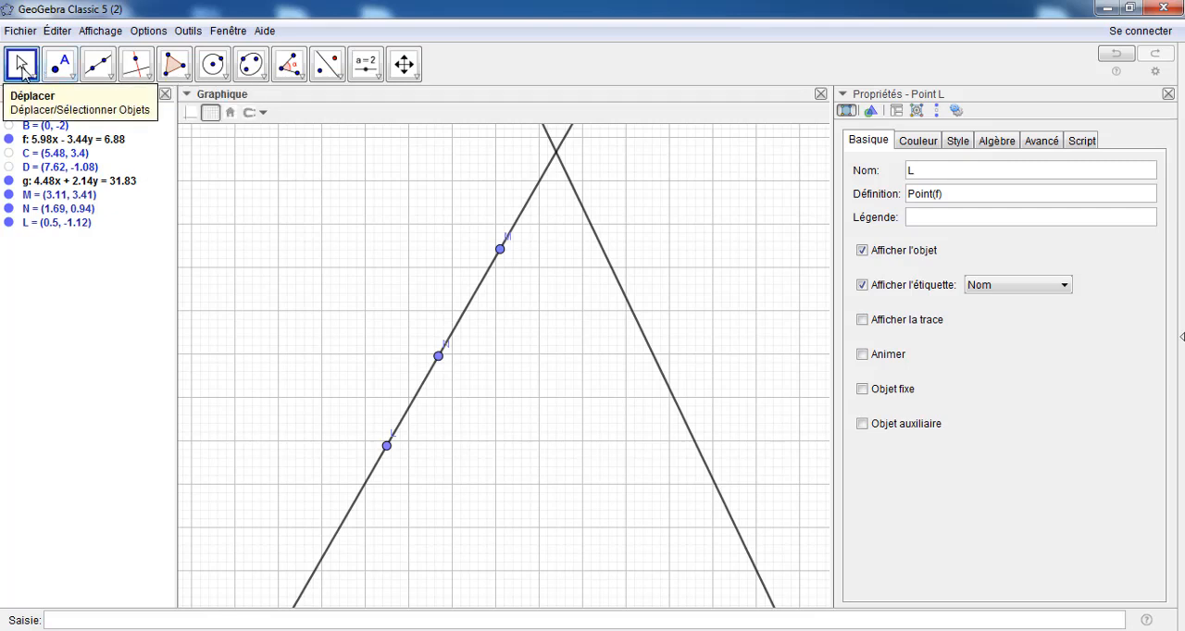
Show the axes and move the labels of points M, N and L to the upper-left side of line f
click(192, 115)
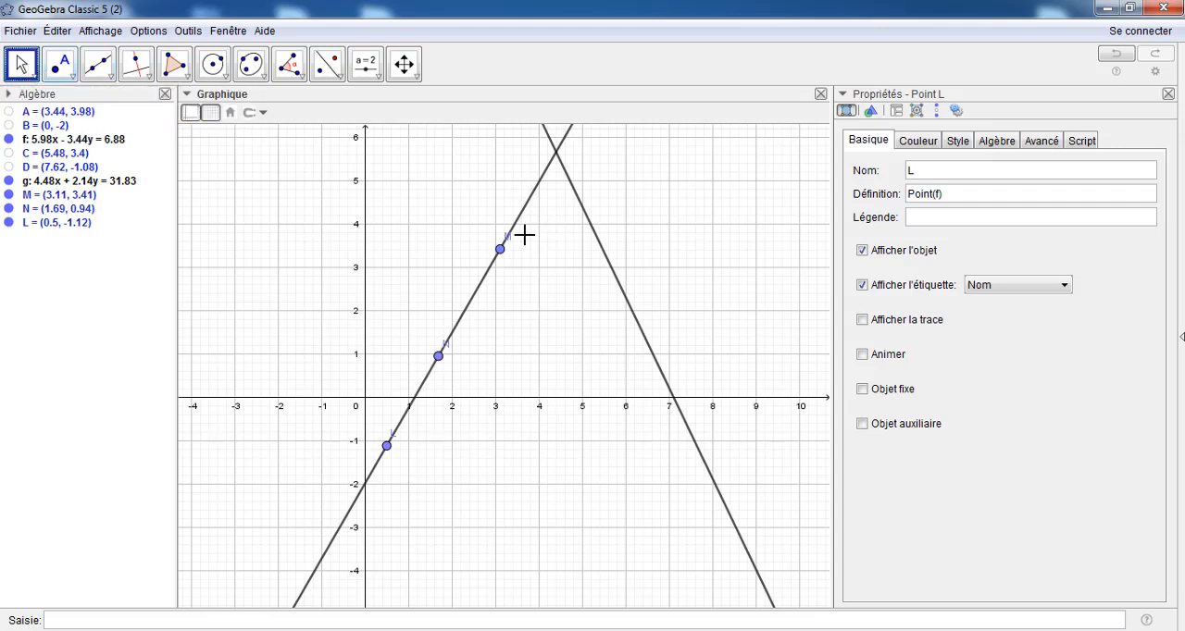
drag(507, 238, 486, 233)
click(467, 360)
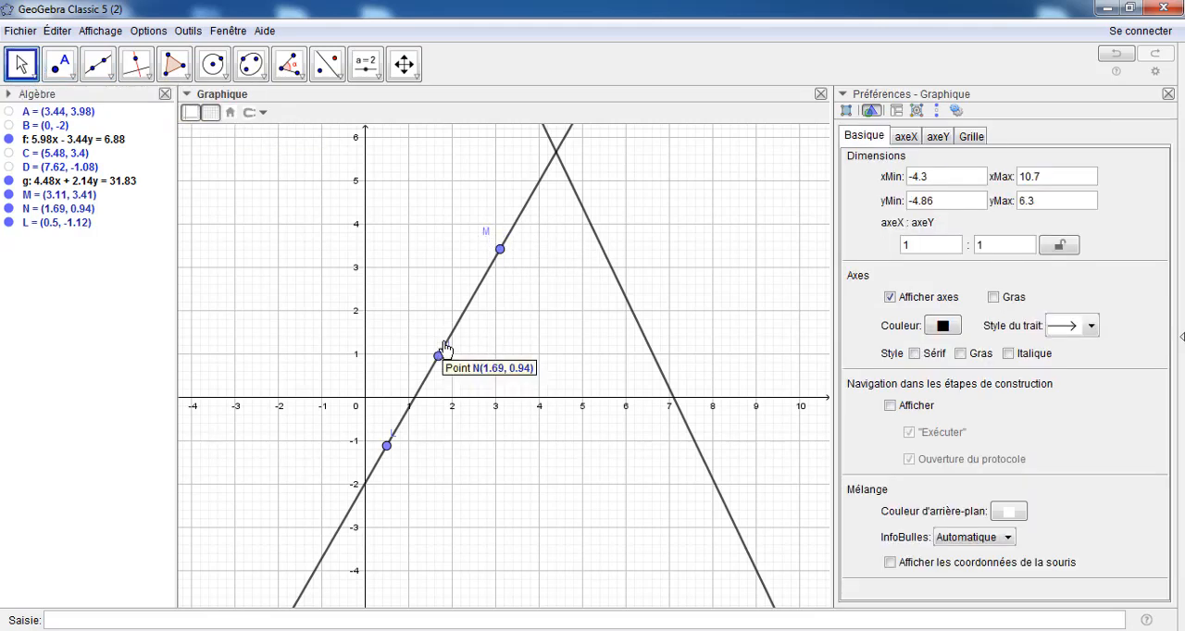
drag(446, 346, 424, 339)
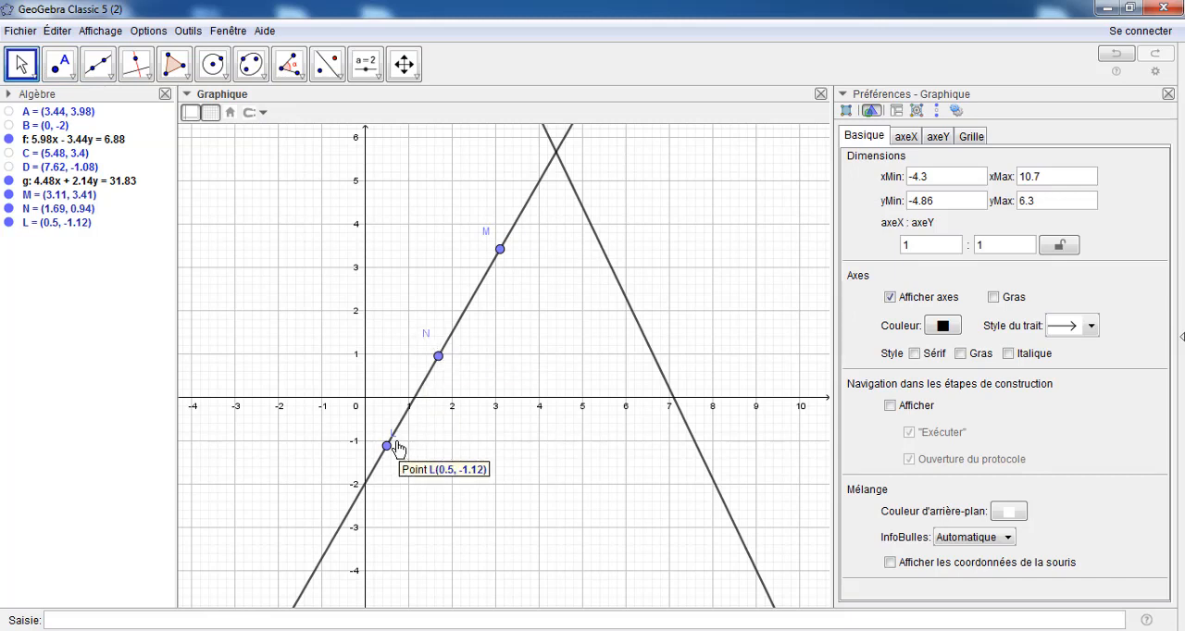
drag(400, 446, 383, 428)
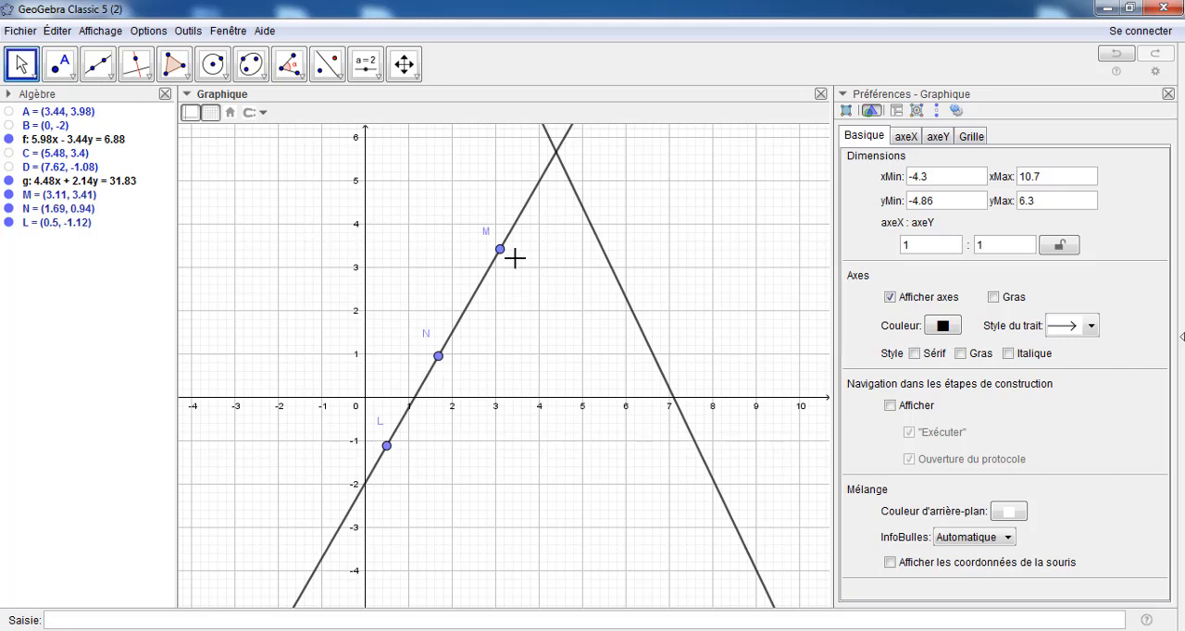
Draw three lines parallel to the x-axis, one through each of the points M, N and L
click(149, 75)
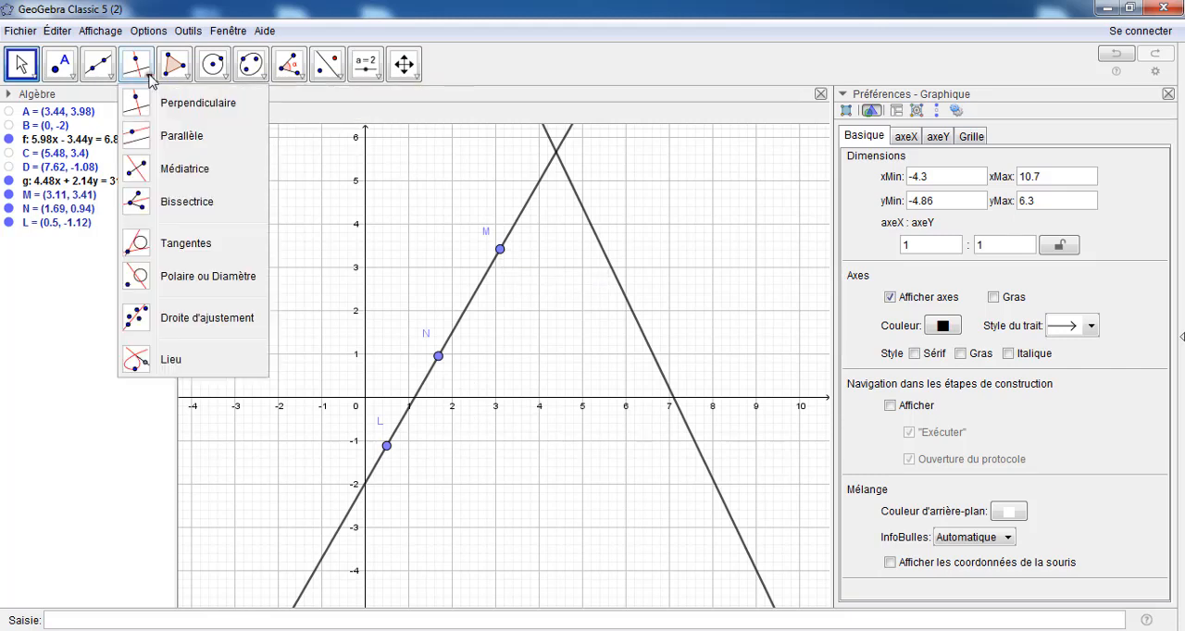
click(141, 139)
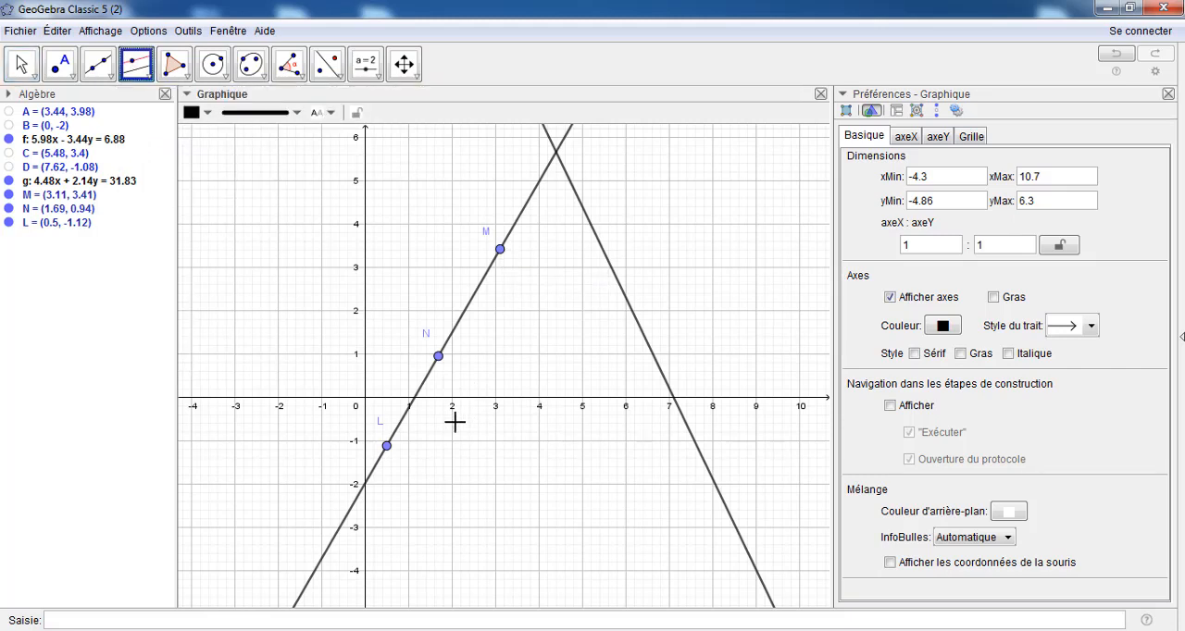
click(490, 408)
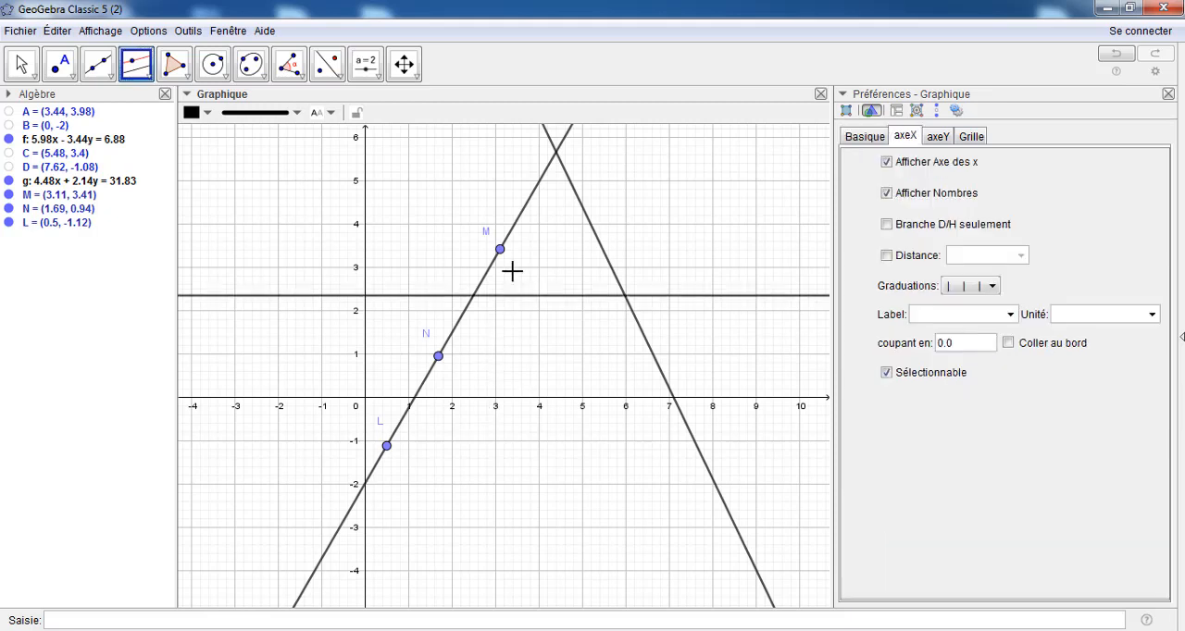
click(500, 252)
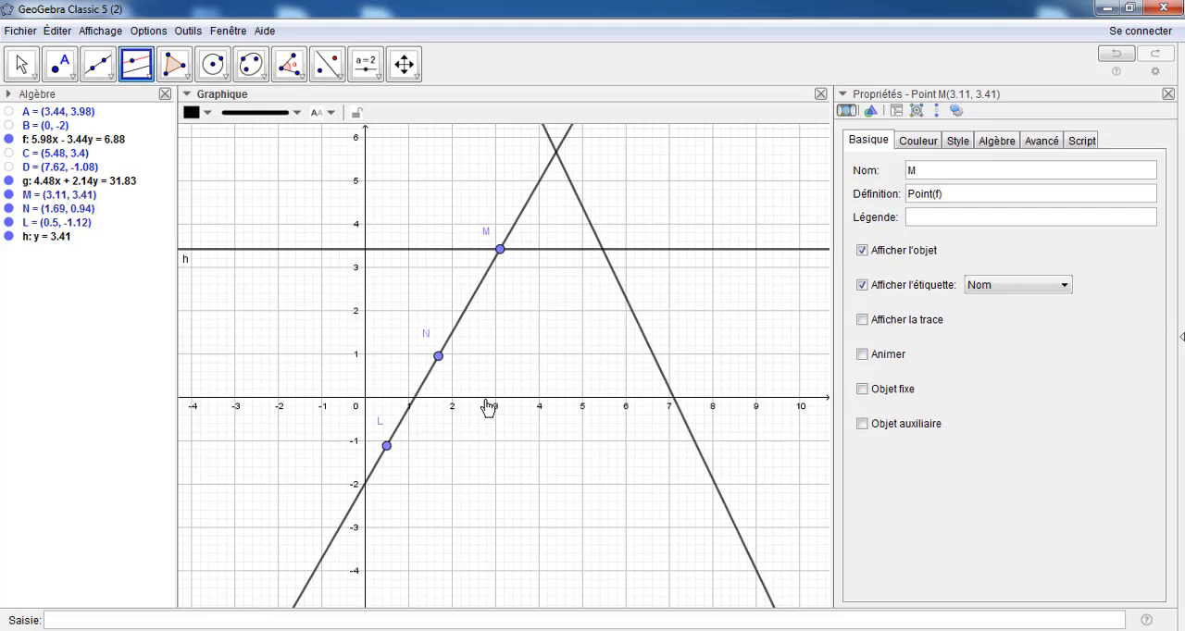
click(488, 408)
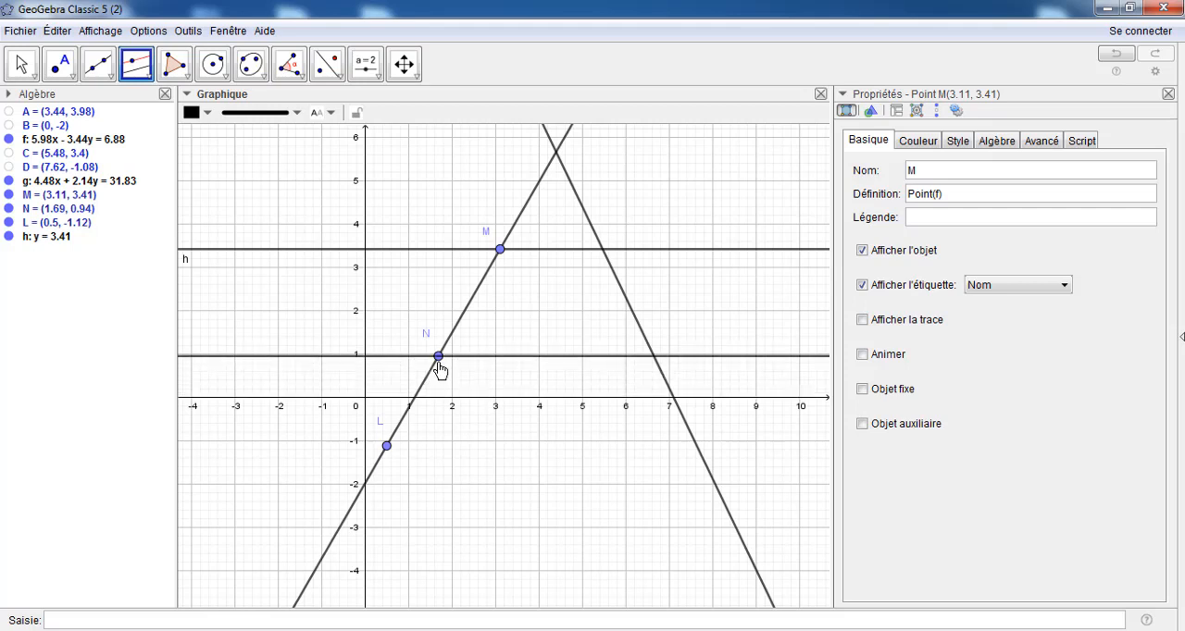
click(439, 358)
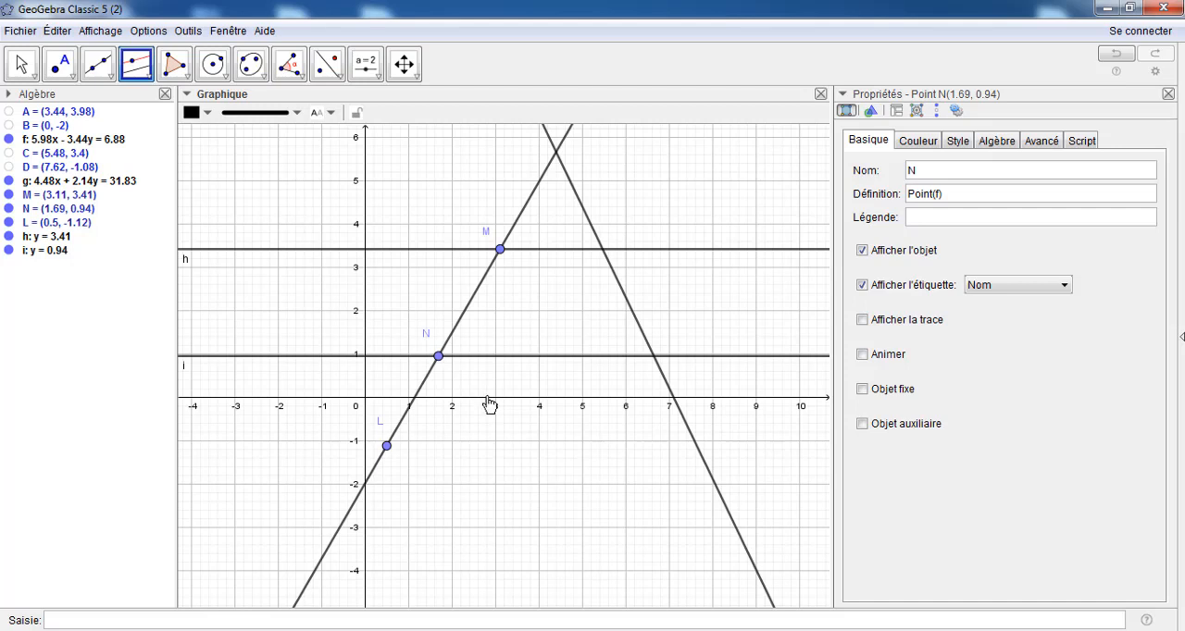
click(489, 405)
click(386, 447)
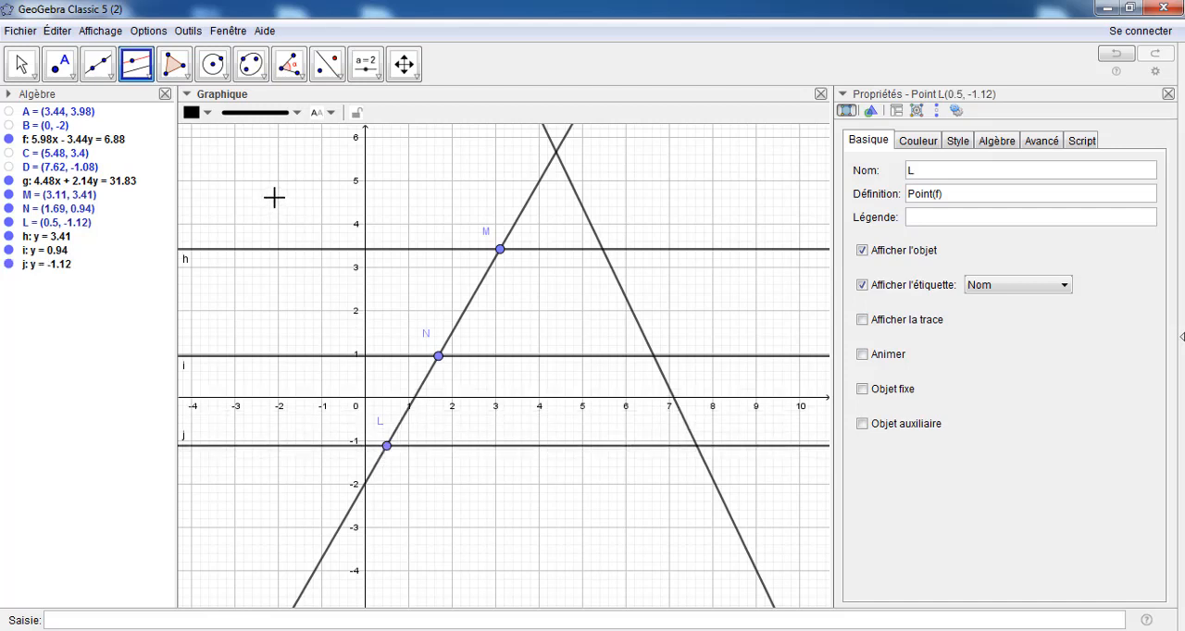
Hide the axes in the graphics view
click(408, 64)
click(191, 112)
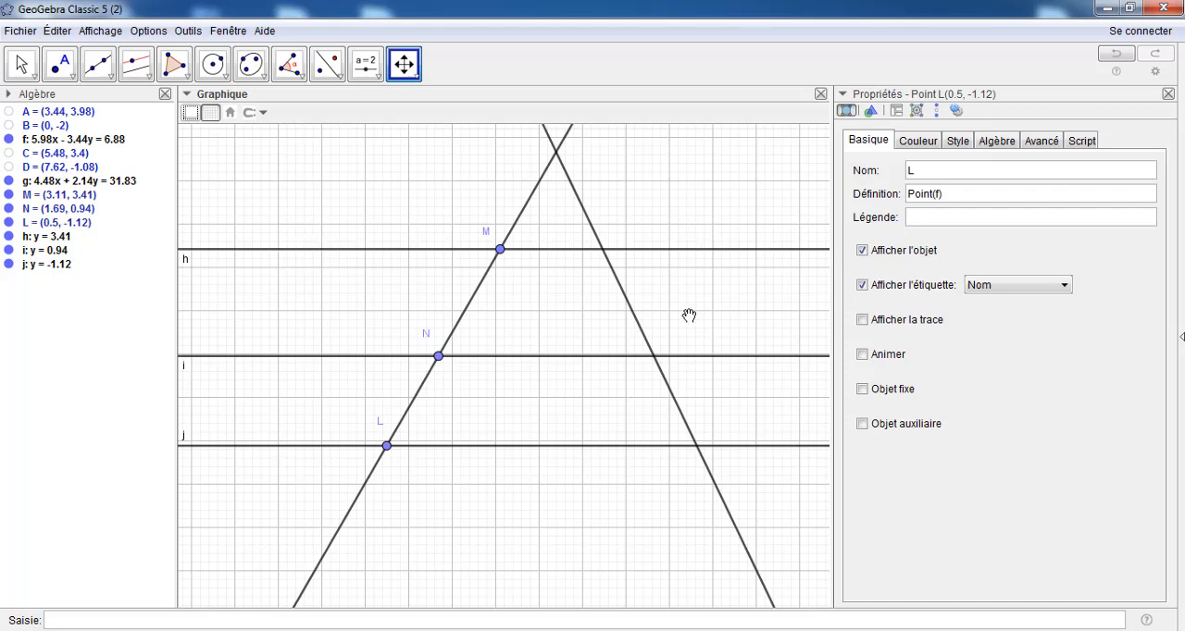
Draw a segment on each parallel line h, i and j, crossing both oblique lines, about 8, 9 and 10.4 units long
click(107, 81)
click(108, 138)
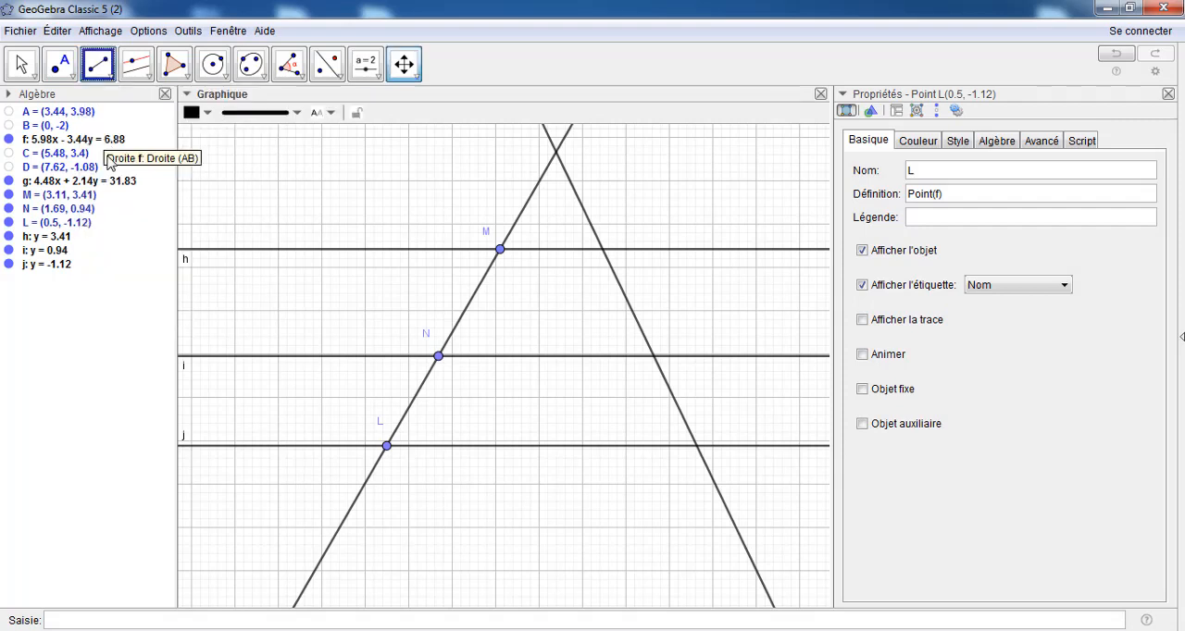
click(390, 248)
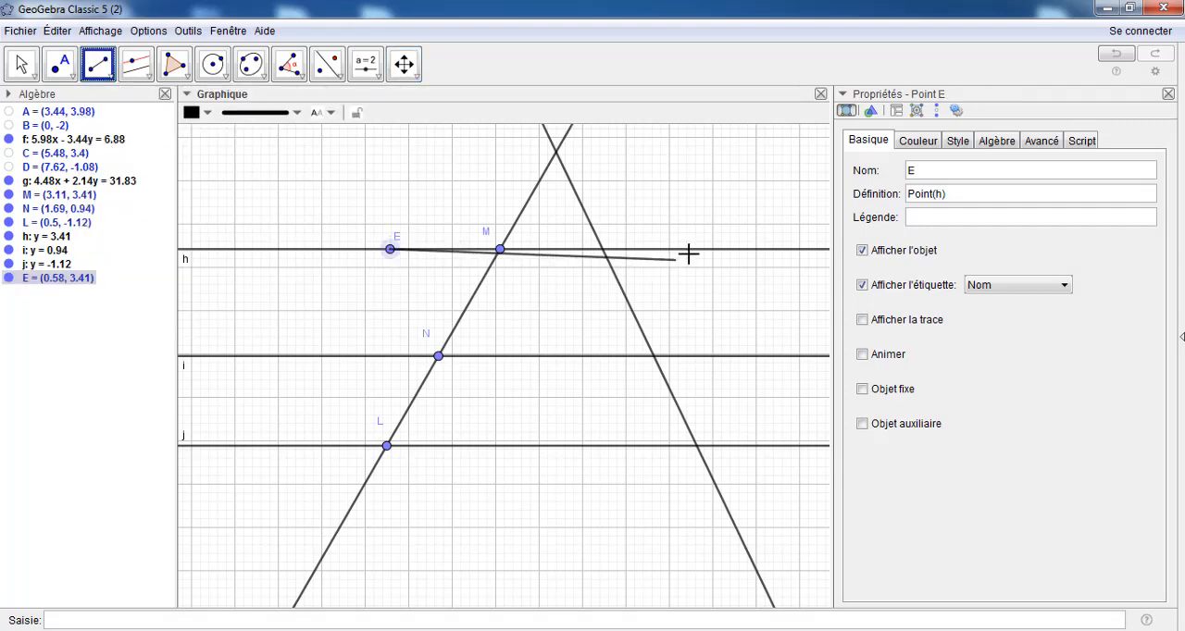
click(739, 248)
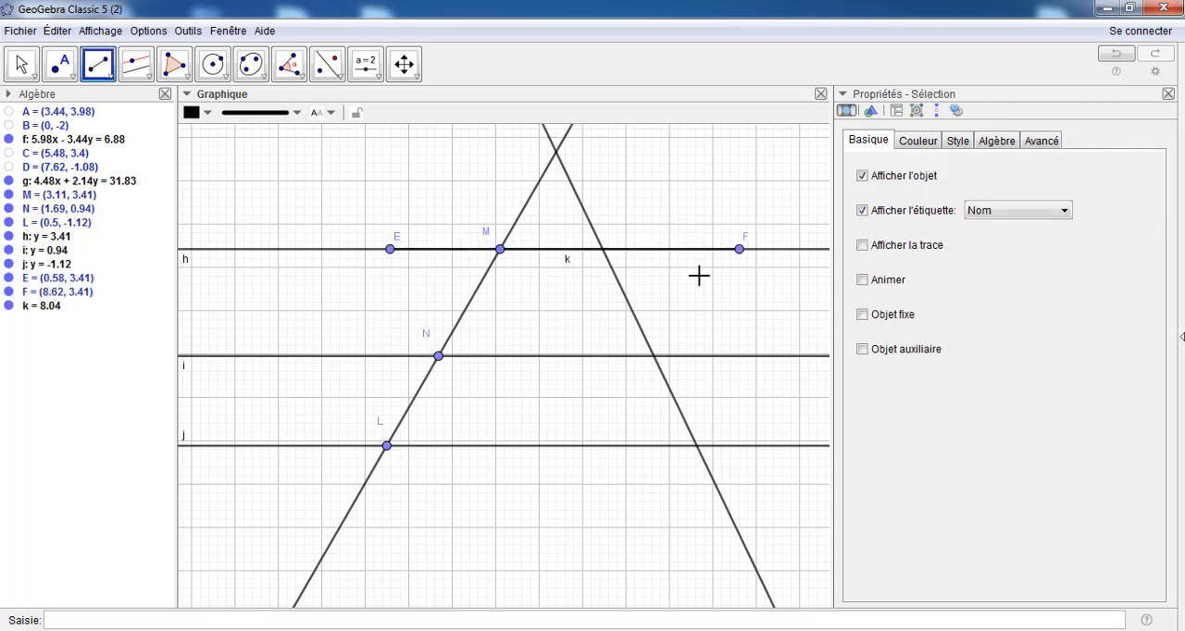
click(357, 356)
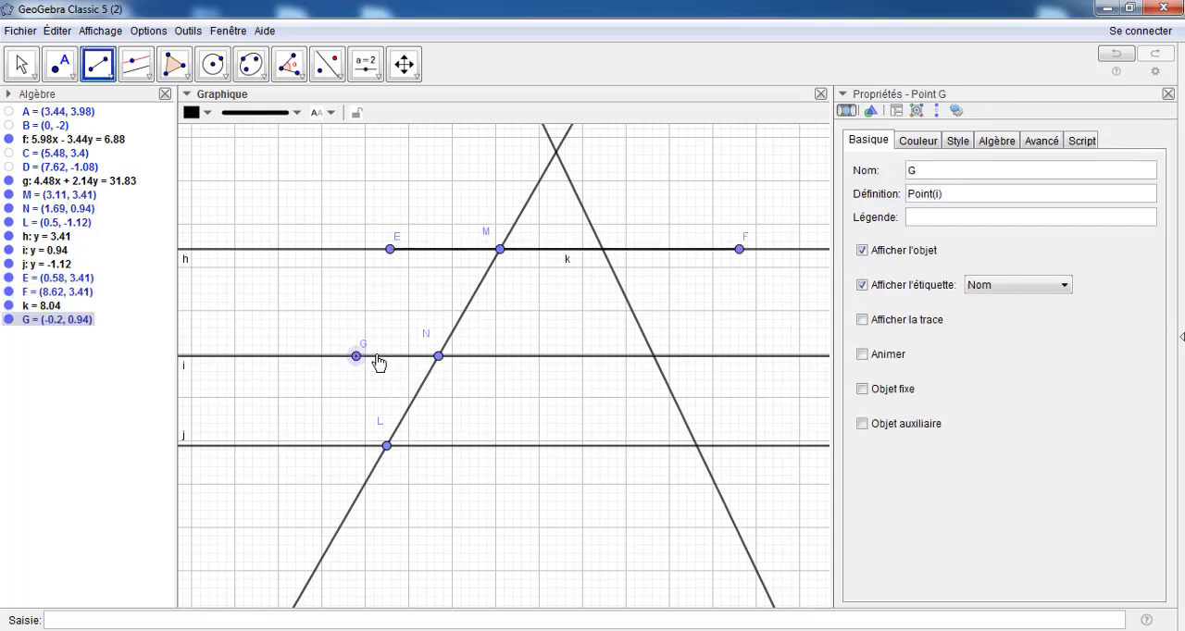
click(749, 357)
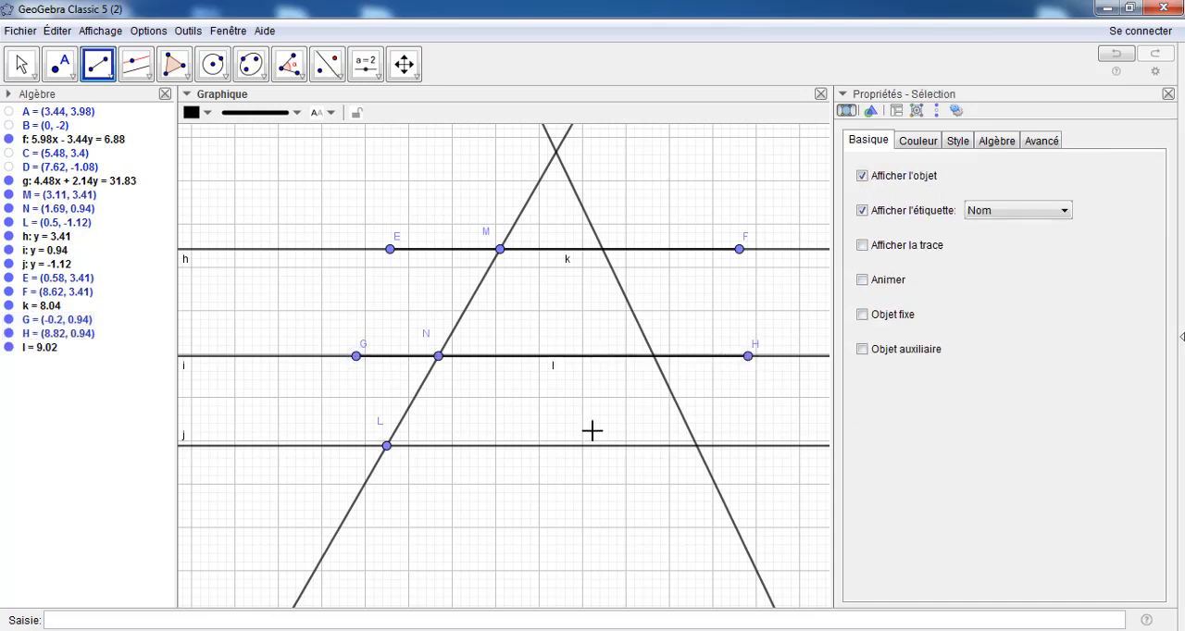
click(286, 447)
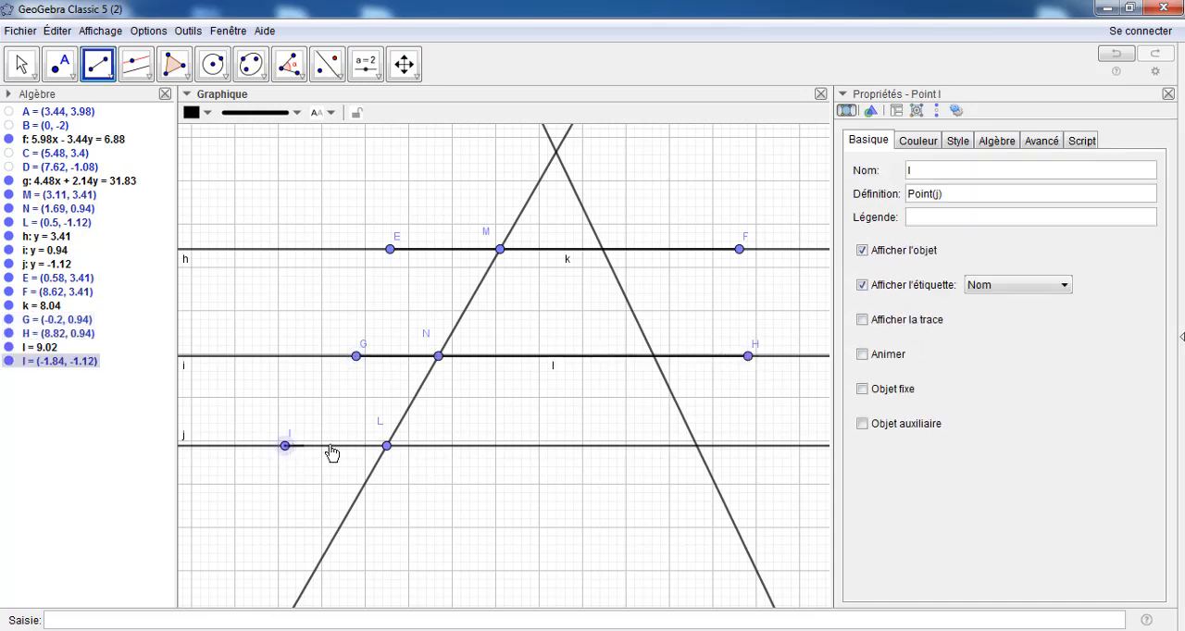
click(736, 448)
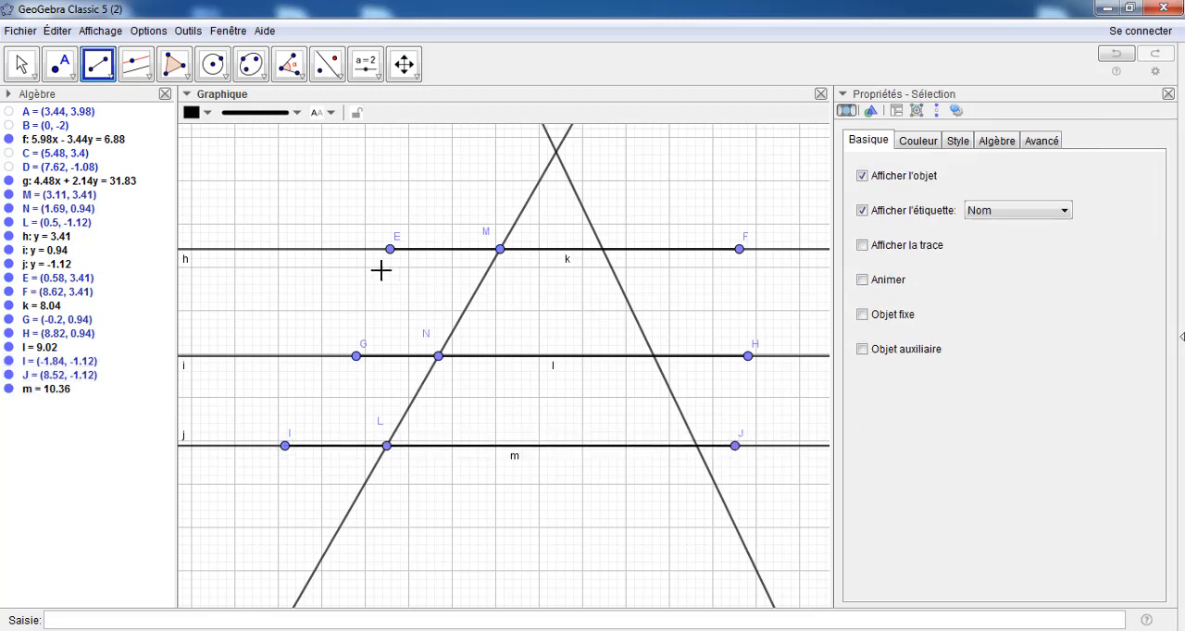
Hide line h, the parallel passing through point M, so that only its segment is shown
click(22, 65)
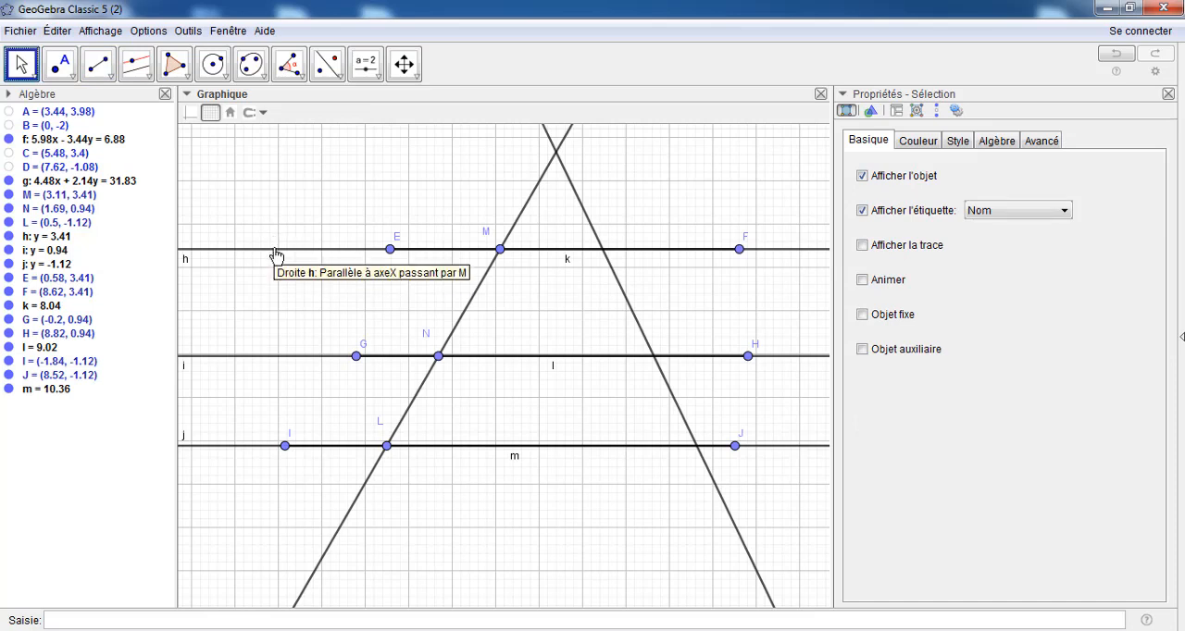
right_click(275, 249)
click(318, 350)
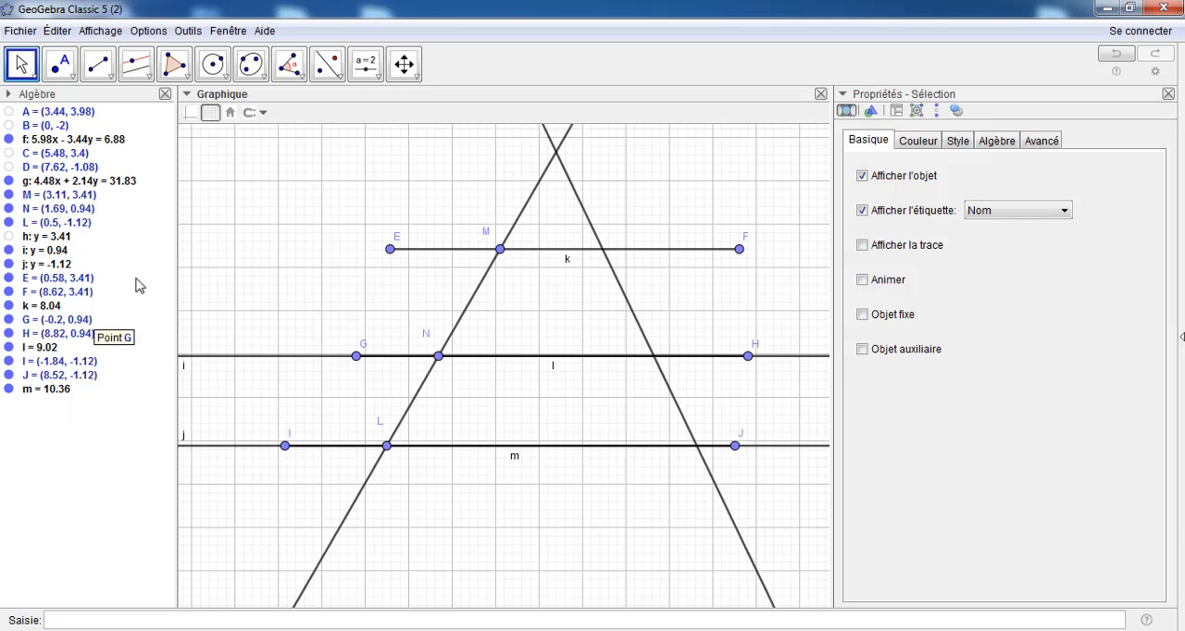
Sort the algebra list by object type and hide the parallel lines i and j
click(9, 95)
click(53, 113)
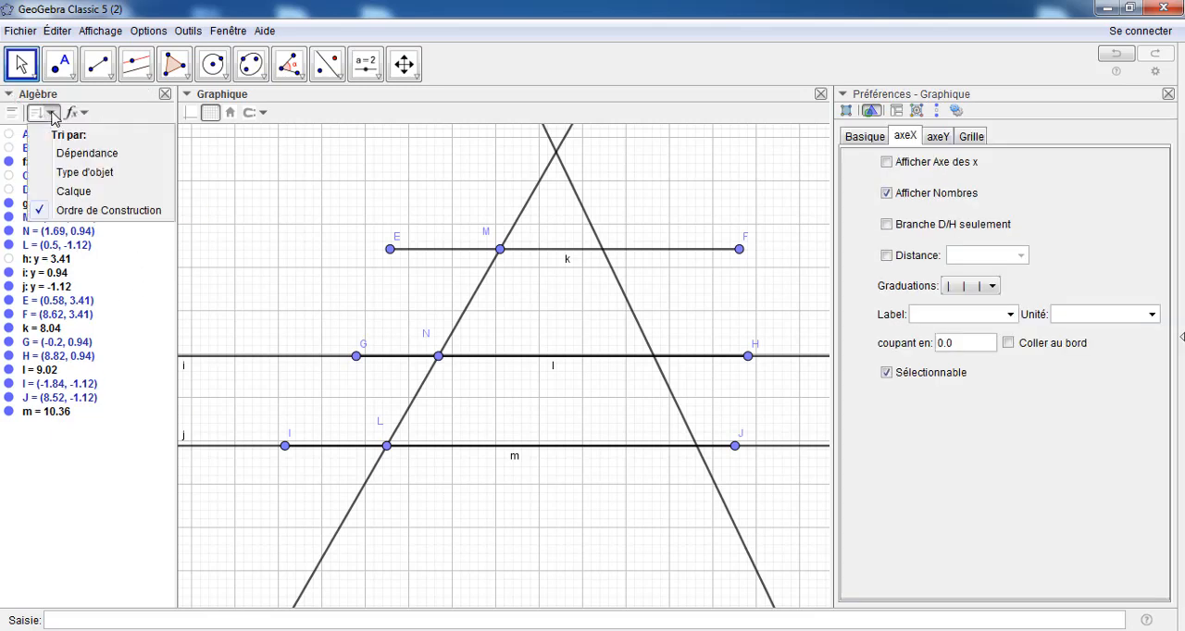
click(76, 176)
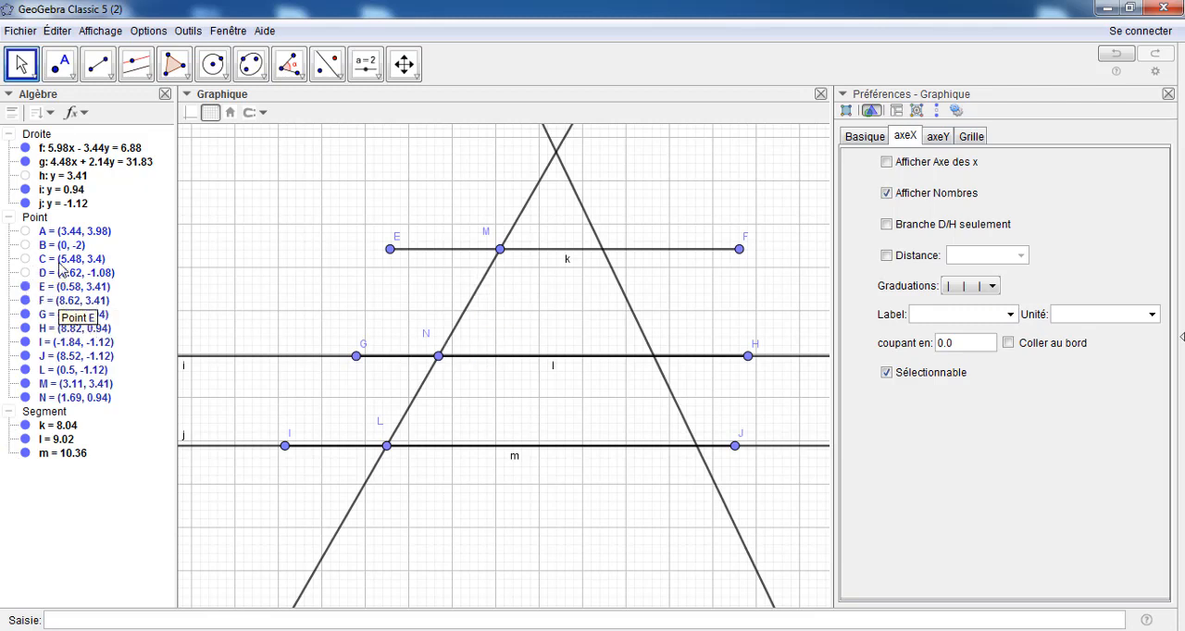
click(26, 190)
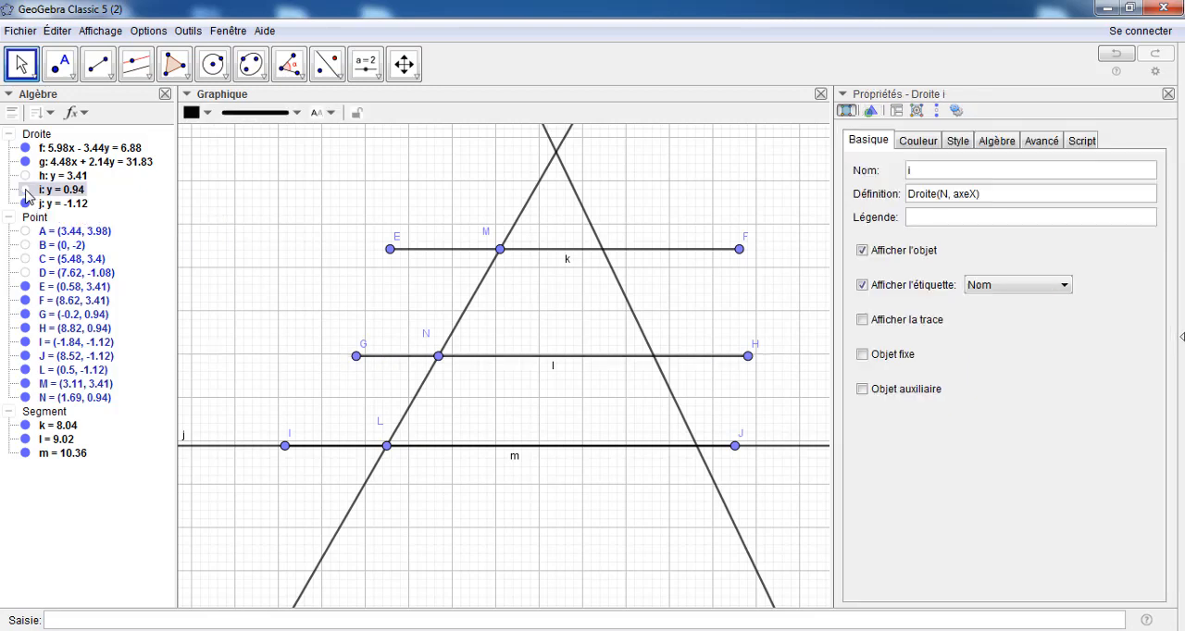
click(26, 204)
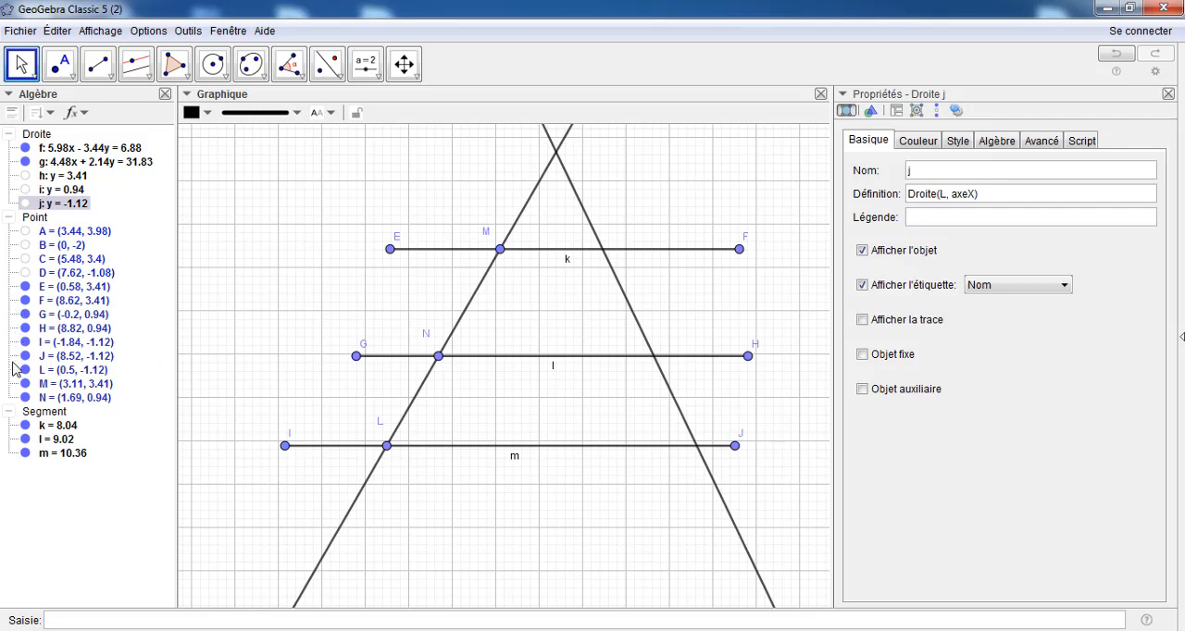
Hide the segment endpoints E, F, G, H, I and J
click(25, 289)
click(25, 287)
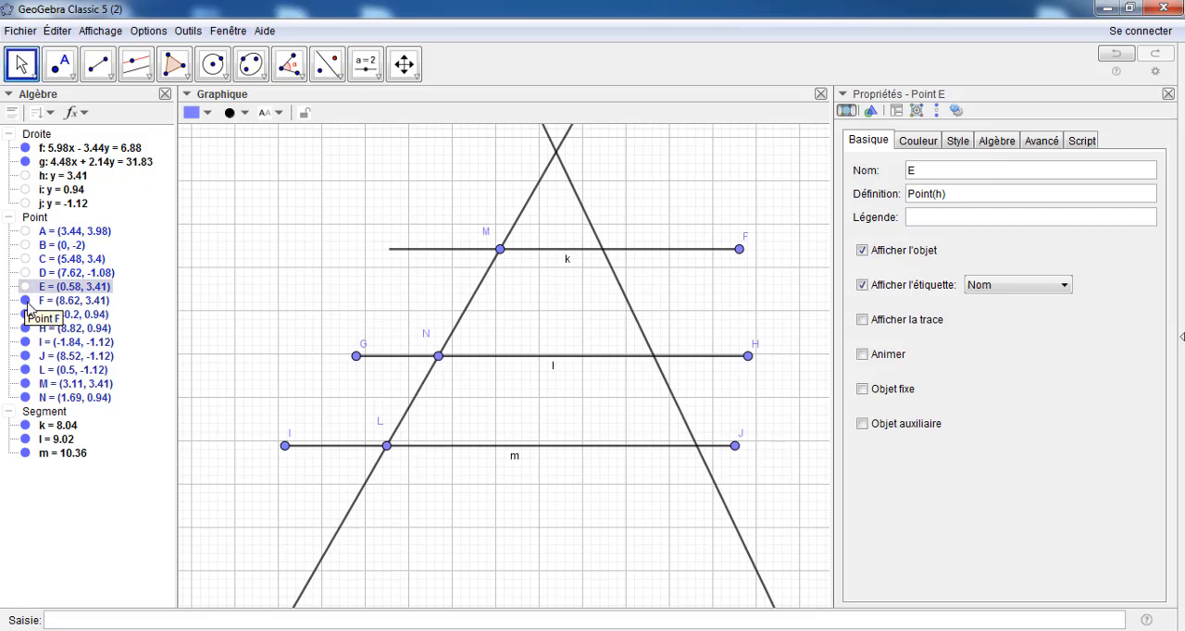
click(25, 301)
click(25, 315)
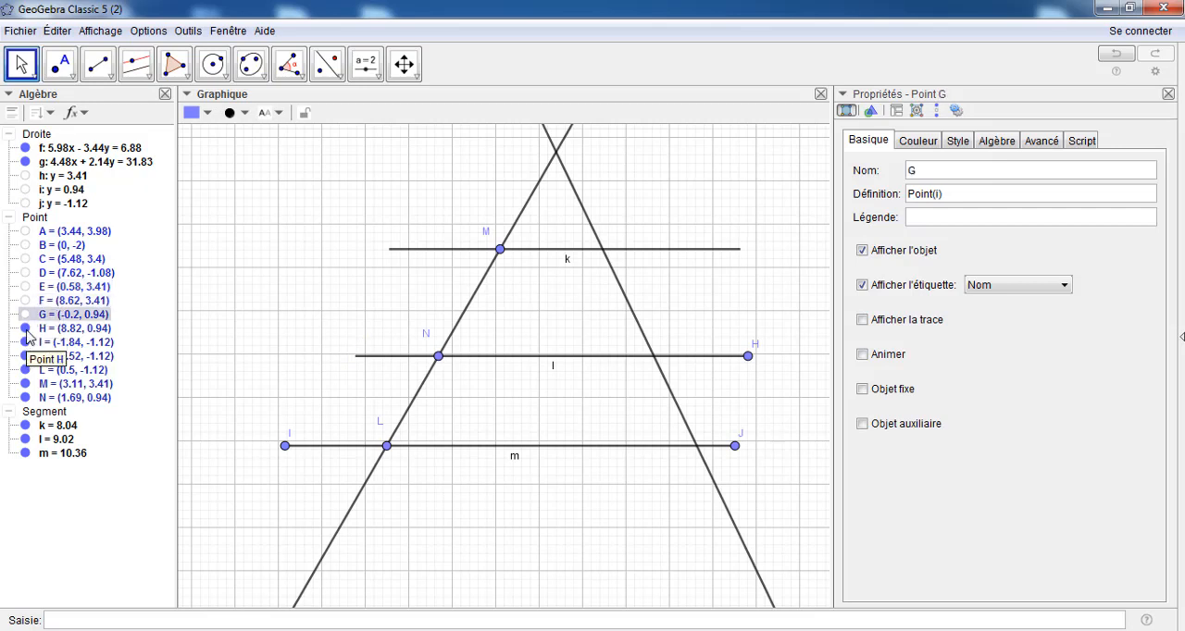
click(25, 329)
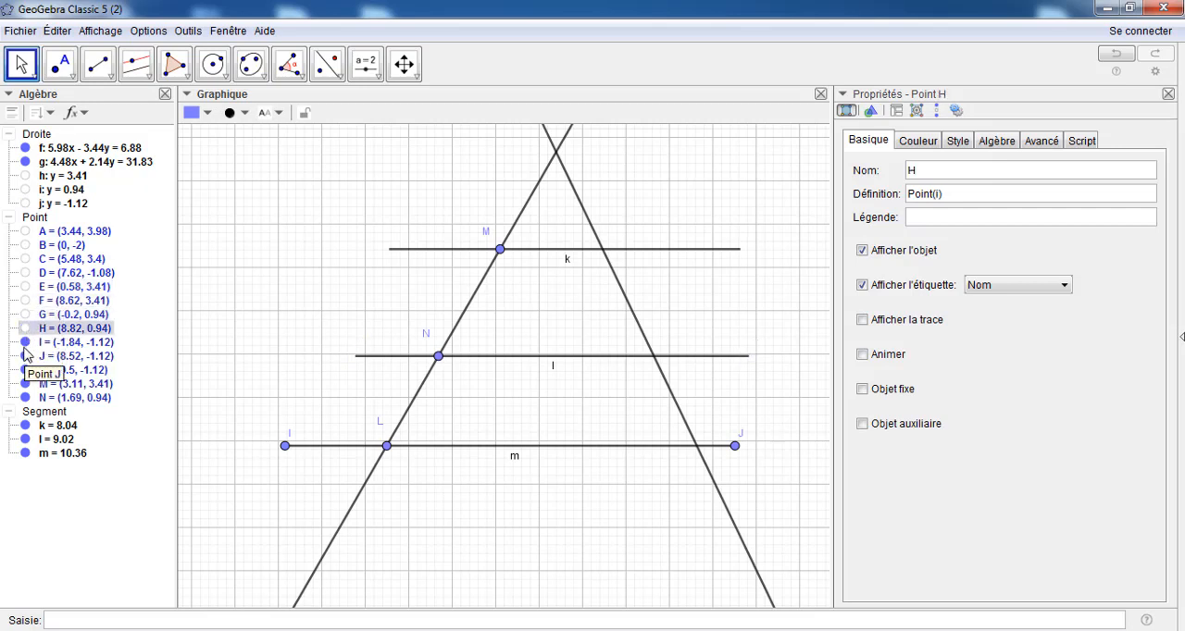
click(25, 343)
click(25, 356)
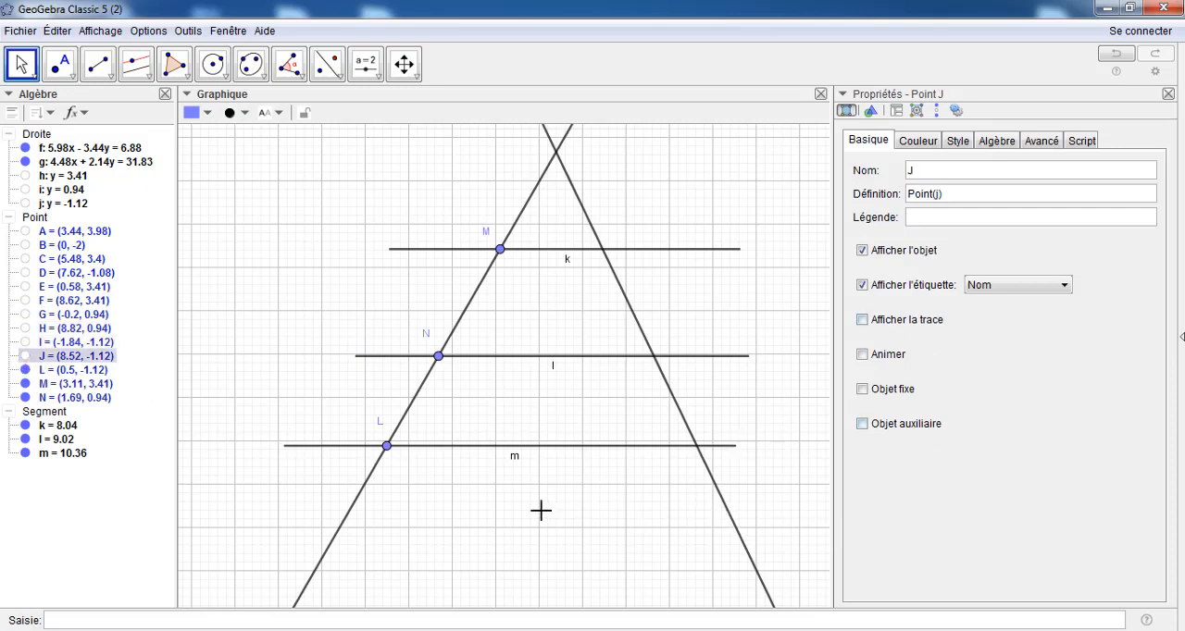
Show endpoint J, move it outward to about x = 9.48 to lengthen the lowest segment, and hide it again
click(25, 356)
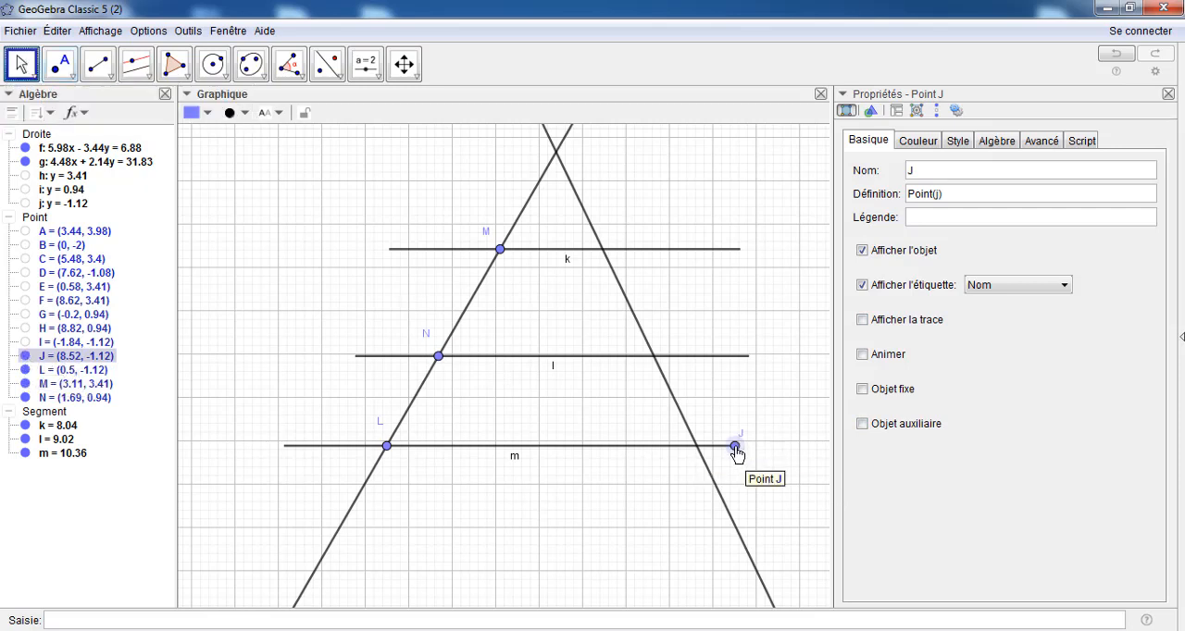
drag(736, 448, 777, 445)
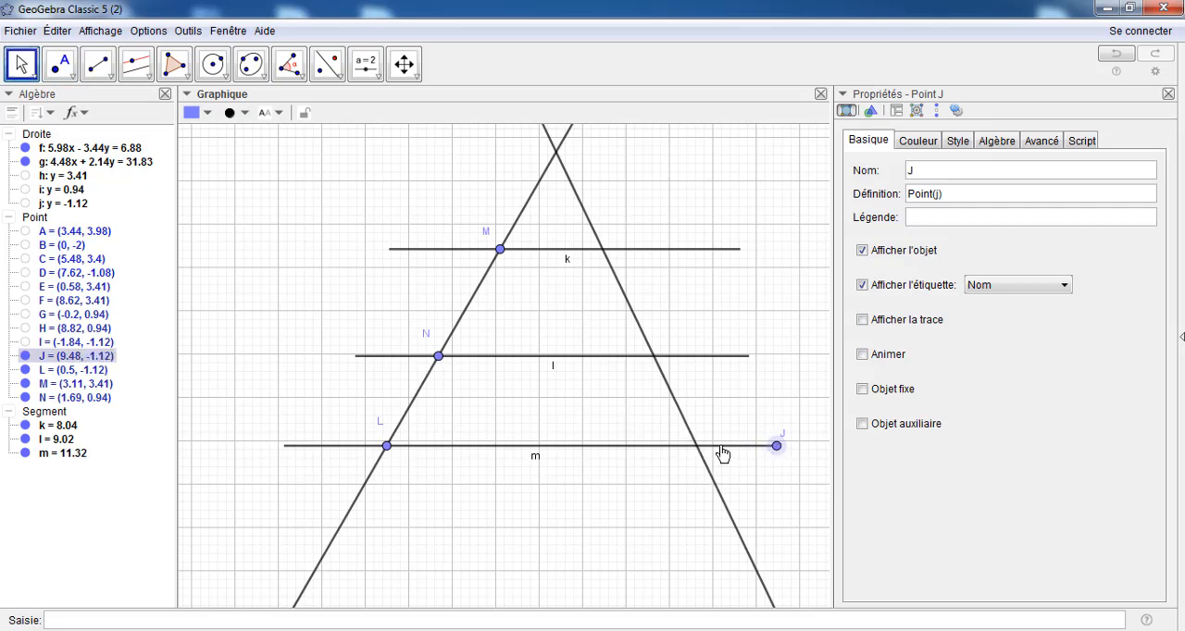
click(25, 357)
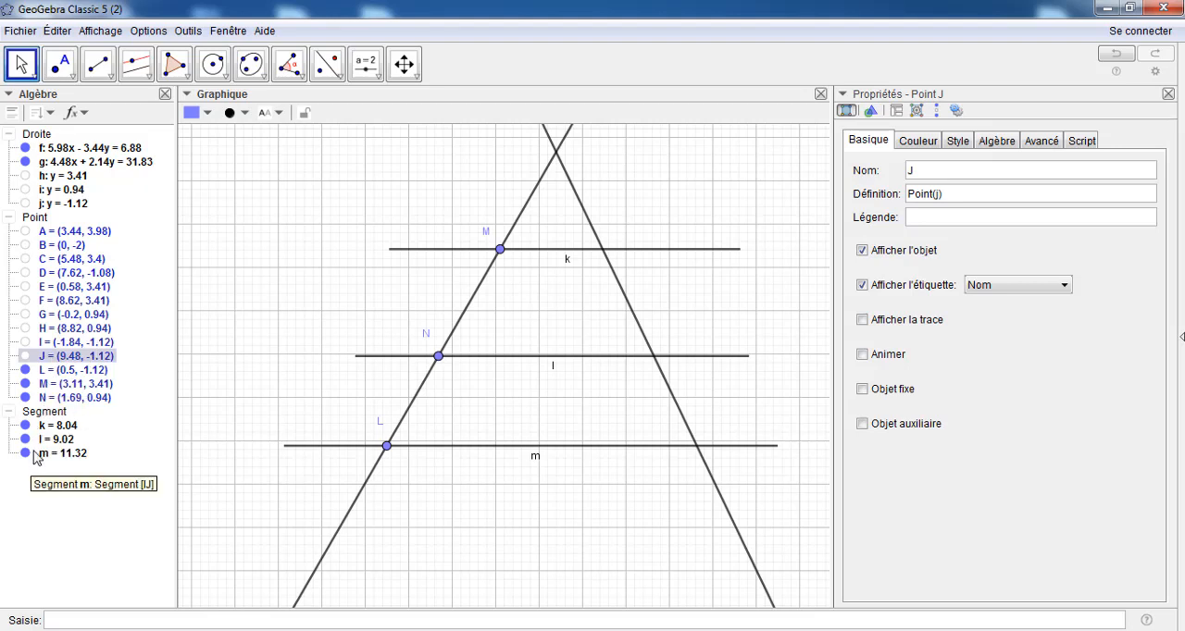
Hide the labels of the three horizontal segments k, l and m
right_click(567, 258)
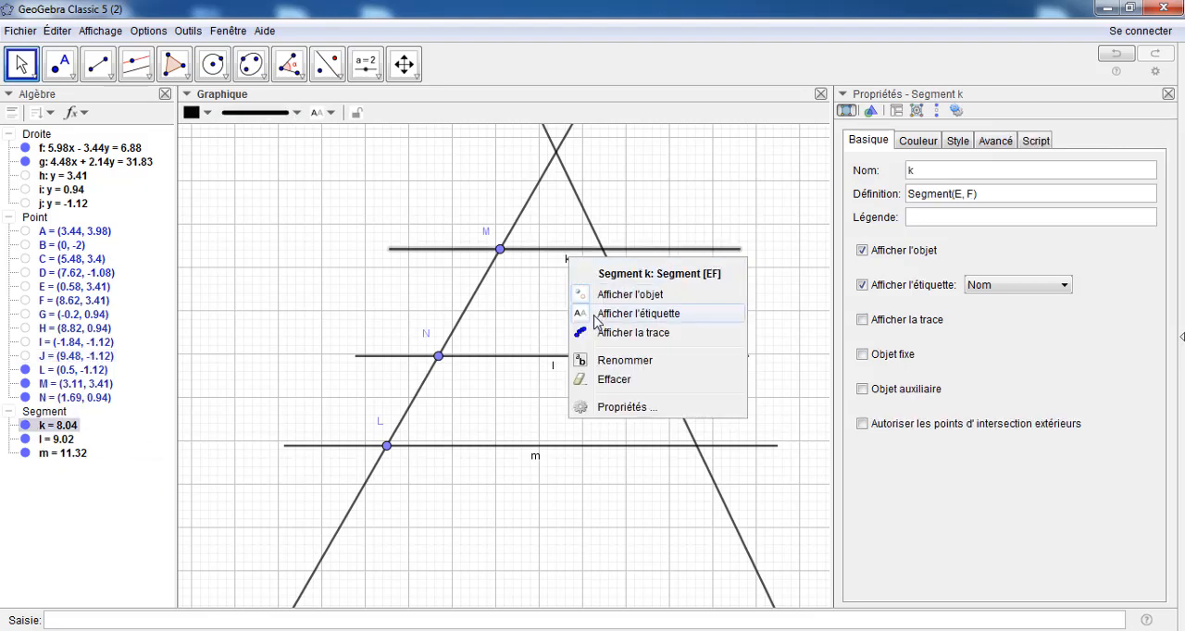
click(595, 317)
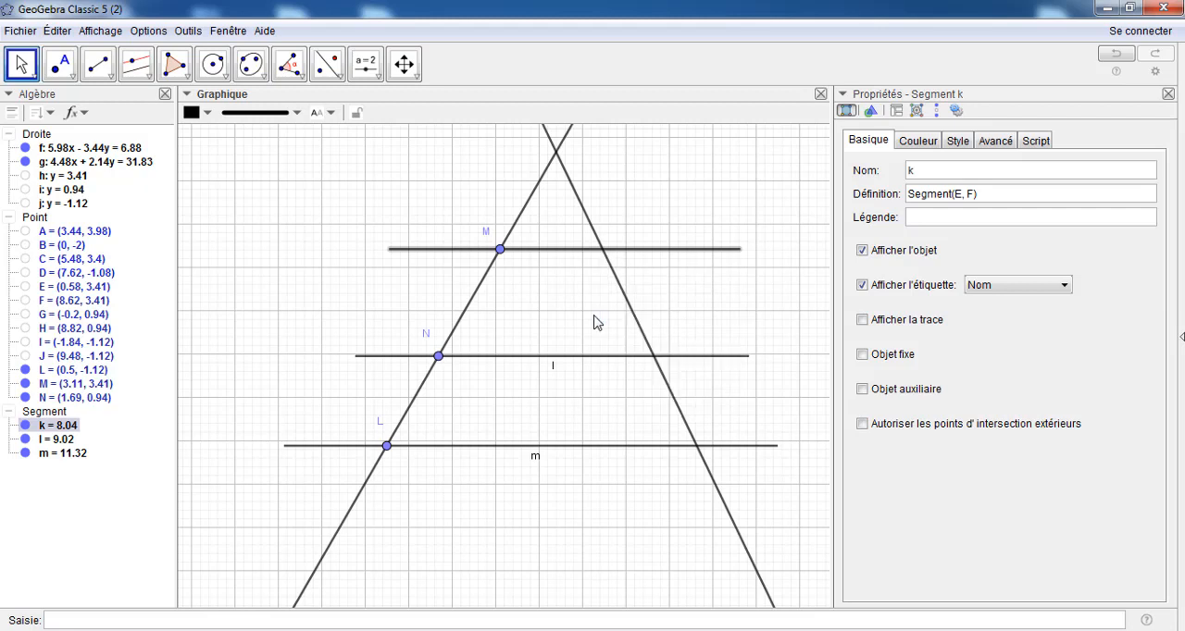
right_click(553, 368)
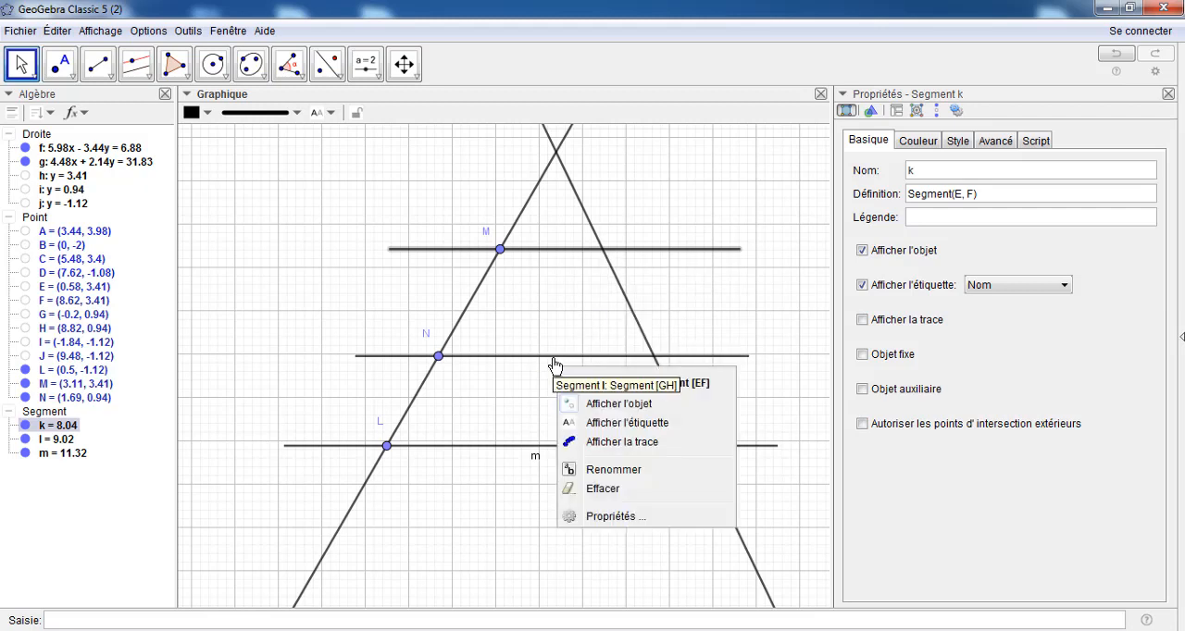
right_click(553, 360)
click(567, 416)
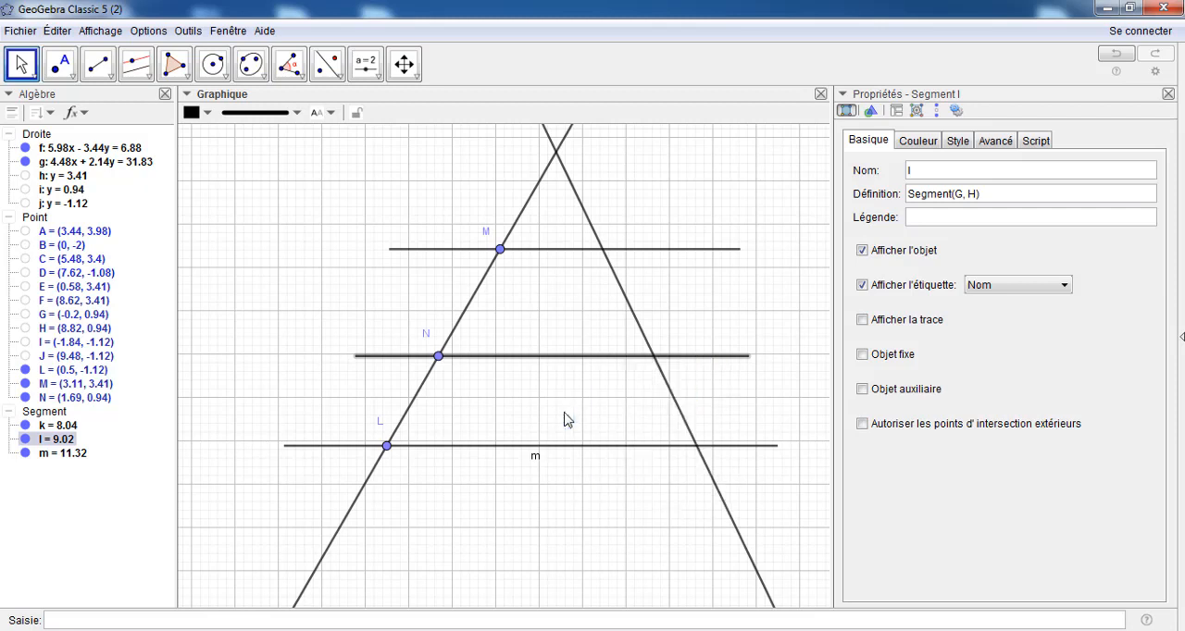
right_click(545, 452)
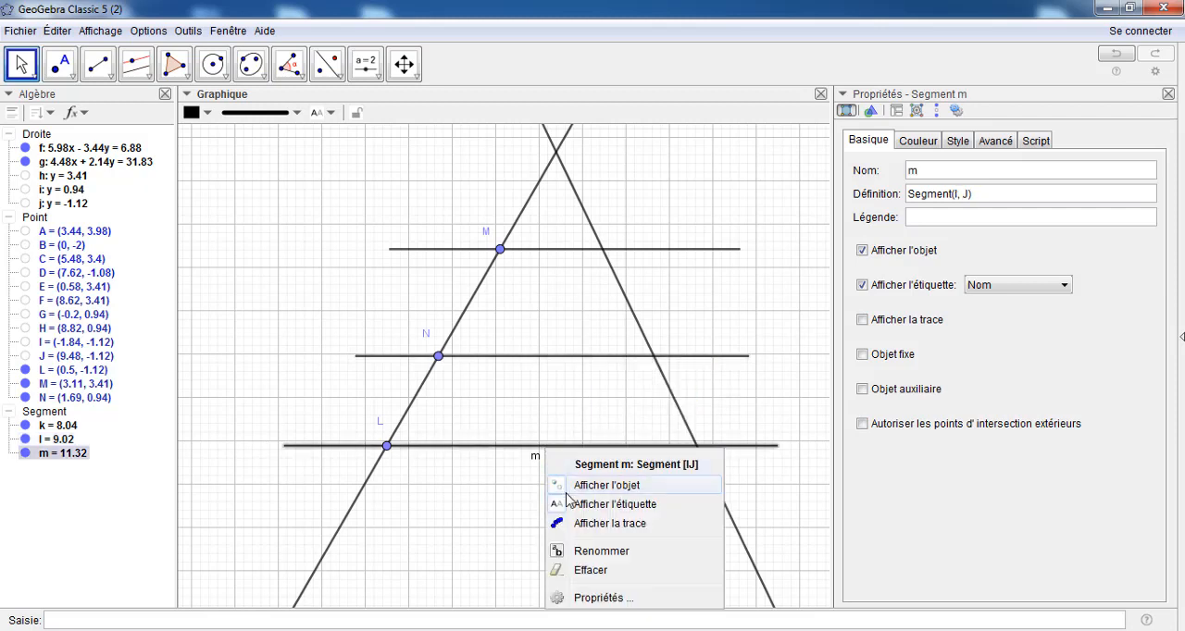
click(565, 508)
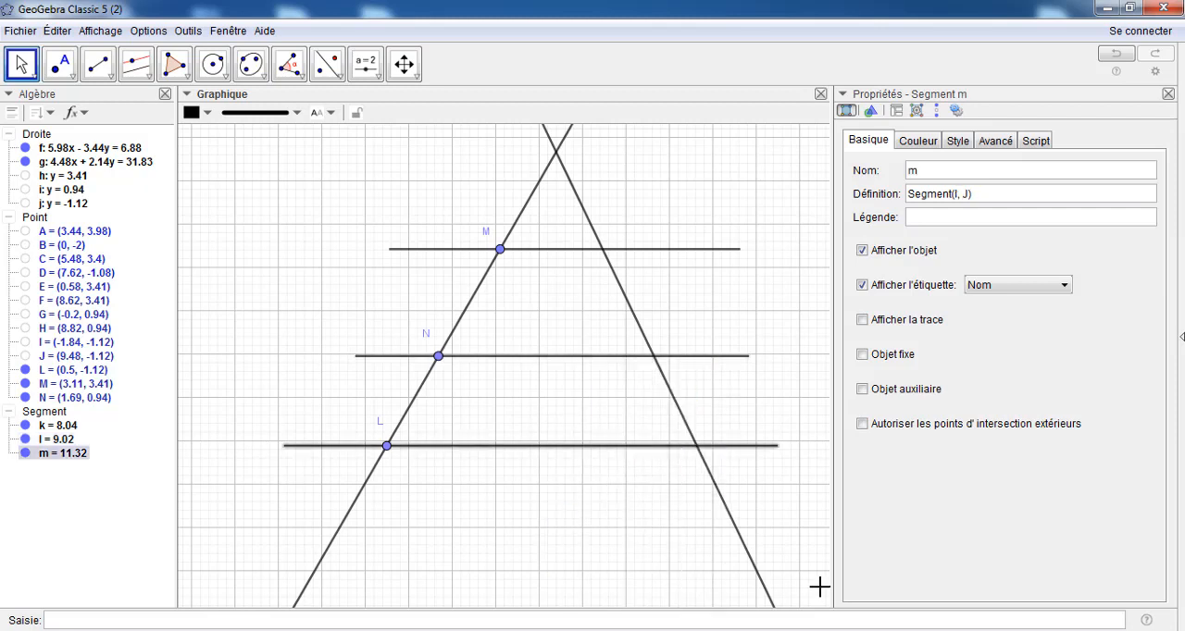
Hide the grid behind the figure
click(404, 63)
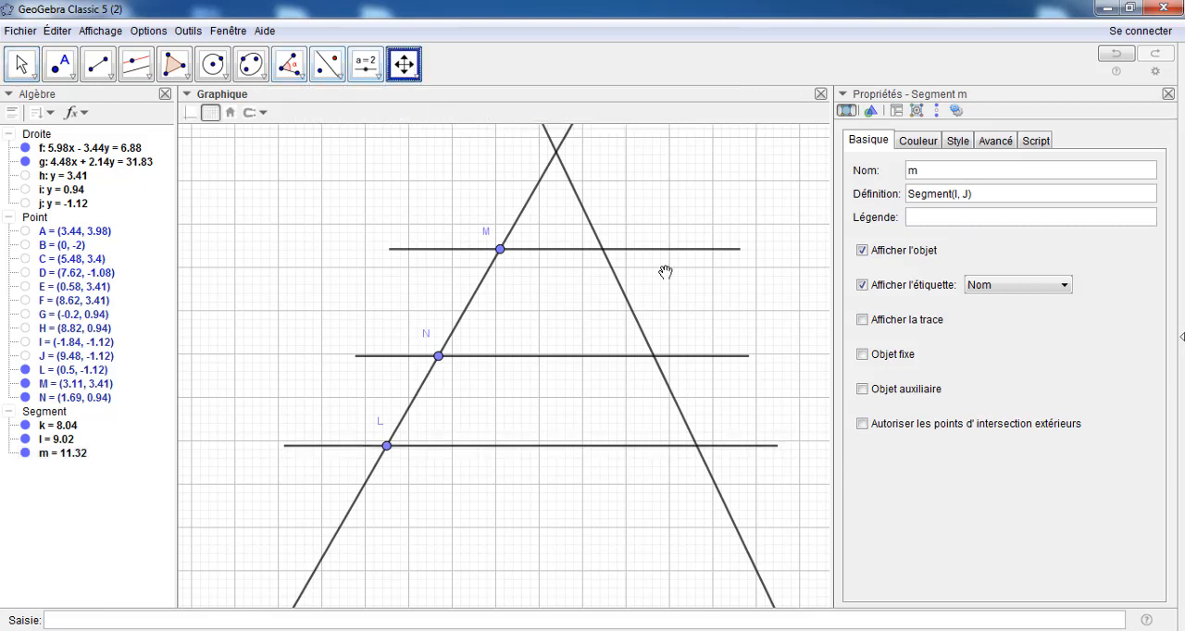
drag(735, 308, 622, 306)
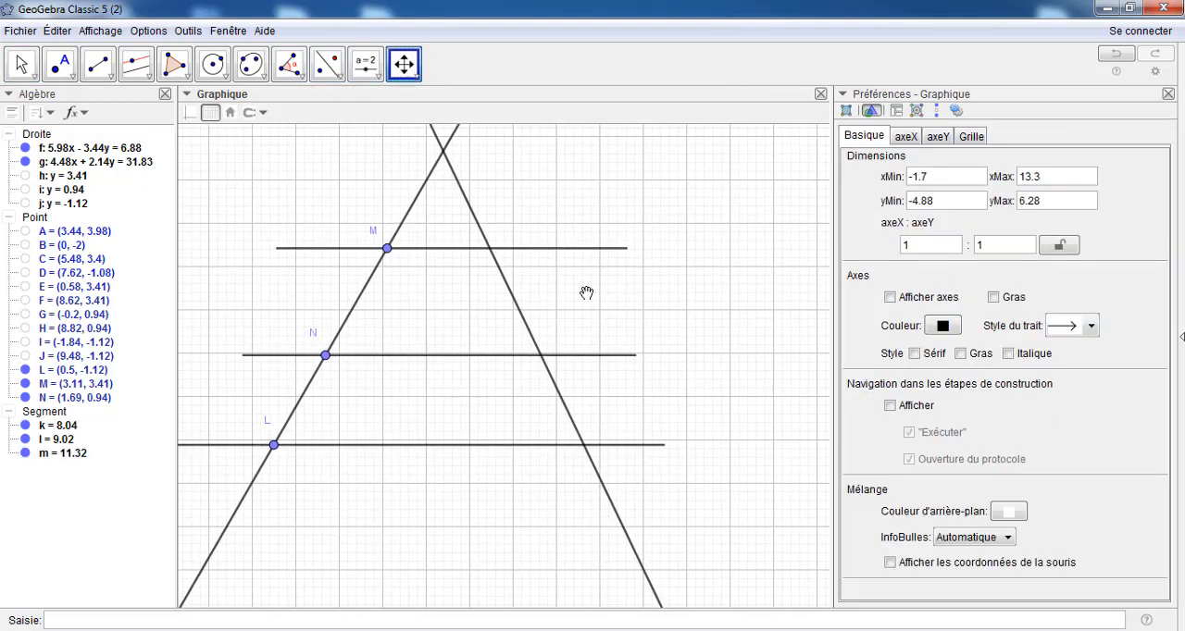
scroll(575, 276, down, 1)
scroll(575, 276, down, 1)
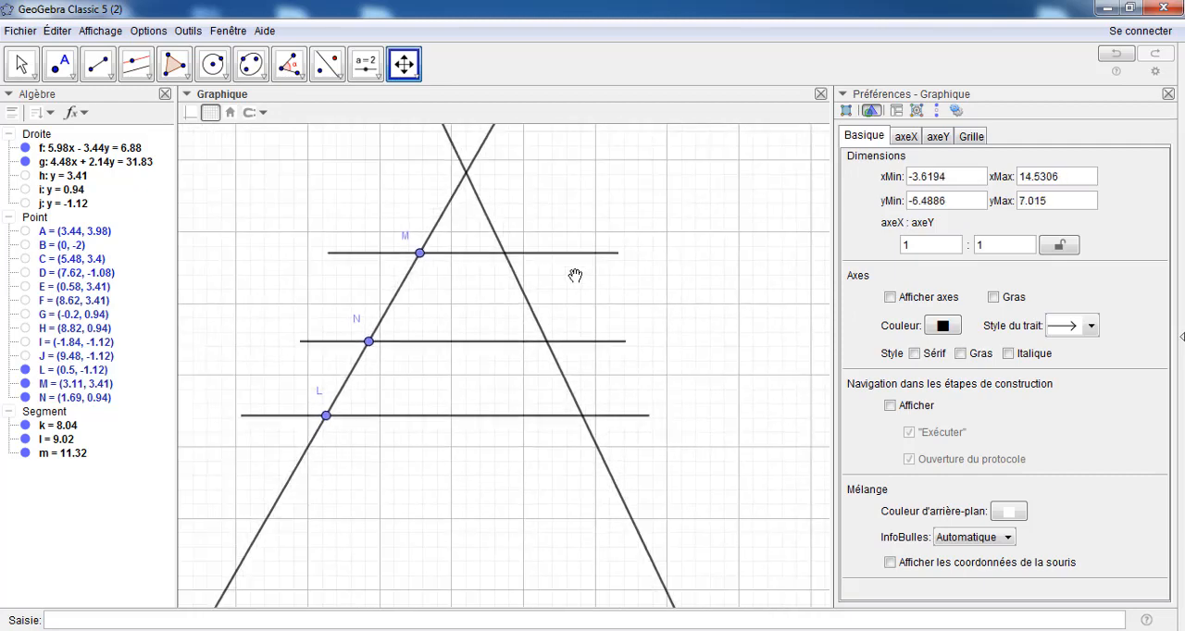
scroll(575, 276, down, 1)
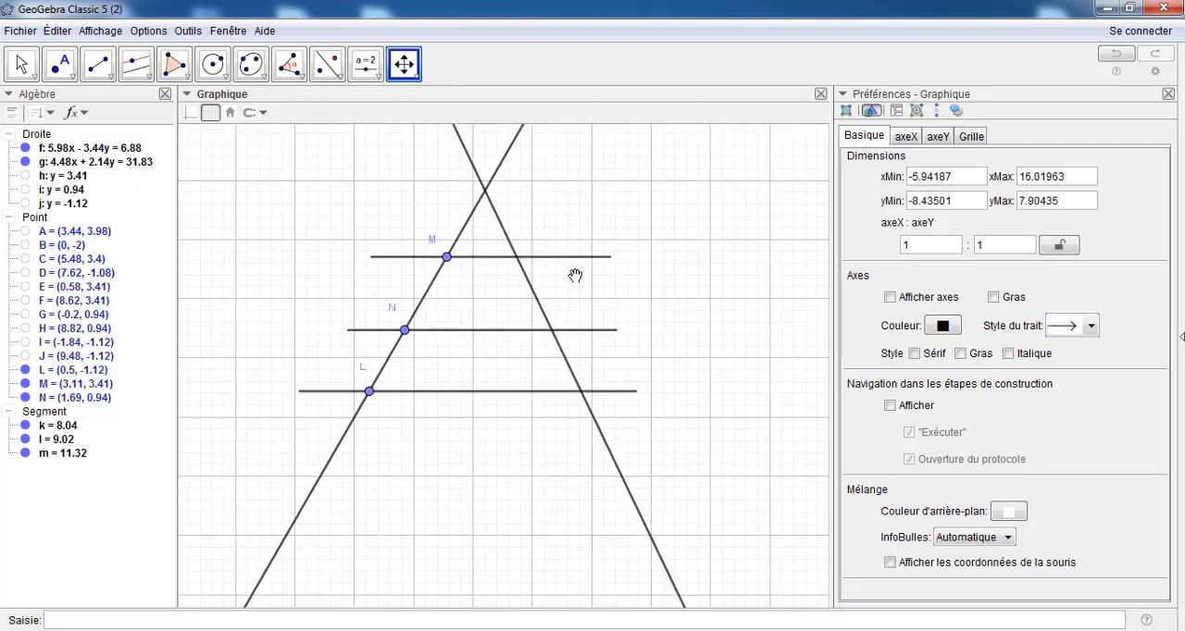
scroll(575, 276, up, 1)
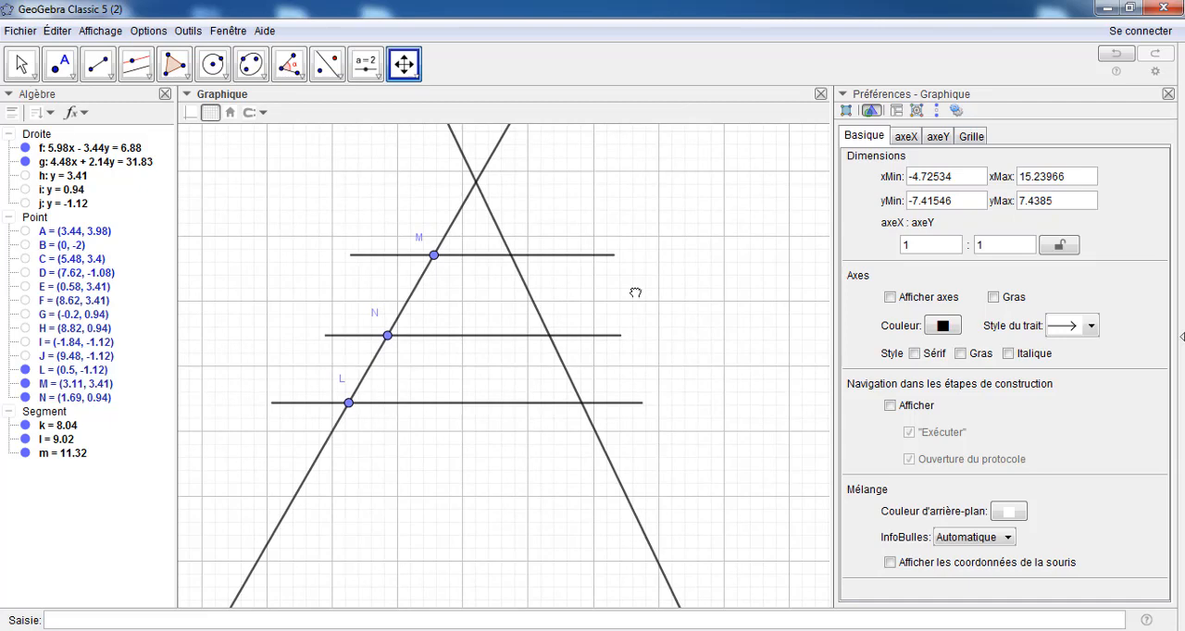
drag(635, 292, 581, 311)
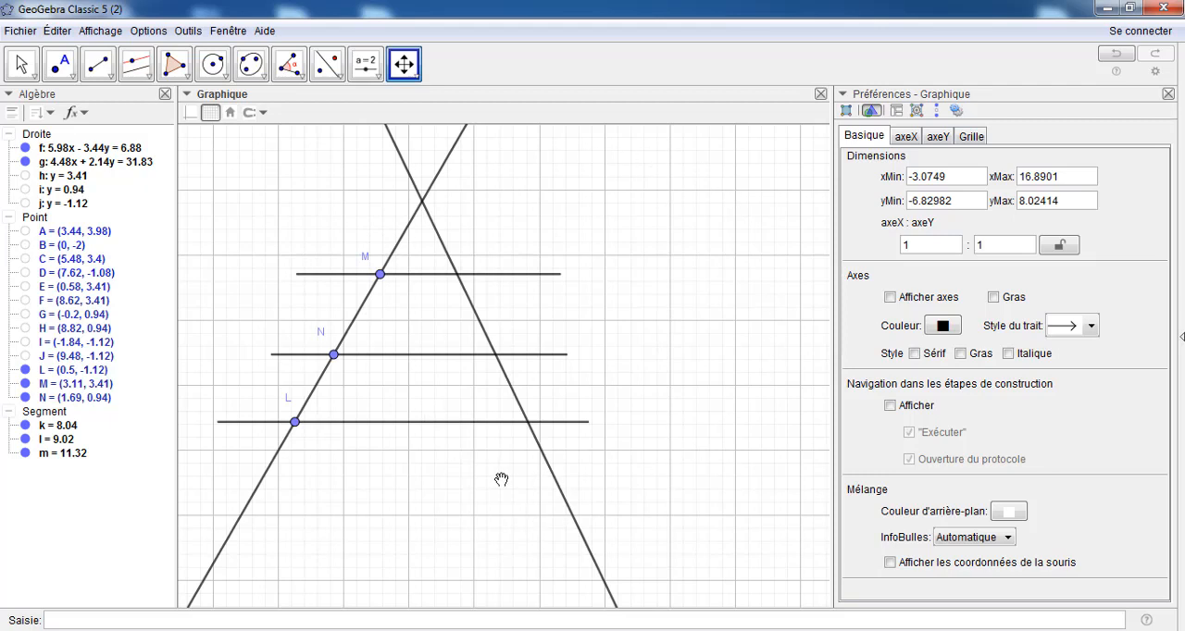
click(210, 113)
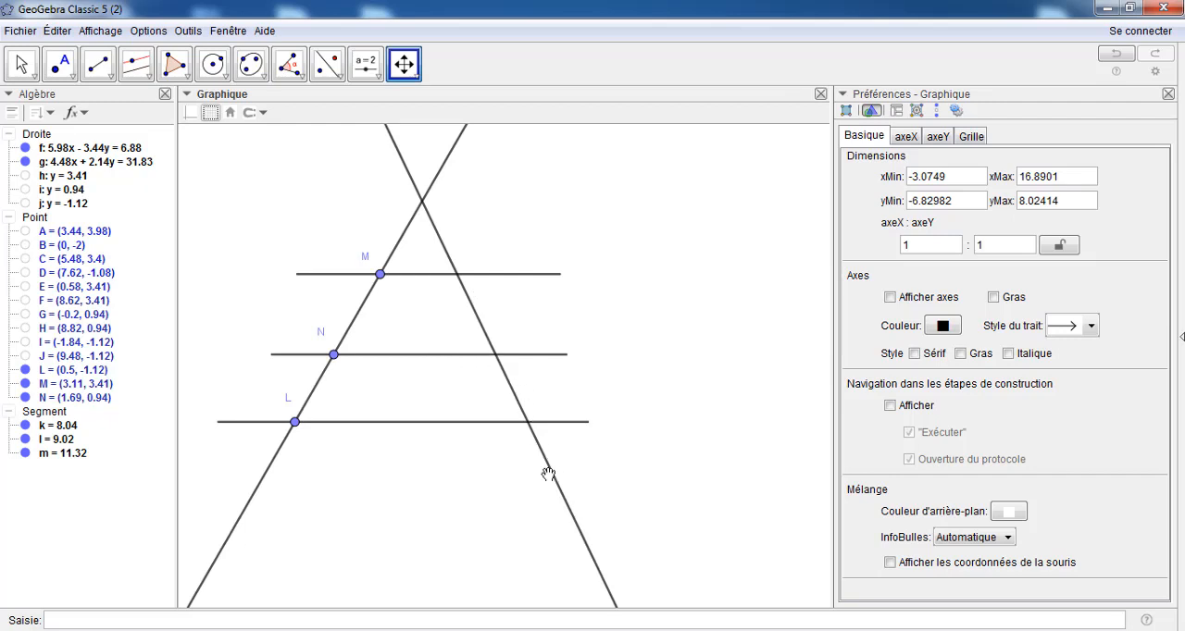
click(20, 65)
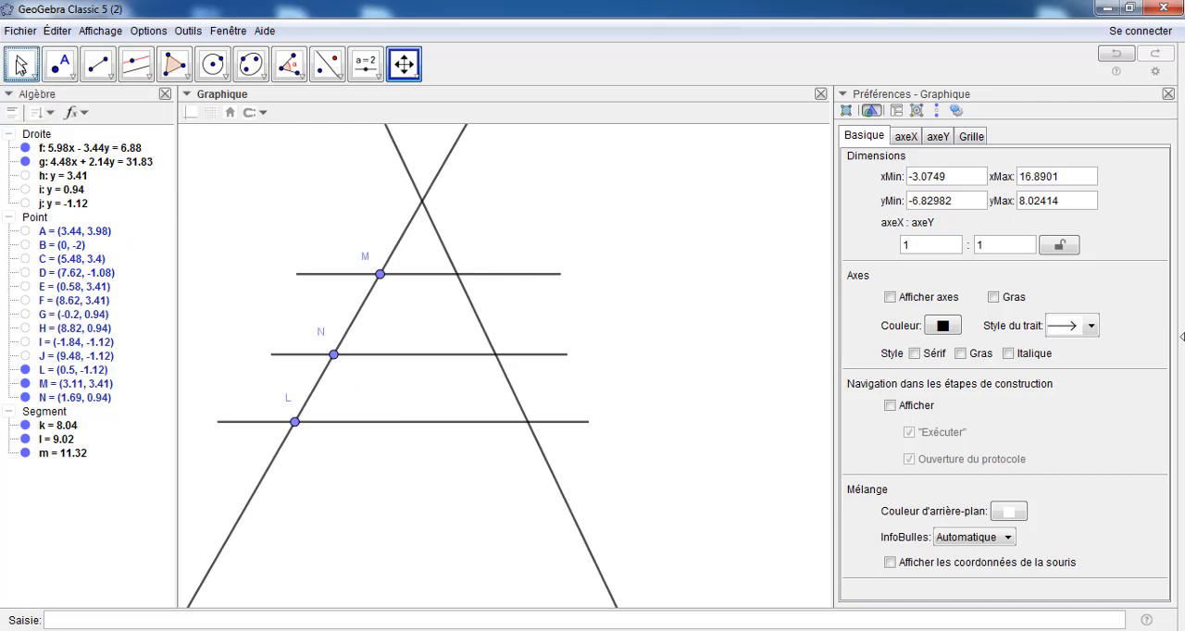
Move points N, M and L along the slanted line to about y = 0.76, 3.15 and -1.16 respectively
mouse_move(334, 357)
mouse_down()
mouse_move(346, 314)
mouse_move(330, 362)
mouse_up()
mouse_move(390, 267)
mouse_down()
mouse_move(398, 243)
mouse_move(383, 278)
mouse_up()
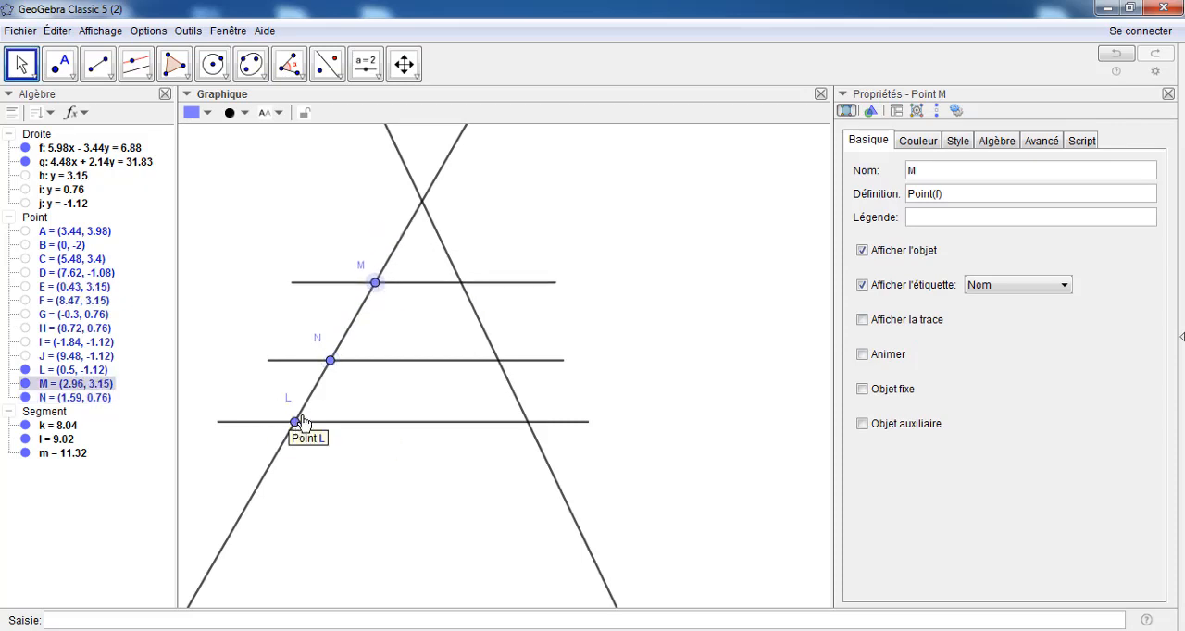
mouse_move(296, 422)
mouse_down()
mouse_move(312, 410)
mouse_move(305, 436)
mouse_move(294, 424)
mouse_up()
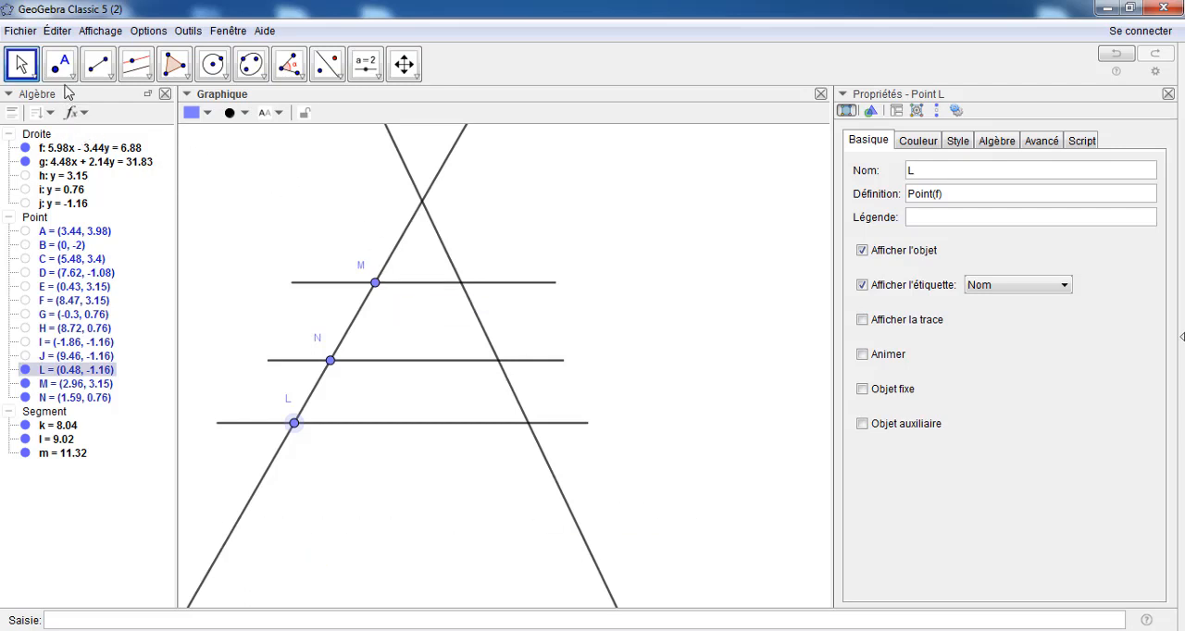
Create the intersection points of line g with the three horizontal segments through M, N and L
click(57, 74)
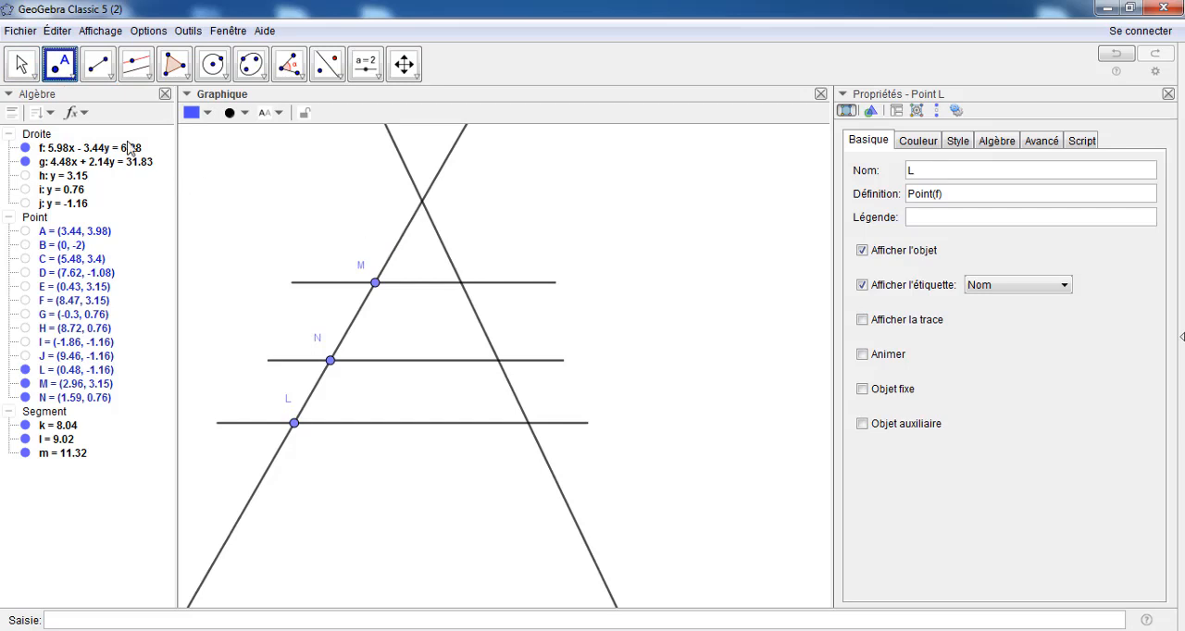
click(75, 78)
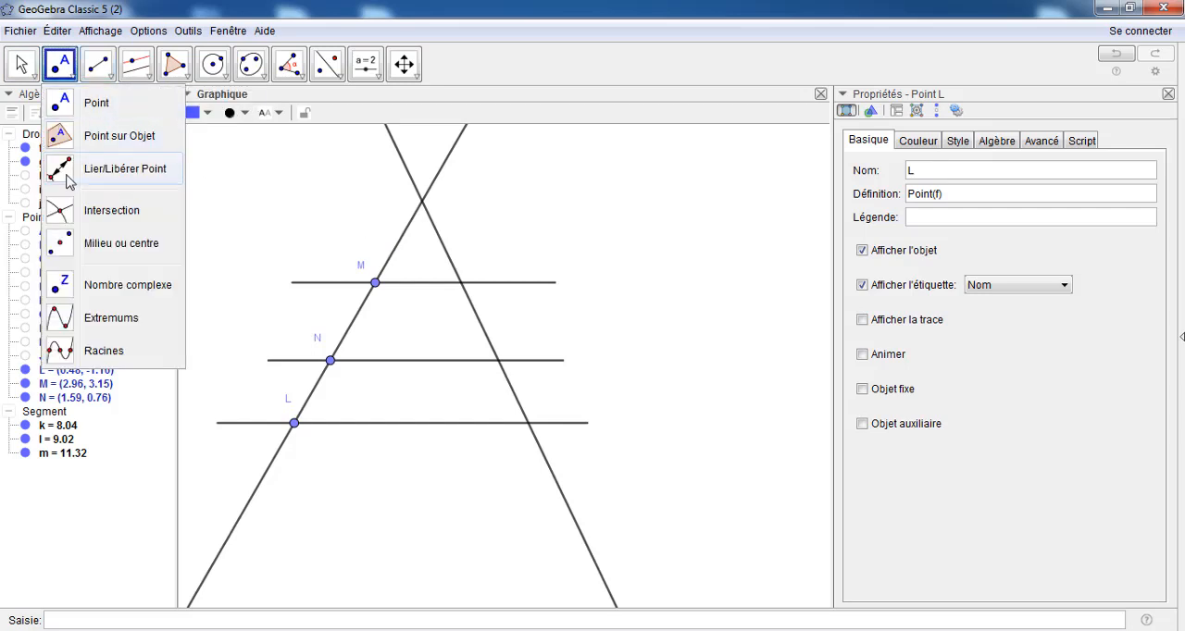
click(65, 213)
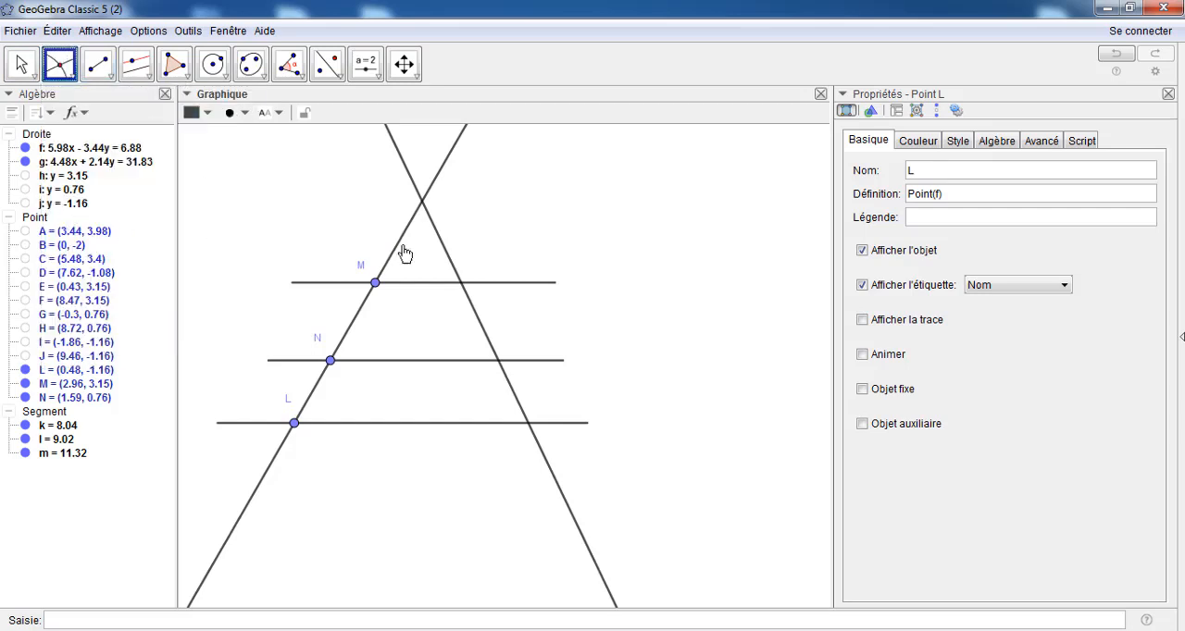
click(449, 262)
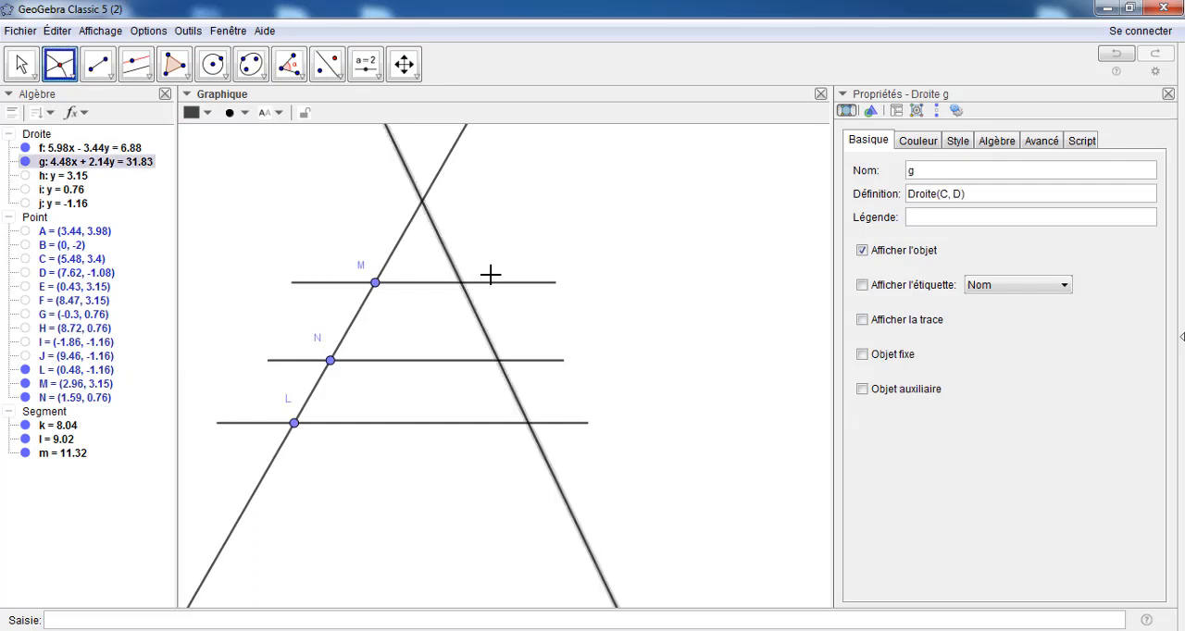
click(501, 284)
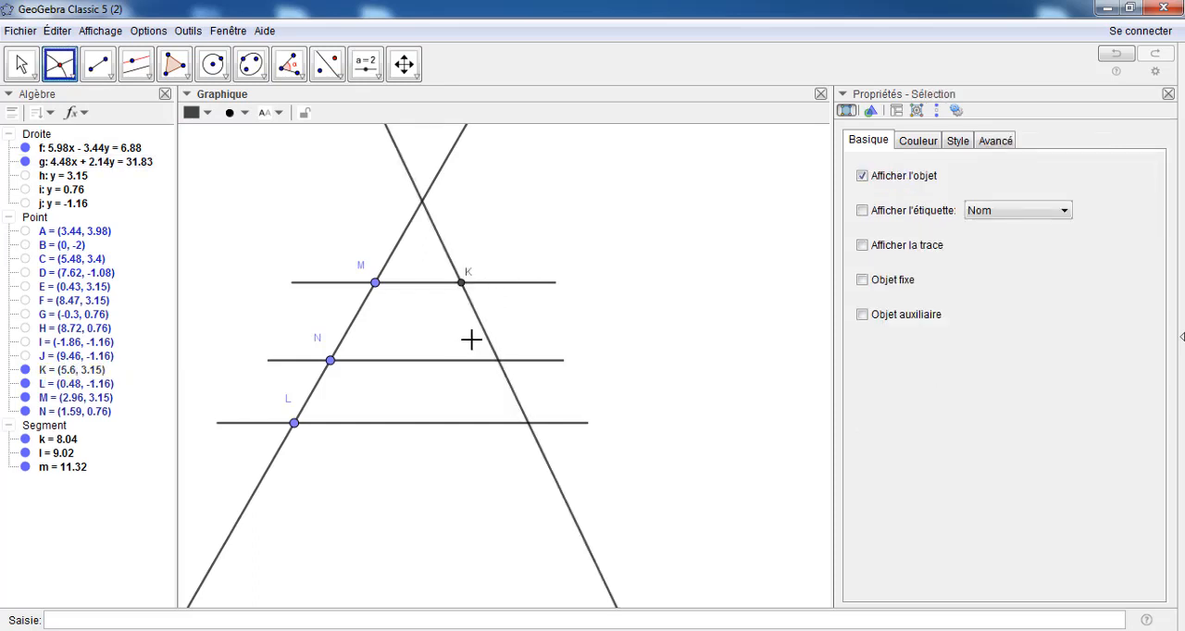
click(489, 343)
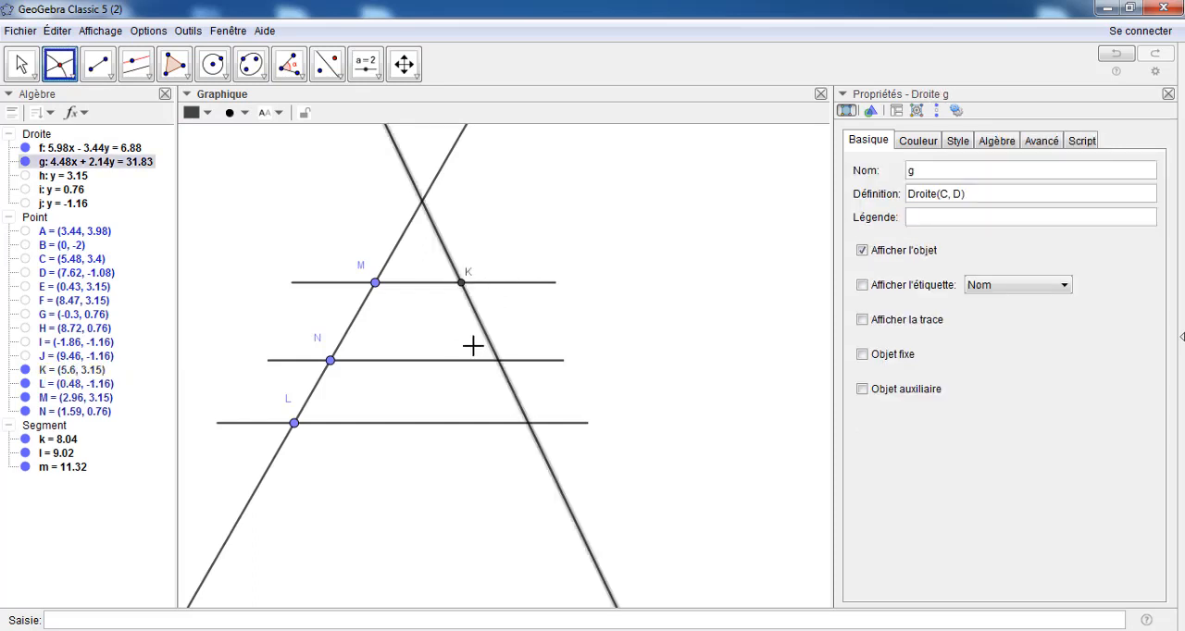
click(467, 365)
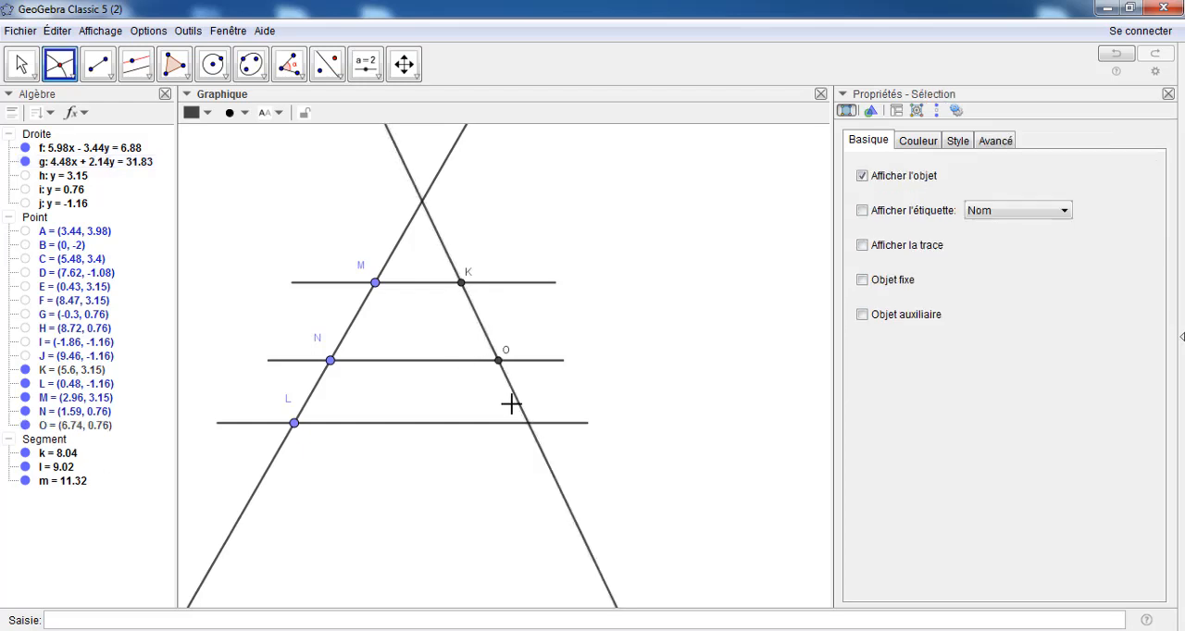
click(565, 424)
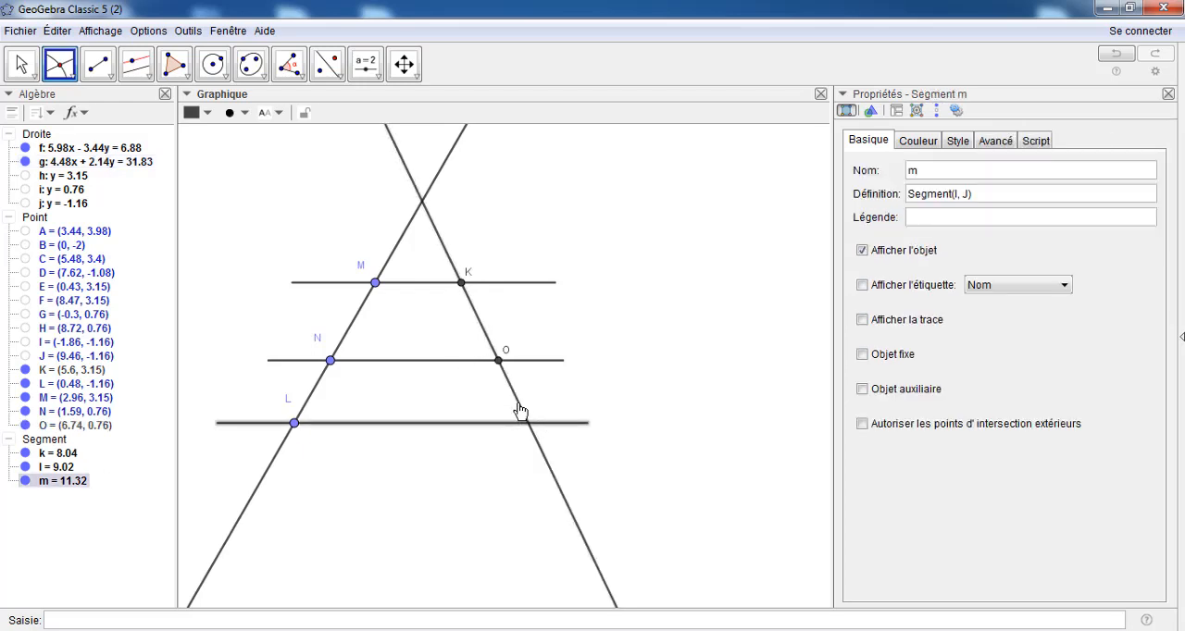
click(520, 411)
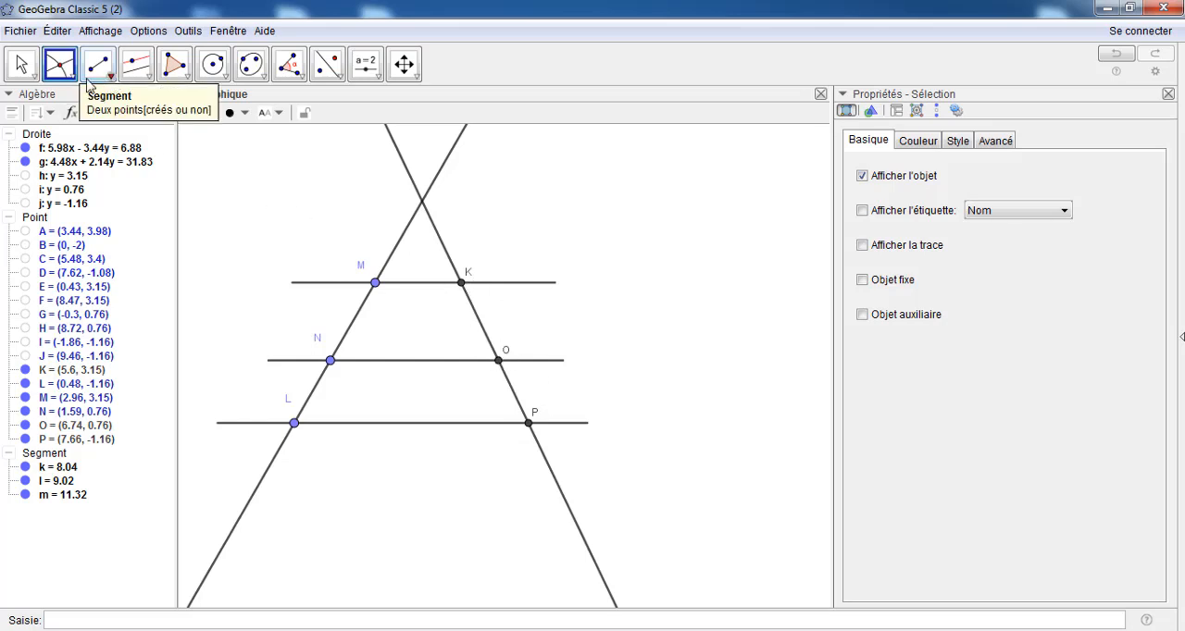
Rename the three new intersection points on line g as E, F and G, from highest to lowest
click(21, 62)
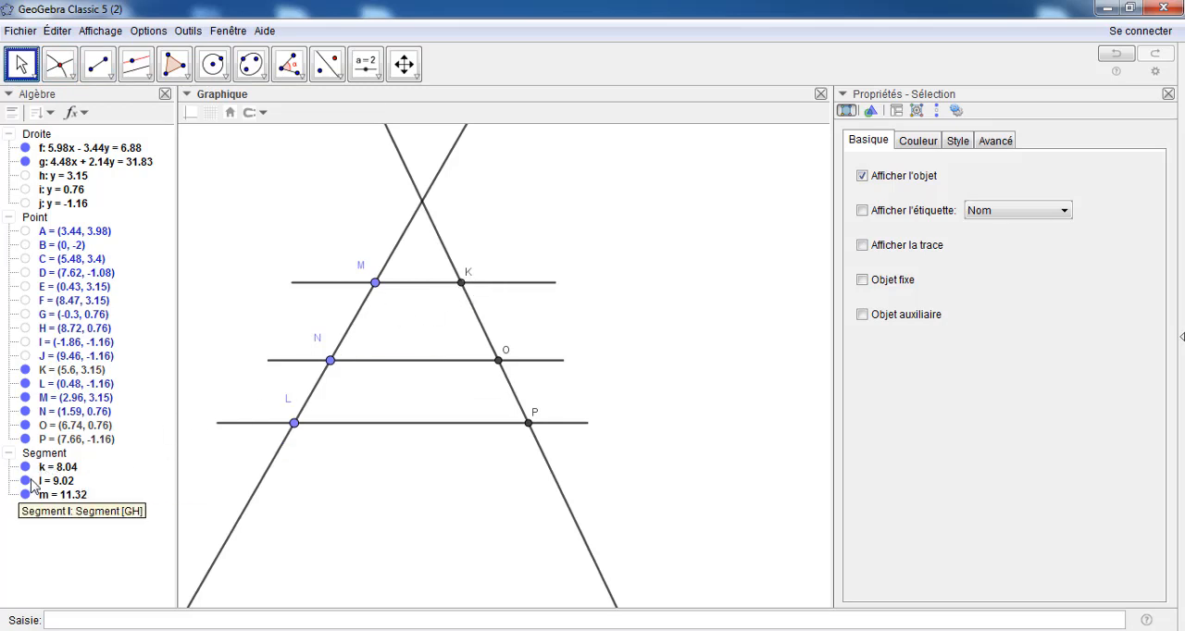
right_click(42, 375)
click(89, 502)
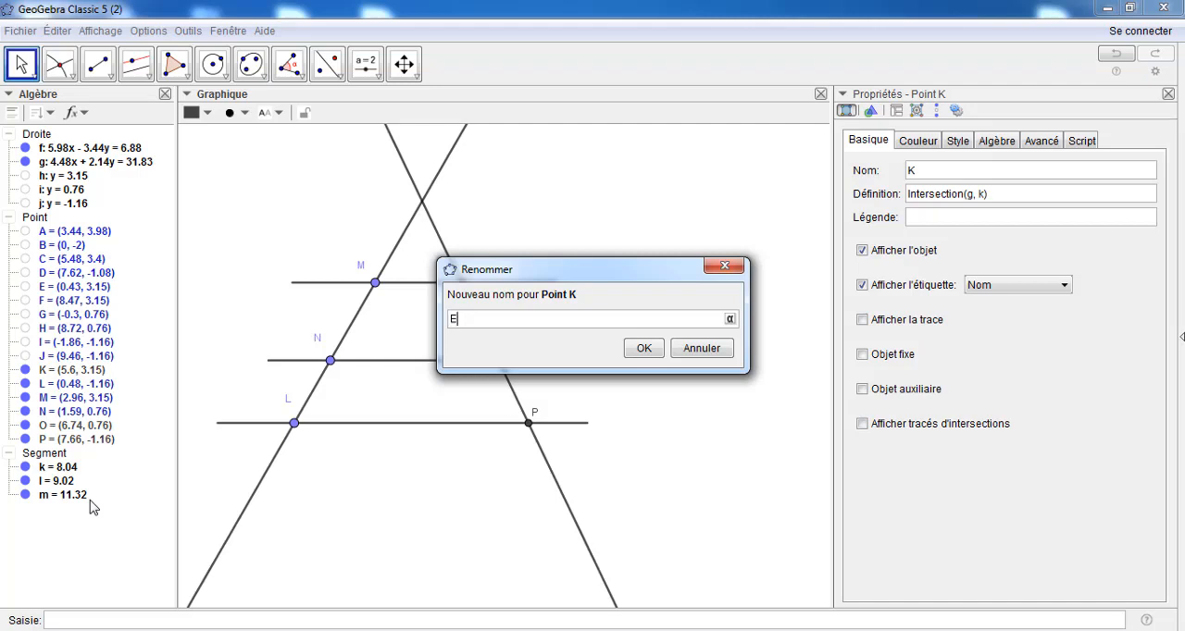
click(644, 349)
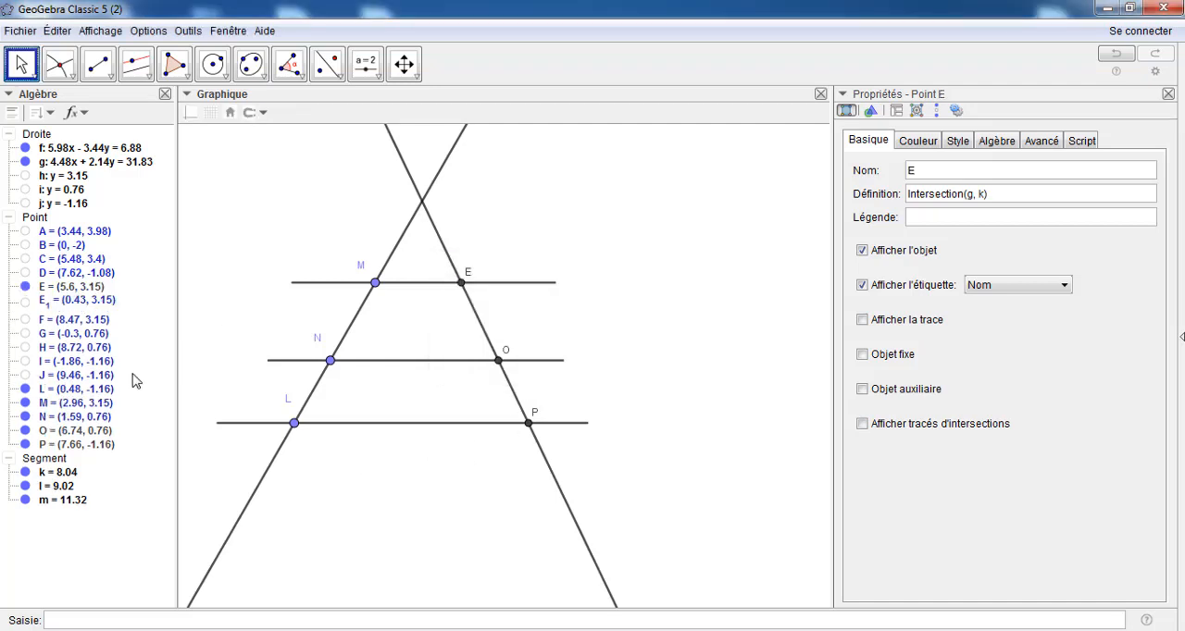
right_click(24, 436)
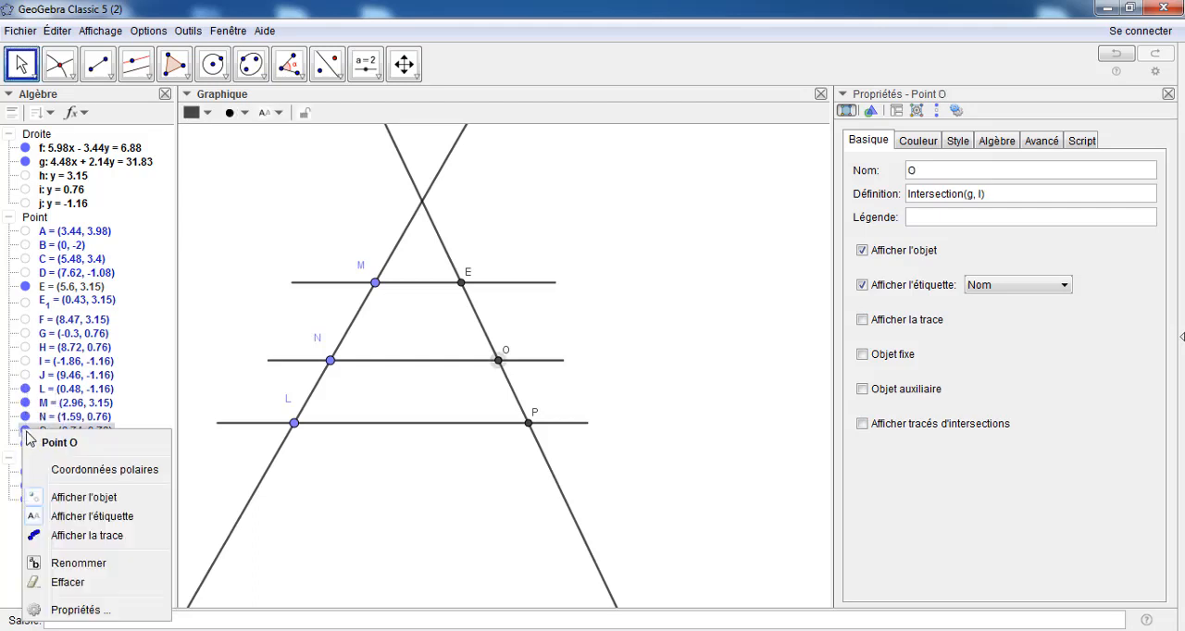
click(72, 564)
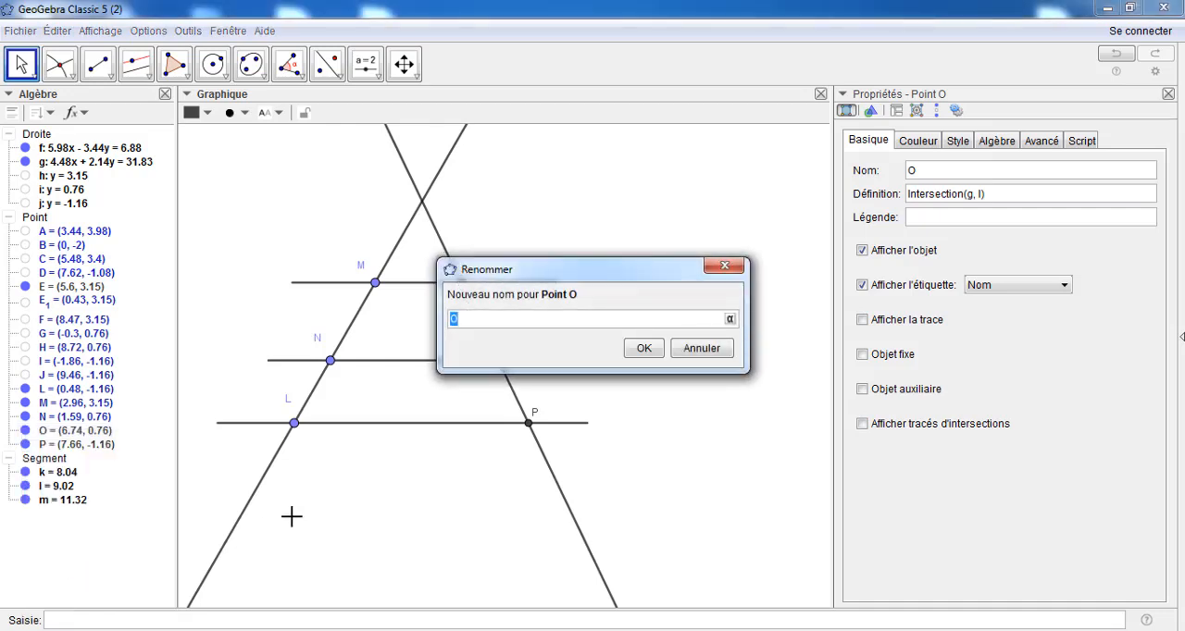
click(642, 353)
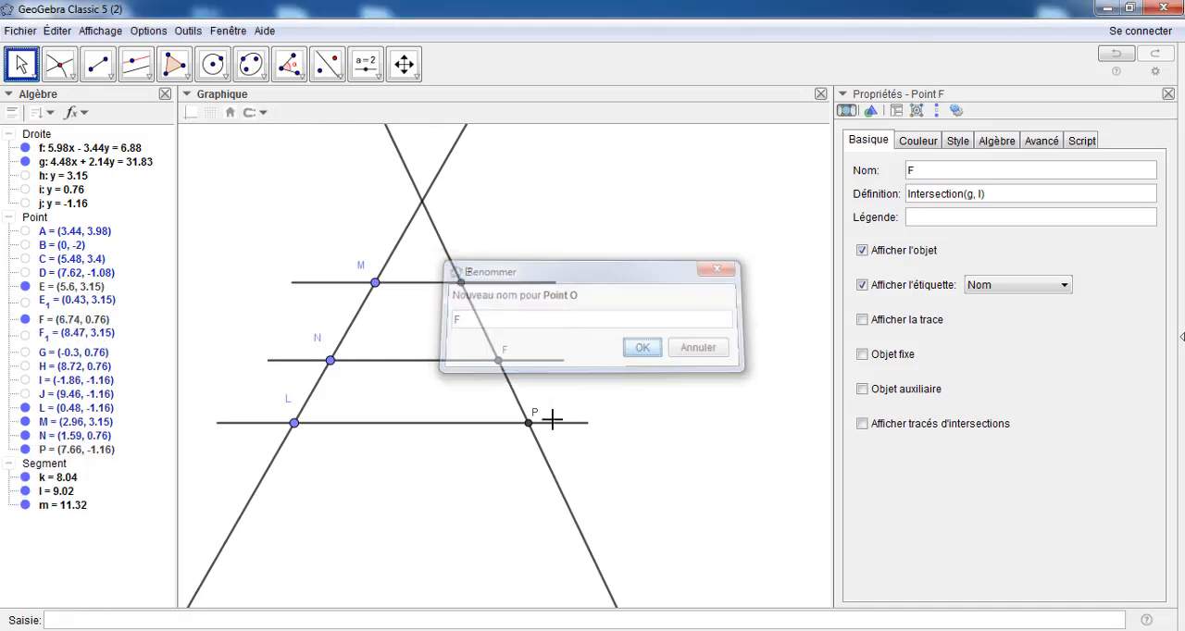
right_click(32, 451)
click(78, 587)
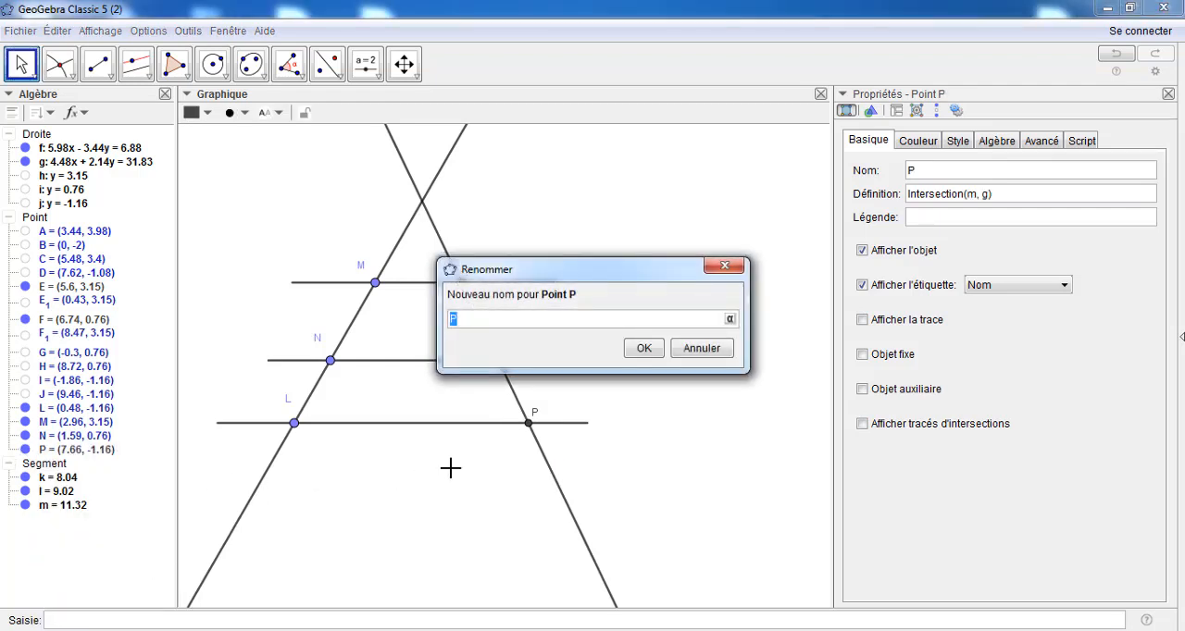
click(643, 349)
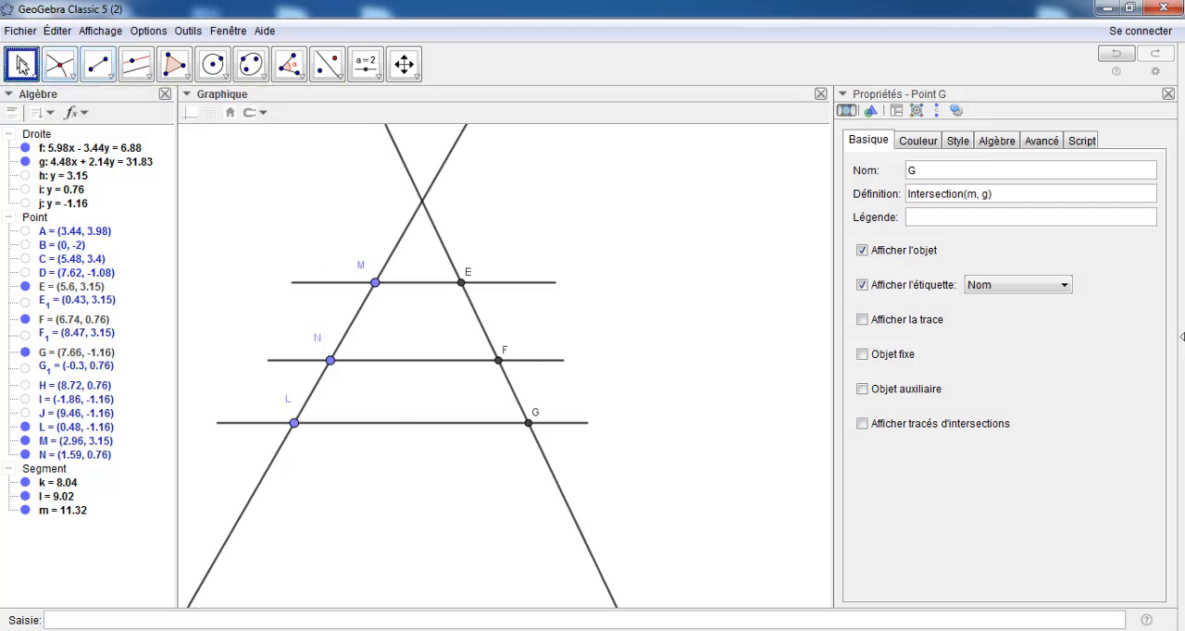
Move points M, N and L along their line to about y = 3.11, 1.46 and -1.11 respectively
mouse_move(375, 283)
mouse_down()
mouse_move(386, 276)
mouse_move(378, 286)
mouse_up()
drag(332, 366, 343, 339)
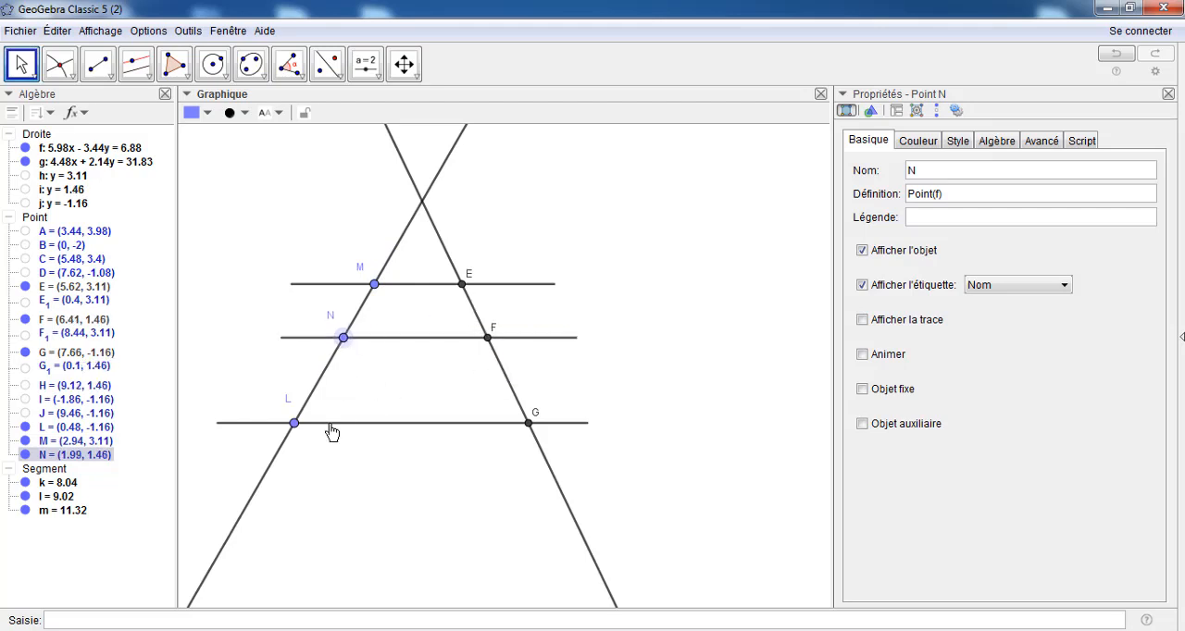
mouse_move(296, 425)
mouse_down()
mouse_move(305, 405)
mouse_move(308, 438)
mouse_up()
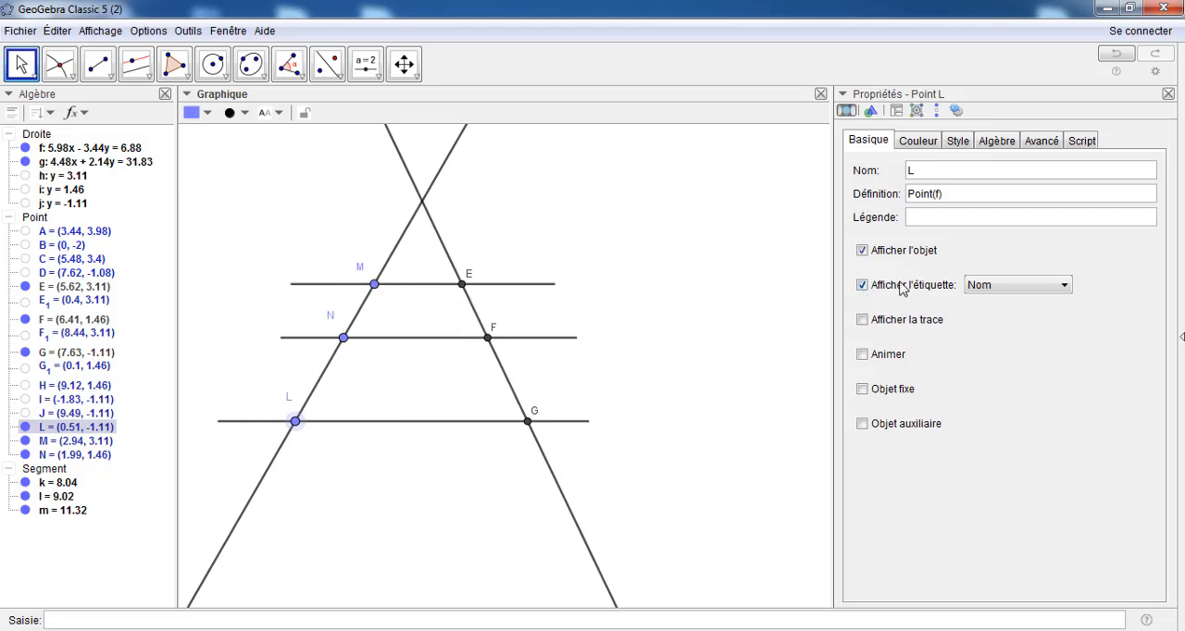
Replace the object properties view with the spreadsheet view and widen it to show columns A to E
click(1169, 95)
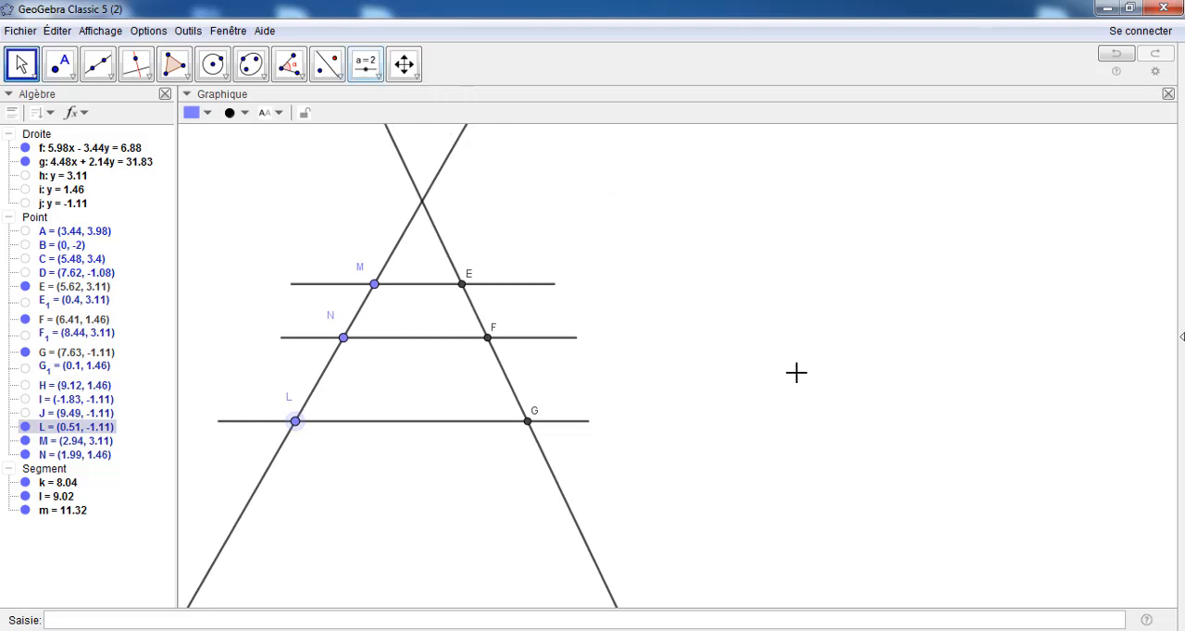
click(377, 79)
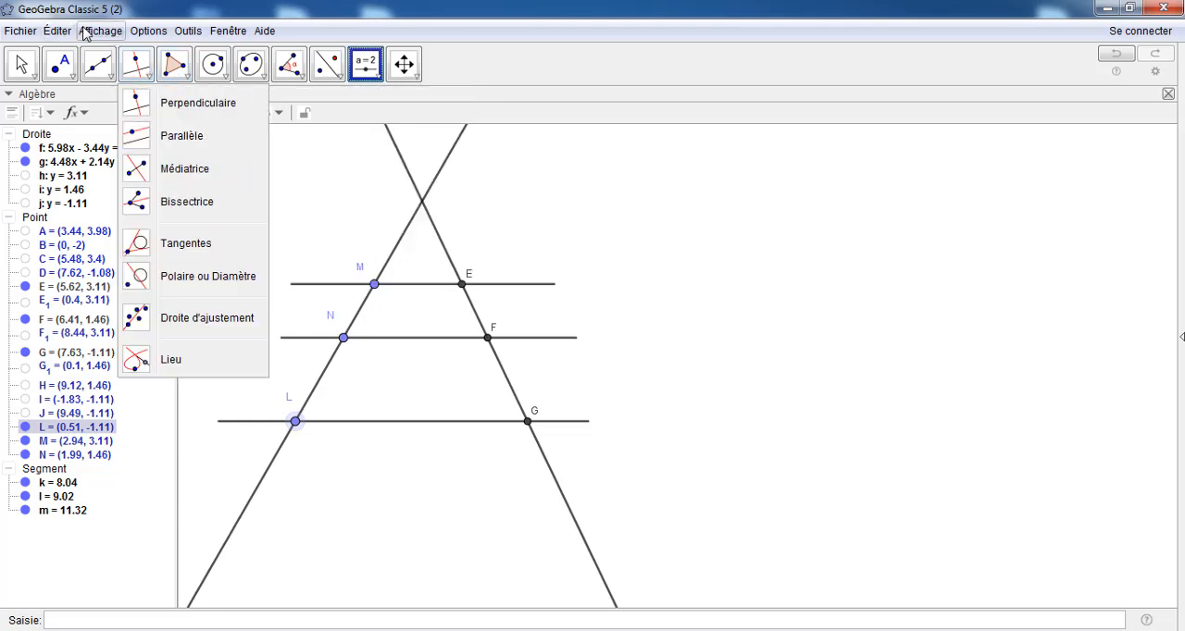
click(95, 31)
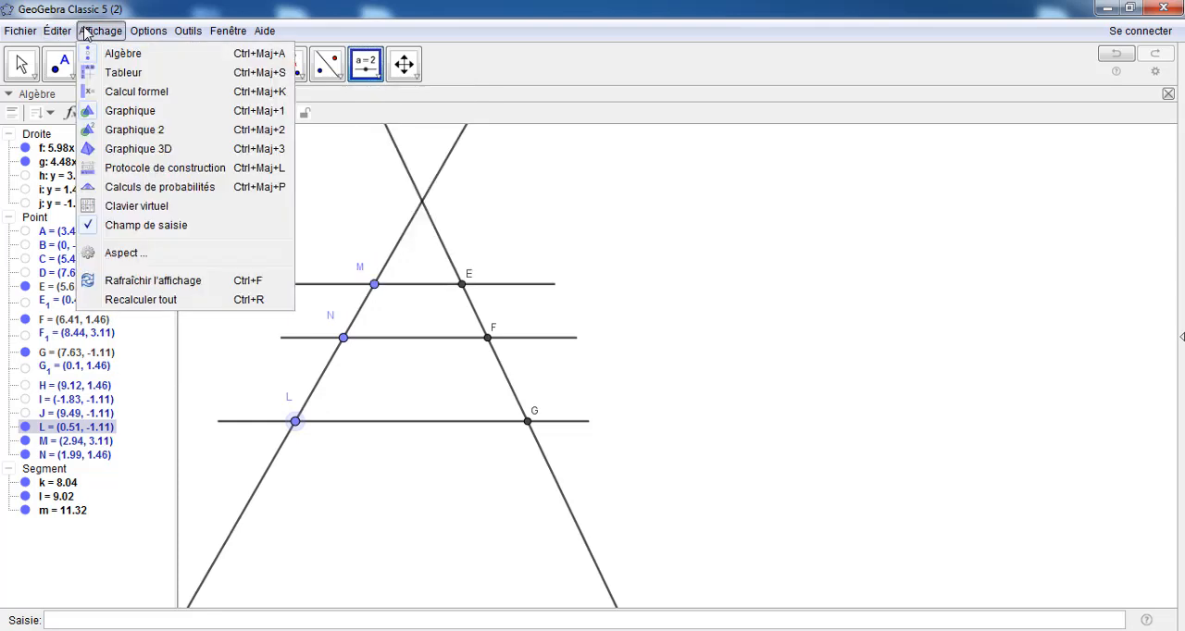
click(93, 76)
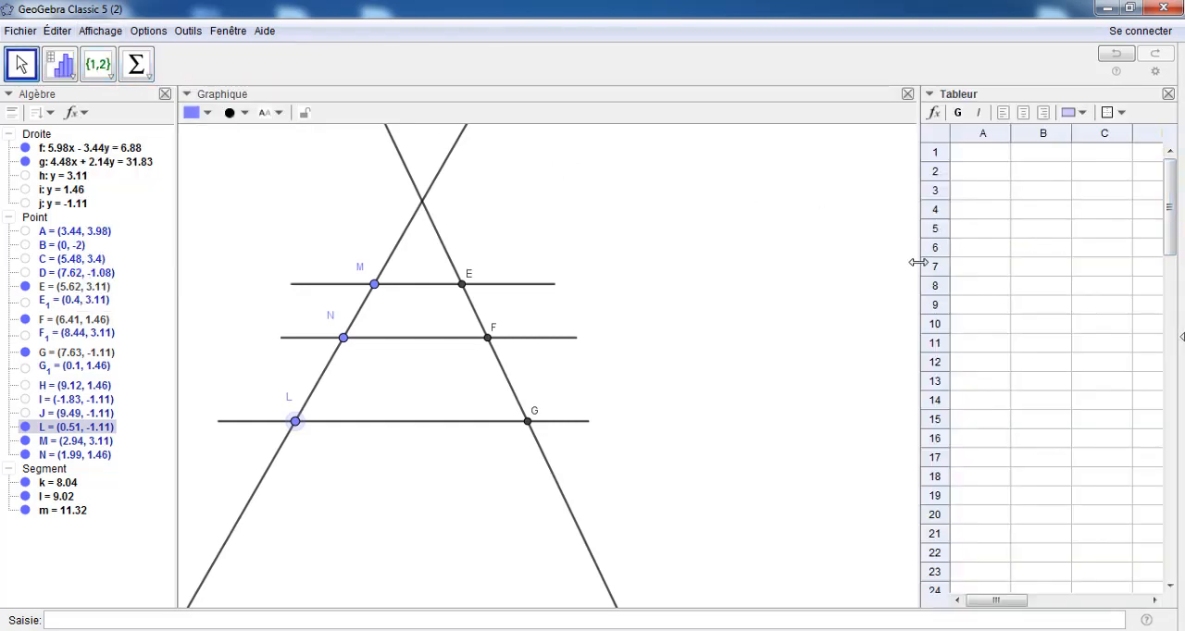
drag(917, 261, 843, 276)
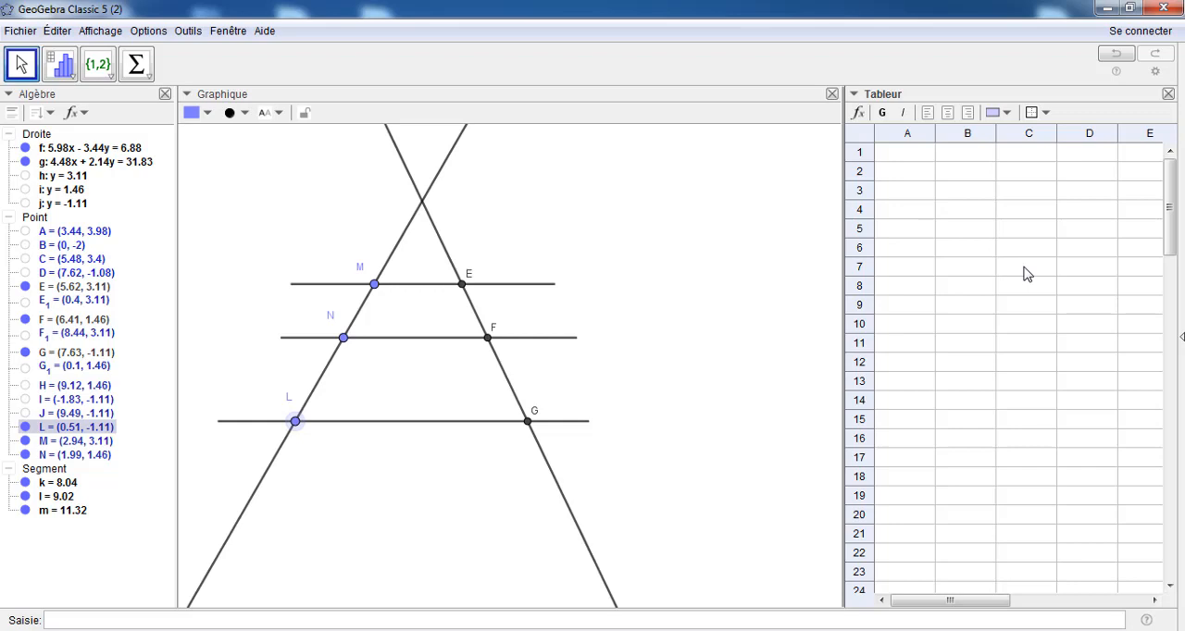
drag(844, 261, 814, 269)
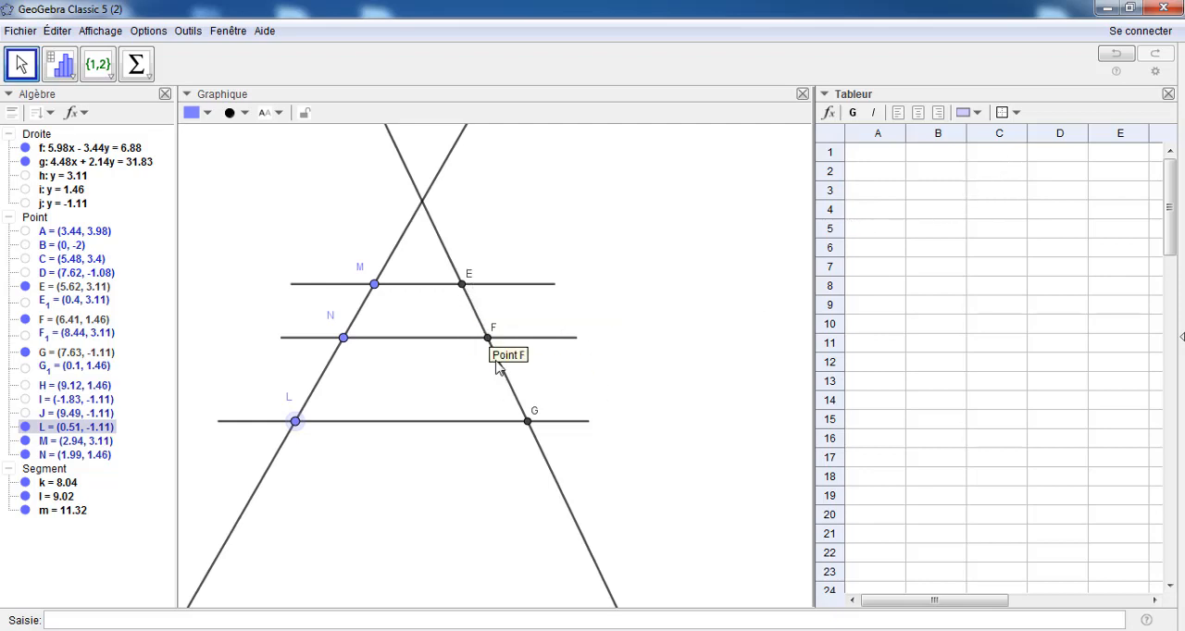
Try entering E as a label in cell A1, and undo the entry
click(864, 157)
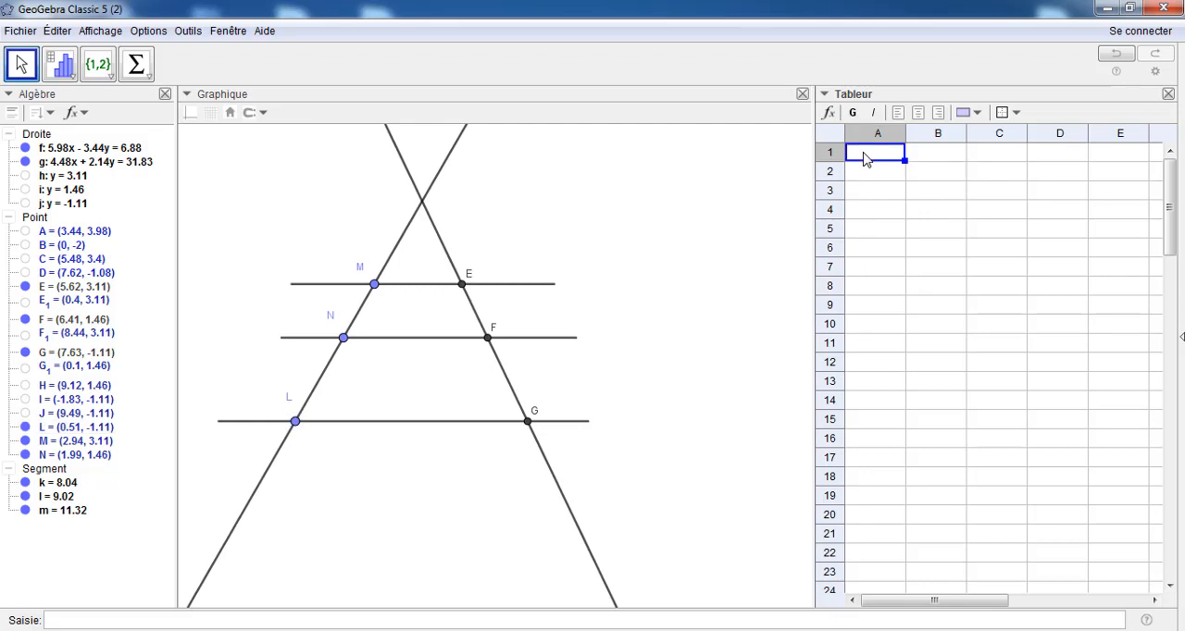
text(E)
key(Return)
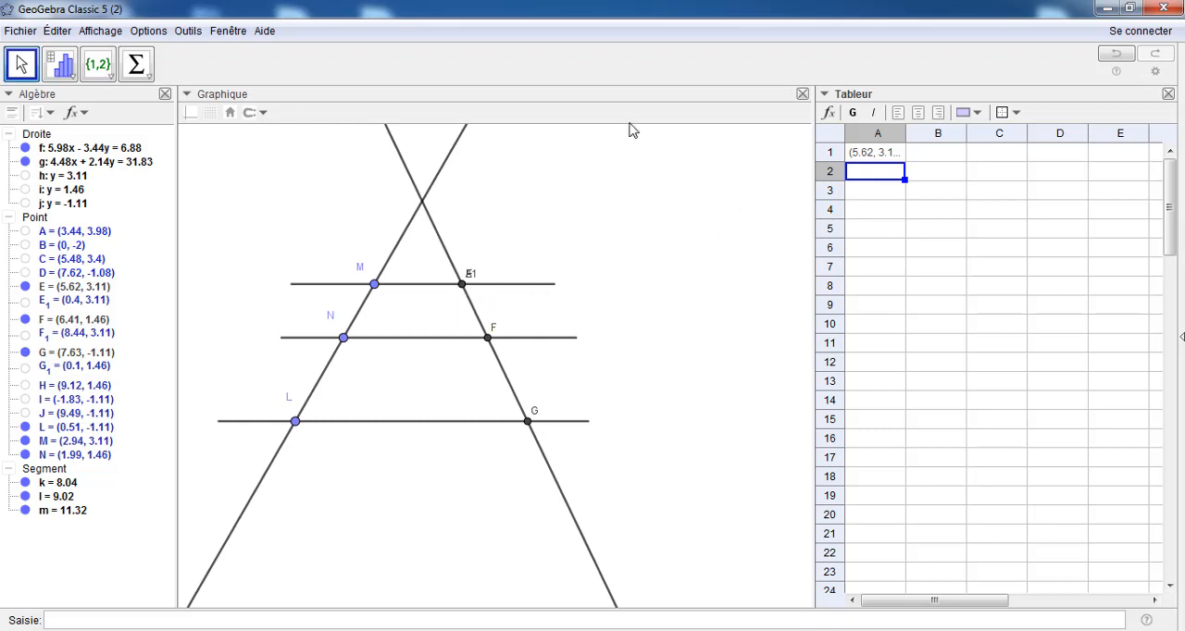
click(1116, 54)
Enter the text labels 'M, 'N and 'L in spreadsheet cells A1, A2 and A3
click(879, 153)
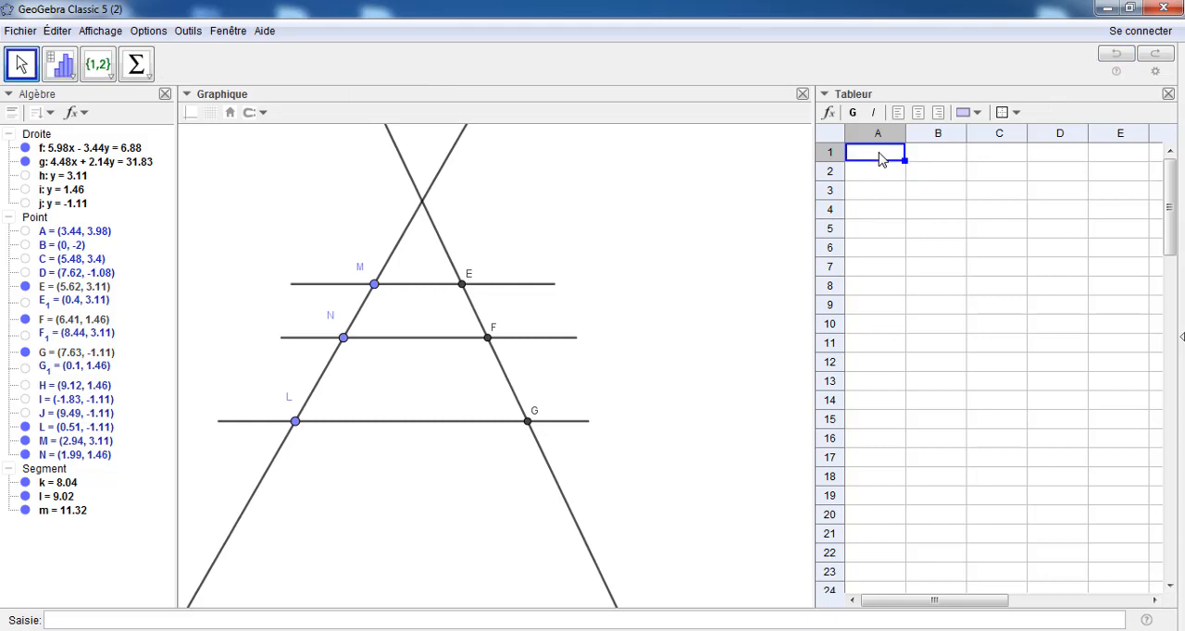
double_click(880, 158)
text('M)
click(871, 175)
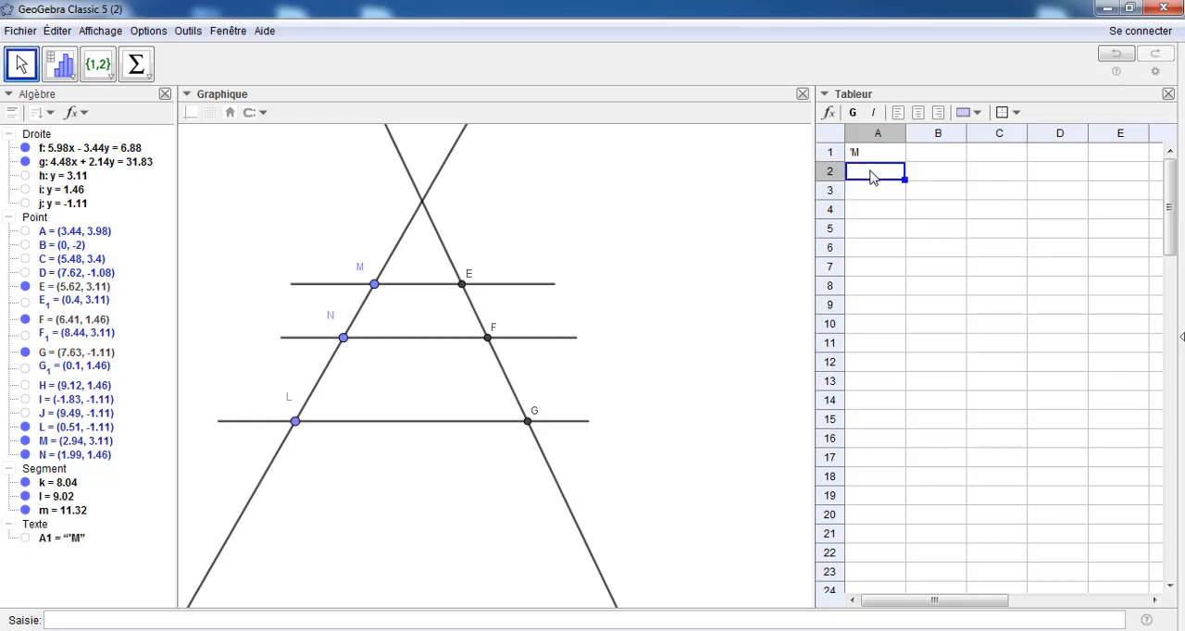
double_click(872, 176)
text('N)
click(875, 195)
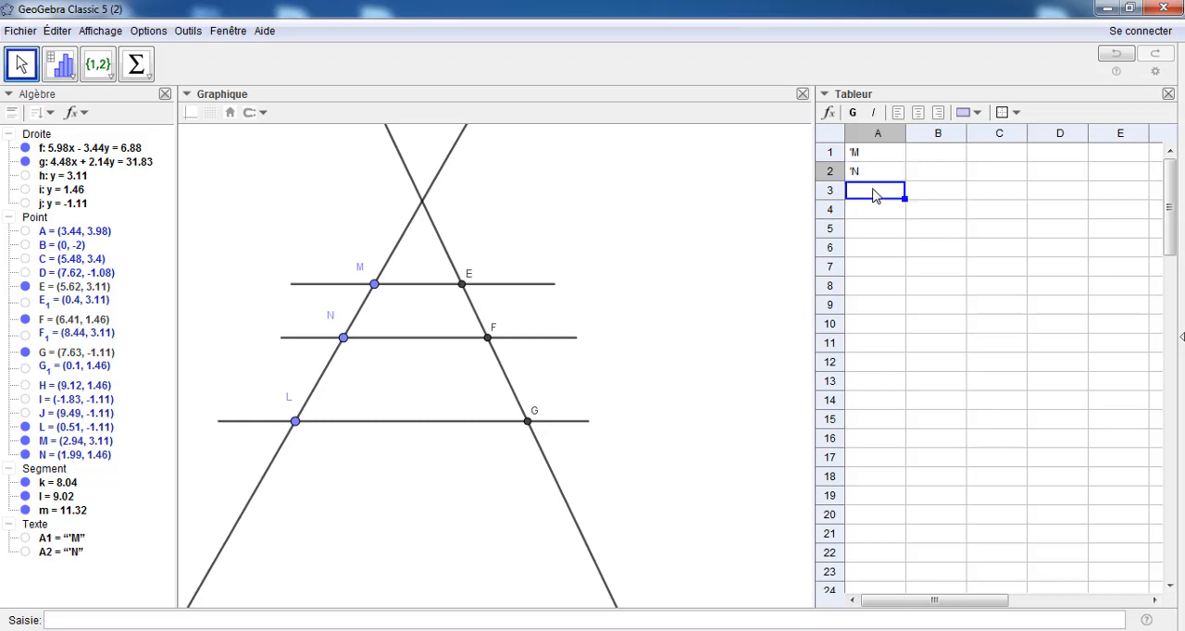
double_click(875, 194)
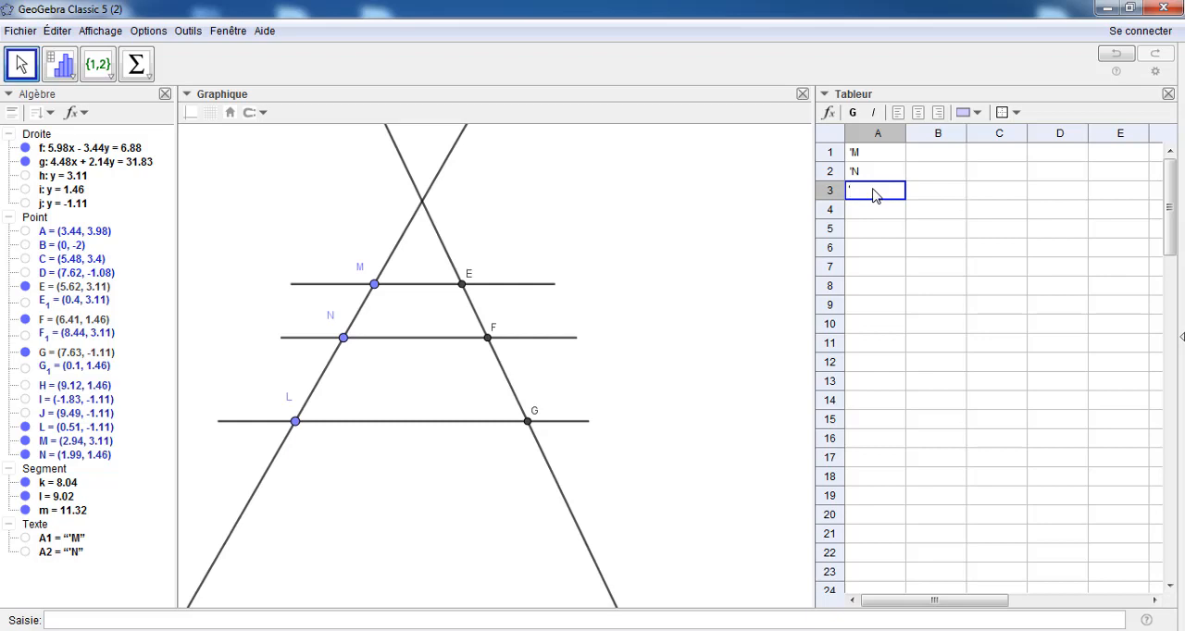
text('L)
Enter the text labels 'E, 'F and 'G in spreadsheet cells C1, C2 and C3
click(1001, 158)
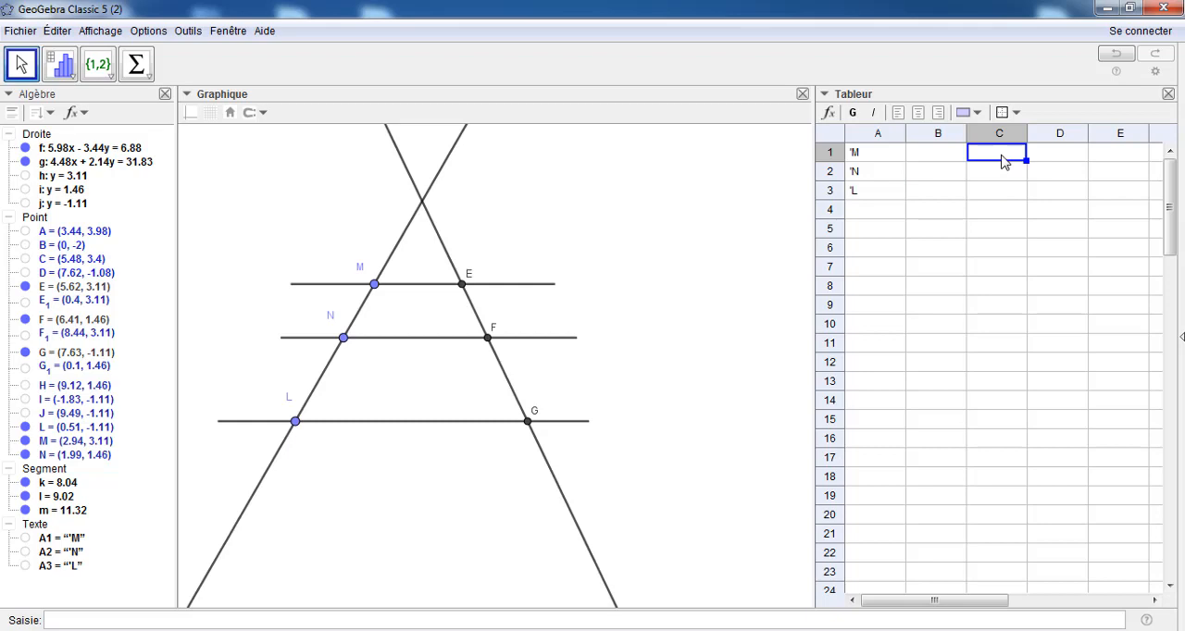
text('E)
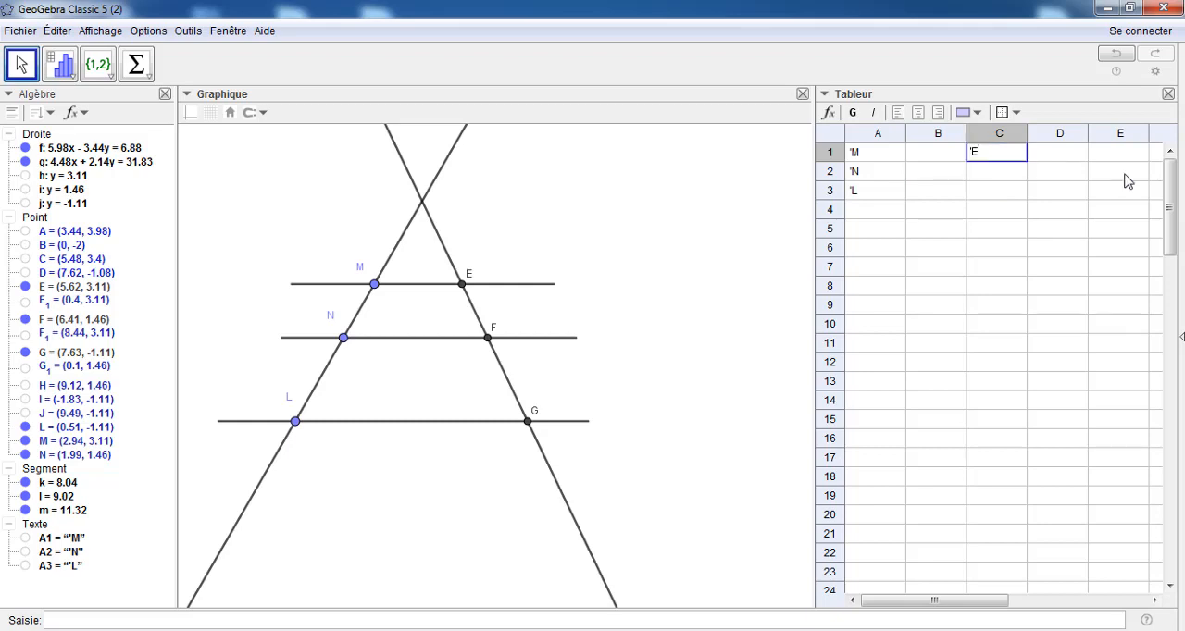
click(980, 173)
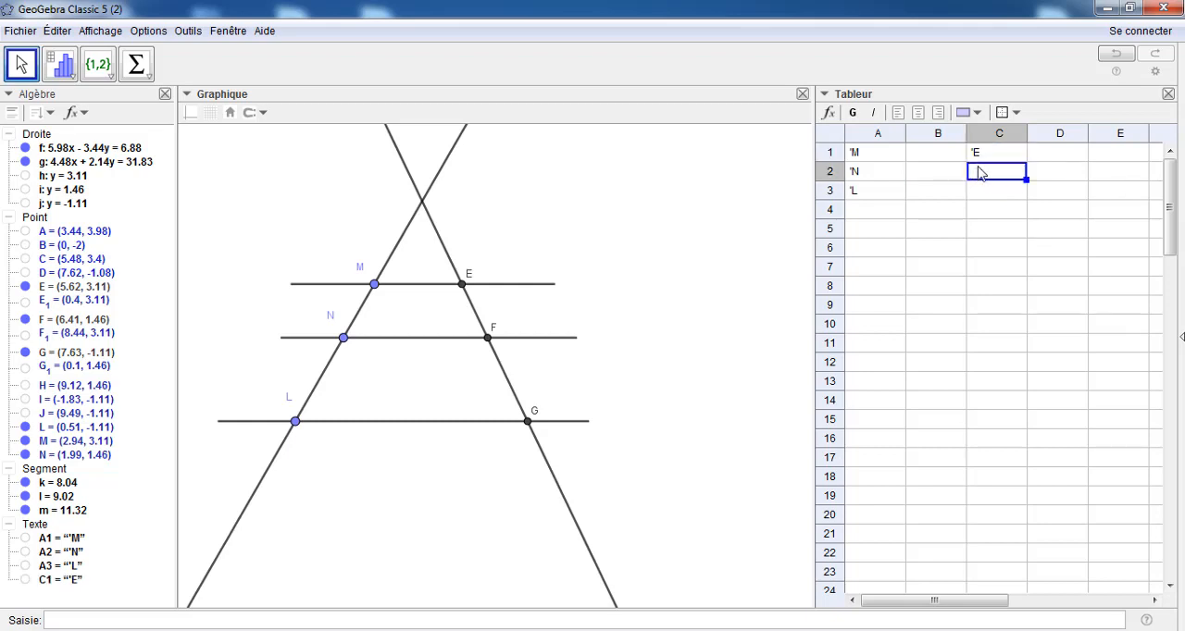
text('F)
click(984, 192)
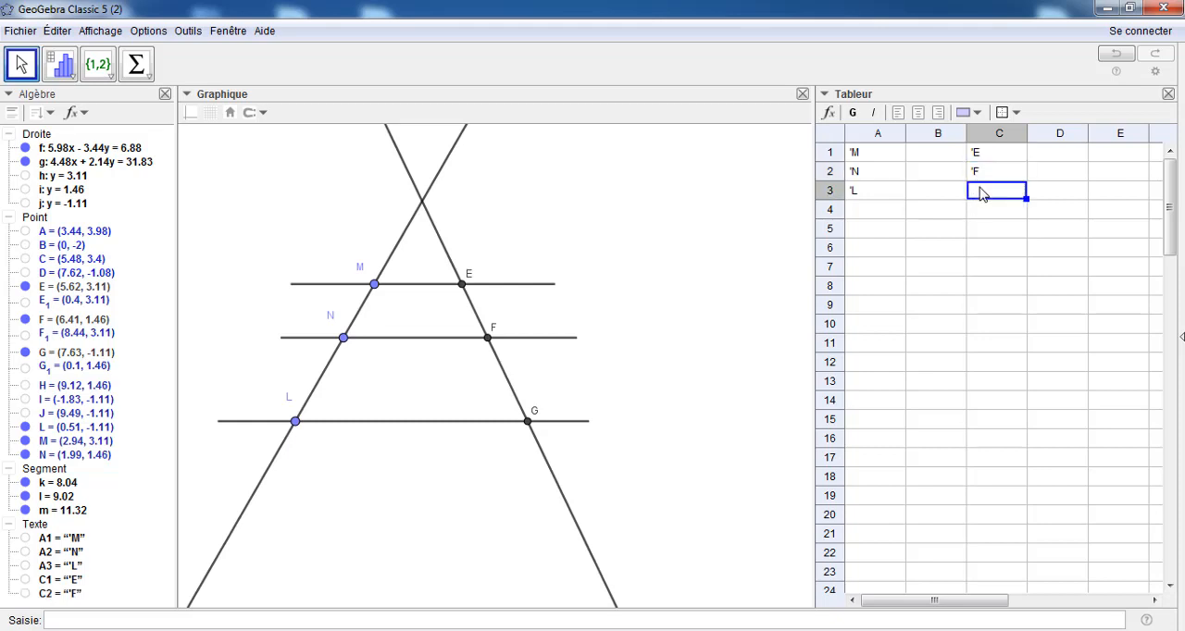
text('G)
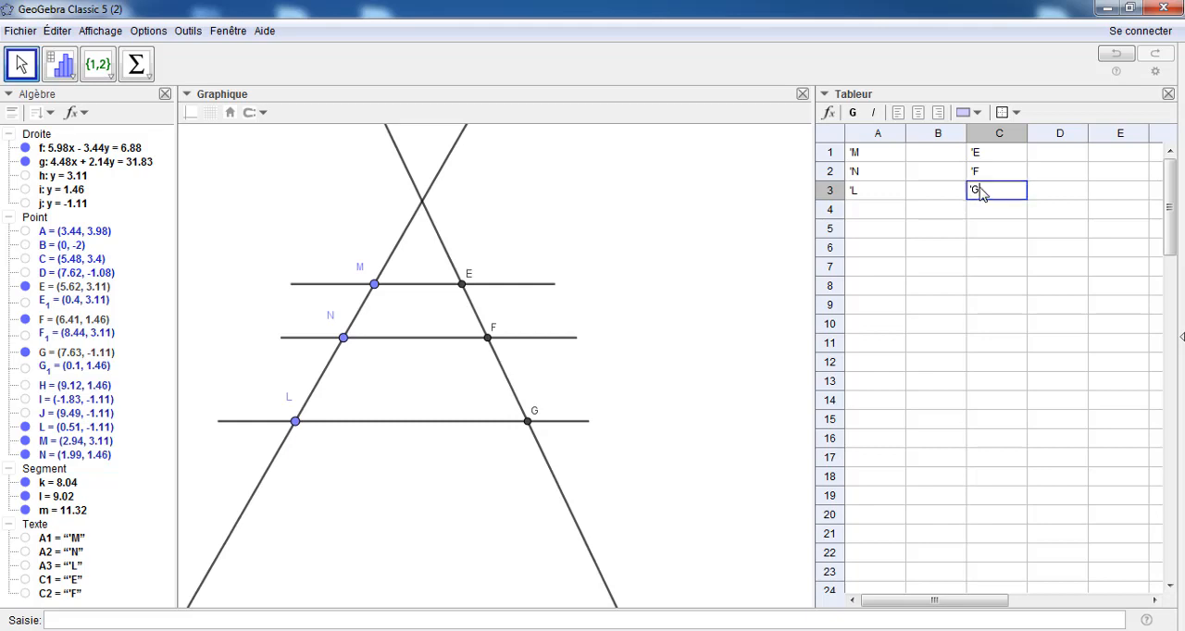
Enter references to points M, N and L in spreadsheet cells B1, B2 and B3
click(926, 158)
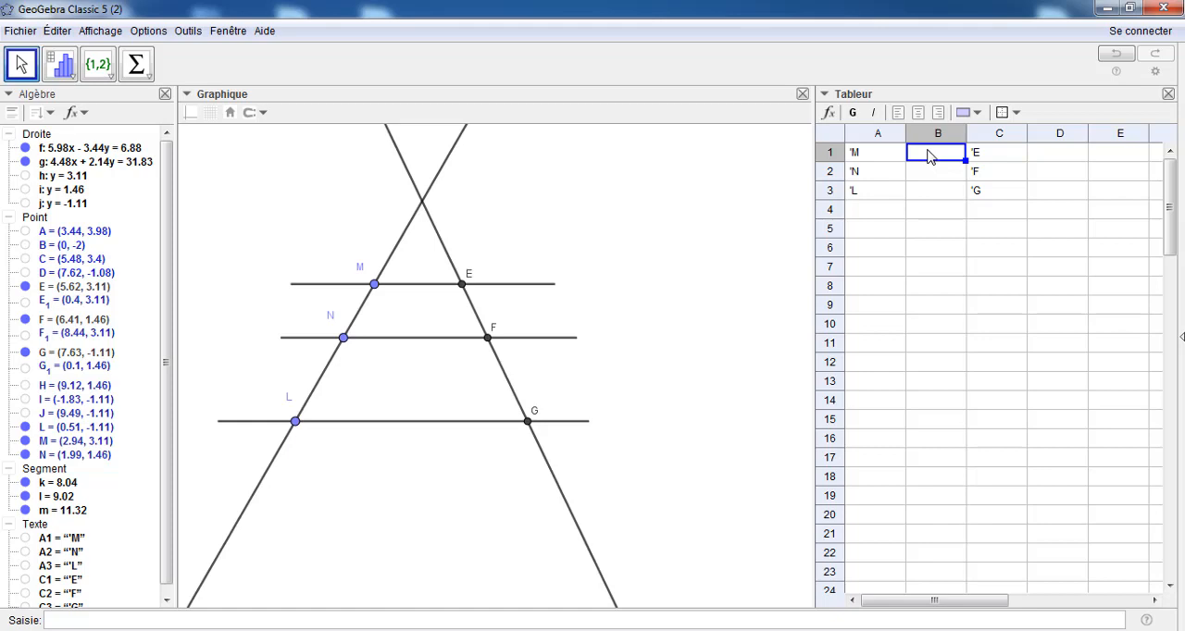
text(M)
key(Return)
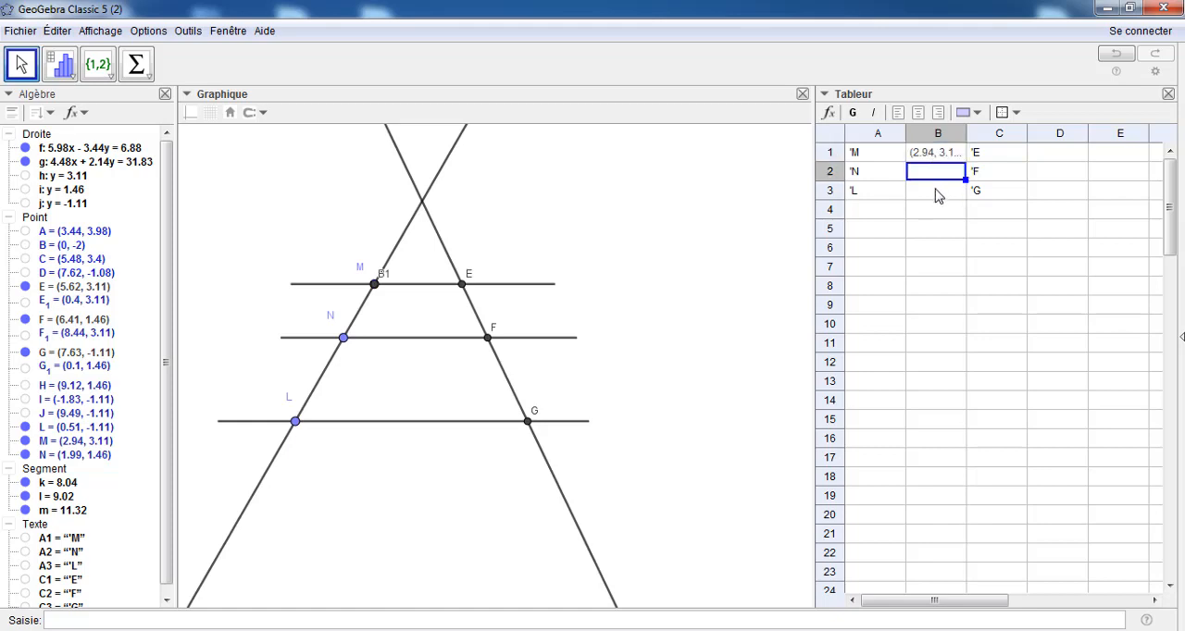
click(938, 193)
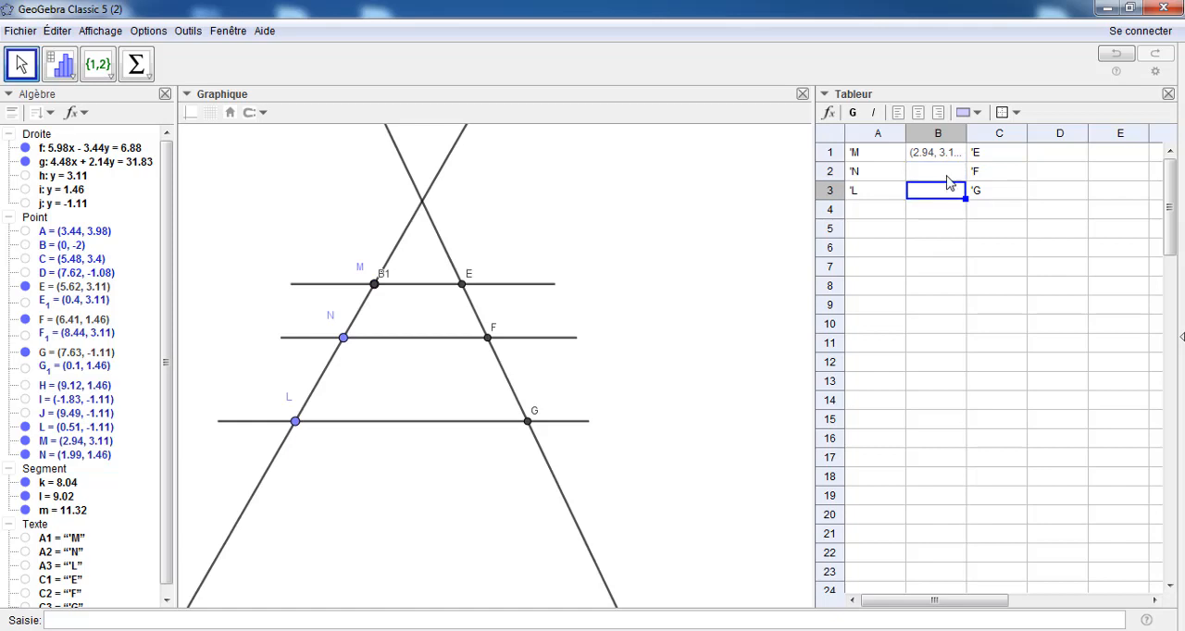
click(949, 179)
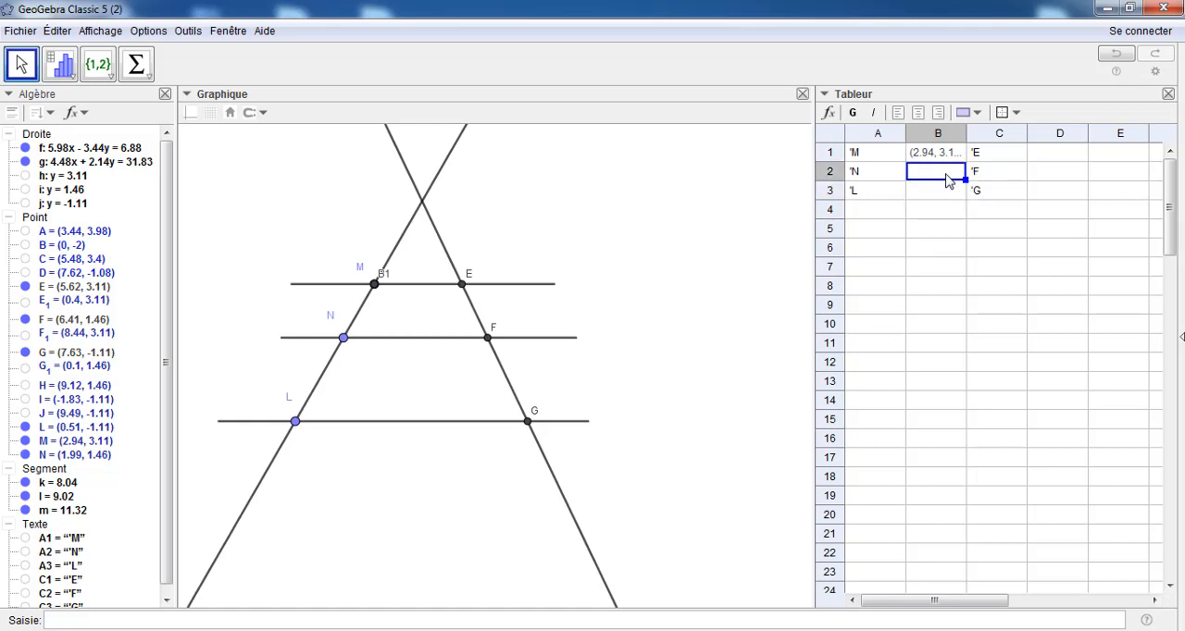
text(N)
click(924, 191)
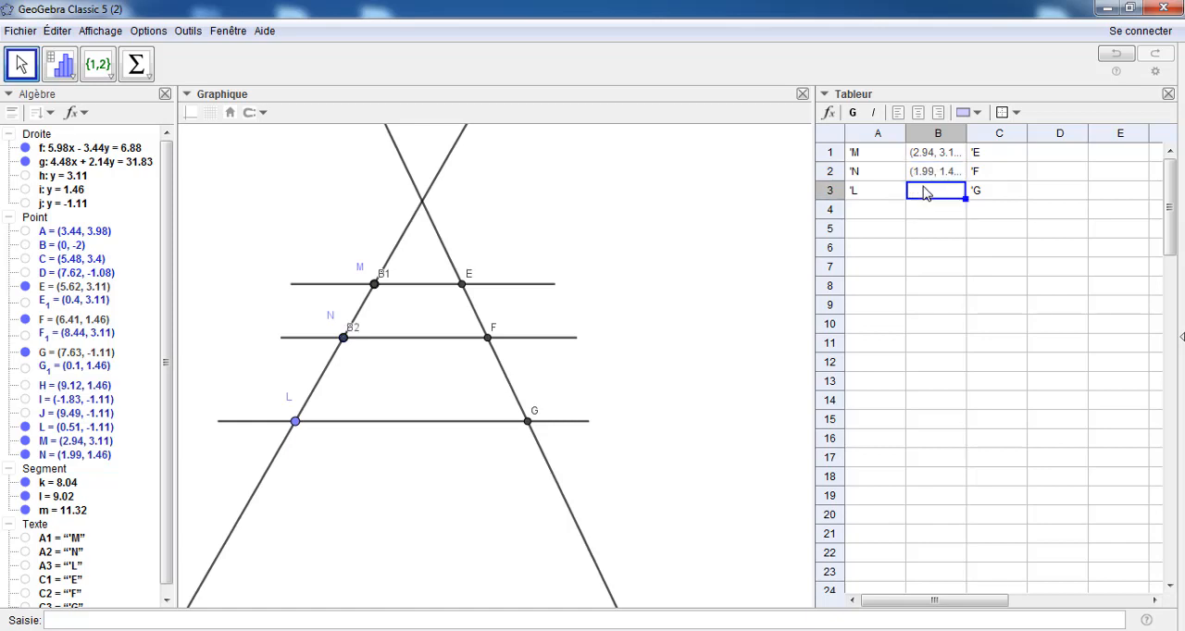
text(L)
Enter references to points E, F and G in cells D1 to D3, and widen columns B and D to show full coordinates
click(1053, 159)
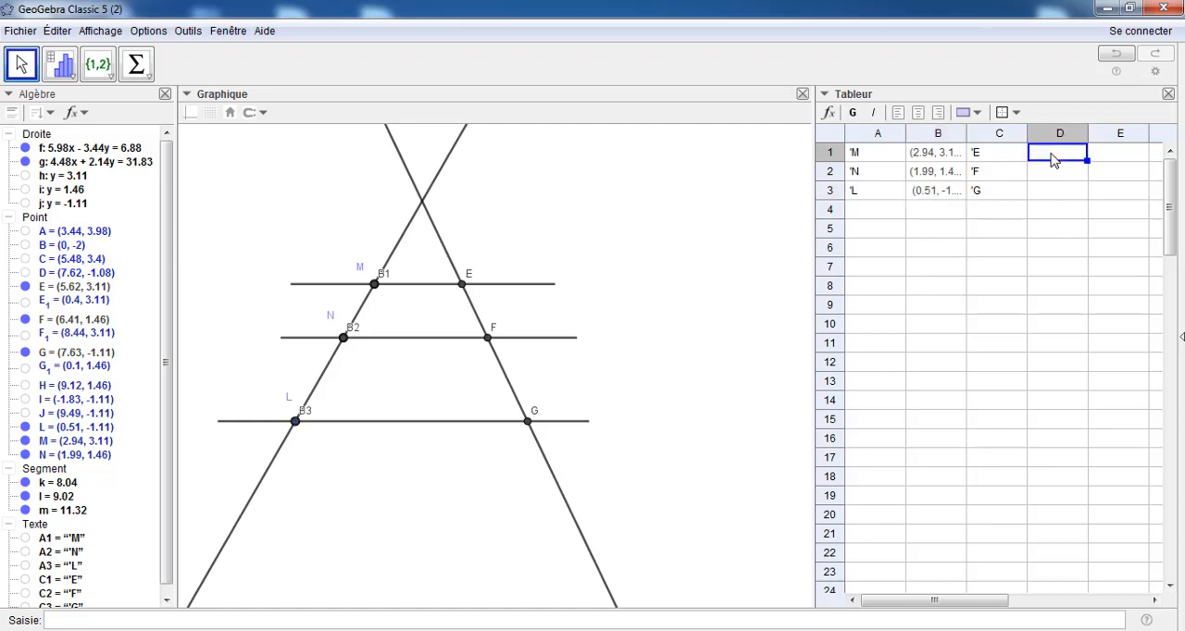
text(E)
click(1053, 171)
text(F)
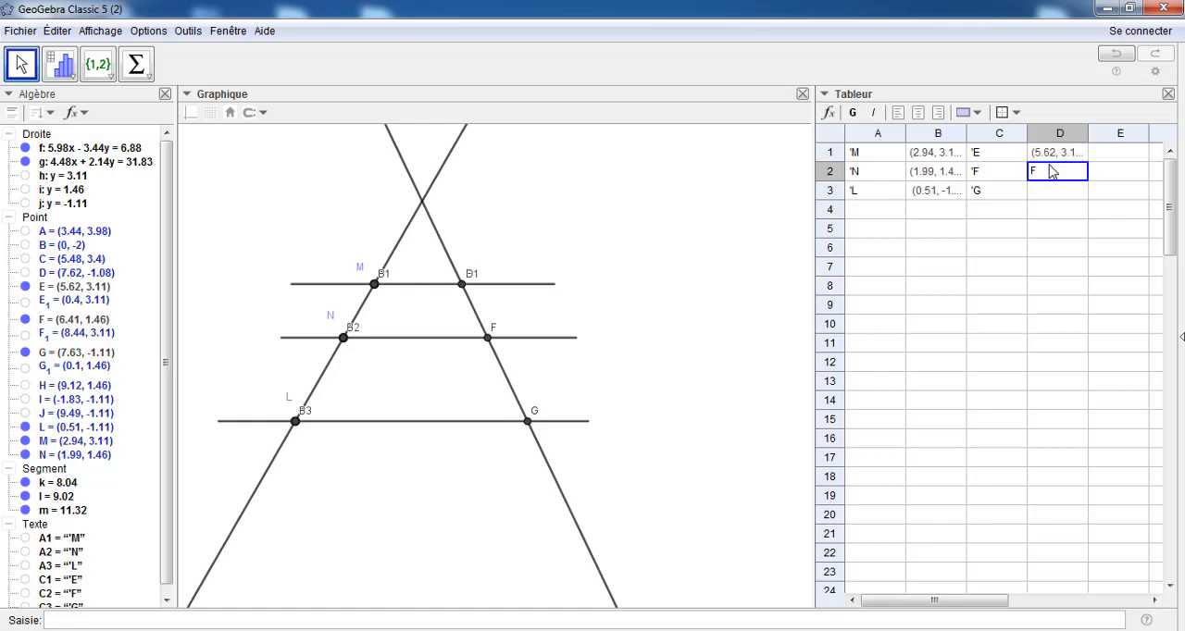
click(1049, 190)
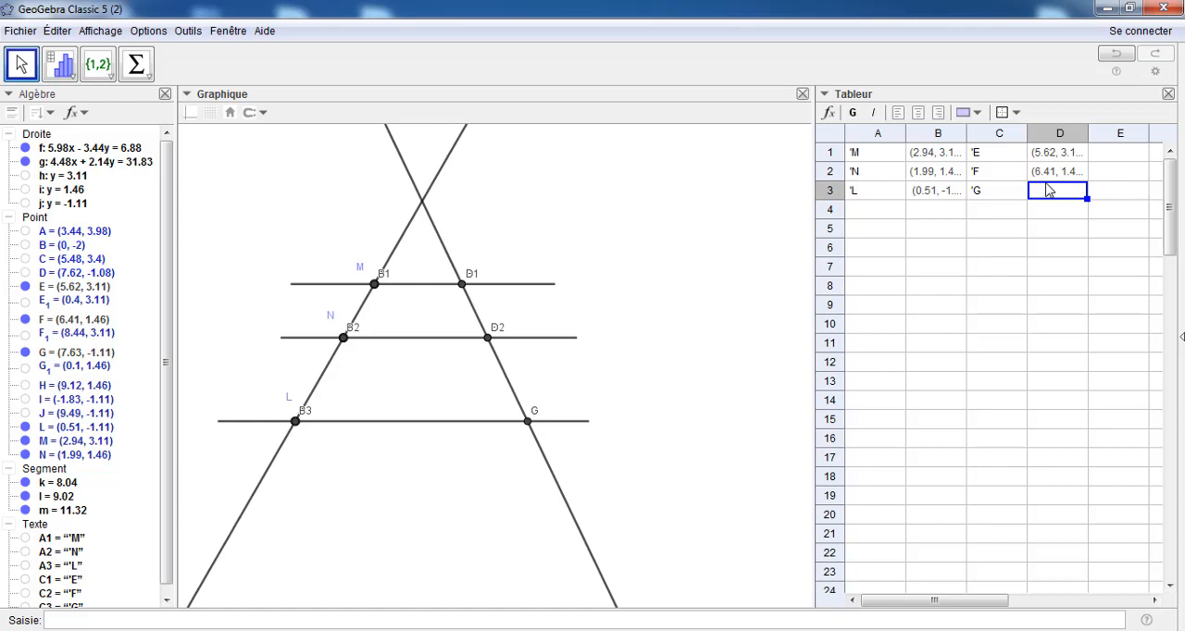
text(G)
click(1055, 228)
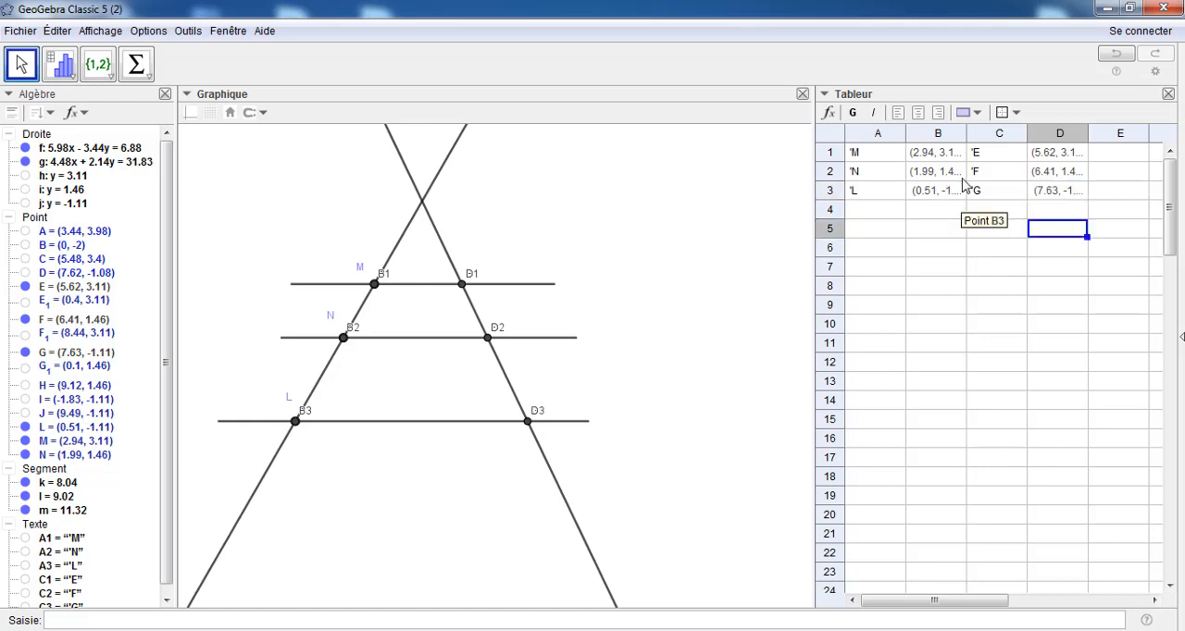
drag(967, 137, 983, 137)
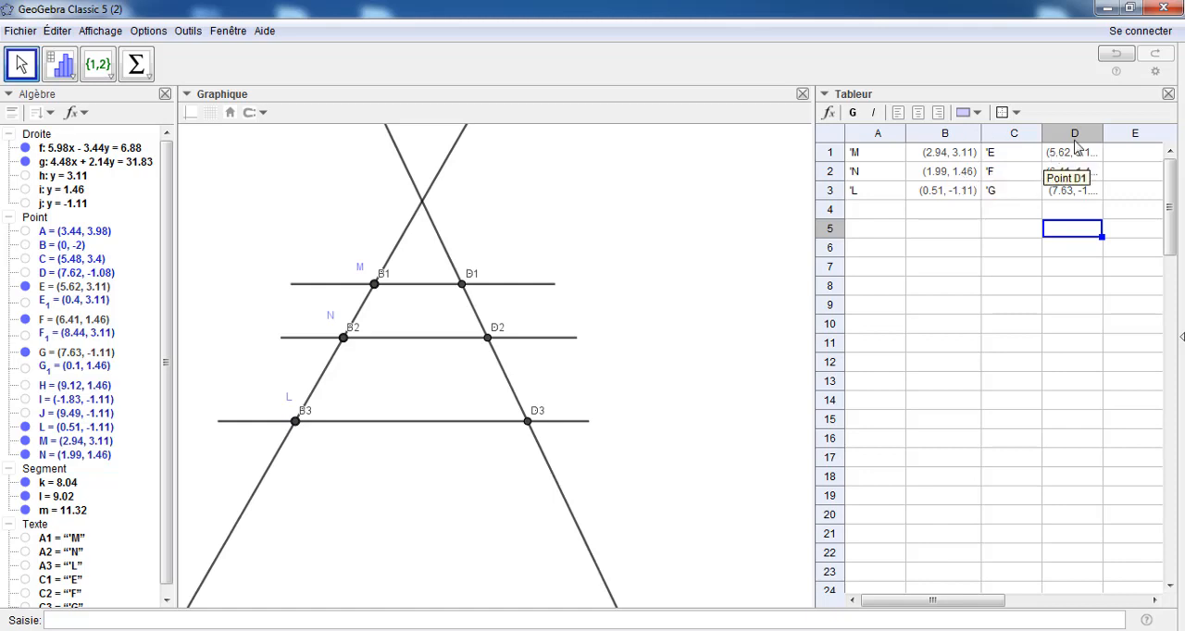
drag(1102, 132, 1118, 131)
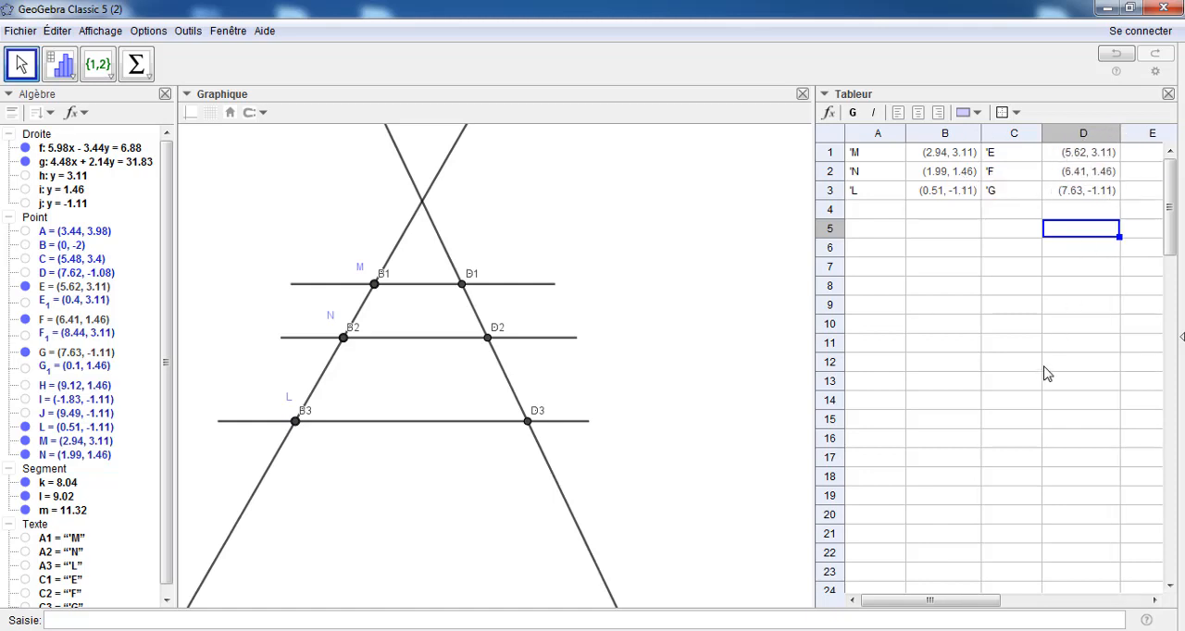
Label cell A5 as 'MN and compute Distance(M, N) in cell B5
click(871, 234)
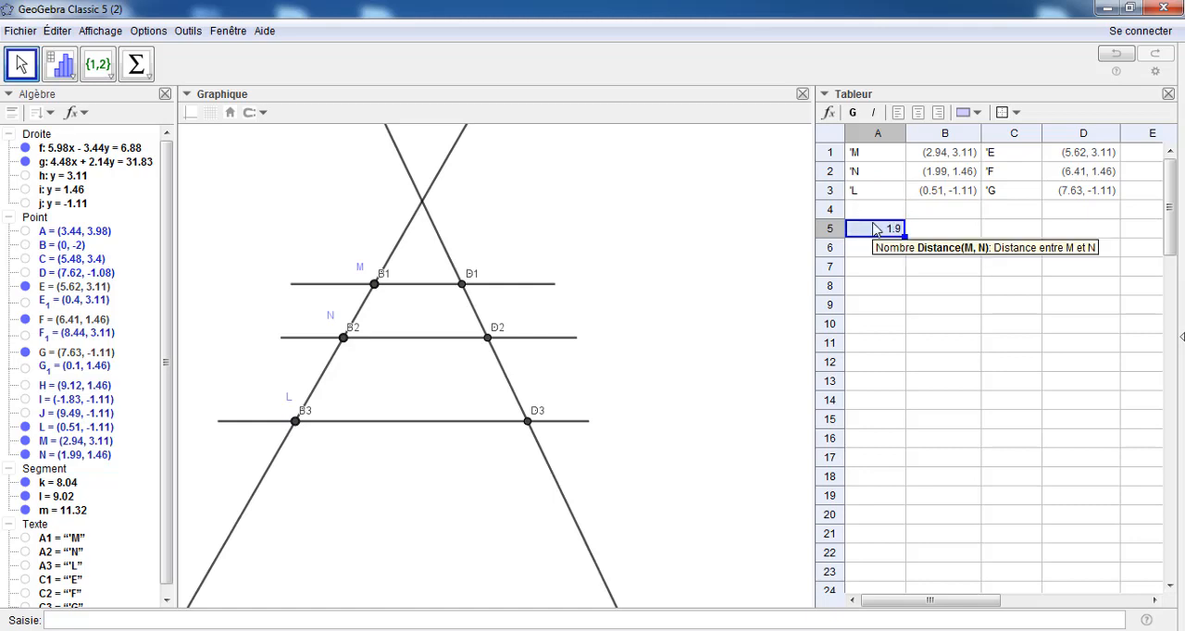
text(')
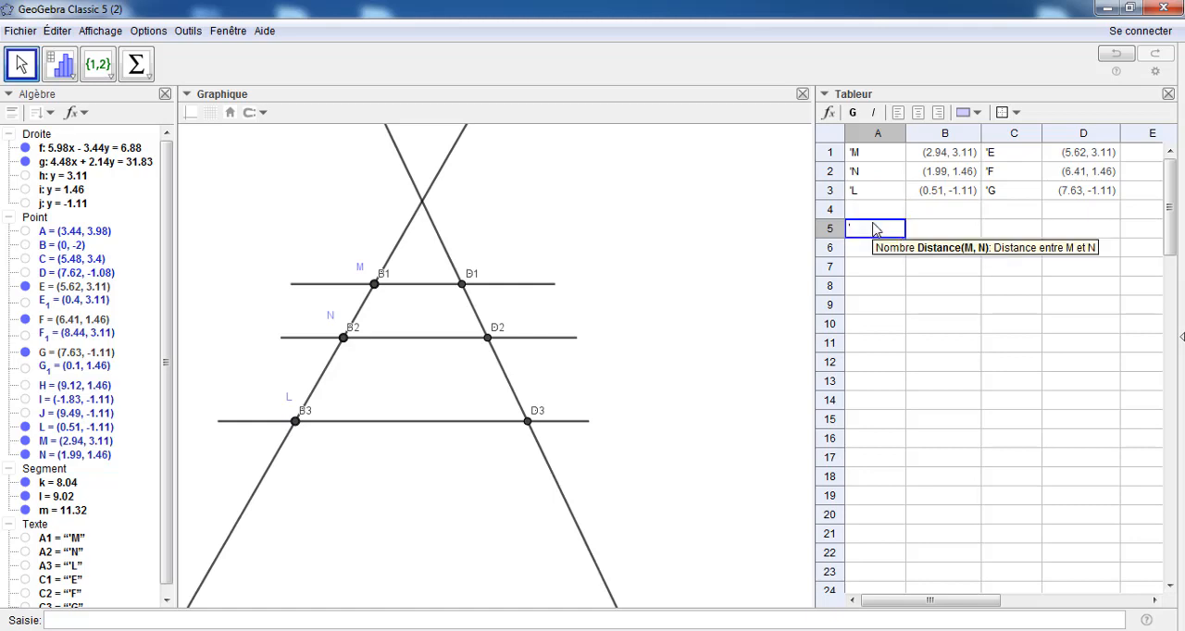
text(MN)
click(931, 233)
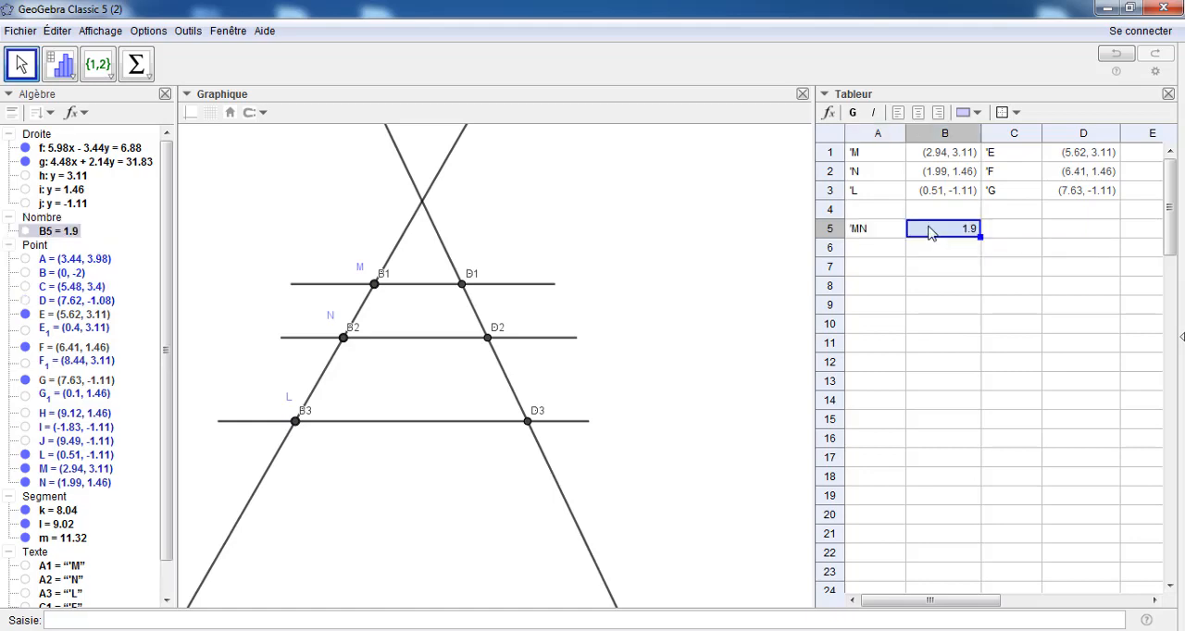
double_click(931, 232)
key(Return)
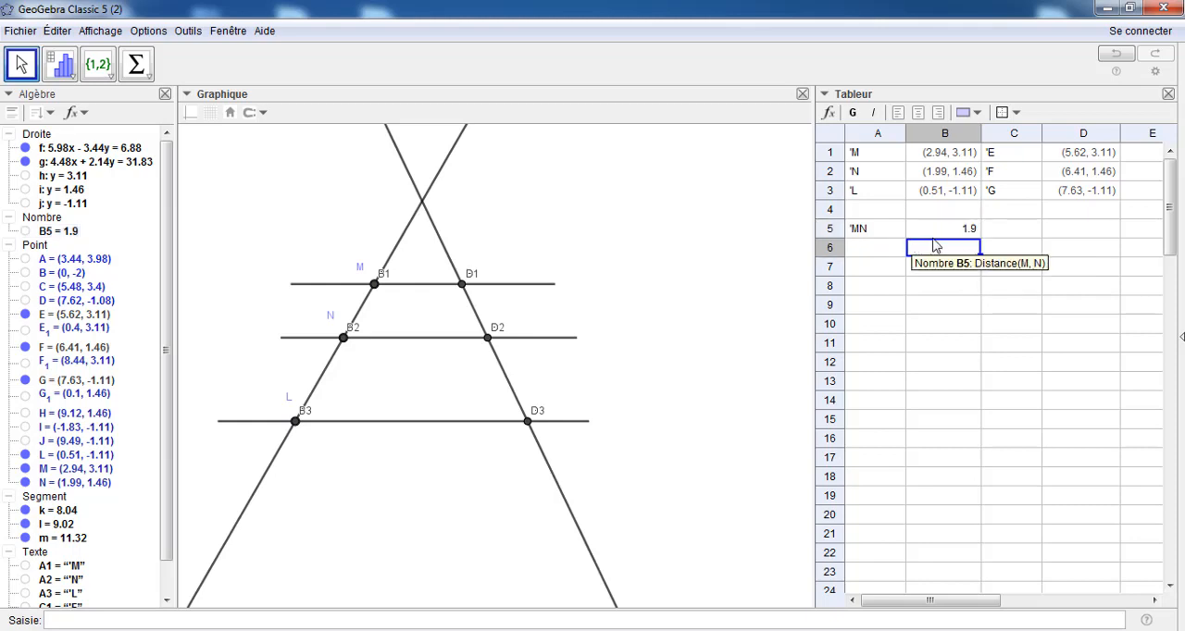
Enter the text label 'ML in spreadsheet cell A6
click(875, 248)
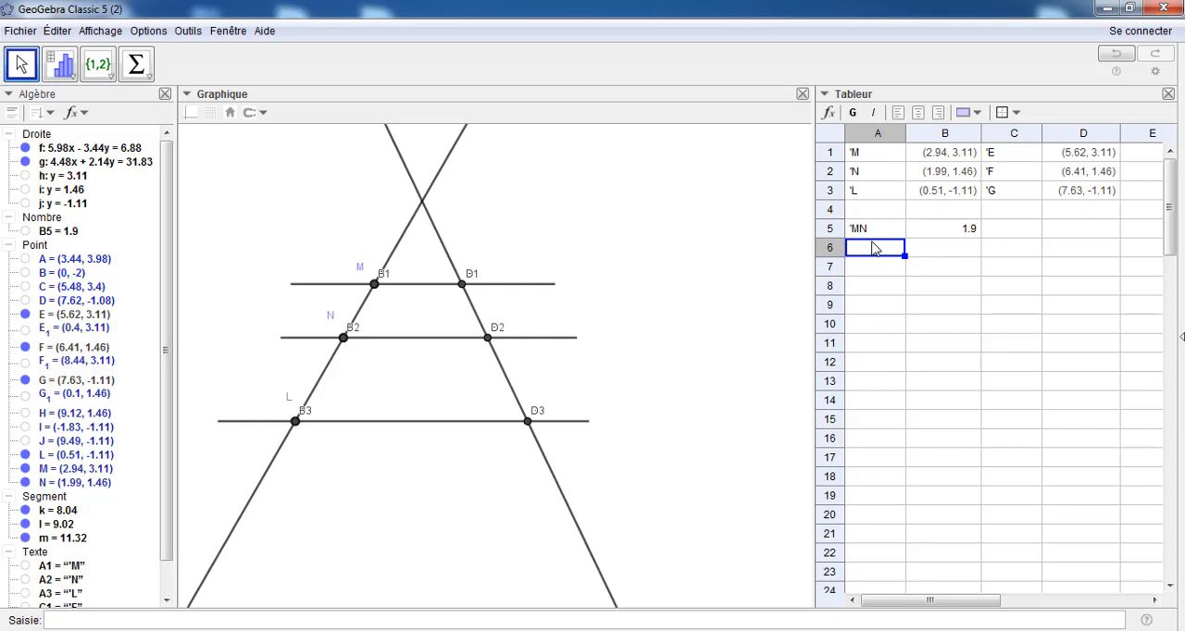
double_click(875, 248)
text('ML)
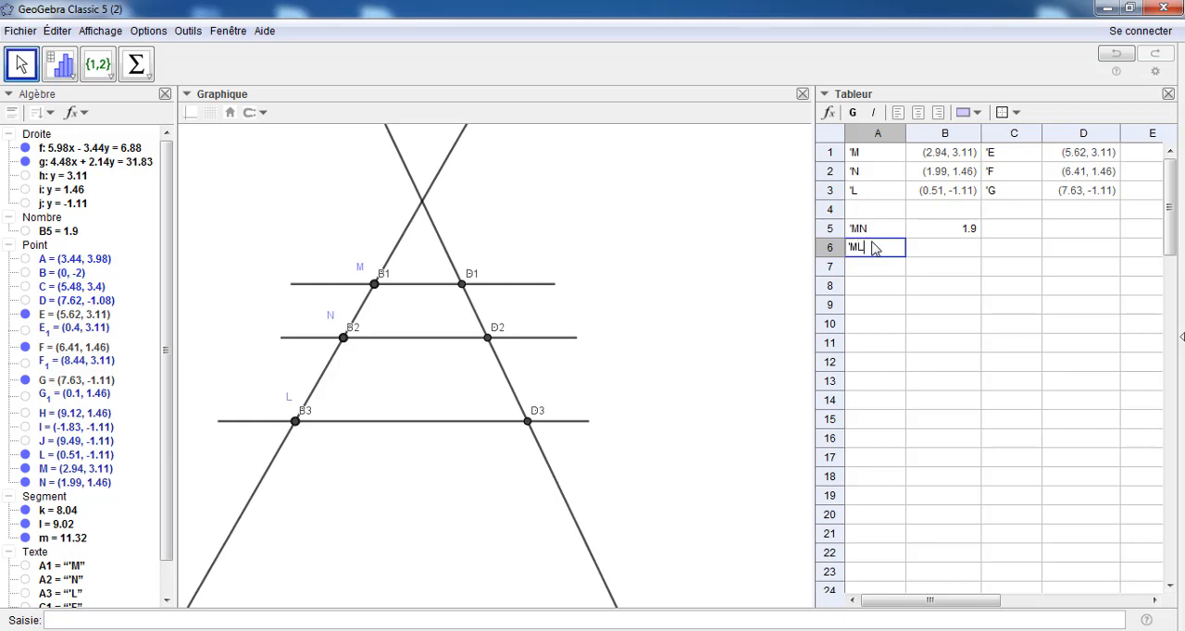
key(Return)
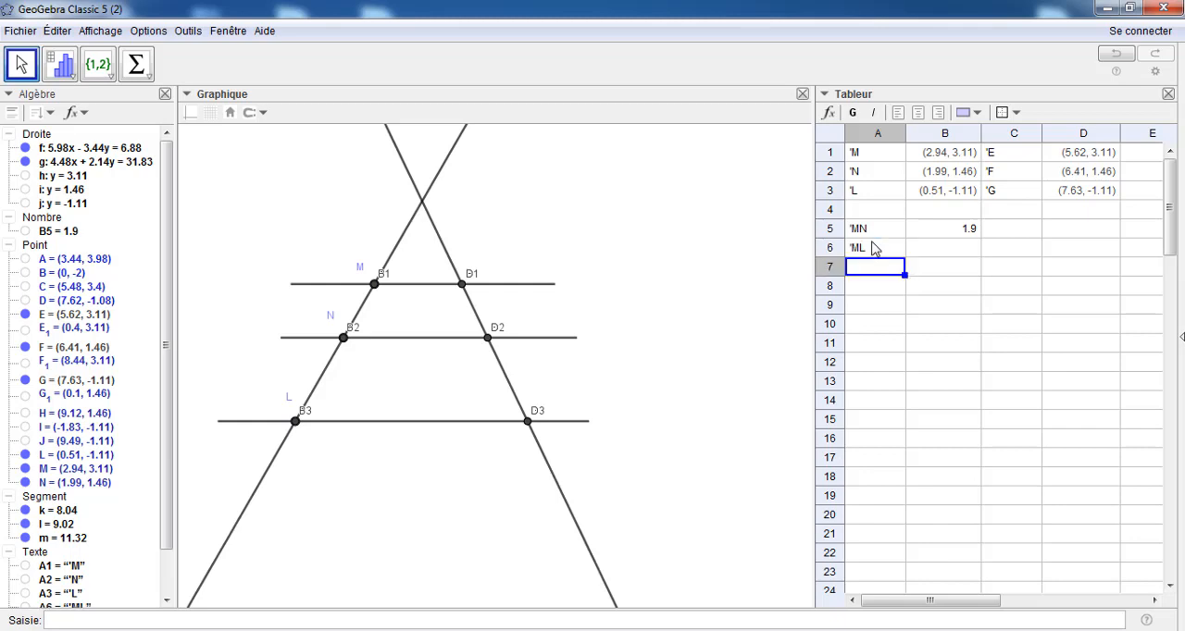
Copy the distance formula from B5 down to B6 and change it to Distance(M, L)
click(935, 253)
click(963, 230)
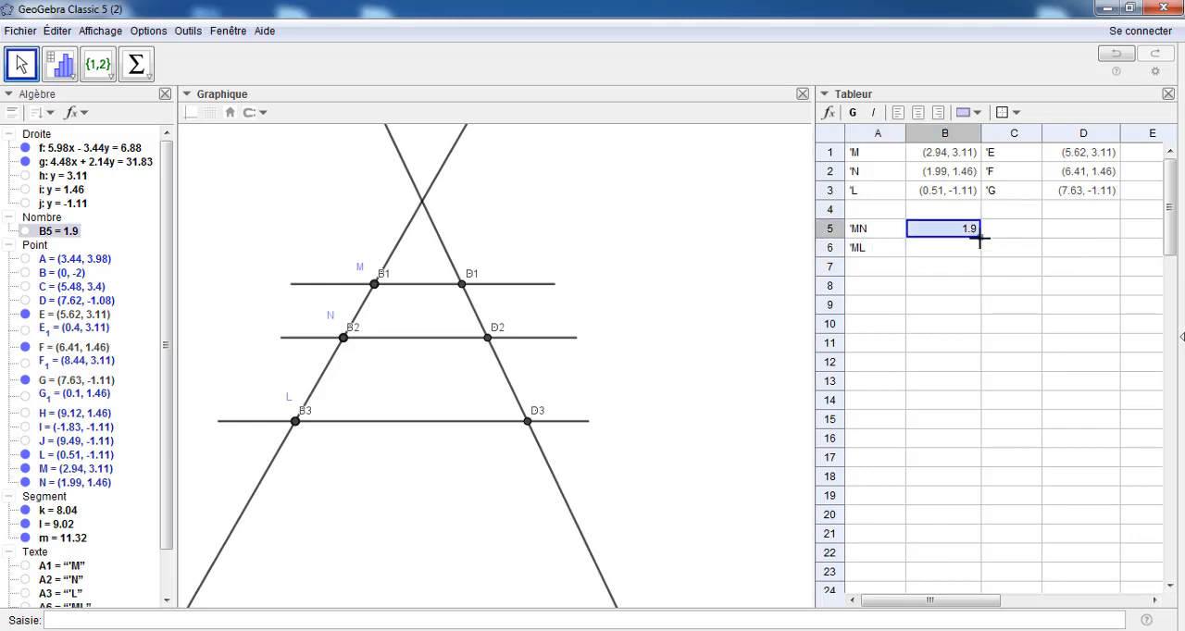
drag(980, 246, 978, 253)
double_click(936, 252)
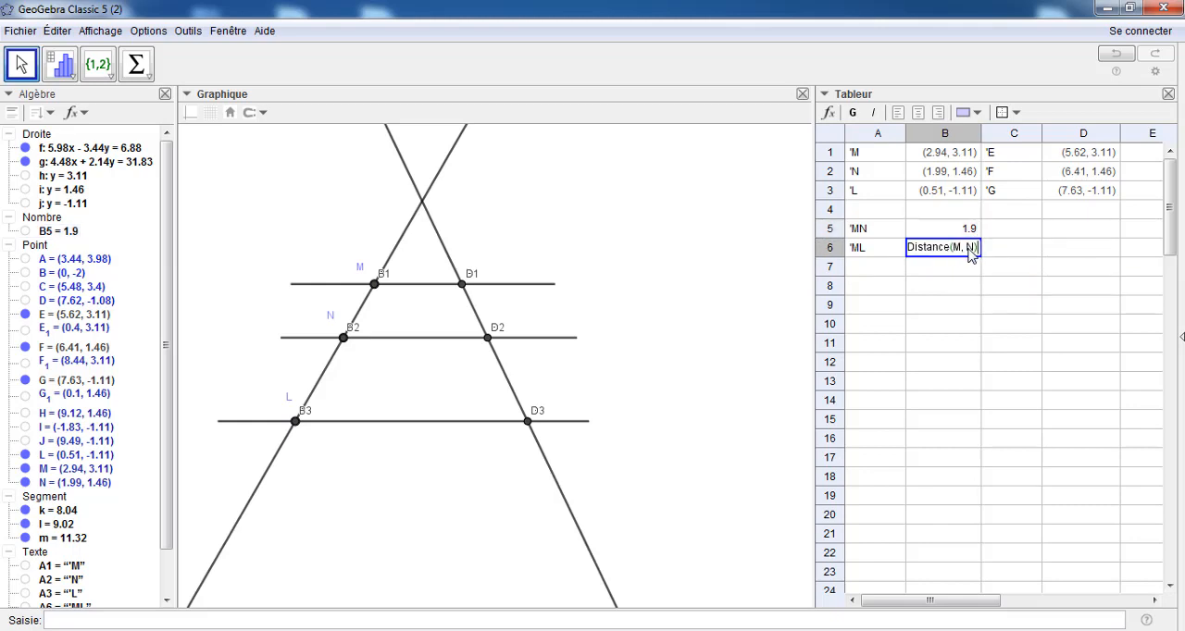
double_click(971, 247)
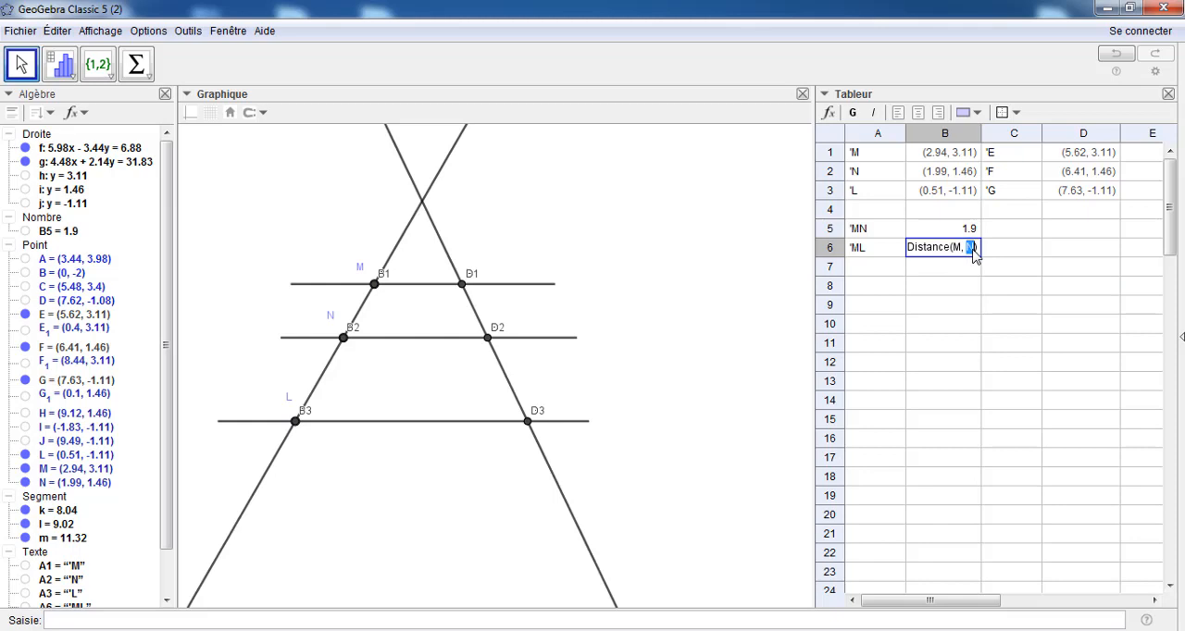
text(L)
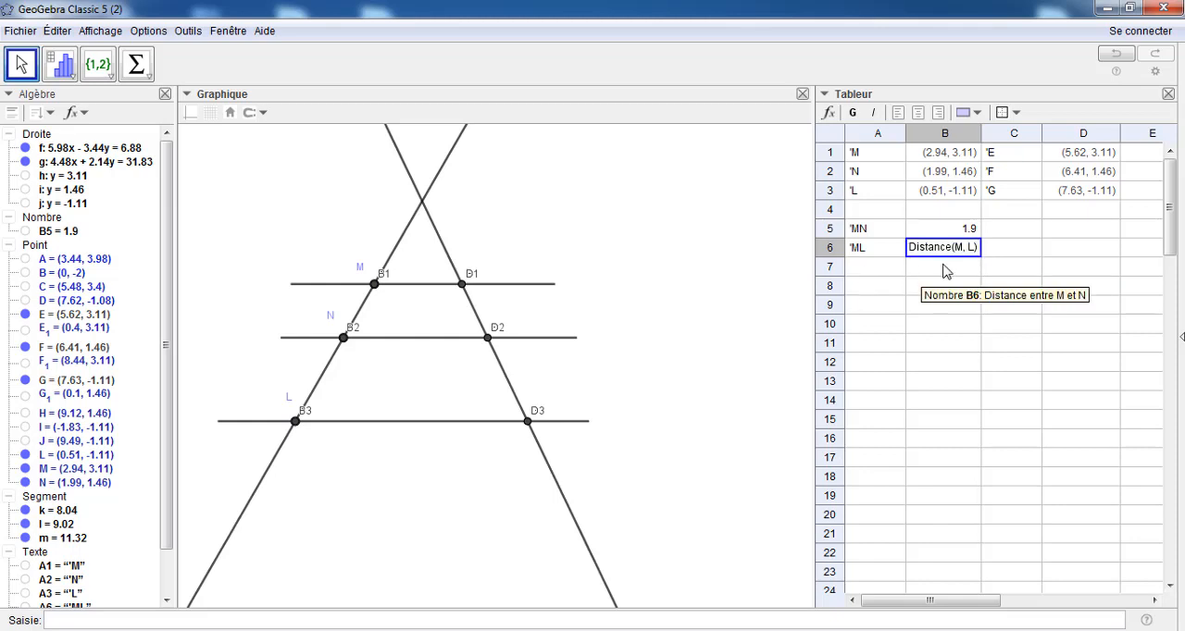
key(Return)
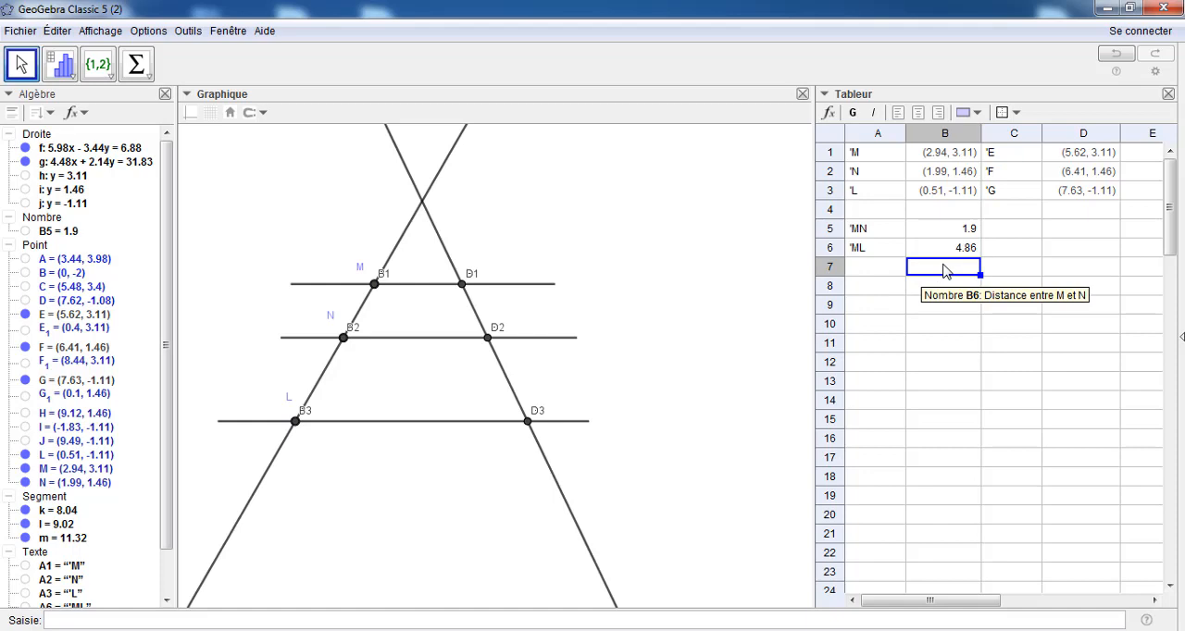
Enter the text labels 'EF and 'EG in spreadsheet cells C5 and C6
click(1016, 233)
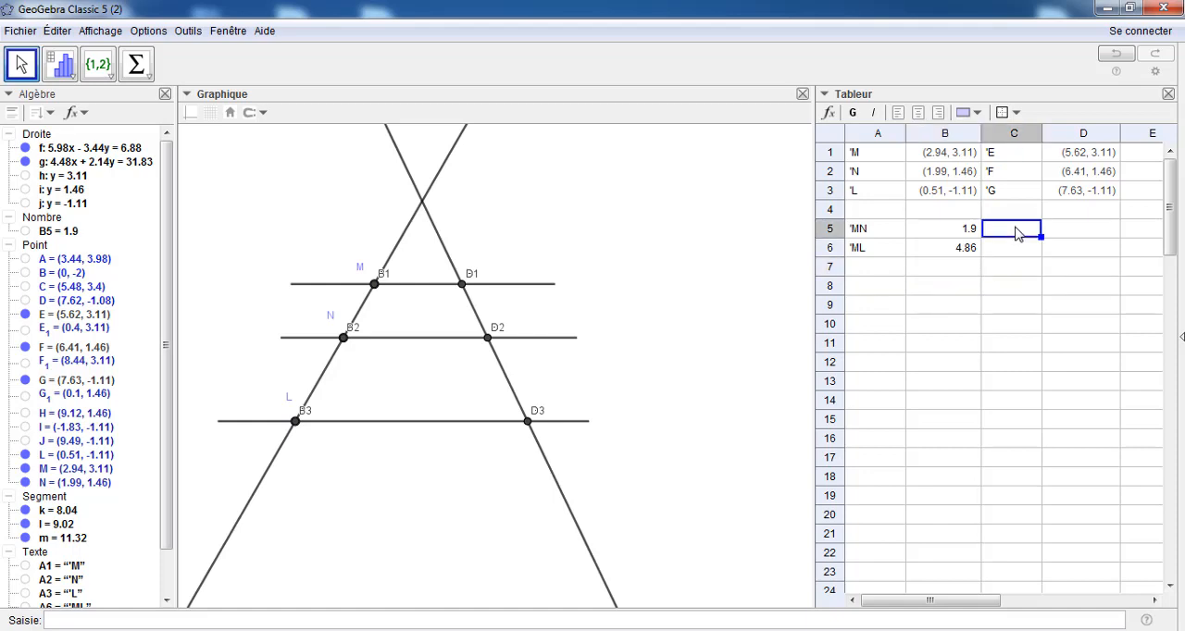
text('EF)
click(1017, 253)
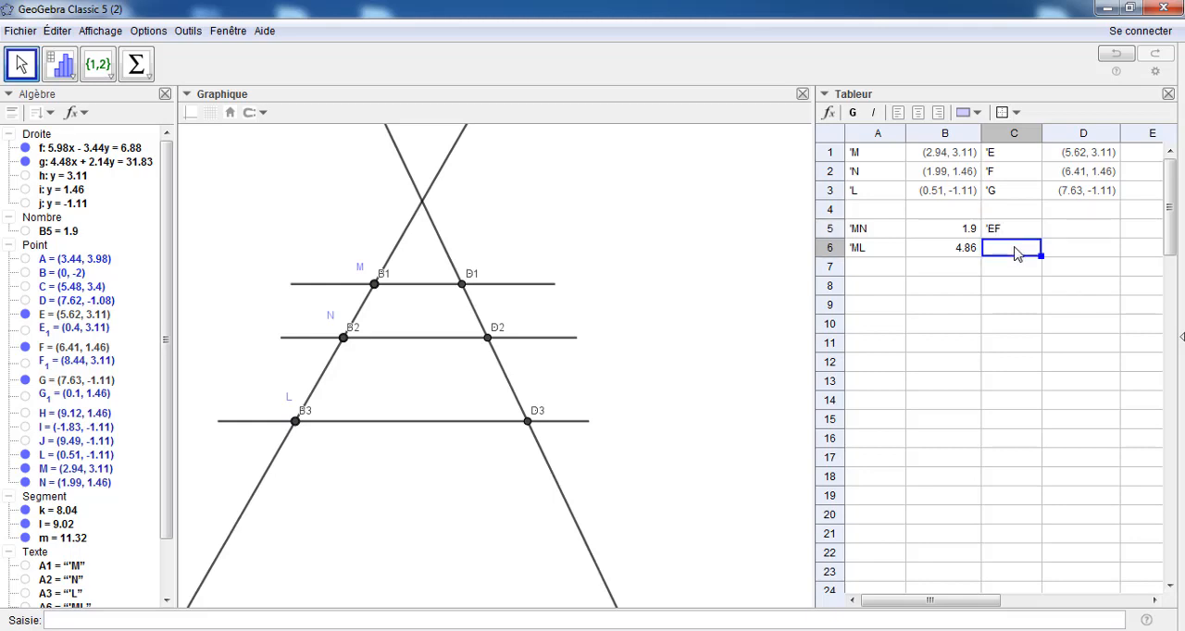
text('EG)
Compute the distance between points E and F in cell D5 with a Distance formula
click(1059, 231)
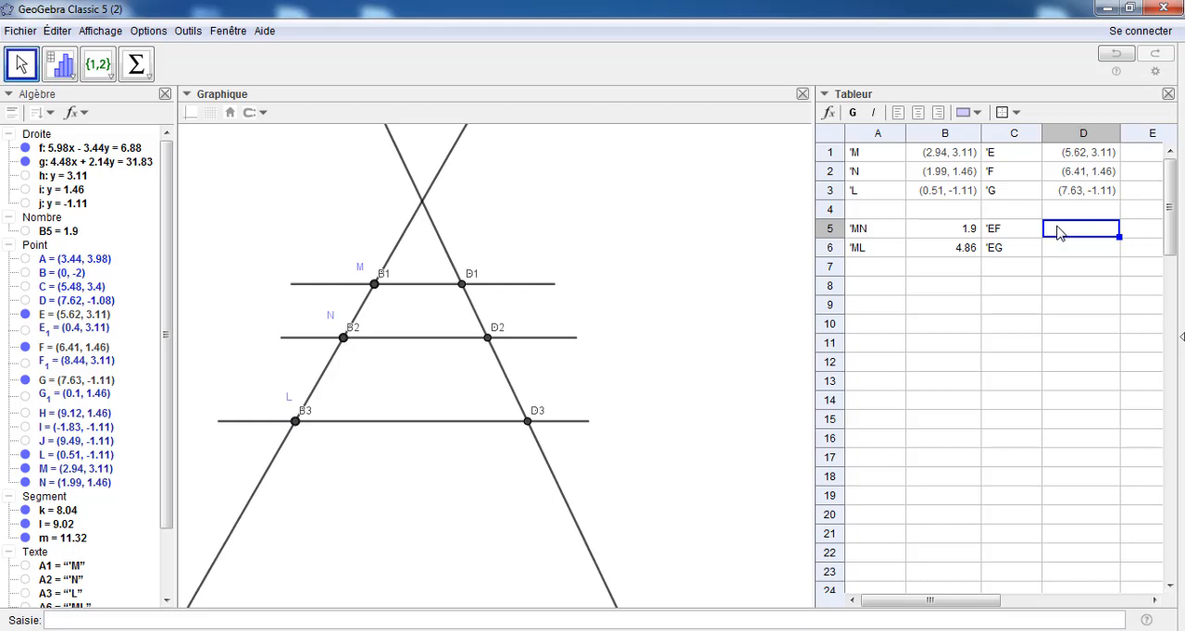
text(=distance(E,F)
key(Return)
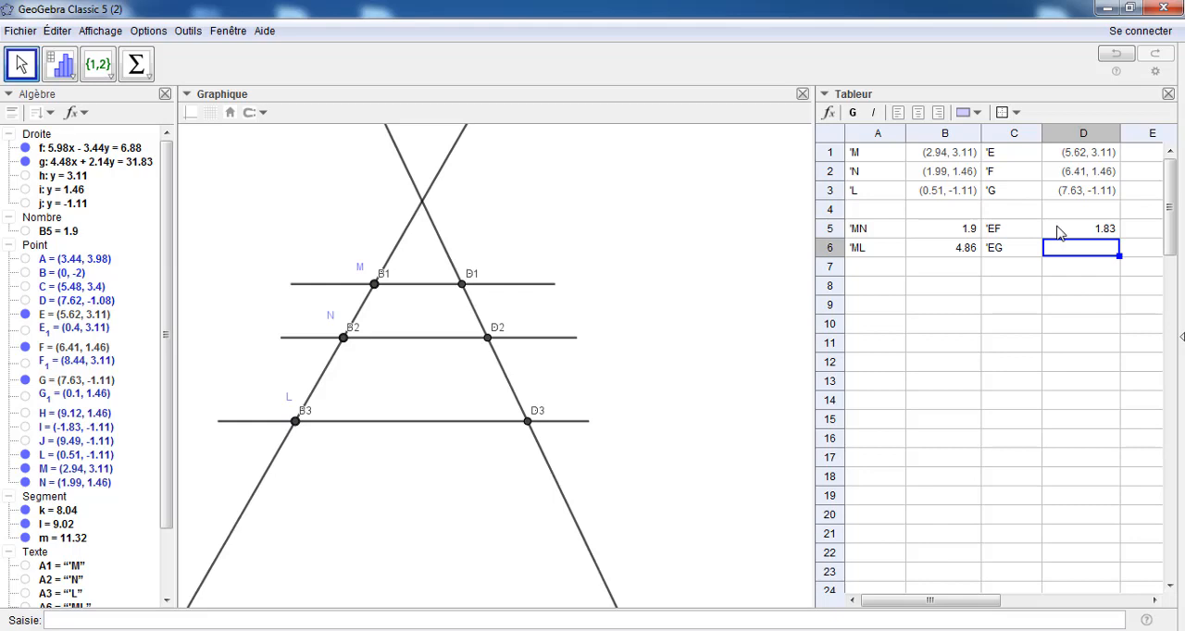
Copy the distance formula from D5 down to D6 and change it to Distance(E, G)
click(1061, 233)
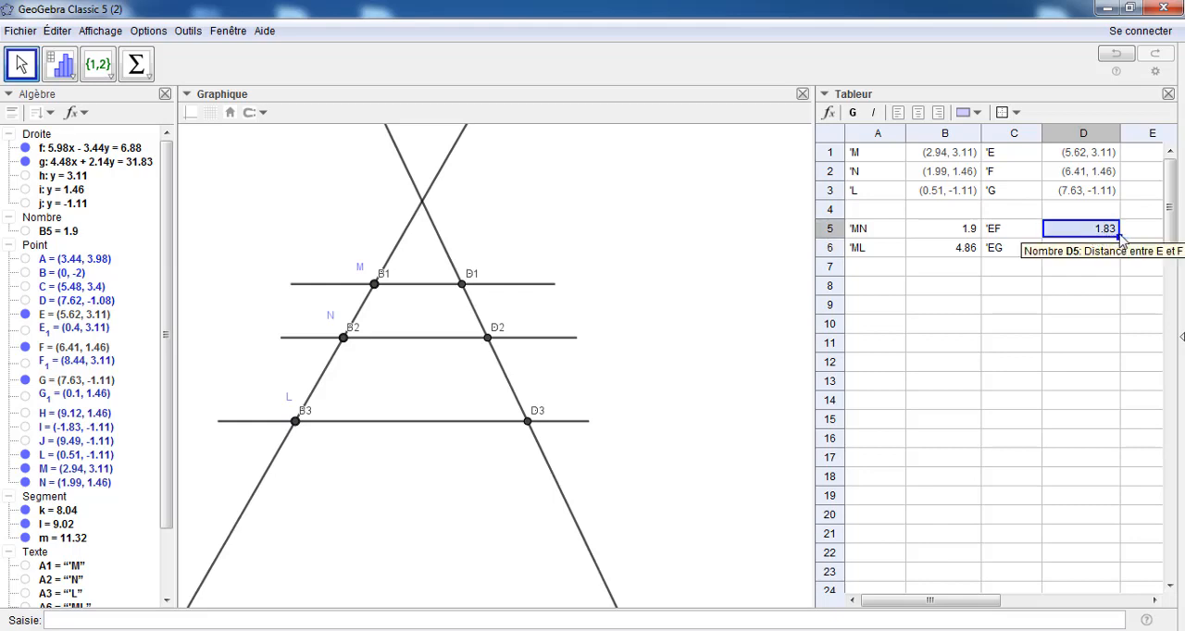
drag(1120, 239, 1111, 257)
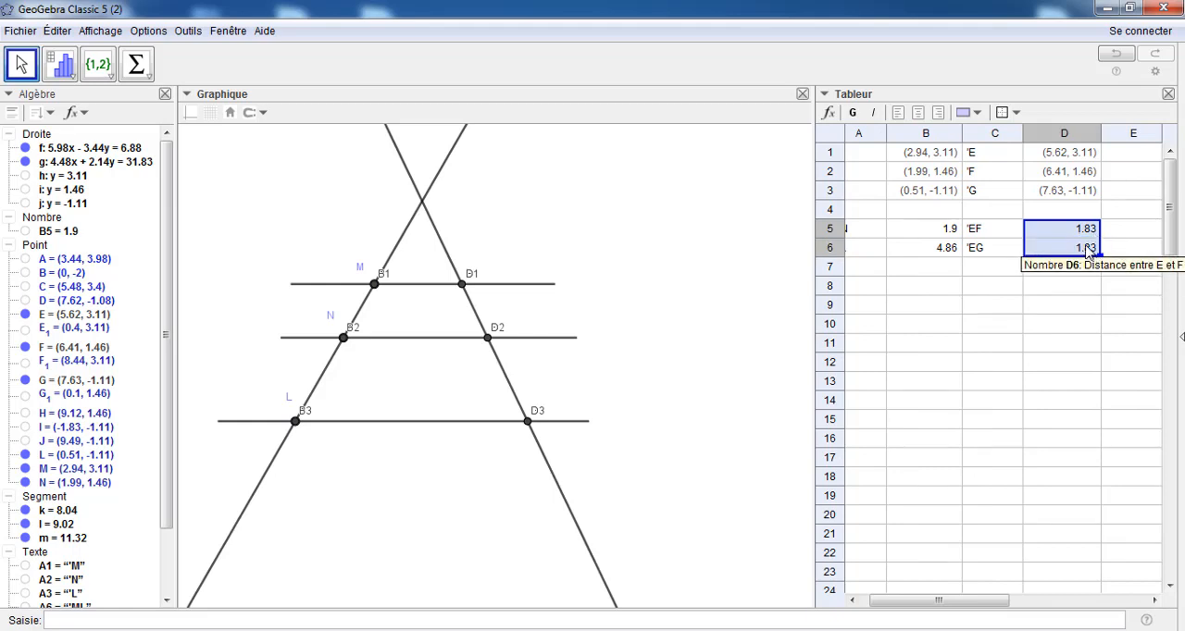
click(1088, 252)
double_click(1085, 247)
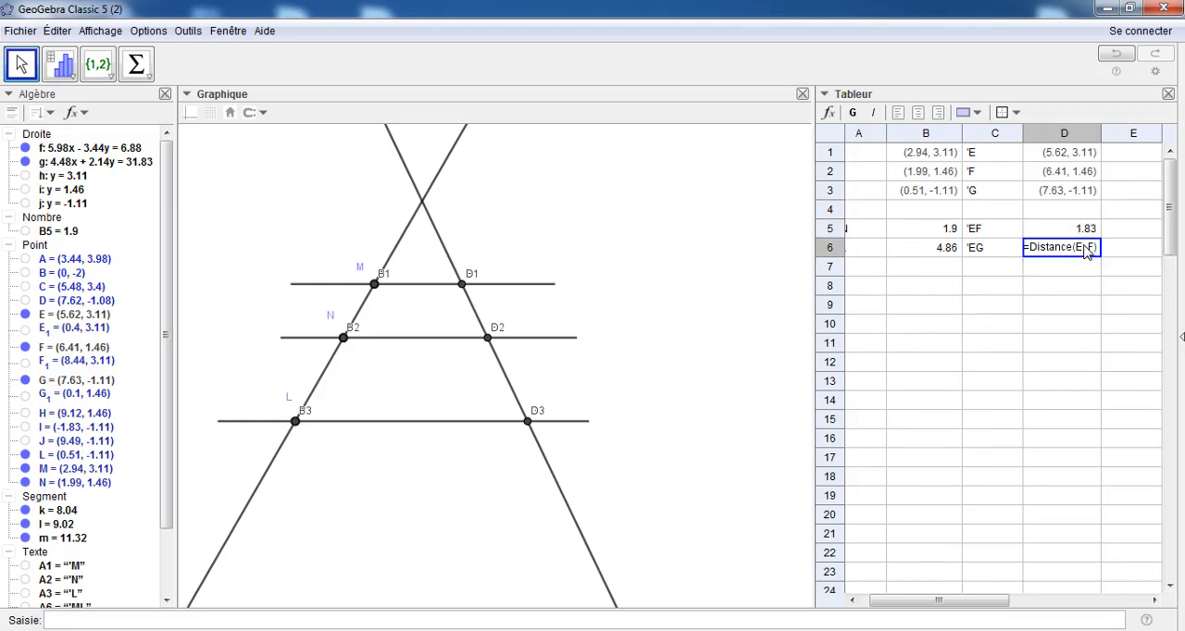
click(1090, 248)
double_click(1092, 247)
text(G)
key(Return)
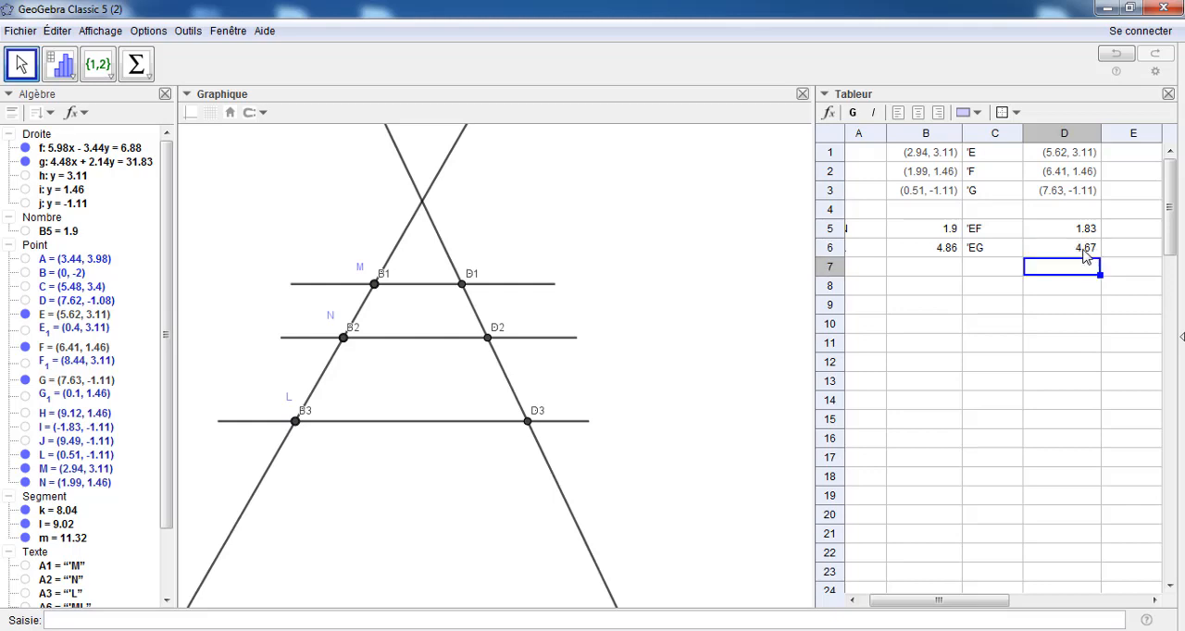
Enter the text labels 'MN/ML and 'EF/EG in spreadsheet cells A8 and C8
drag(882, 609, 862, 614)
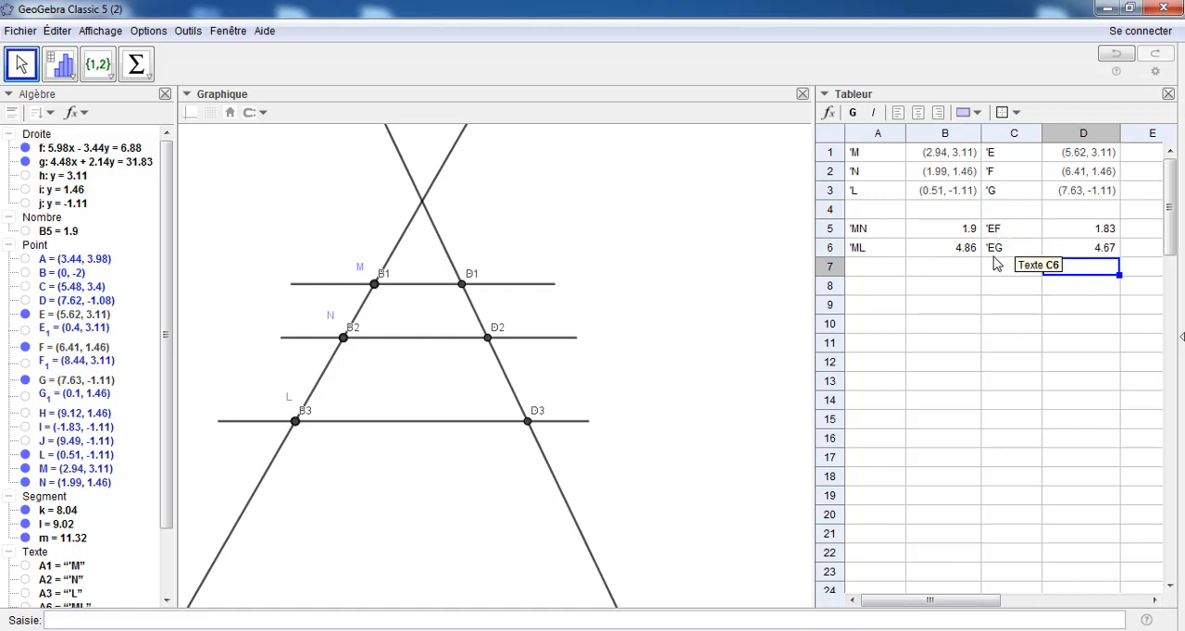
click(874, 292)
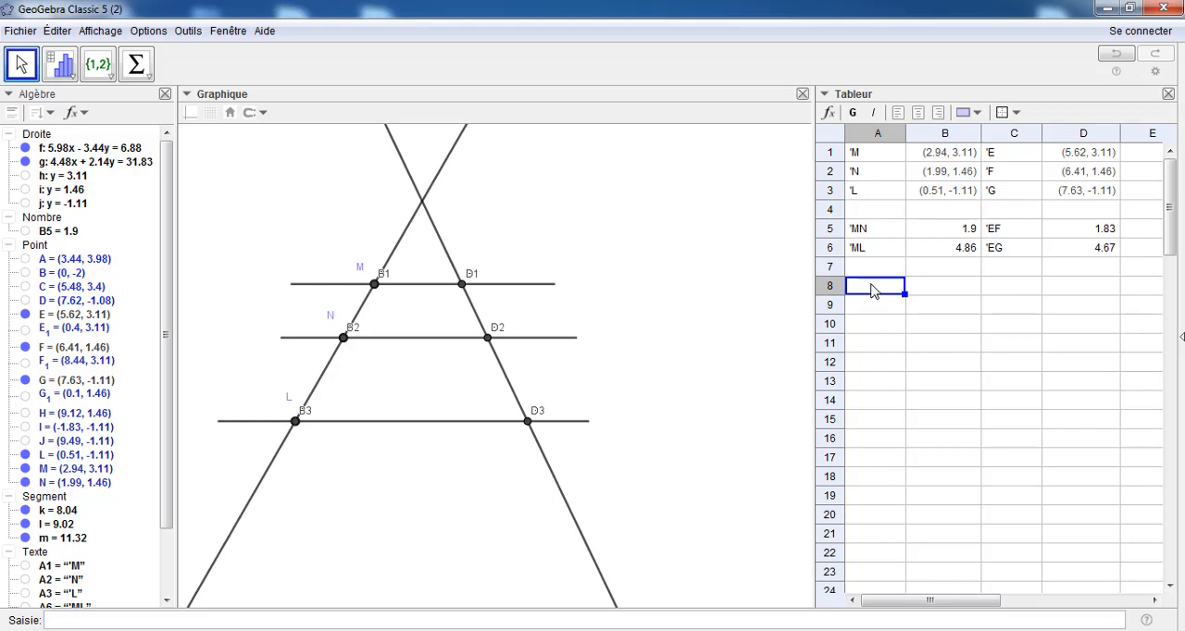
text(')
text(MN/)
text(ML)
click(1015, 290)
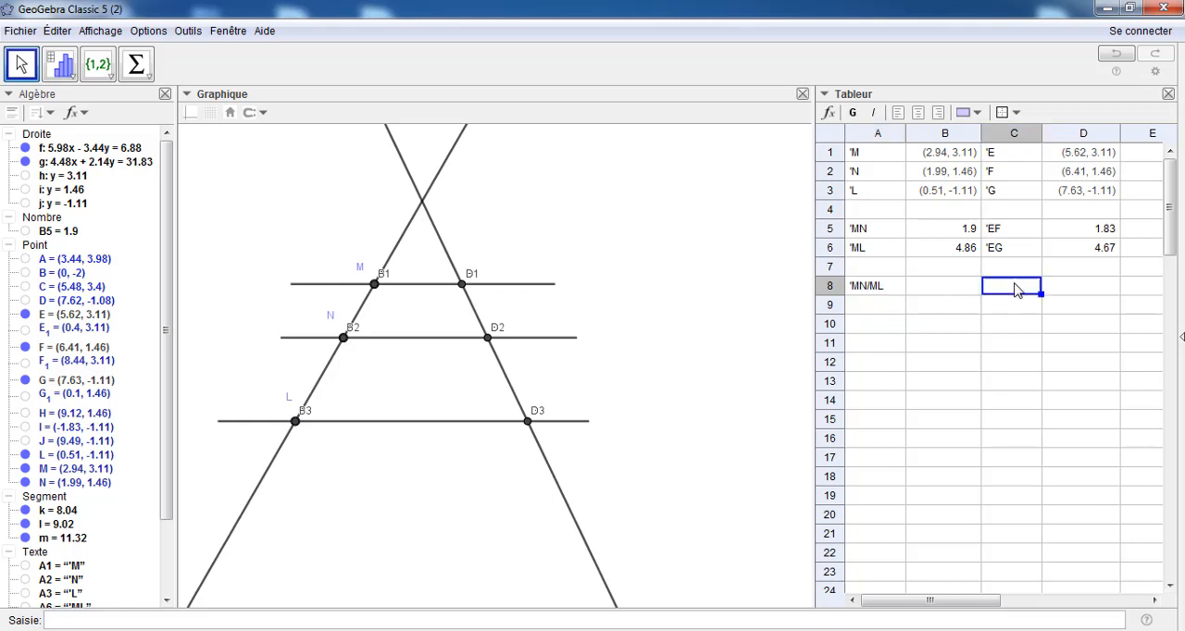
text('EF/)
text(EG)
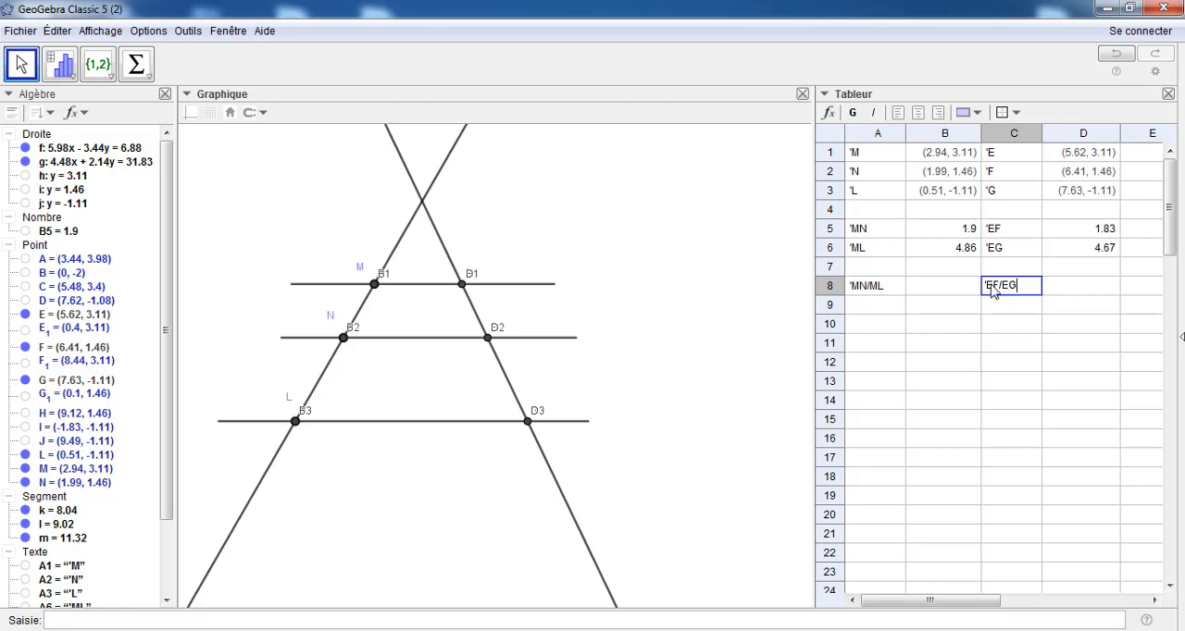
Compute the MN/ML ratio in cell B8 with a formula dividing B5 by B6
click(945, 289)
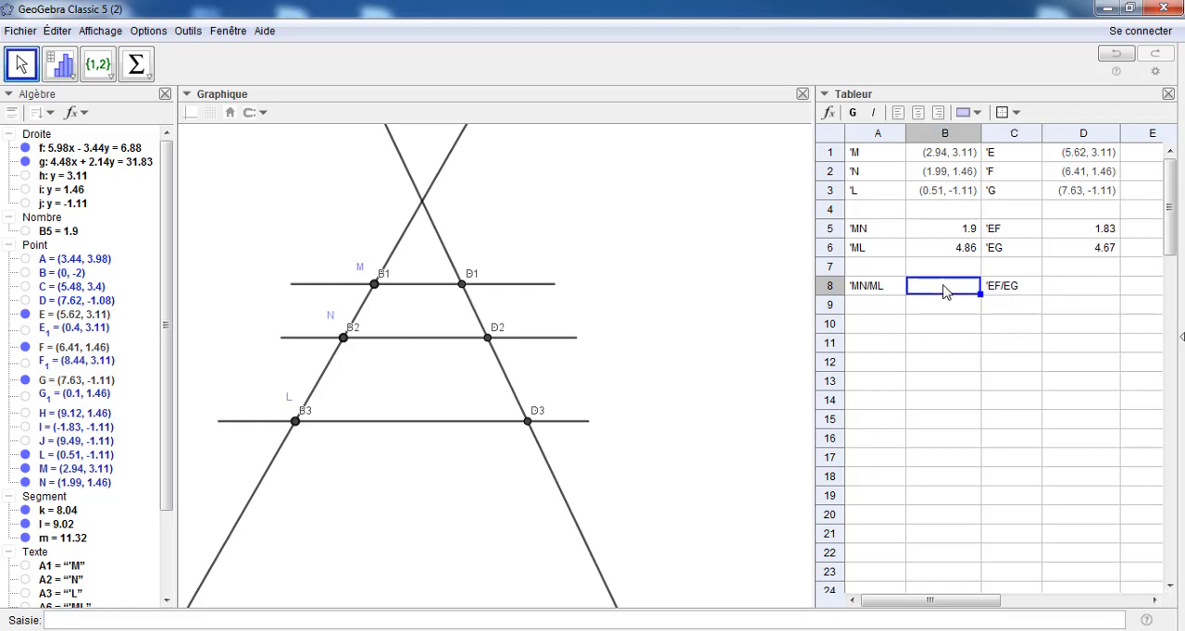
double_click(945, 291)
click(928, 281)
text(=)
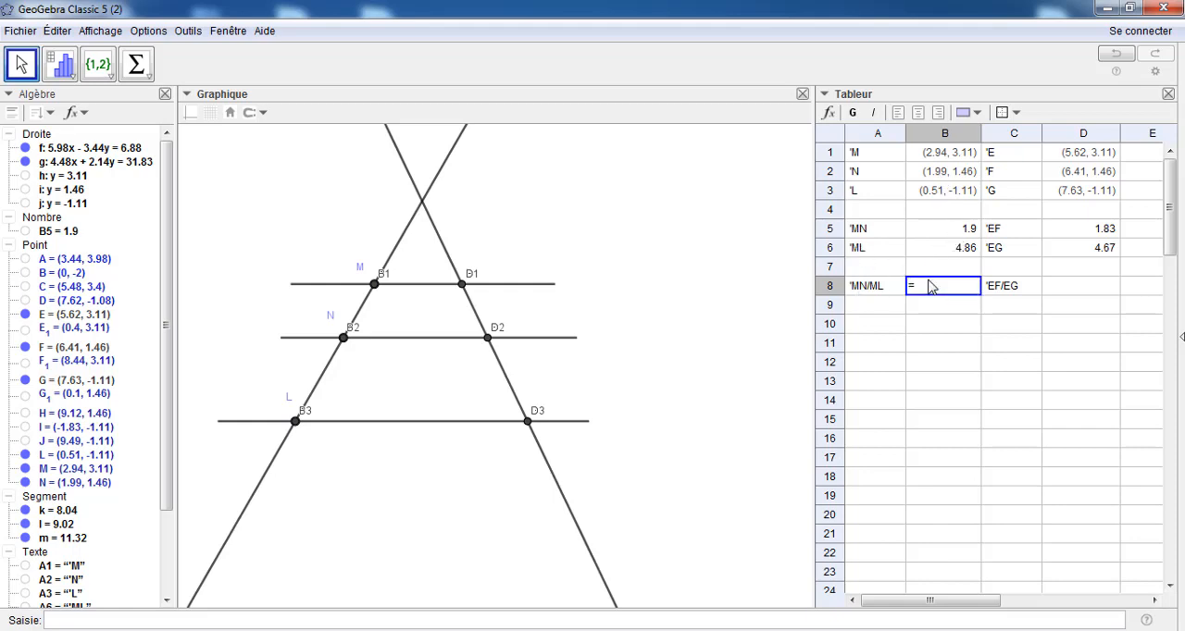
click(939, 235)
text(/)
click(943, 252)
key(Return)
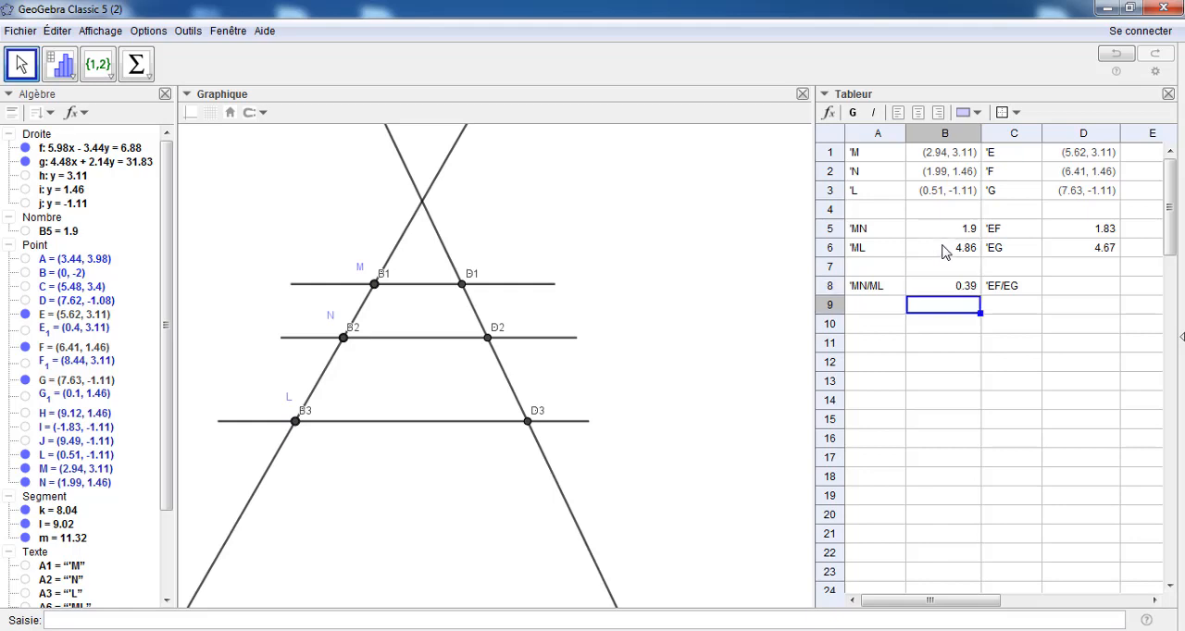
Compute the EF/EG ratio in cell D8 with a formula dividing D5 by D6
click(1088, 292)
text(=)
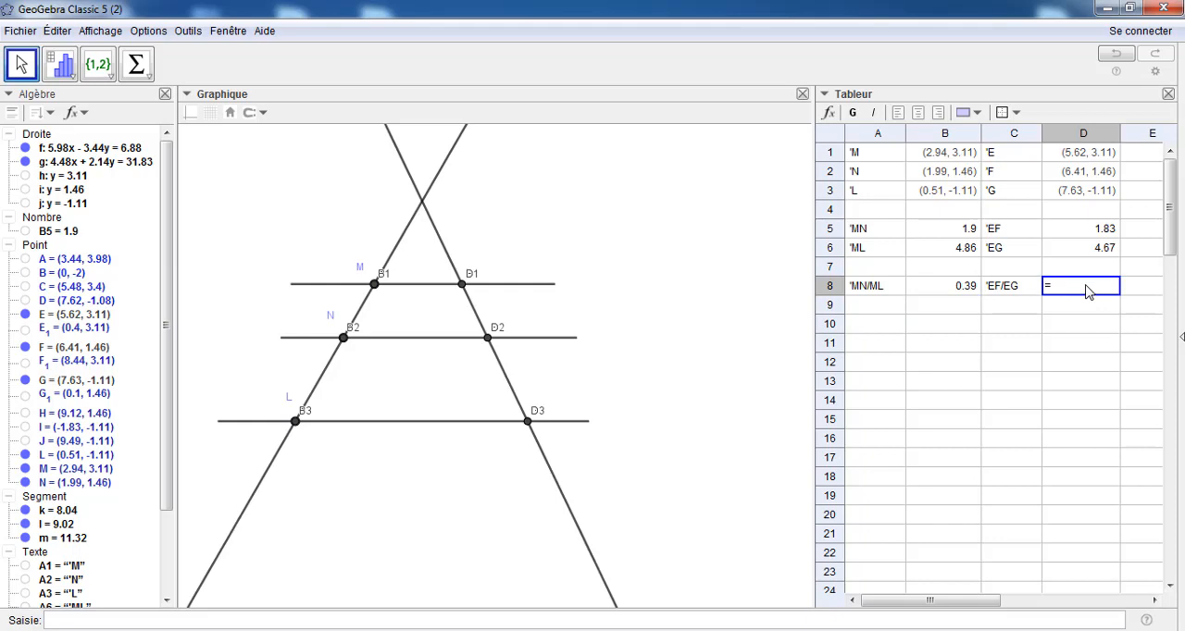
click(1100, 228)
text(/)
click(1094, 248)
key(Return)
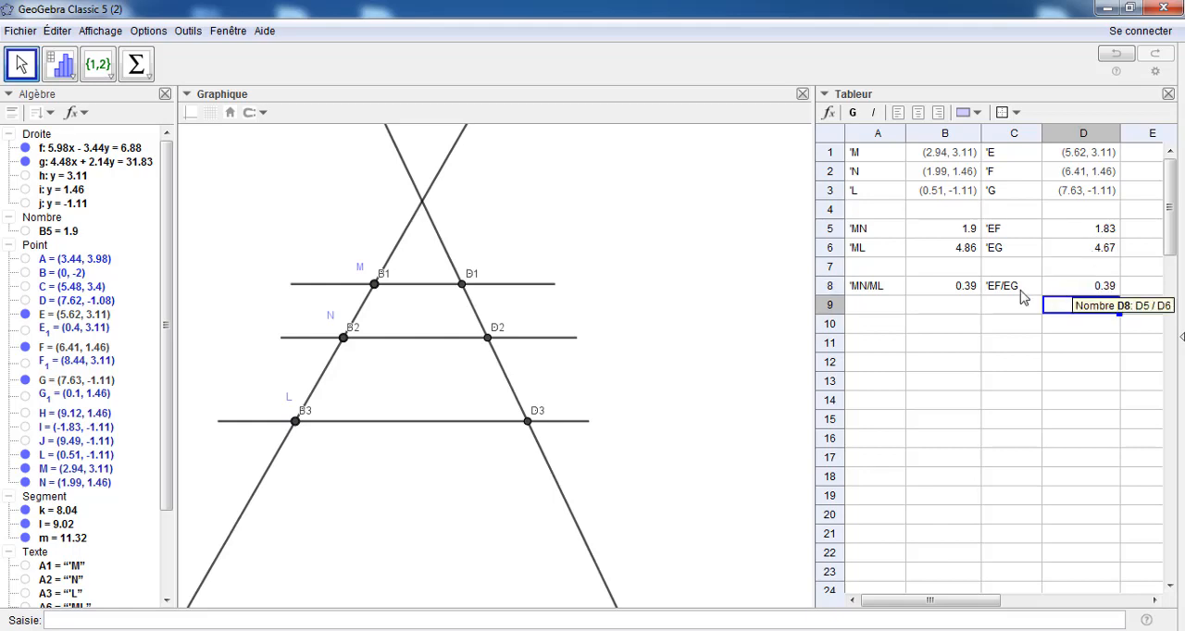
Fill the ratio cells B8 and D8 with a yellow background
click(963, 291)
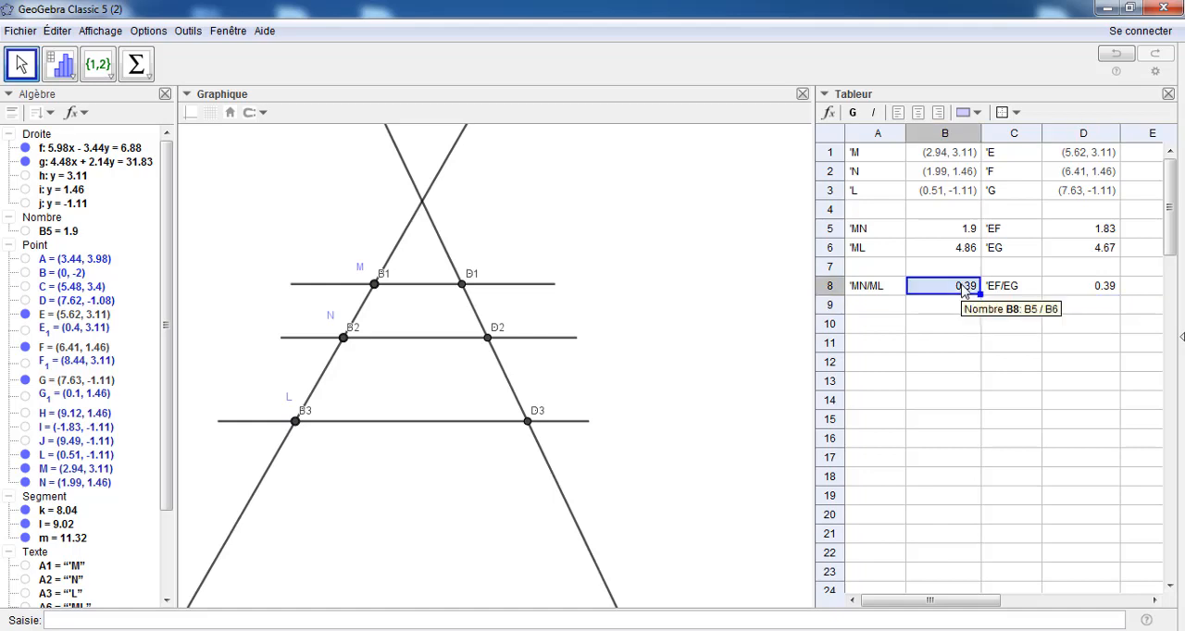
click(970, 113)
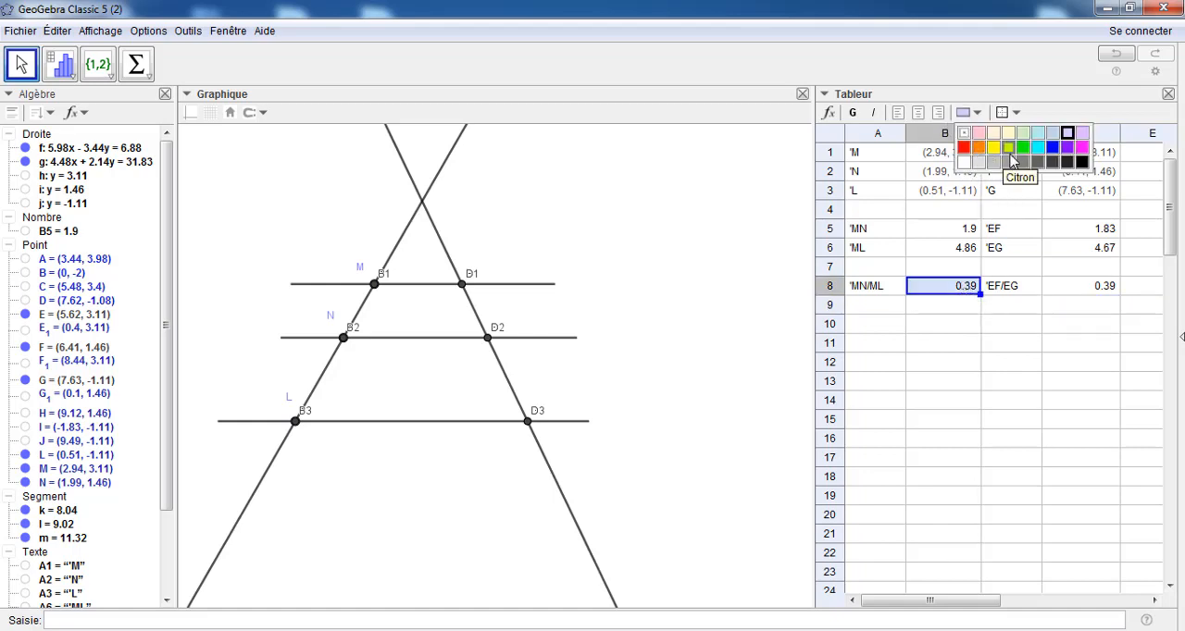
click(993, 148)
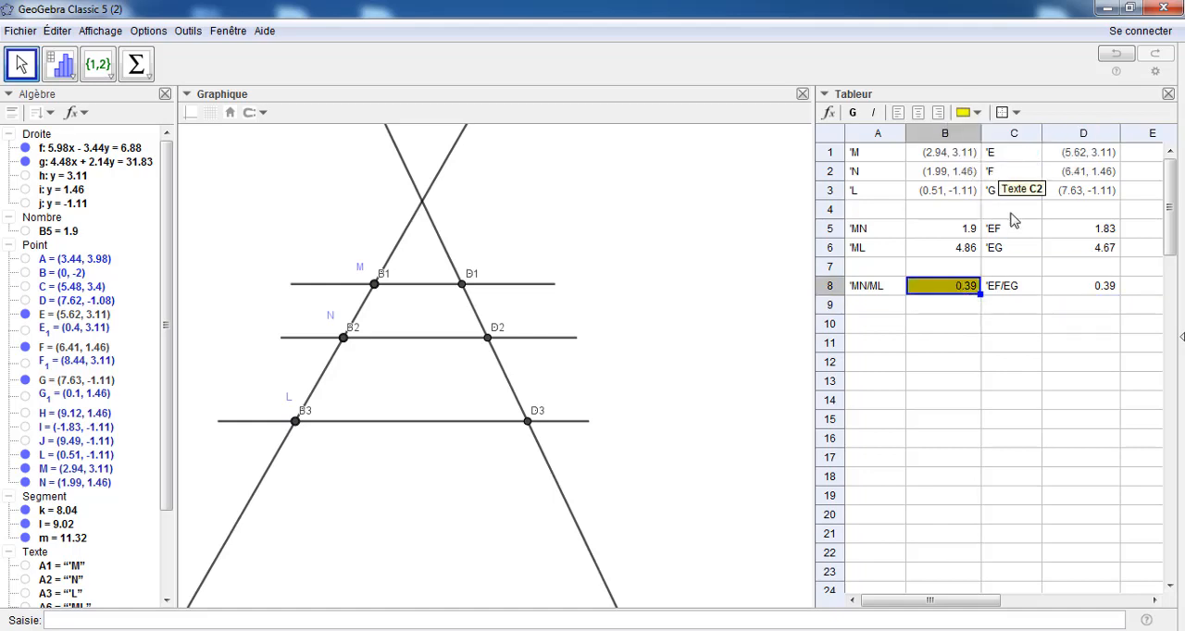
click(1093, 289)
click(963, 113)
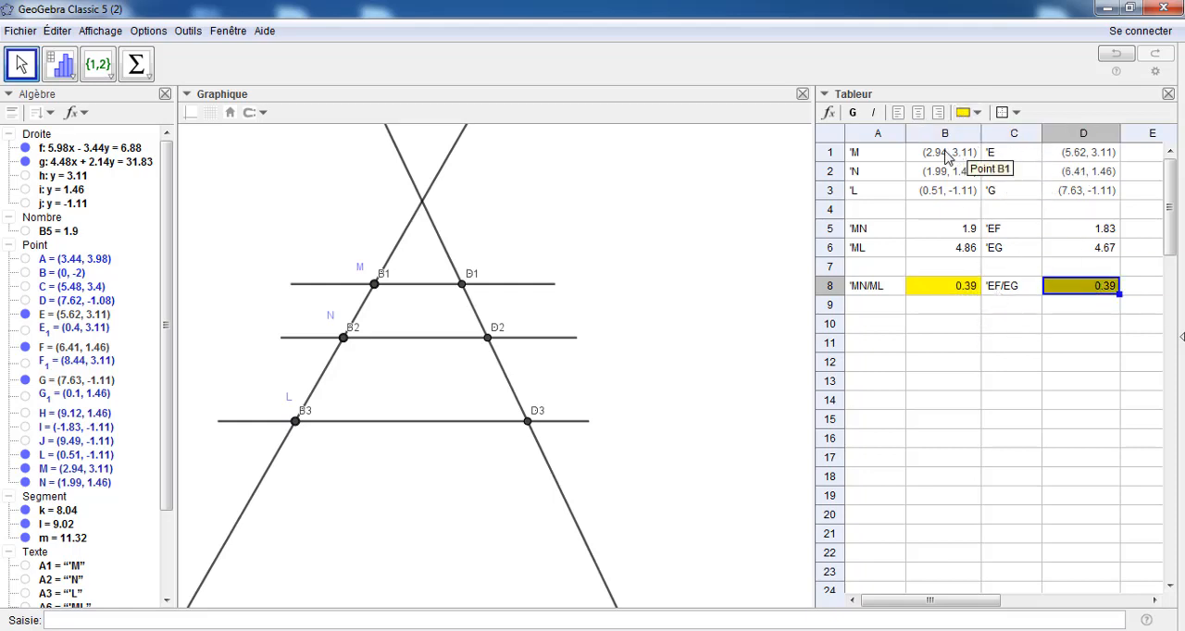
Centre the contents of spreadsheet ranges B1:B8 and D1:D8
drag(921, 152, 948, 289)
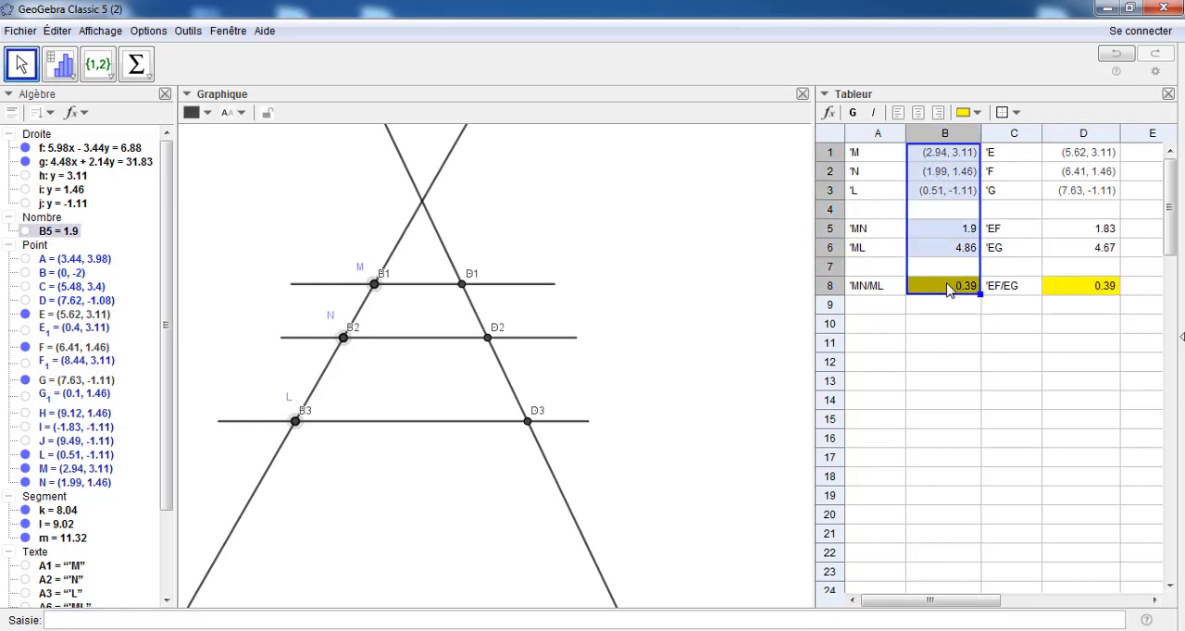
click(923, 118)
drag(1079, 156, 1095, 290)
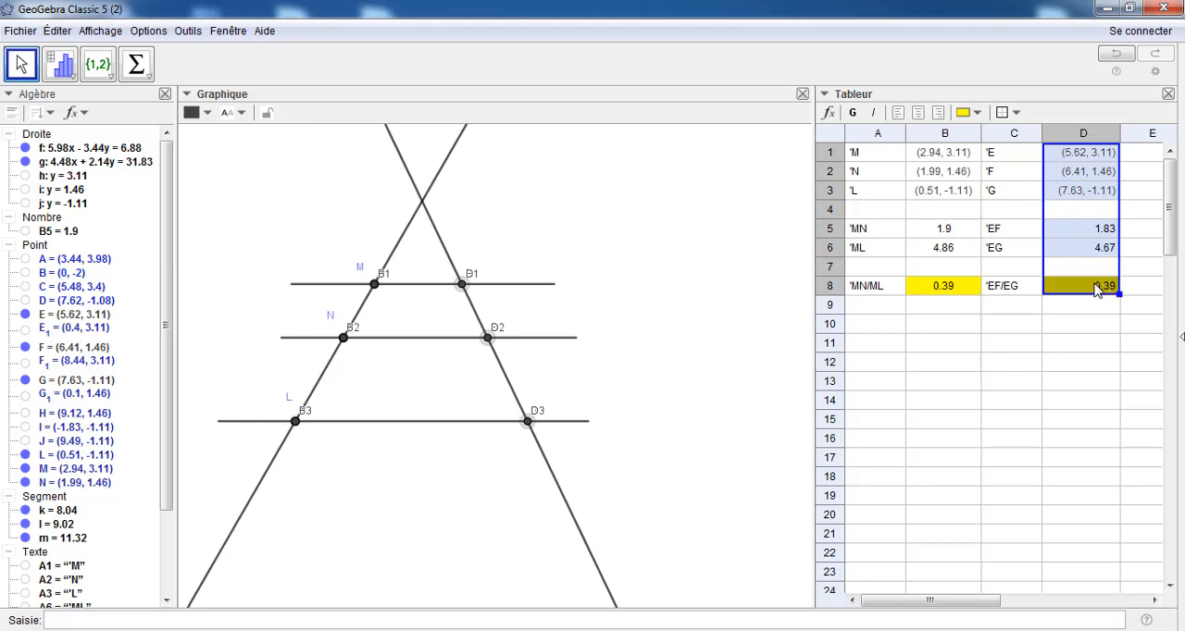
click(922, 117)
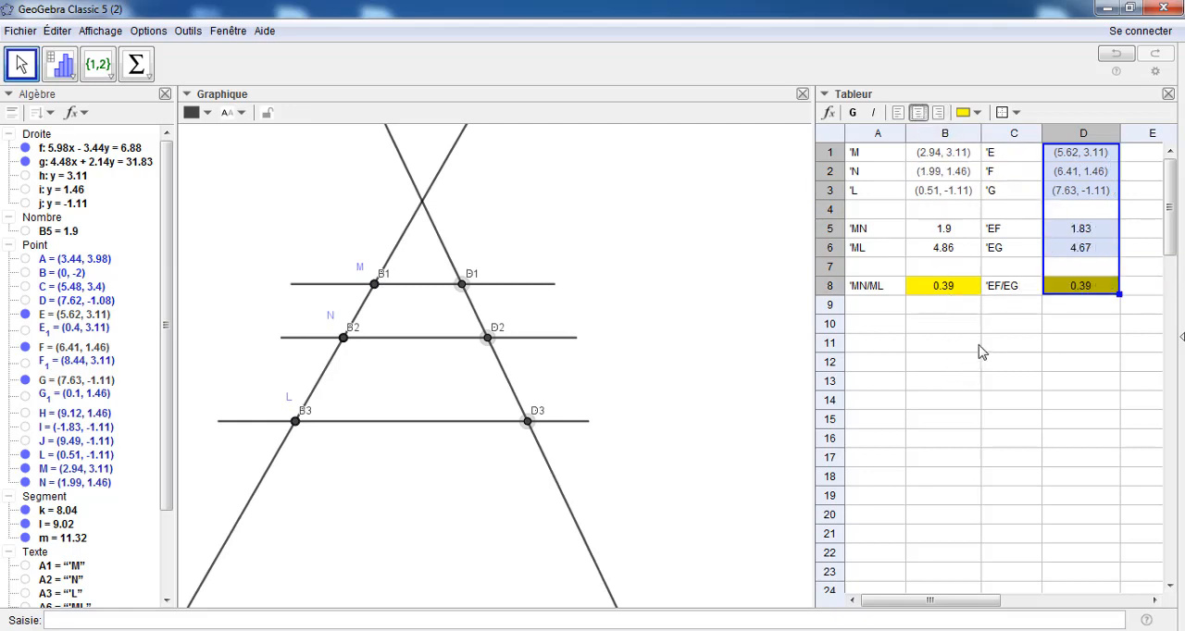
Make the ratio row A8:D8 bold in the spreadsheet
click(1014, 288)
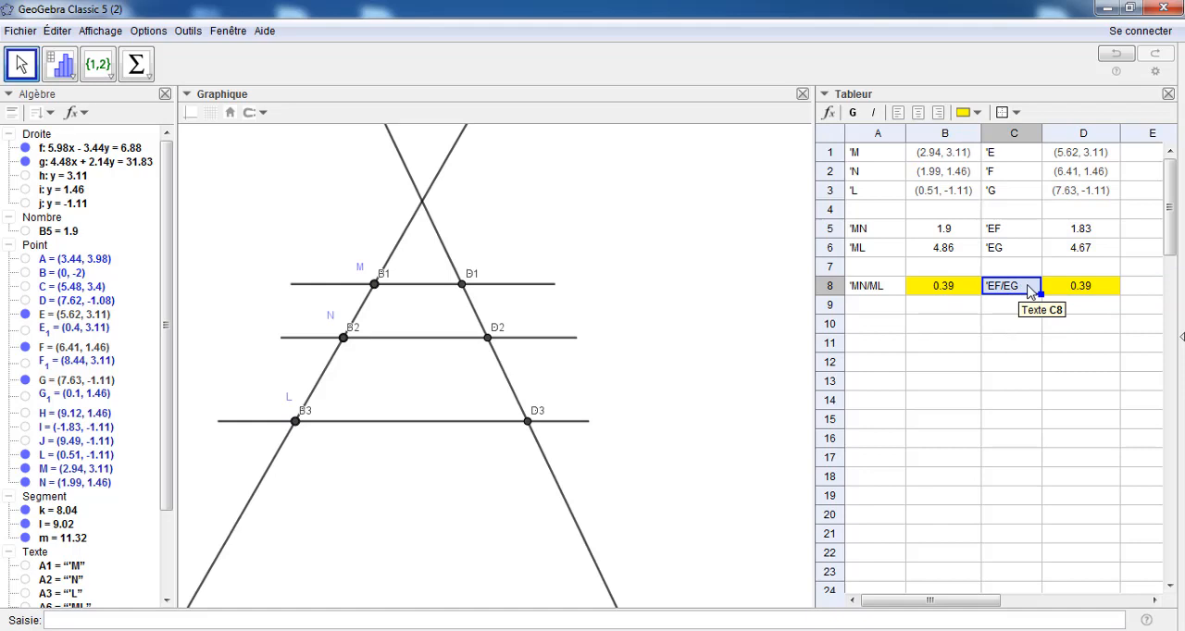
click(1085, 293)
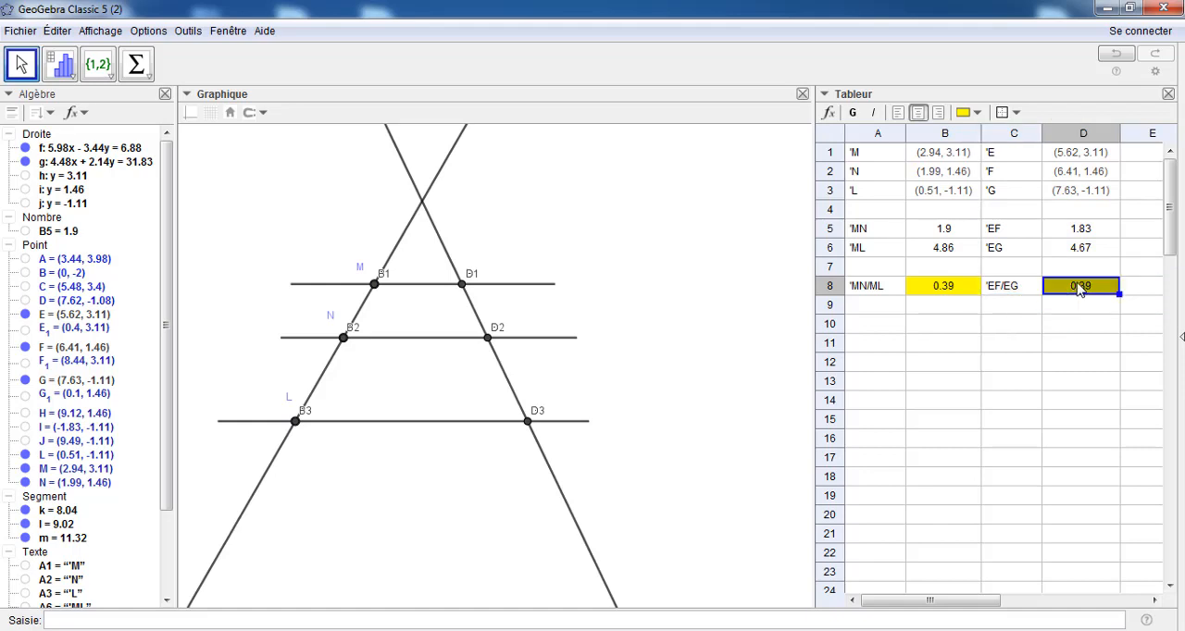
drag(1075, 289, 878, 287)
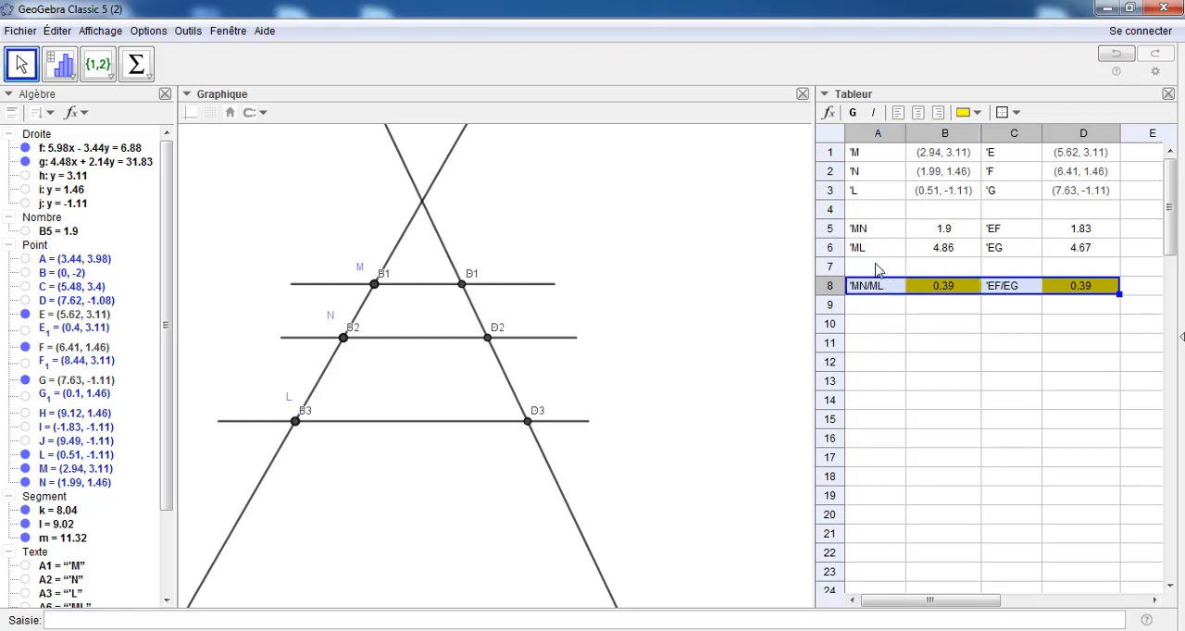
click(853, 112)
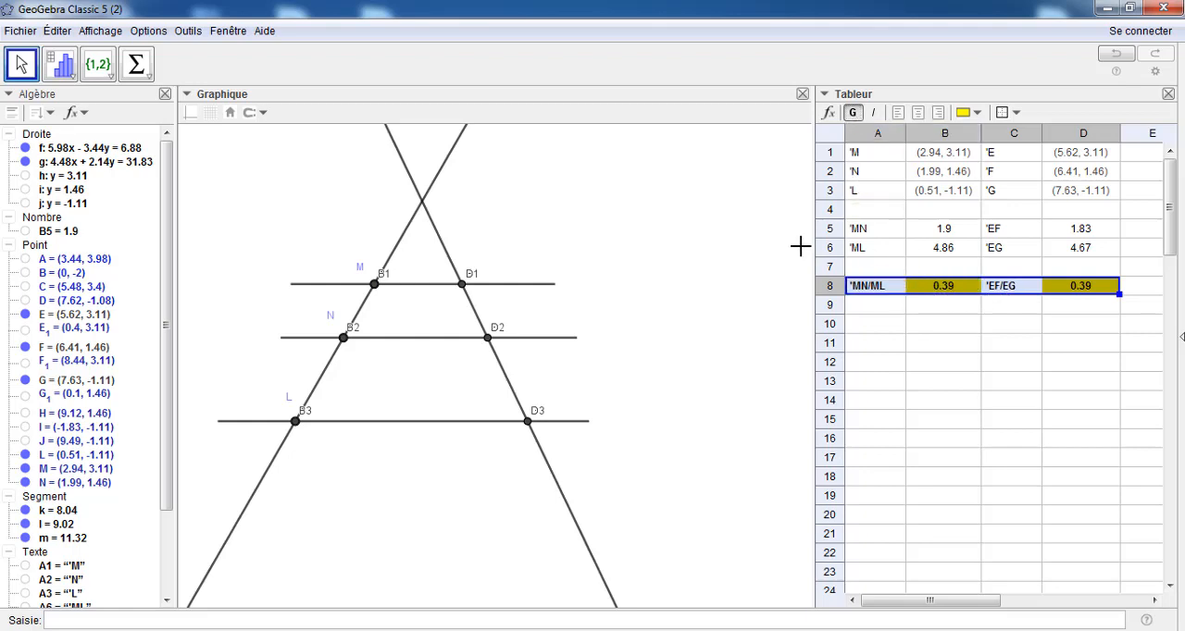
click(1091, 384)
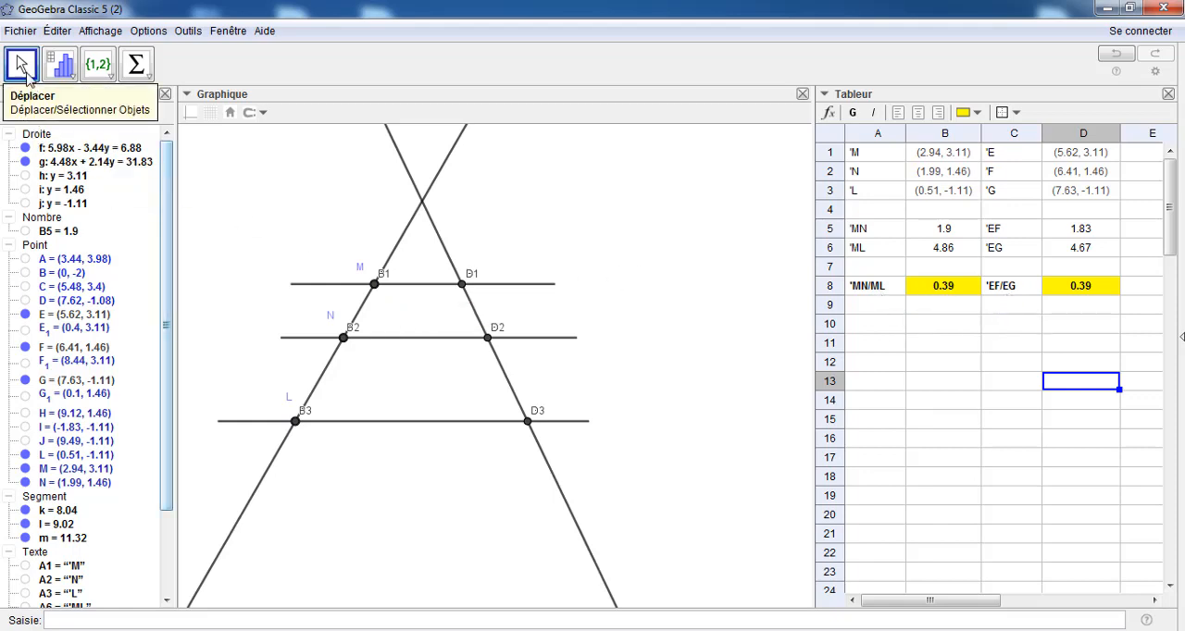
Move point N slightly down its line in the construction, to about (1.98, 1.45)
drag(349, 339, 343, 339)
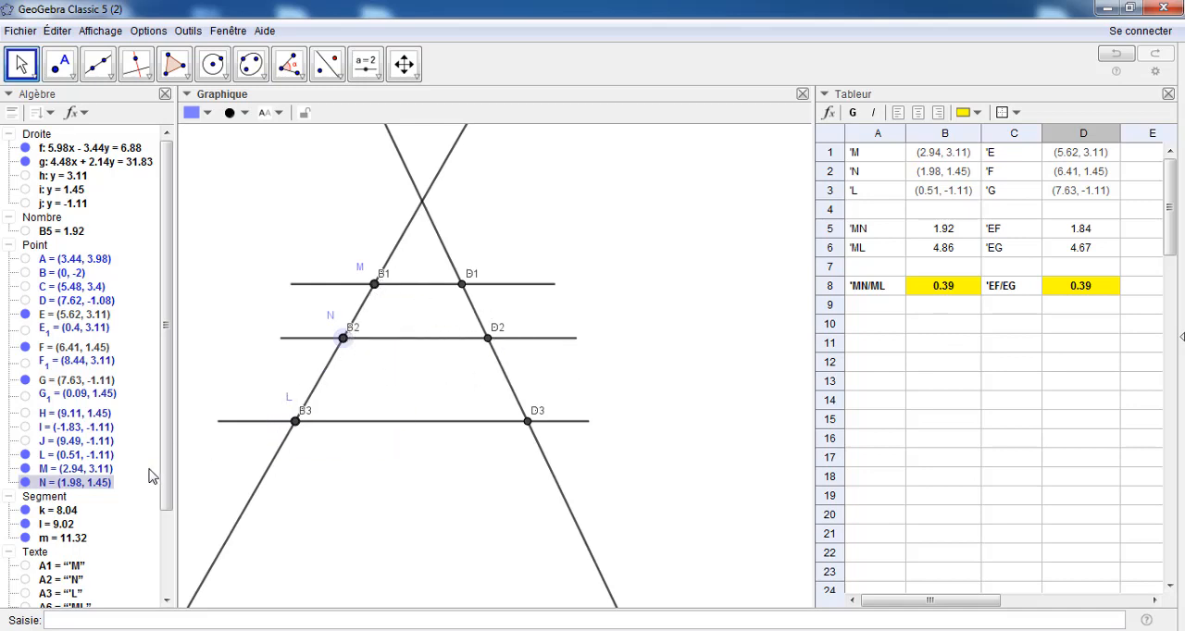
drag(165, 482, 166, 479)
drag(165, 491, 165, 588)
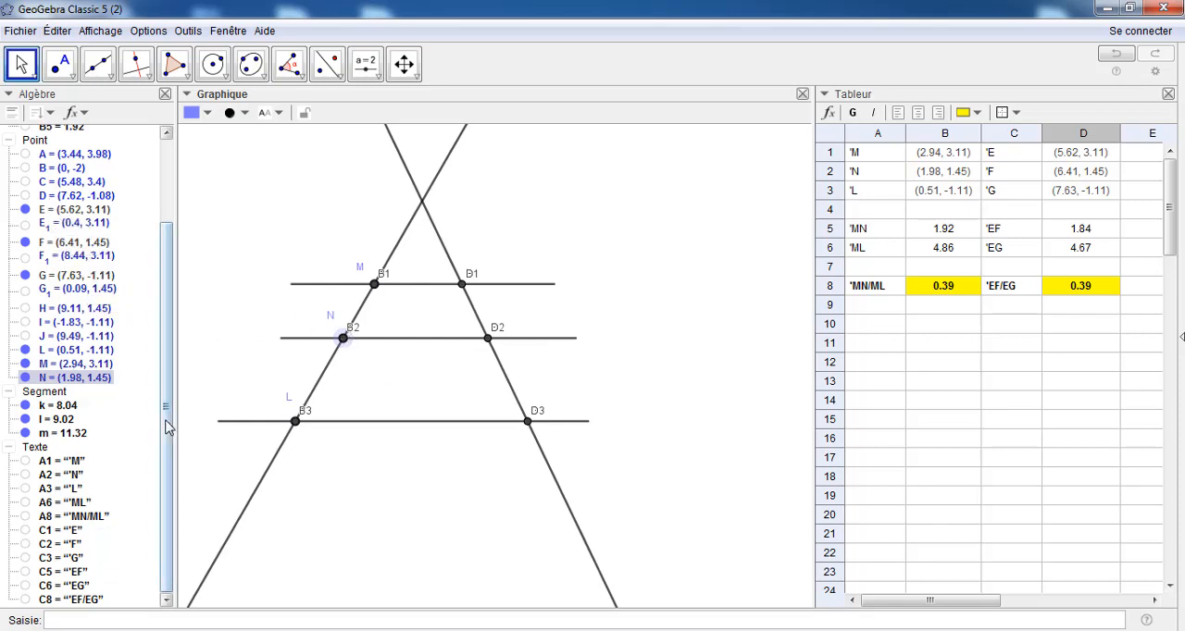
drag(167, 426, 173, 376)
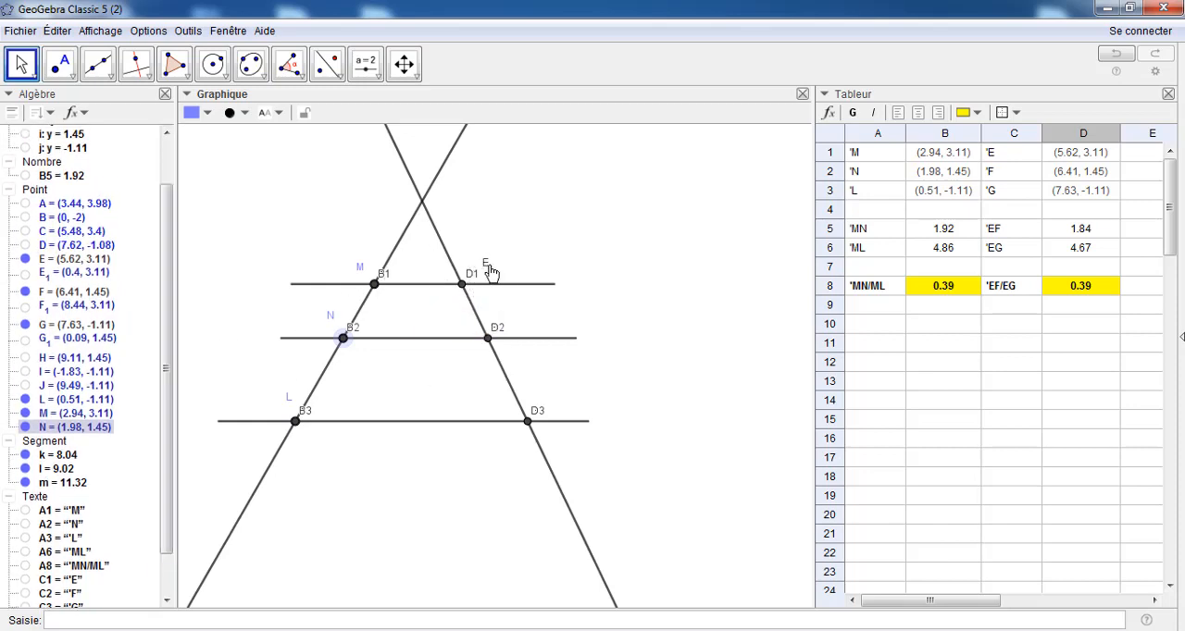
Separate the overlapping labels and hide the duplicate spreadsheet points D1 and B1 that coincide with points E and M
mouse_move(491, 272)
mouse_down()
mouse_move(494, 262)
mouse_move(500, 288)
mouse_move(479, 263)
mouse_up()
right_click(478, 258)
click(497, 313)
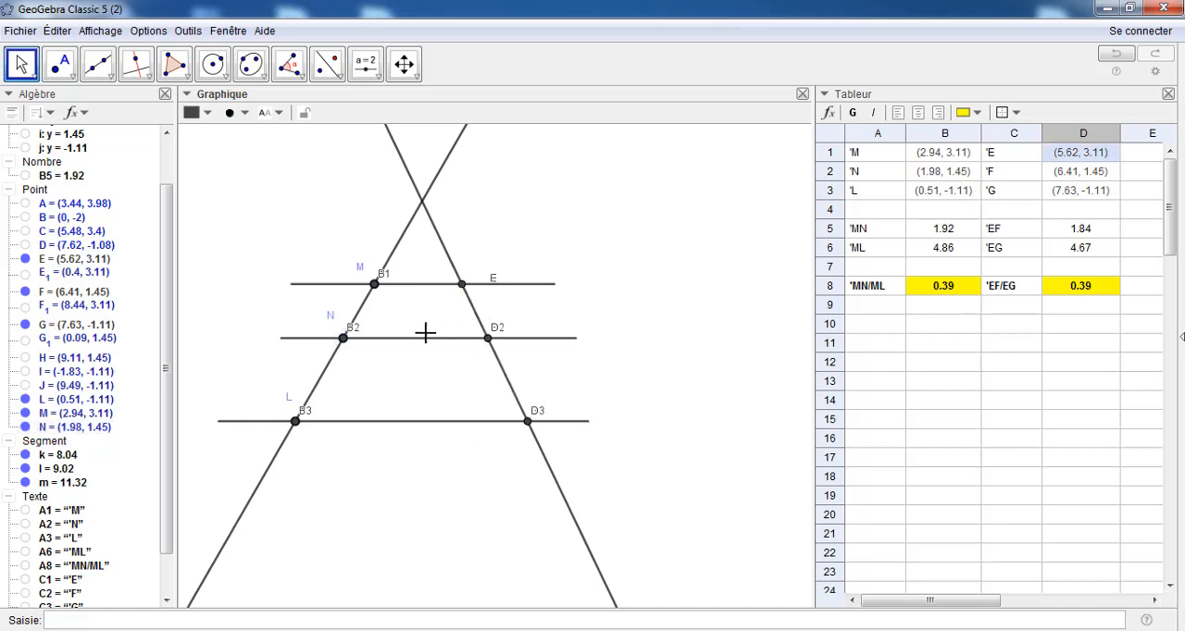
drag(387, 275, 405, 281)
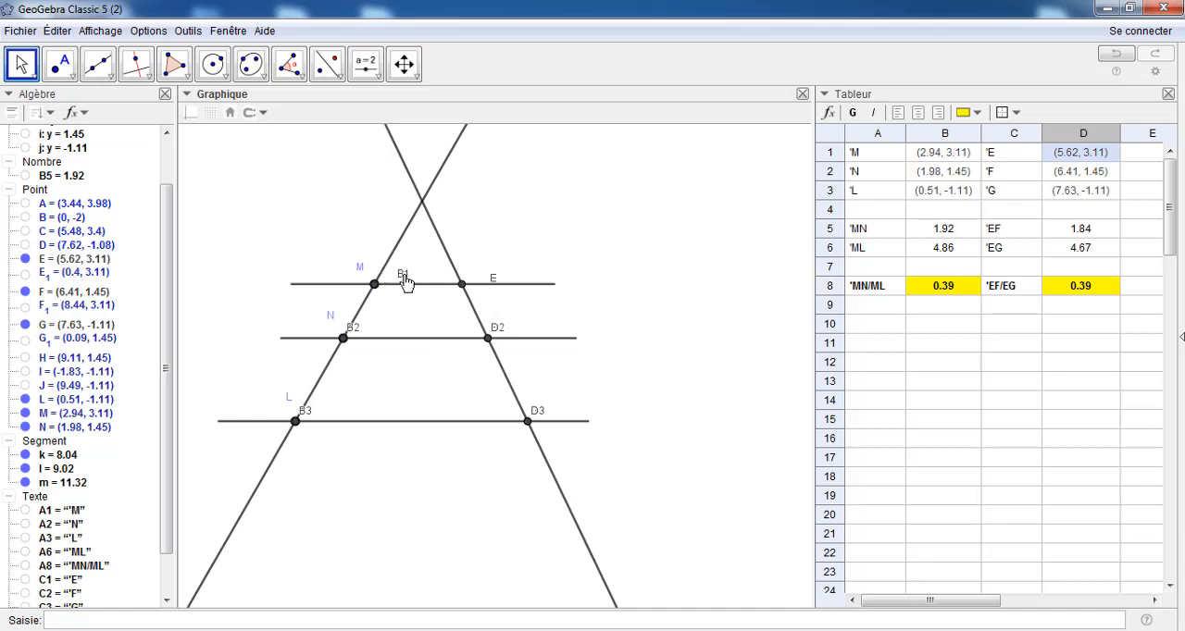
right_click(407, 272)
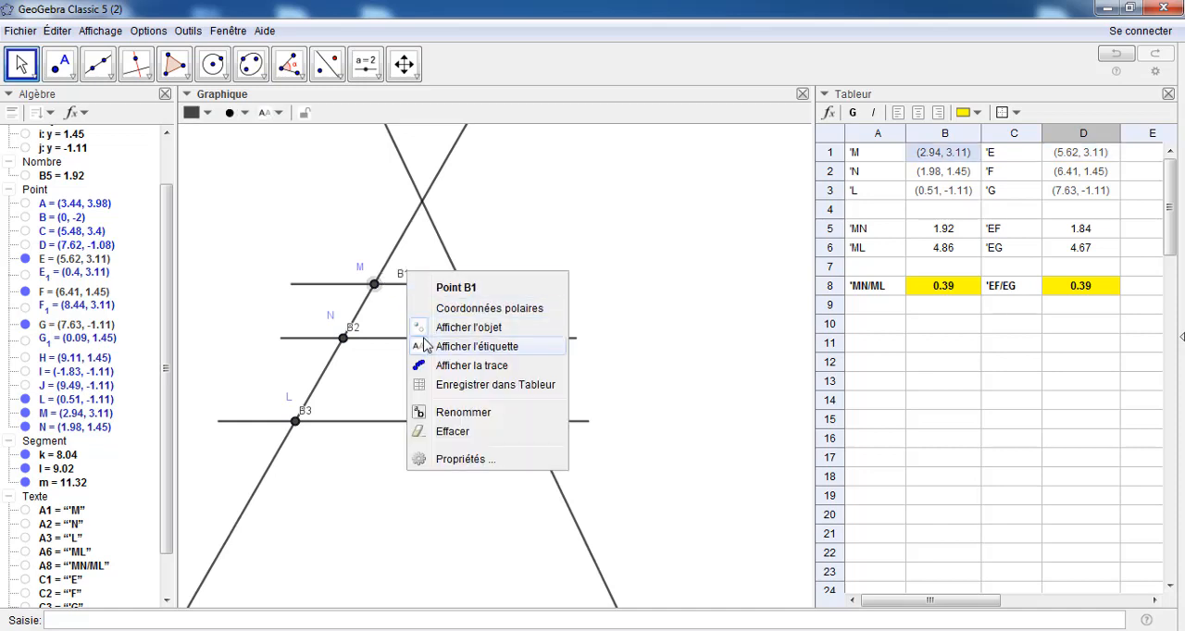
click(426, 345)
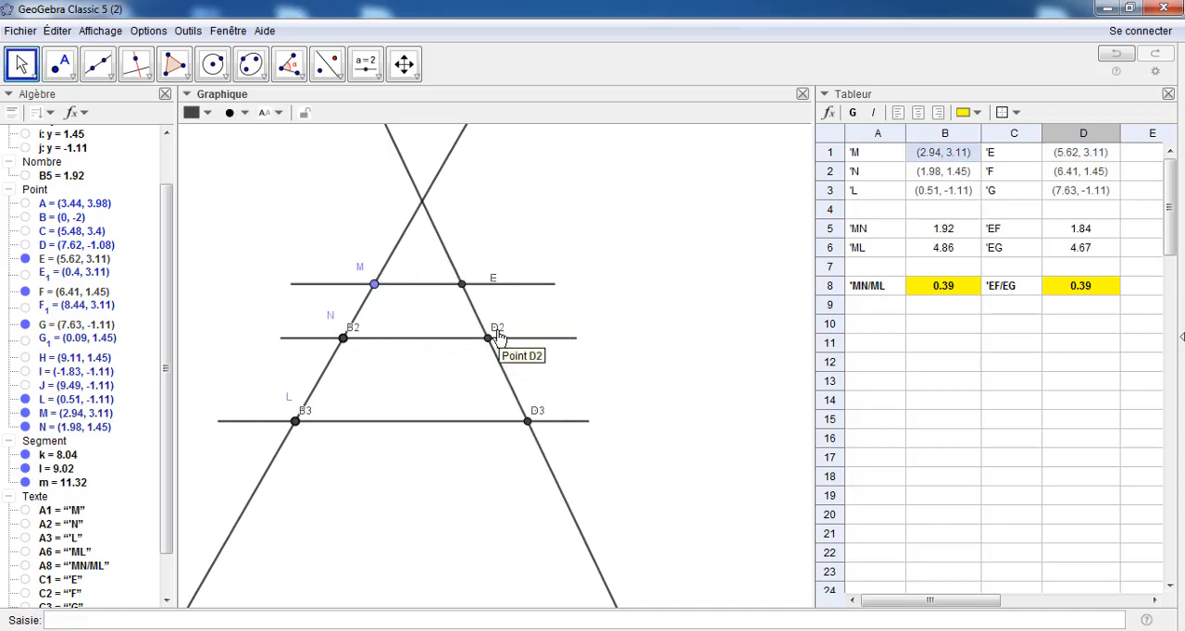
Pull the D2 and D3 labels away from F and G and hide these duplicate spreadsheet points
drag(497, 335, 520, 332)
right_click(522, 330)
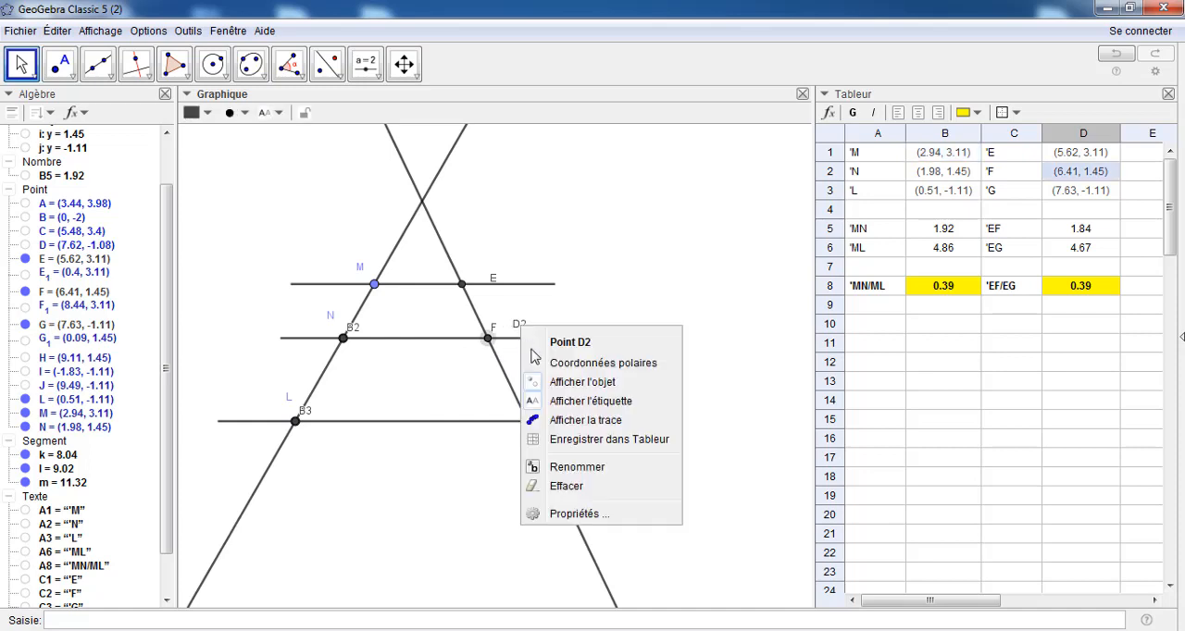
click(540, 401)
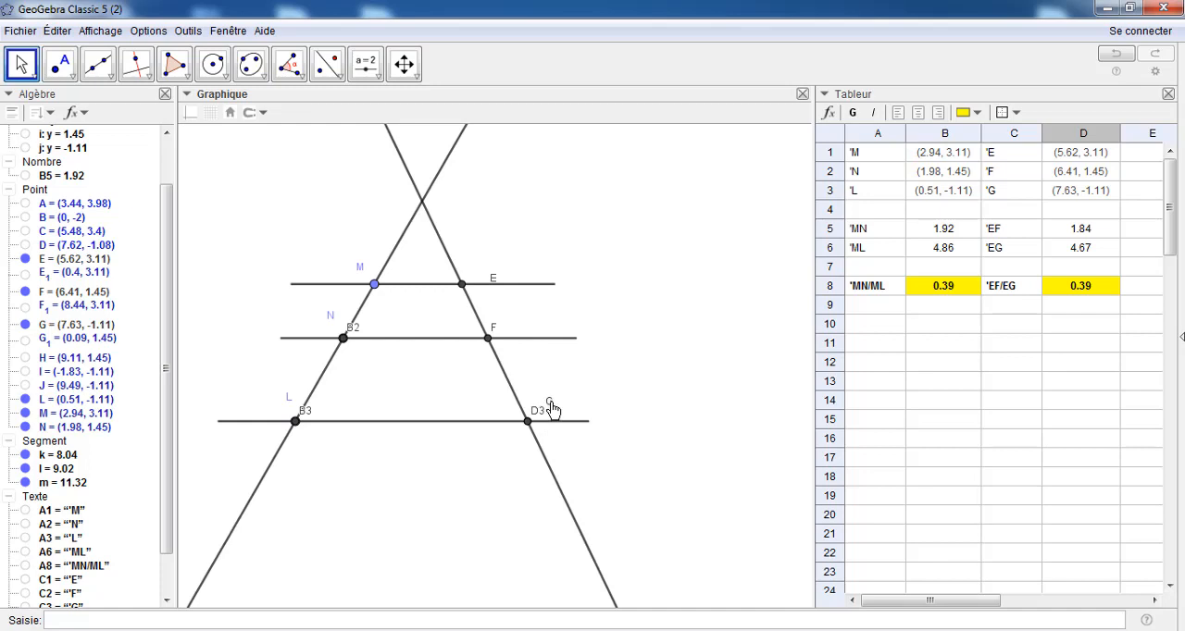
mouse_move(551, 404)
mouse_down()
mouse_move(532, 410)
mouse_move(550, 406)
mouse_up()
right_click(552, 402)
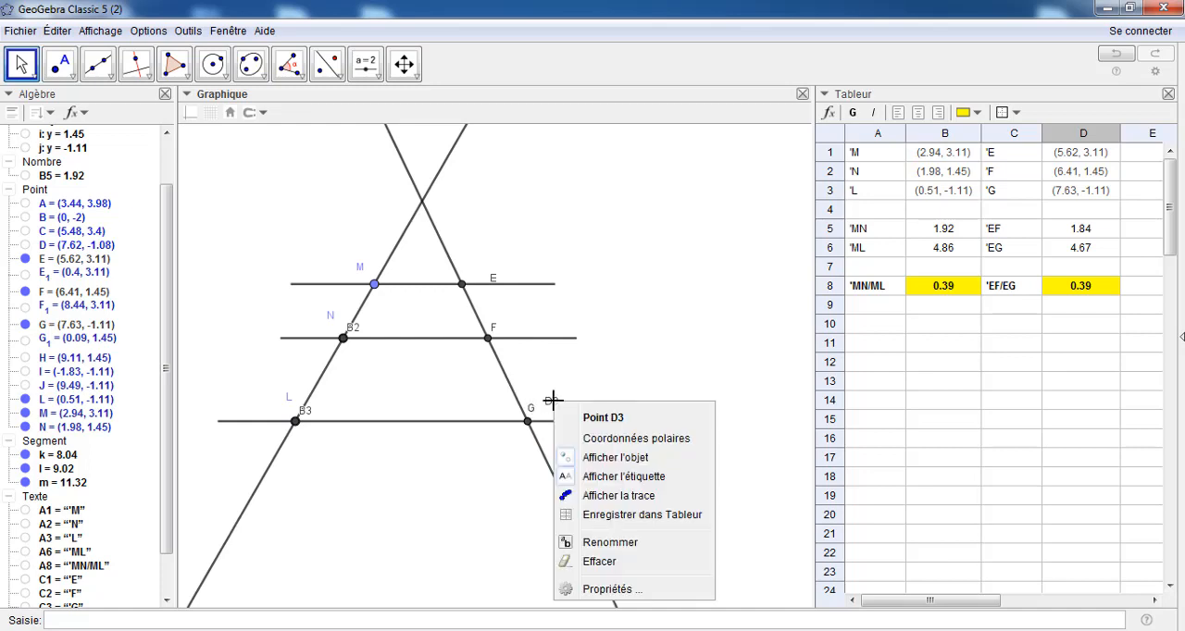
click(566, 459)
Hide the duplicate spreadsheet points B3 and B2 that coincide with L and N, and bring label E closer to its point
drag(308, 412, 338, 423)
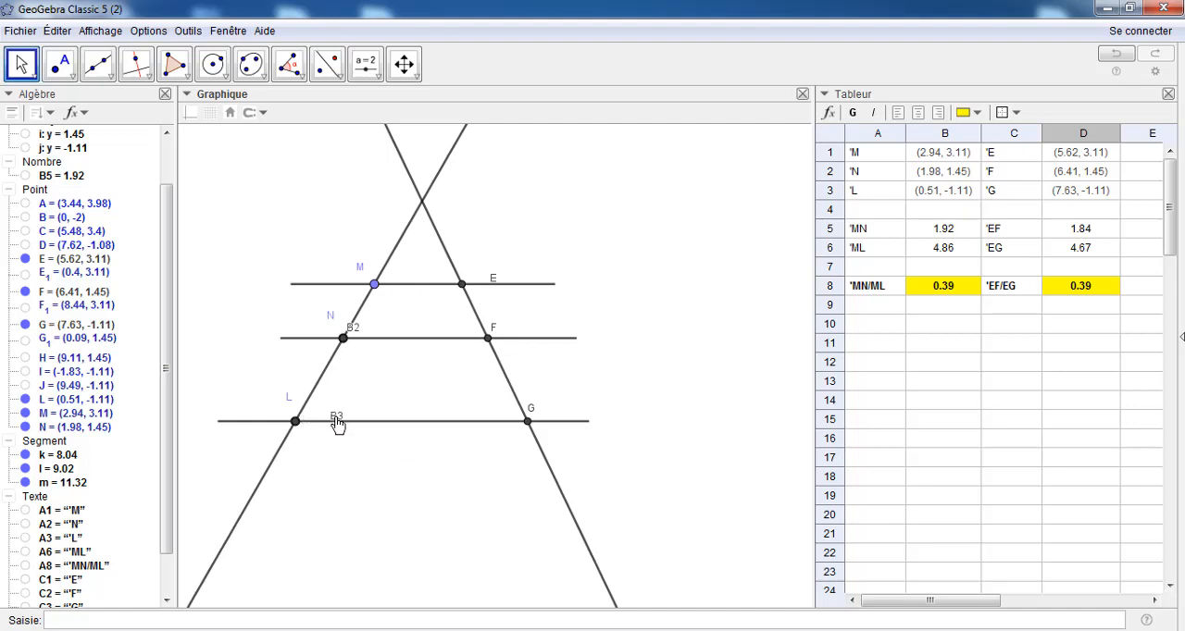
right_click(338, 423)
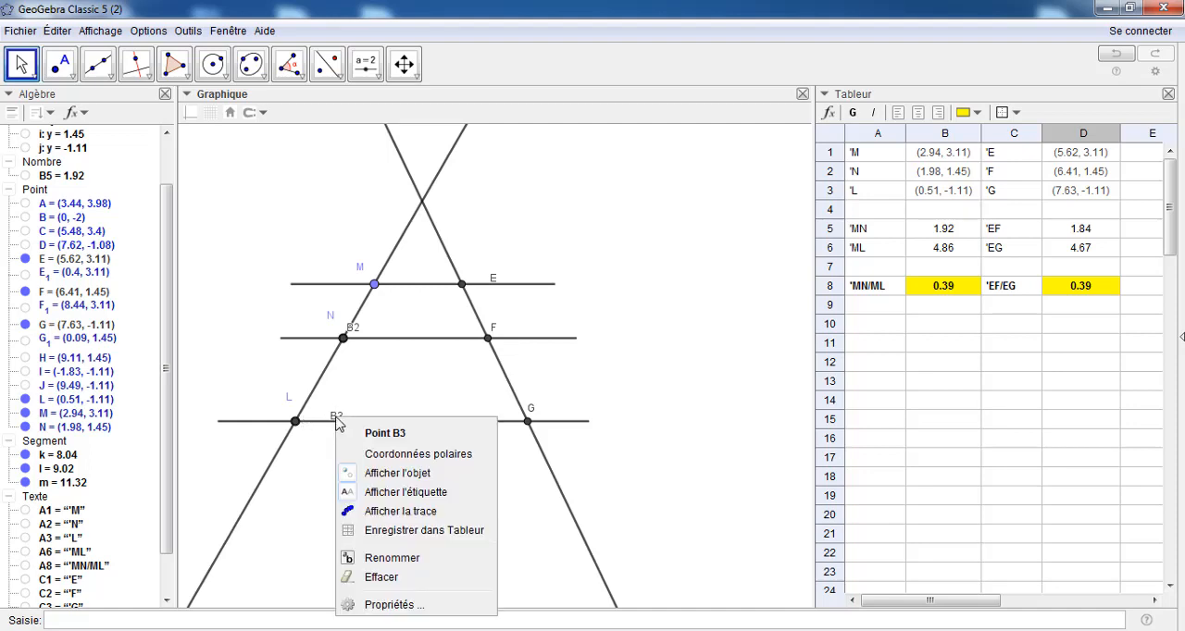
click(343, 478)
drag(352, 339, 369, 361)
right_click(368, 360)
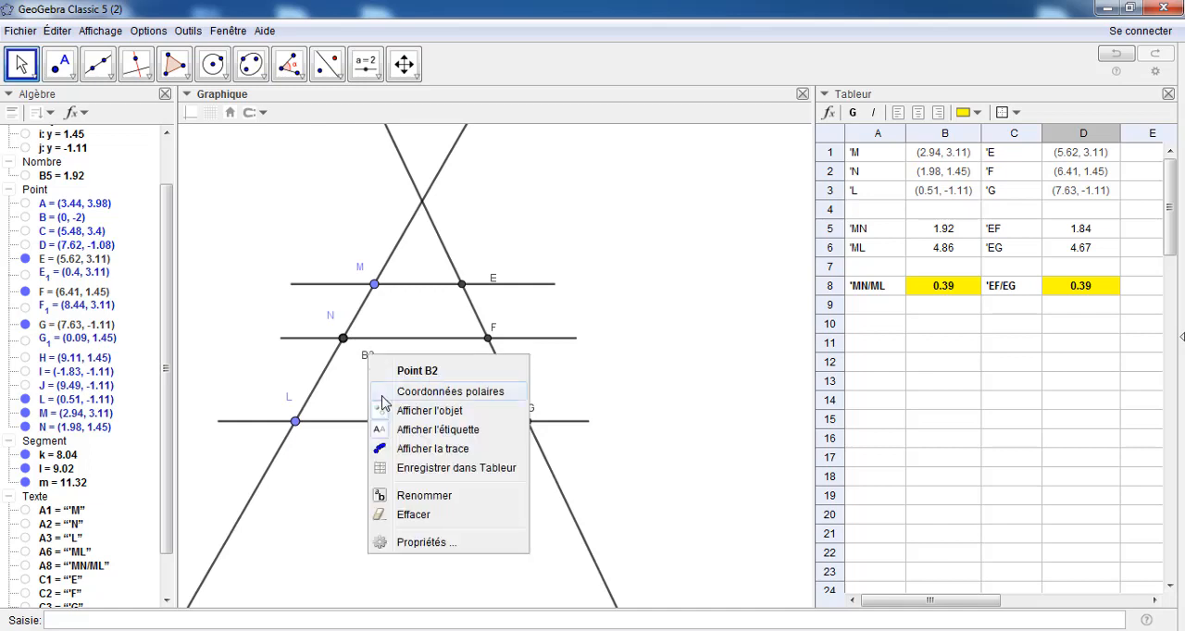
click(388, 419)
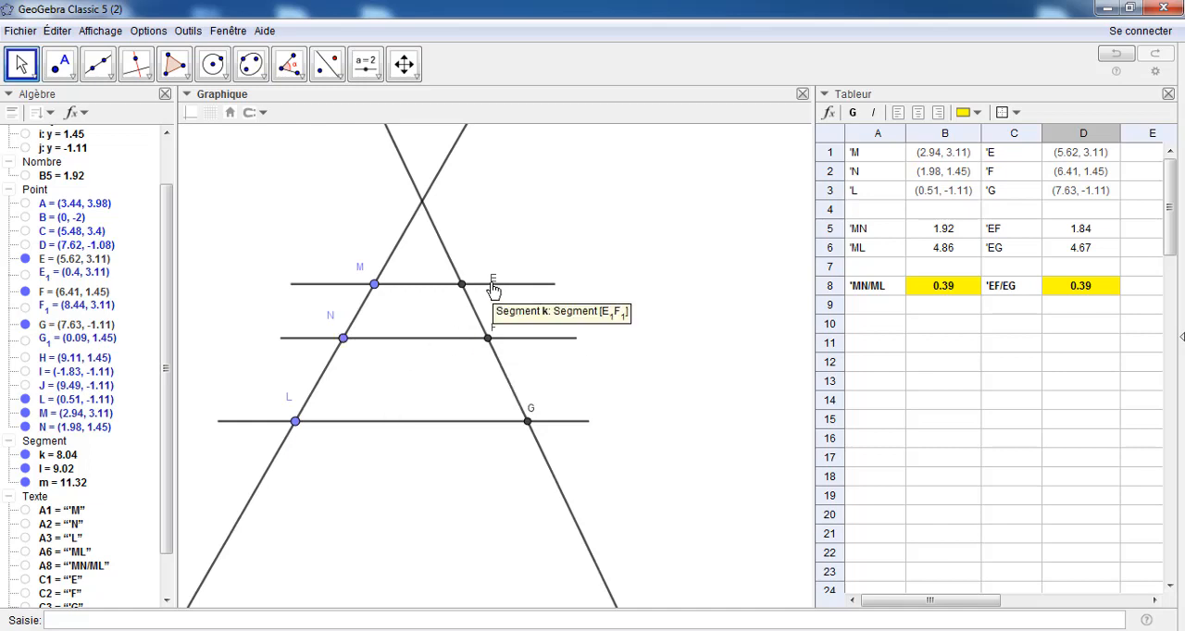
drag(493, 287, 471, 289)
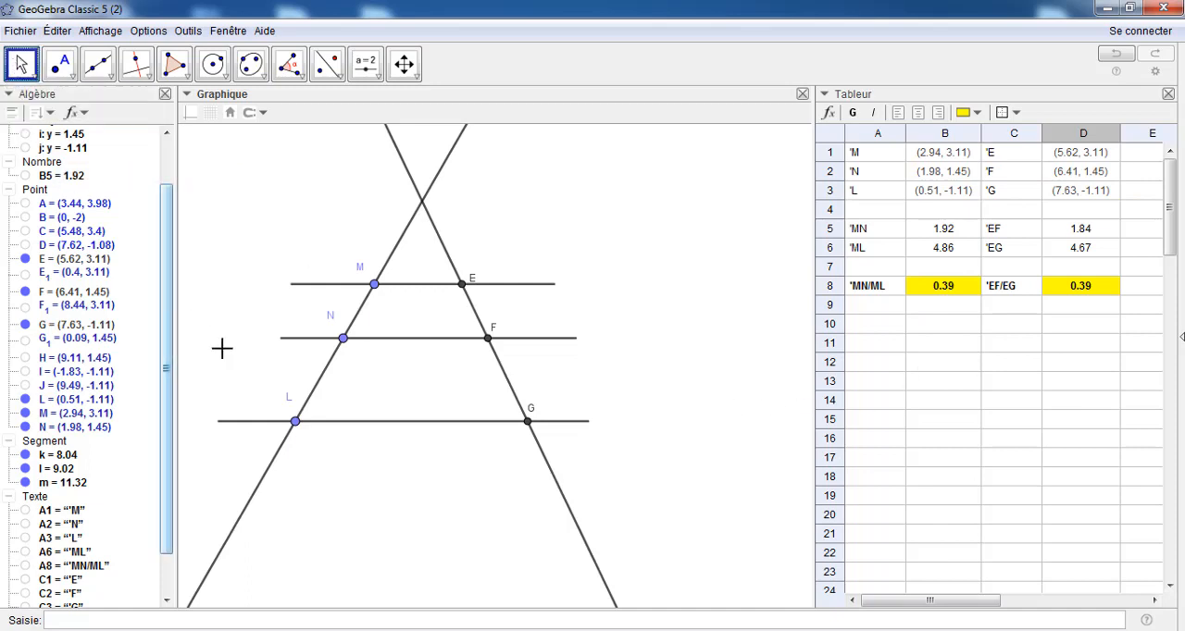
Slide points L, N and M along their line to about (0.71, -0.77), (1.8, 1.14) and (3.17, 3.51) to test the ratios
mouse_move(295, 421)
mouse_down()
mouse_move(306, 404)
mouse_move(286, 446)
mouse_move(295, 424)
mouse_up()
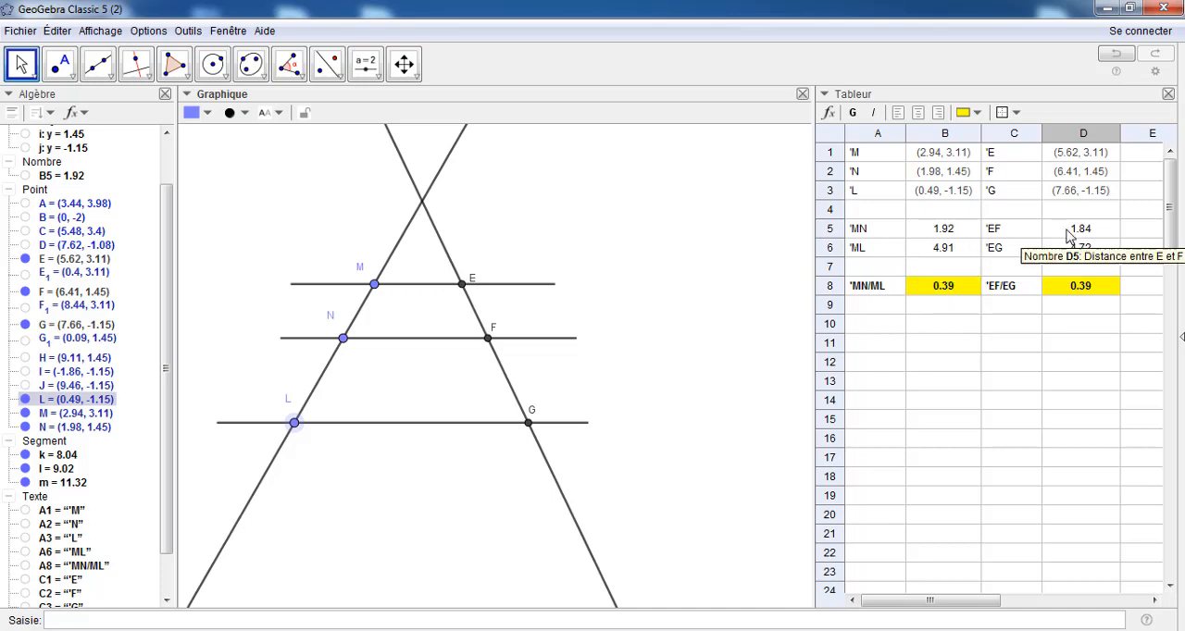
mouse_move(294, 426)
mouse_down()
mouse_move(300, 406)
mouse_move(302, 417)
mouse_up()
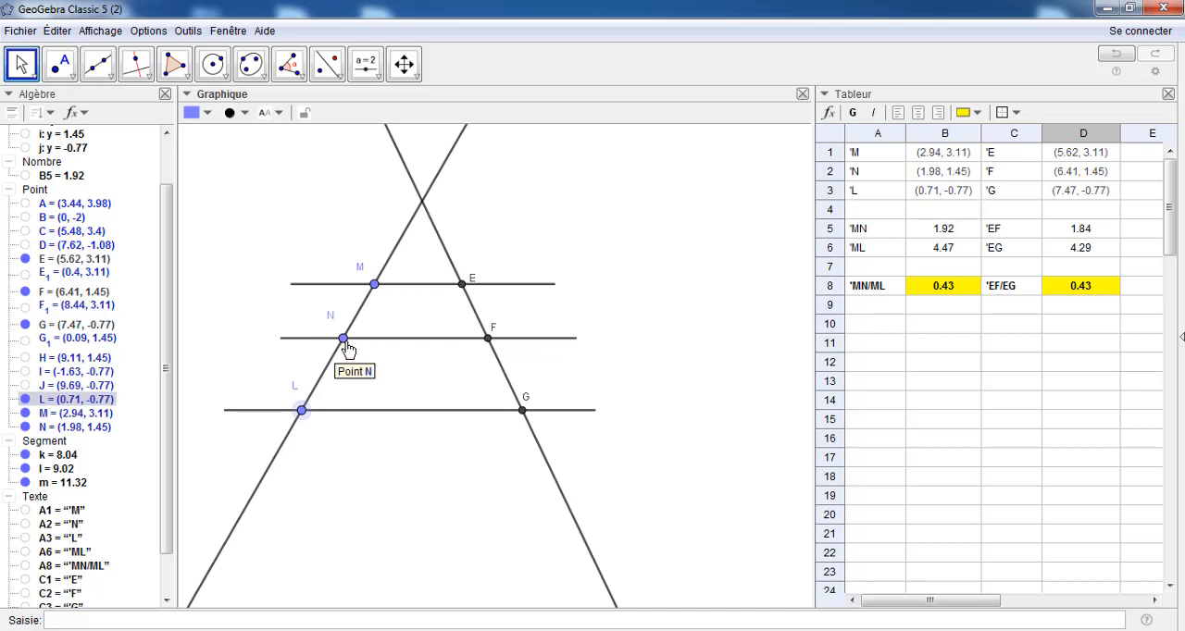
drag(344, 346, 344, 360)
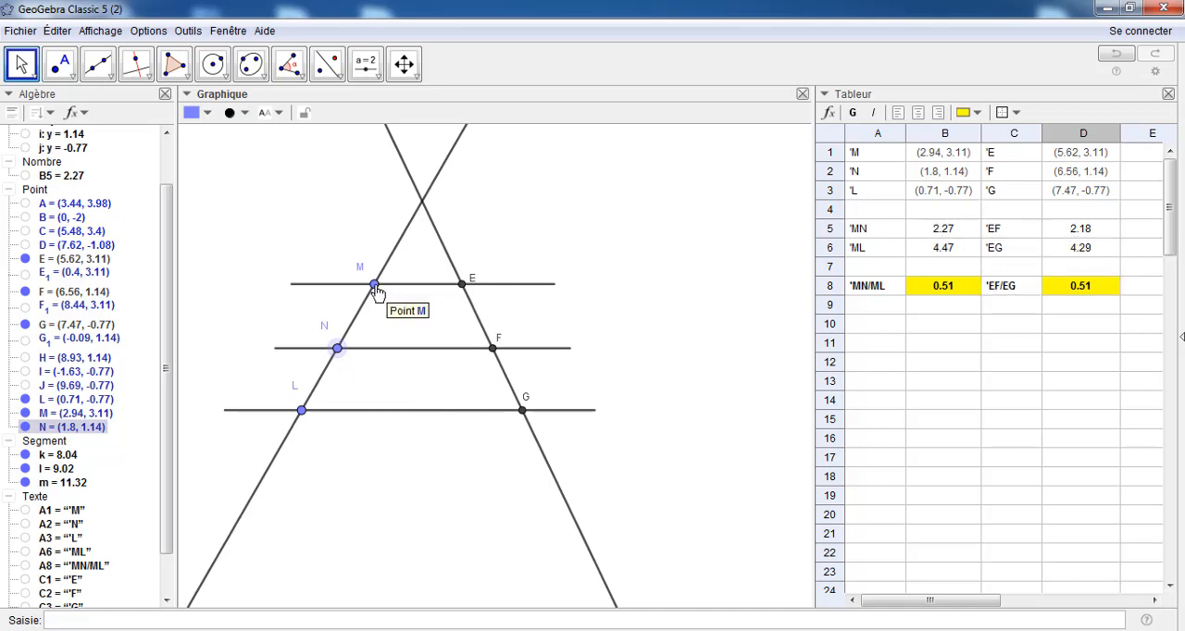
mouse_move(375, 286)
mouse_down()
mouse_move(388, 271)
mouse_move(377, 279)
mouse_up()
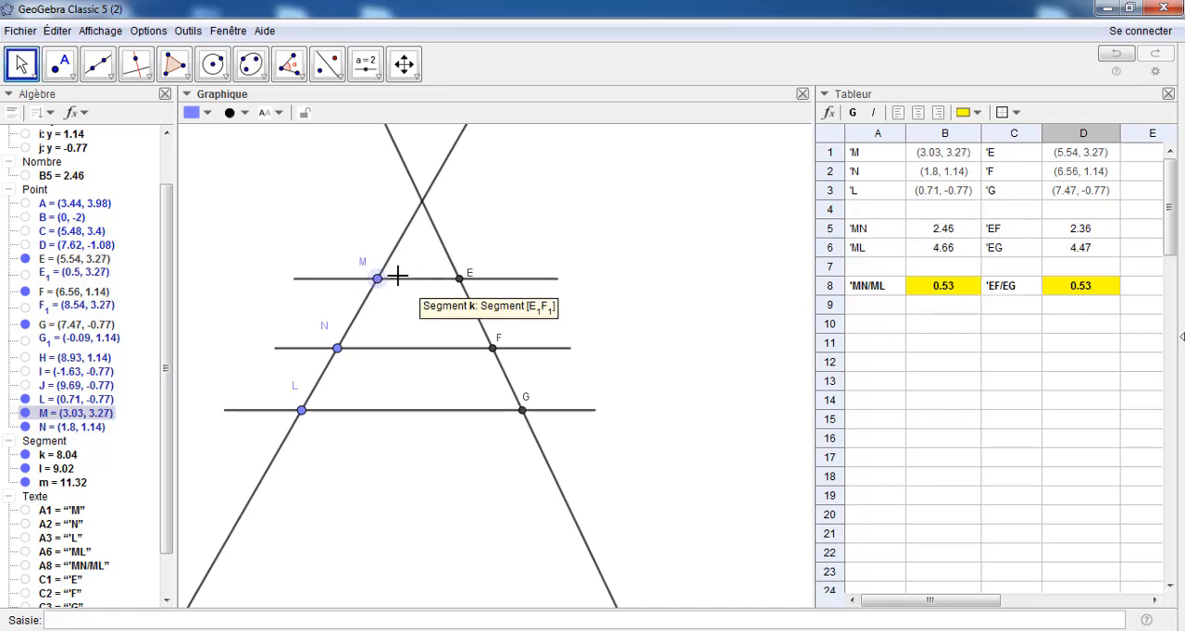
drag(378, 278, 382, 271)
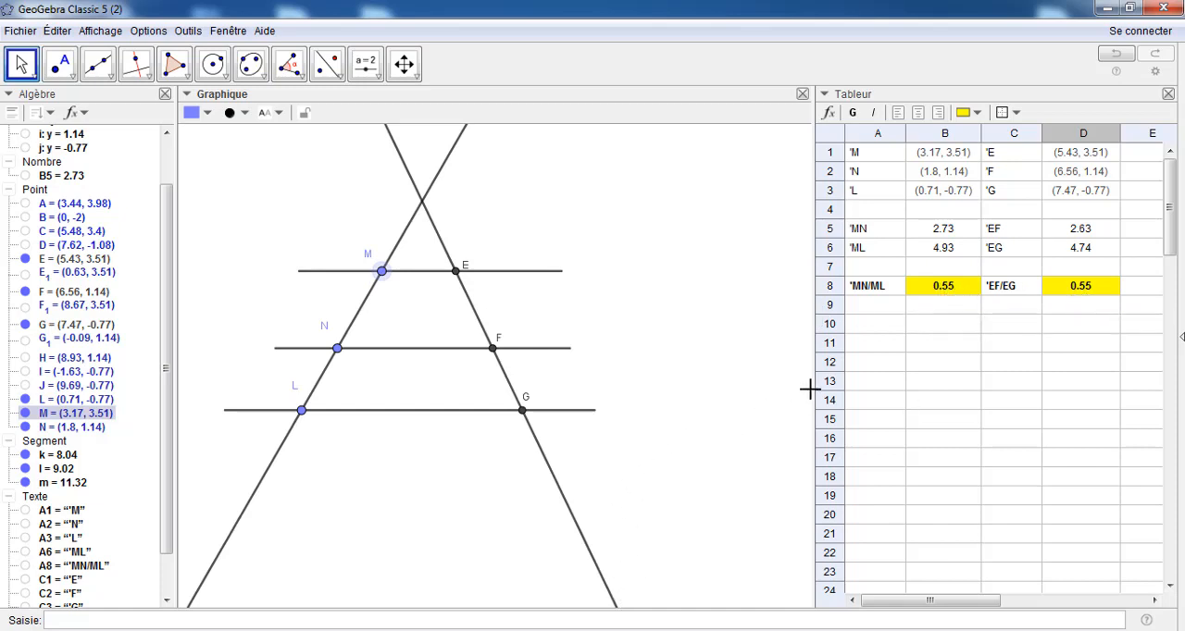
Widen the graphics view by narrowing the spreadsheet, and access the Slider tool group
drag(811, 386, 876, 399)
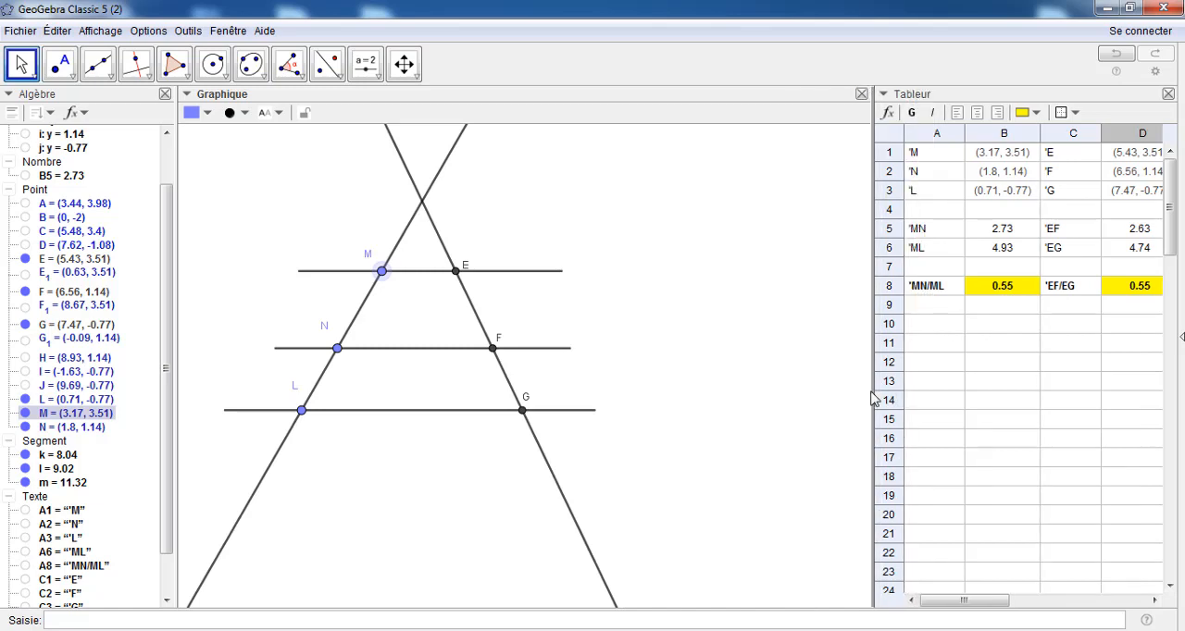
click(370, 66)
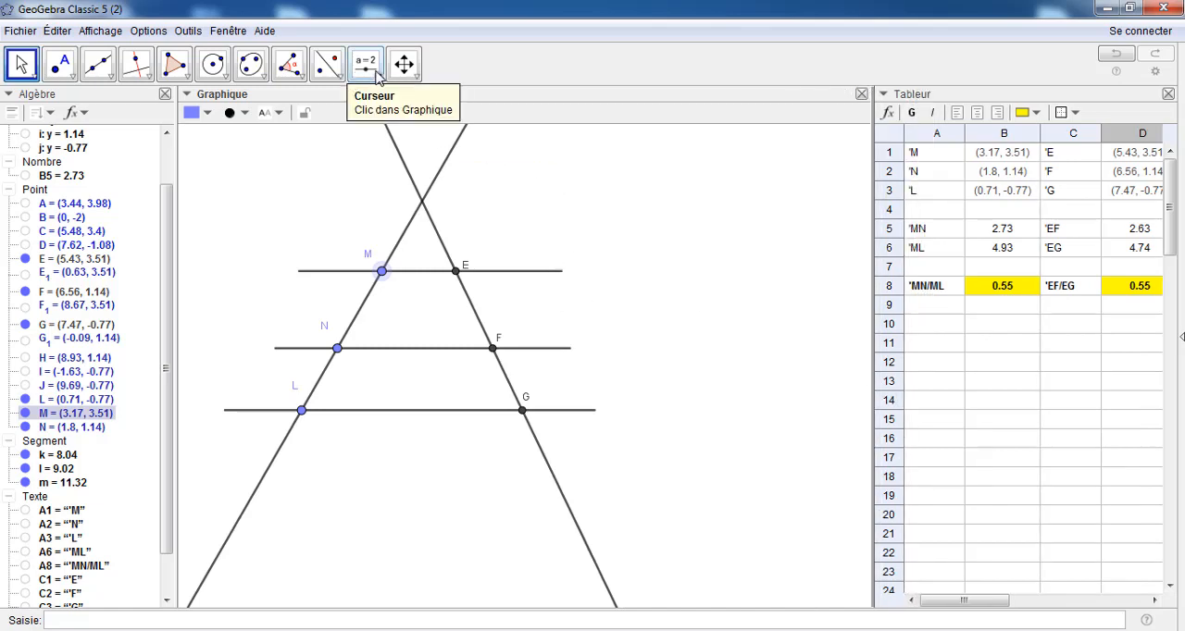
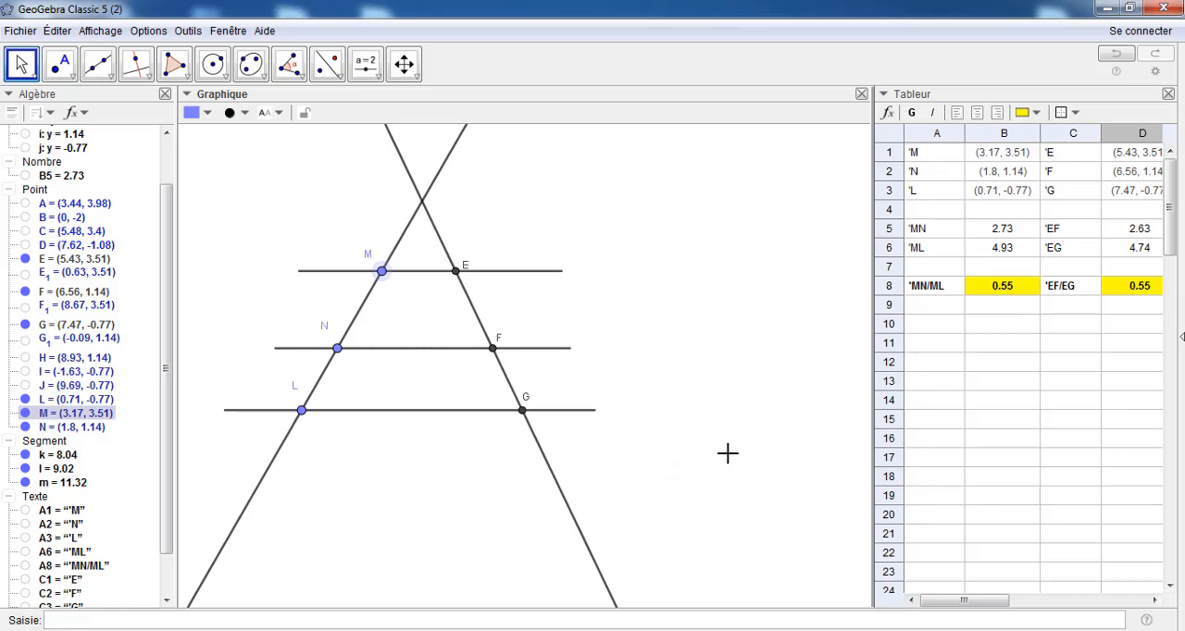
Start a LaTeX text in the empty area beside the figure, near the upper parallel, and insert a fraction template
click(379, 78)
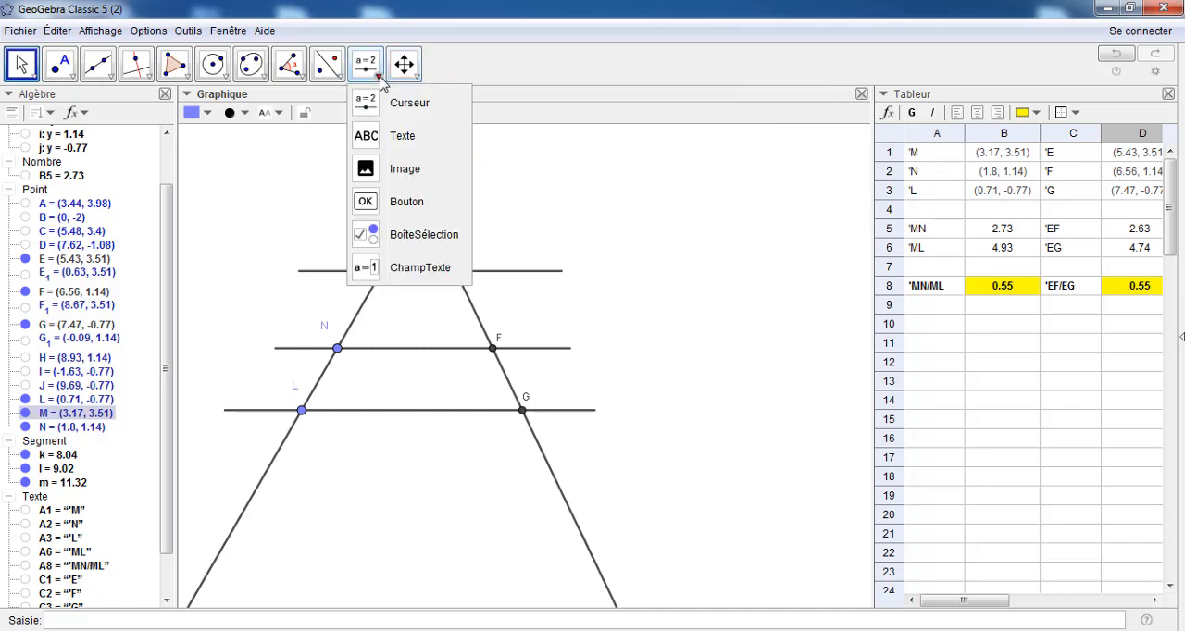
click(385, 138)
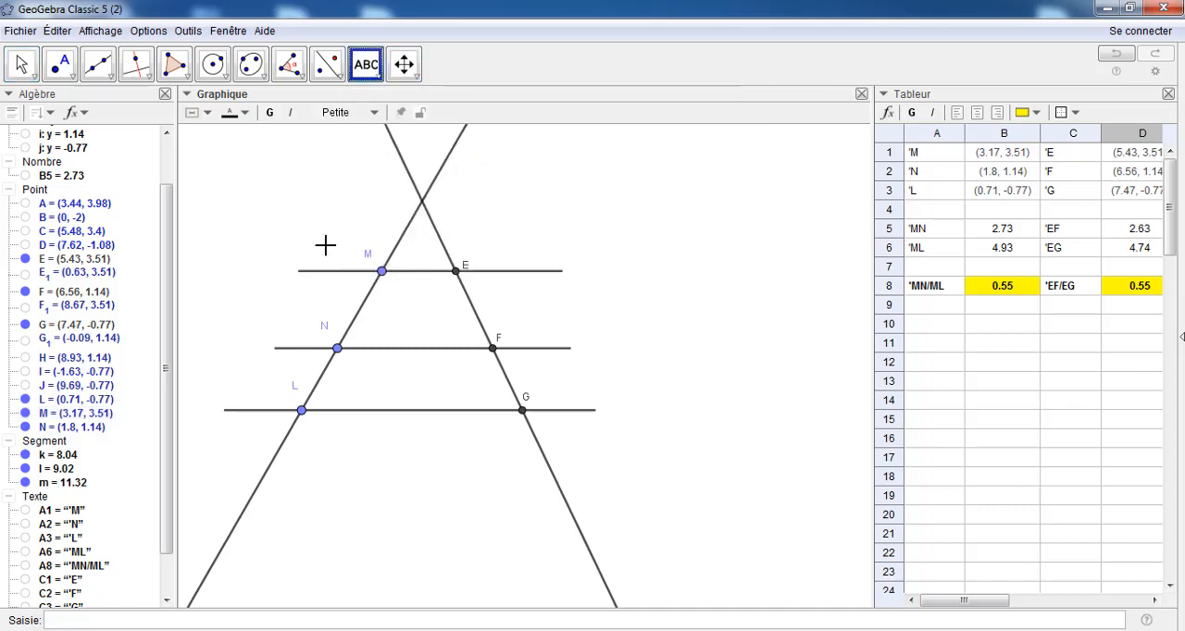
click(642, 225)
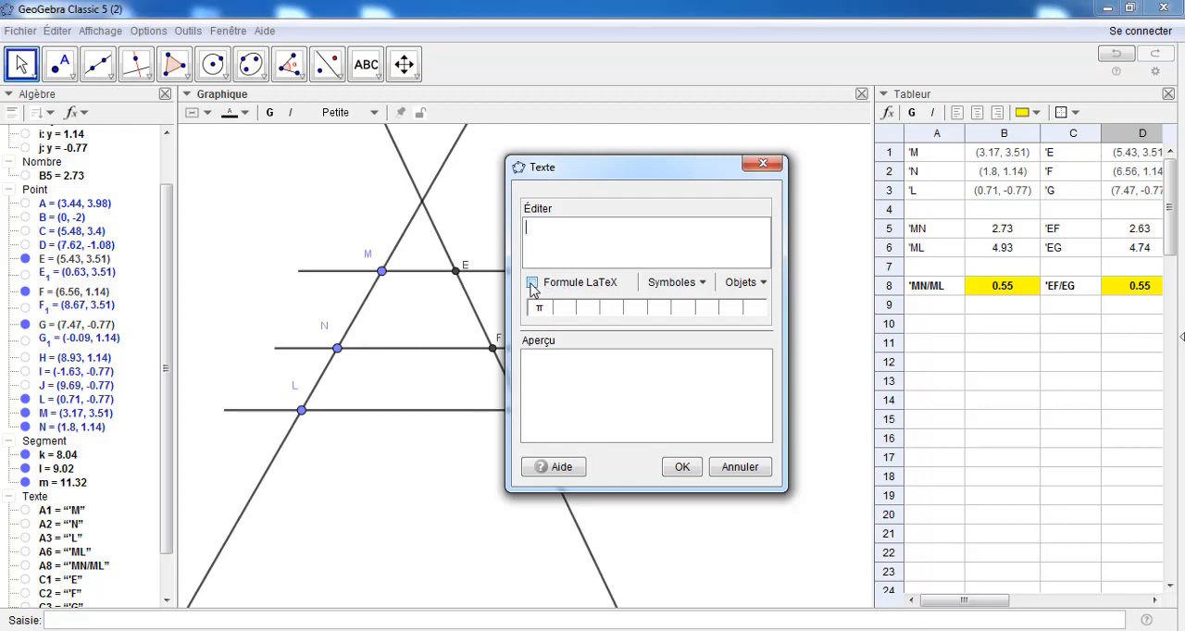
click(532, 284)
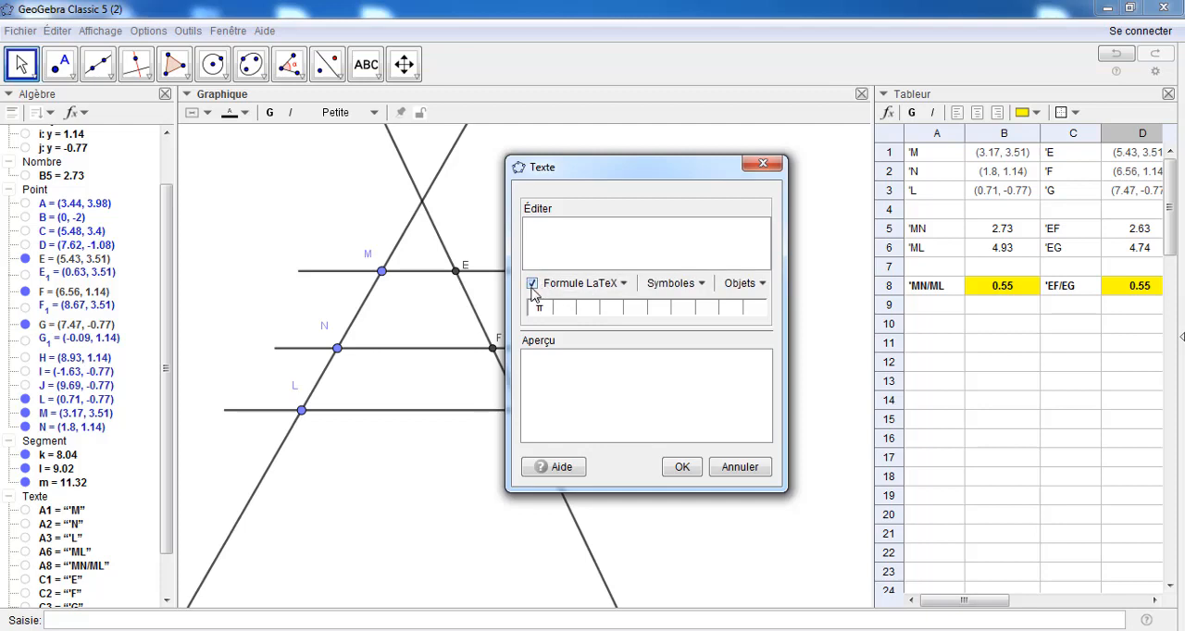
click(624, 285)
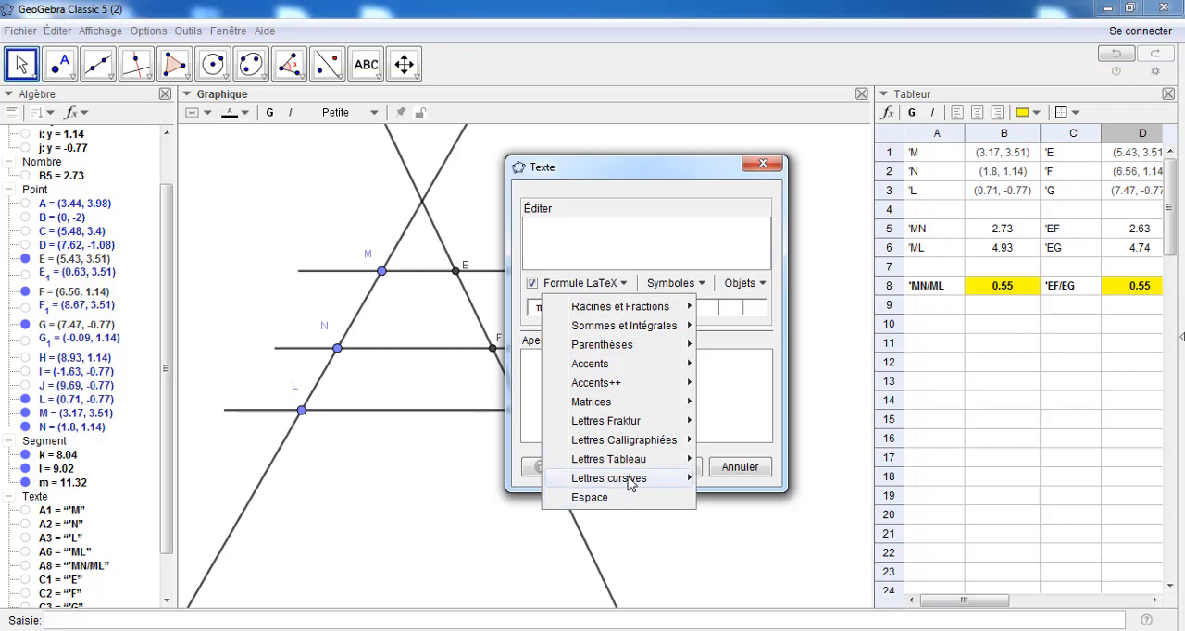
mouse_move(621, 312)
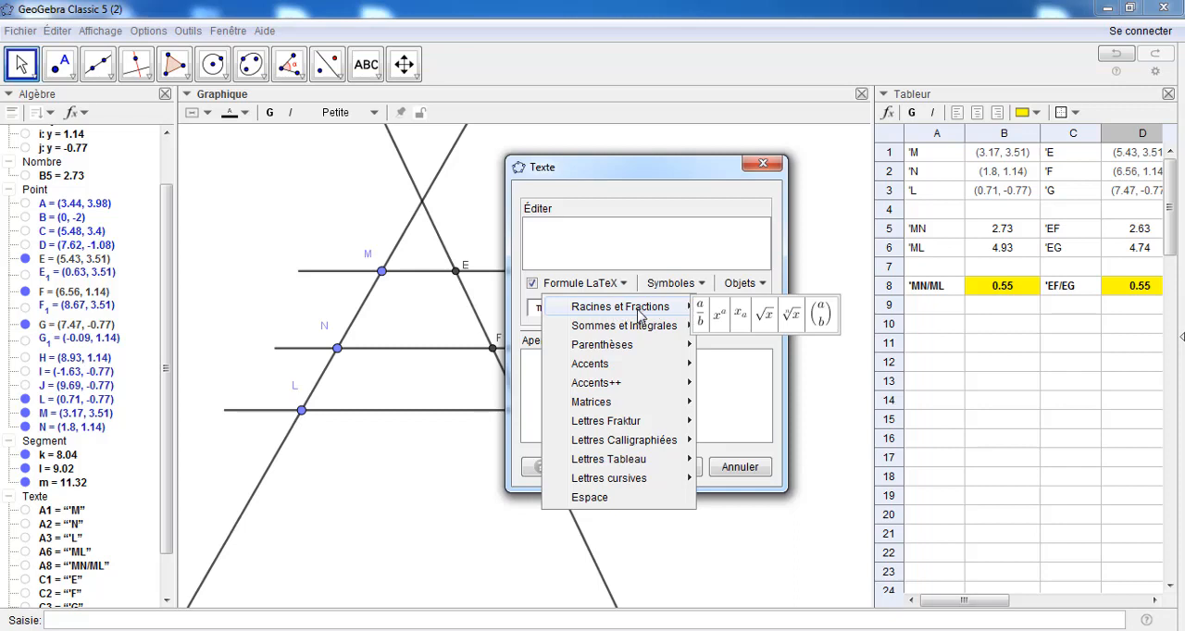
click(701, 318)
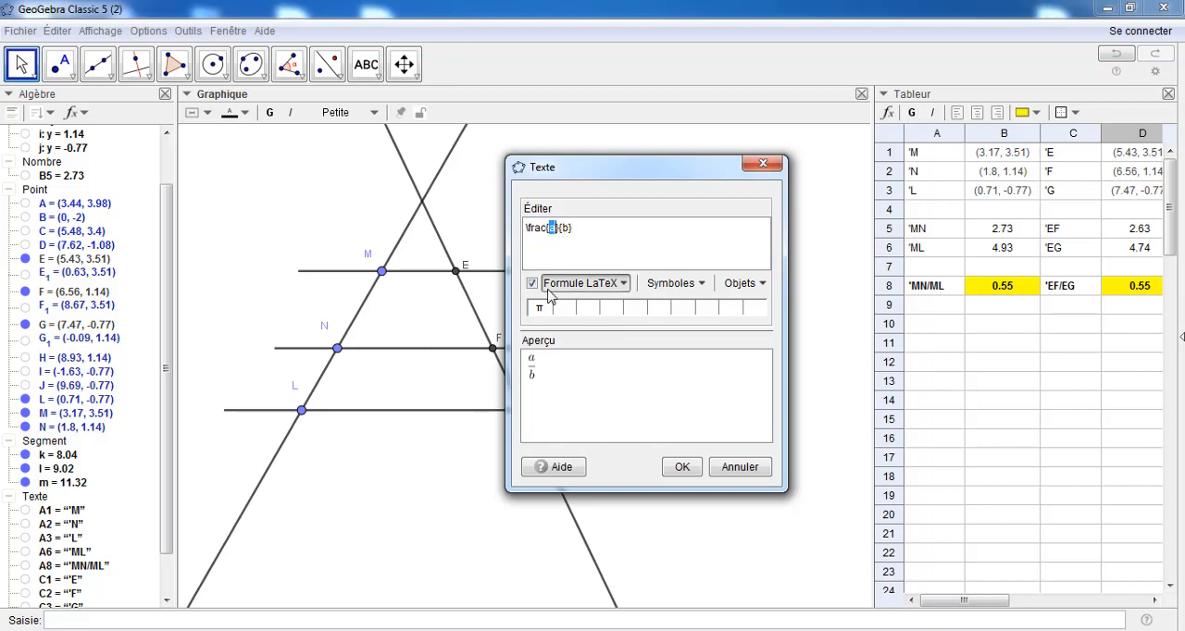
Replace the fraction's placeholder numerator with EF
key(BackSpace)
text(ZF)
key(BackSpace)
text(EF)
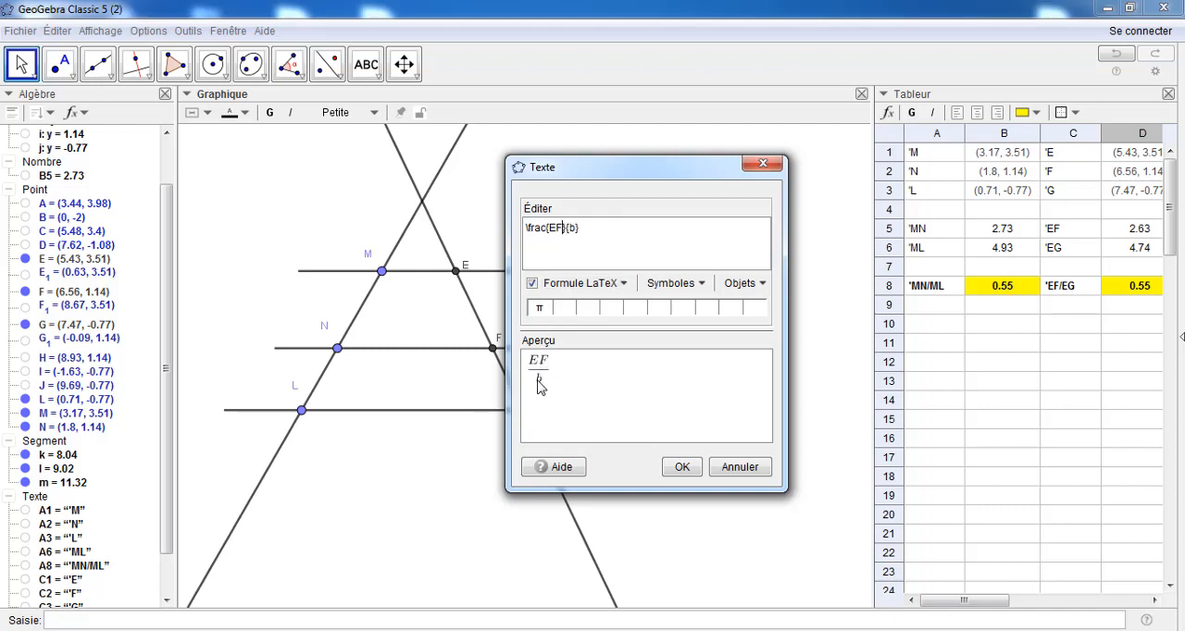
Replace the placeholder denominator with EG and add an equals sign after the fraction
double_click(572, 229)
key(BackSpace)
text(EN)
key(BackSpace)
text(G)
text(=)
Append a second fraction after the equals sign, with a dynamic object field containing EF as its numerator
click(624, 287)
mouse_move(625, 310)
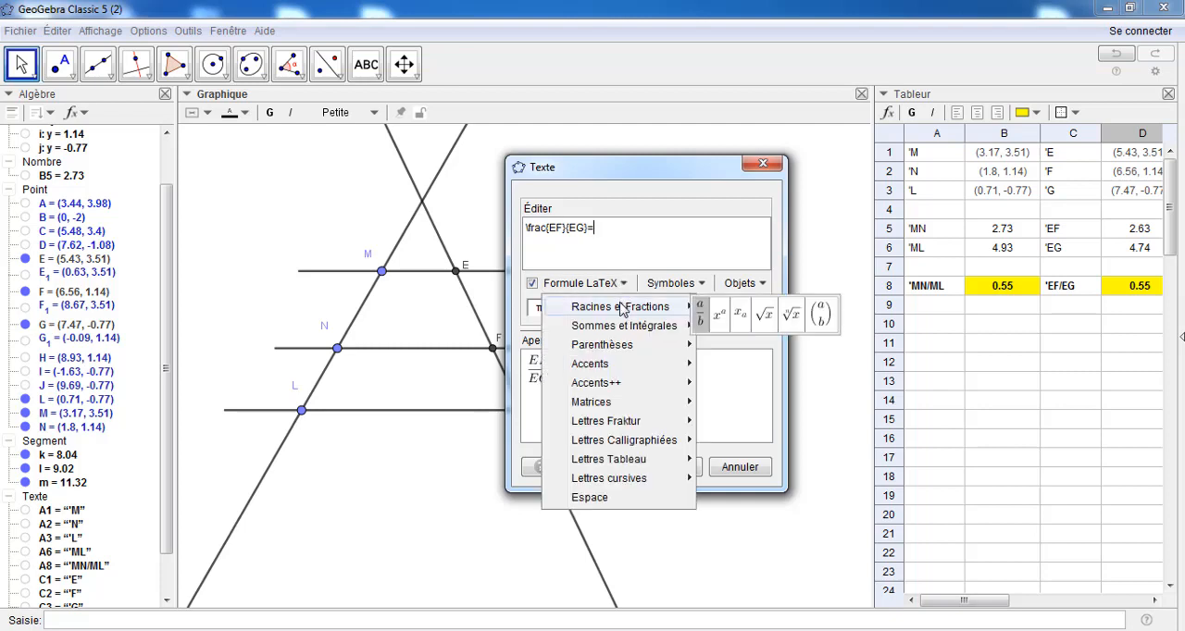
click(701, 315)
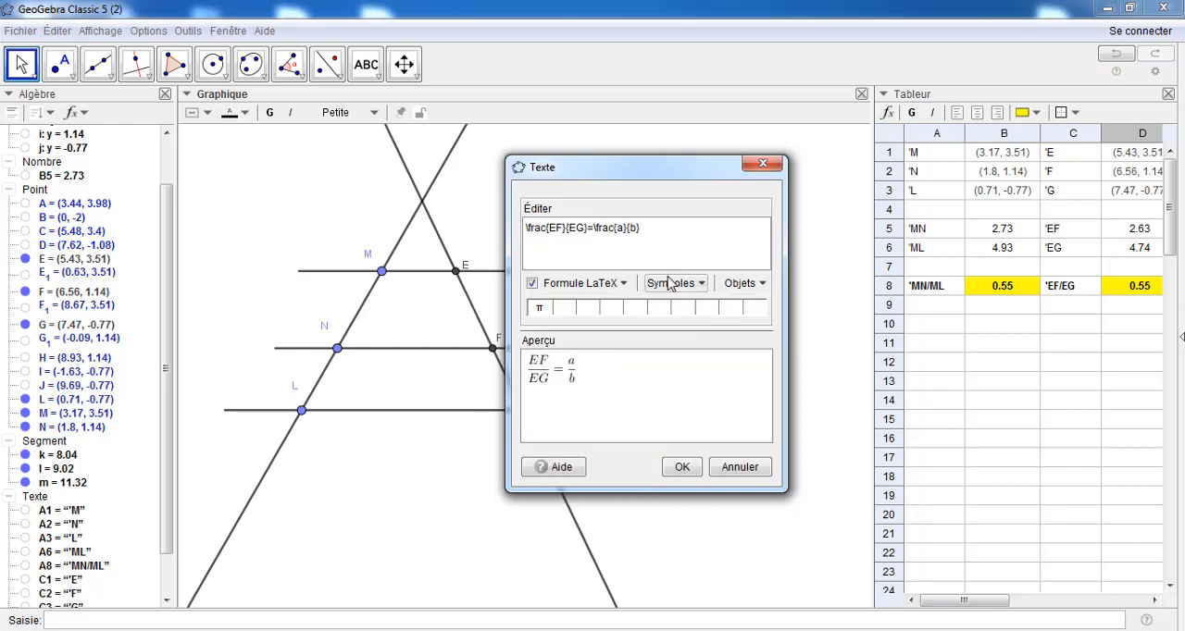
double_click(620, 227)
key(BackSpace)
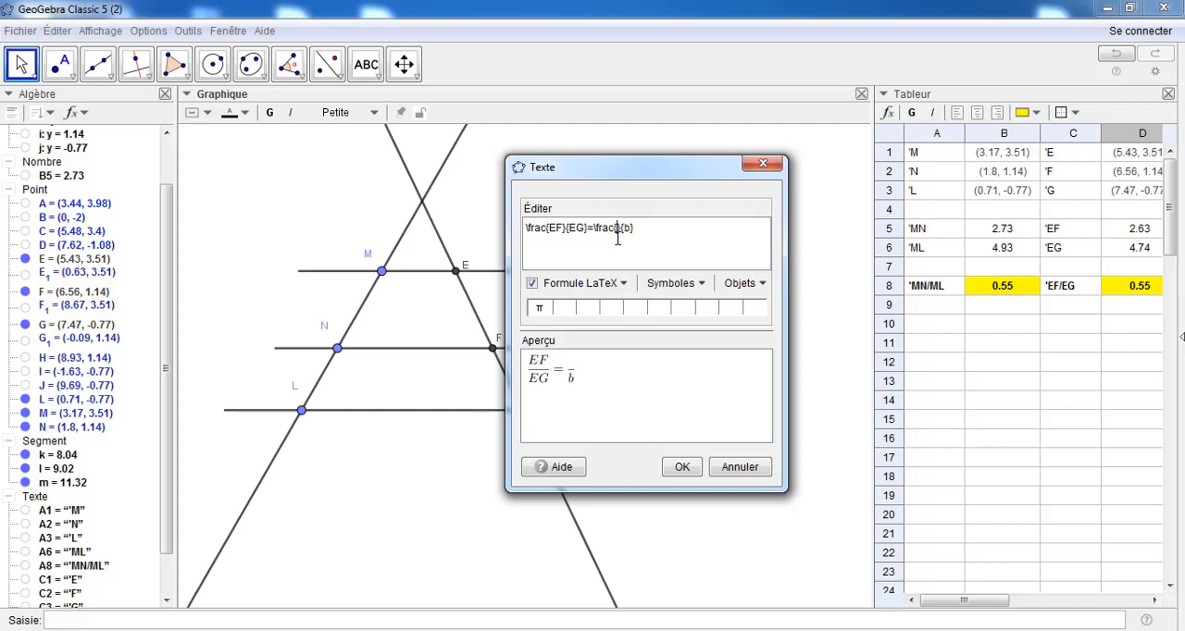
click(763, 284)
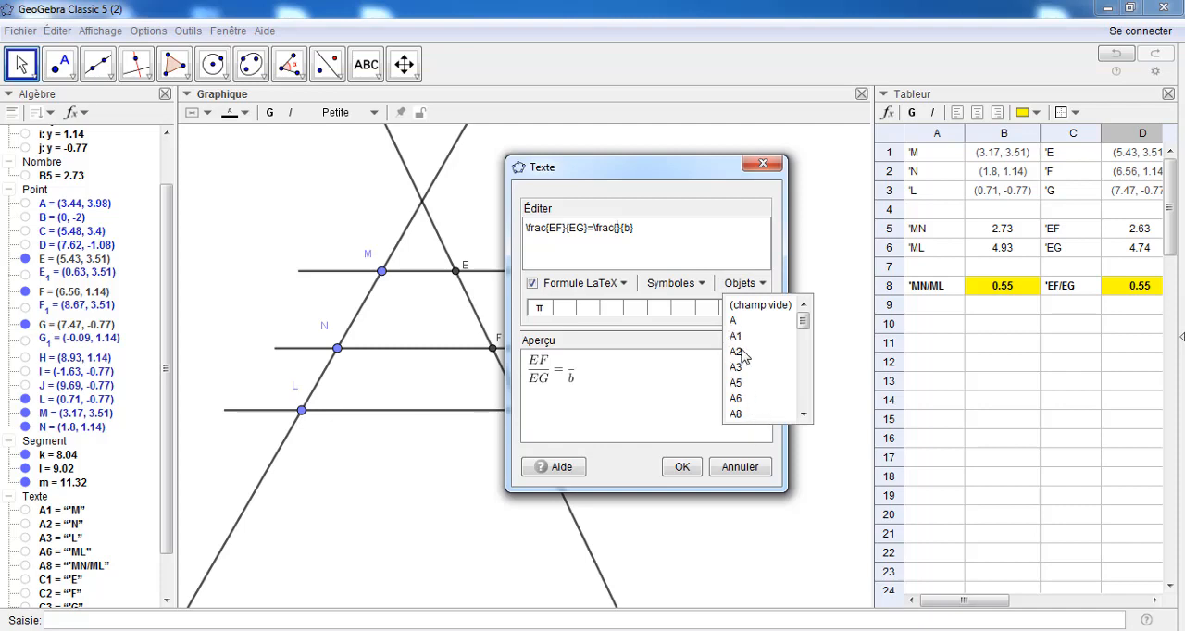
mouse_move(802, 321)
mouse_down()
mouse_move(805, 358)
mouse_move(804, 333)
mouse_up()
click(759, 307)
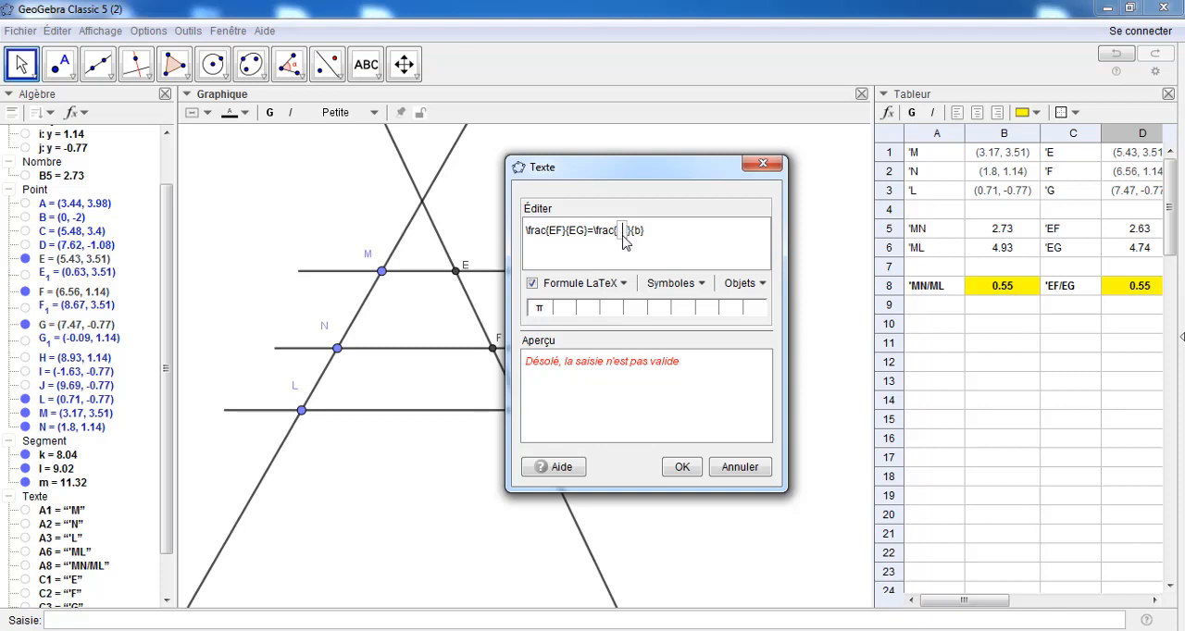
text(EF)
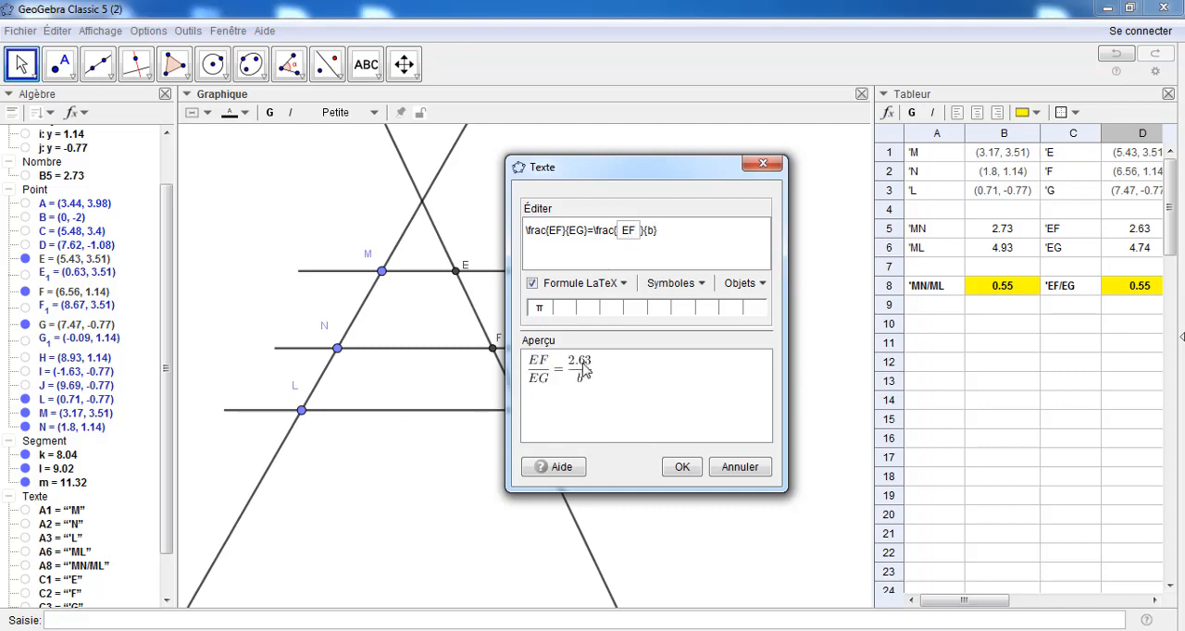
Replace the second fraction's placeholder denominator with a dynamic object field containing EG
double_click(651, 230)
key(BackSpace)
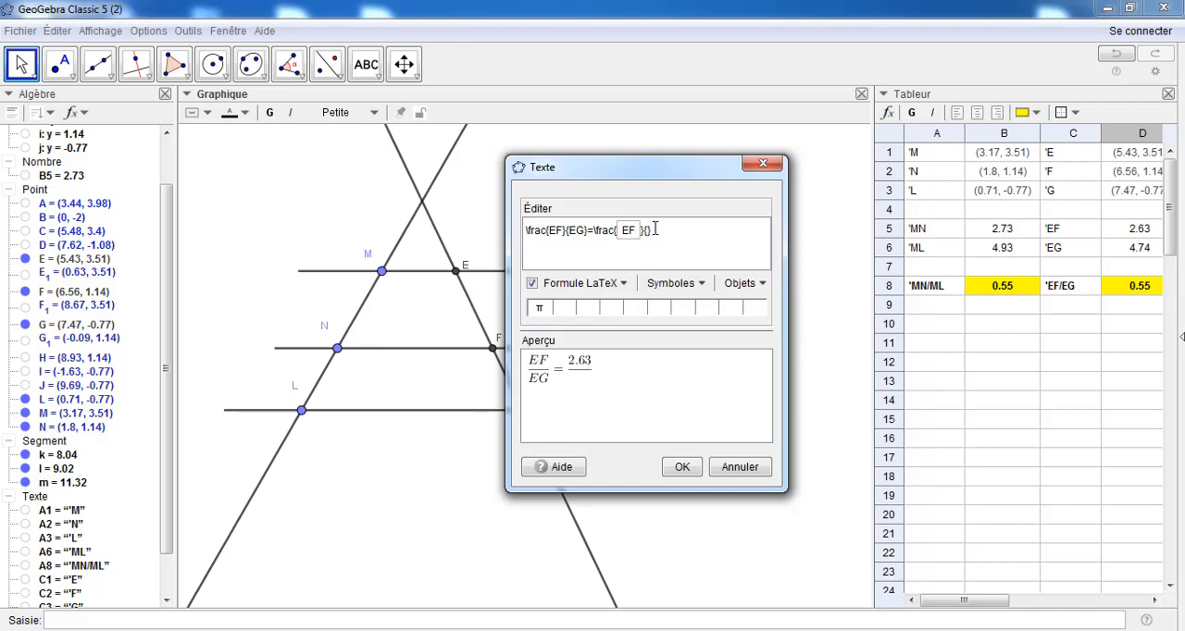
click(752, 285)
click(762, 306)
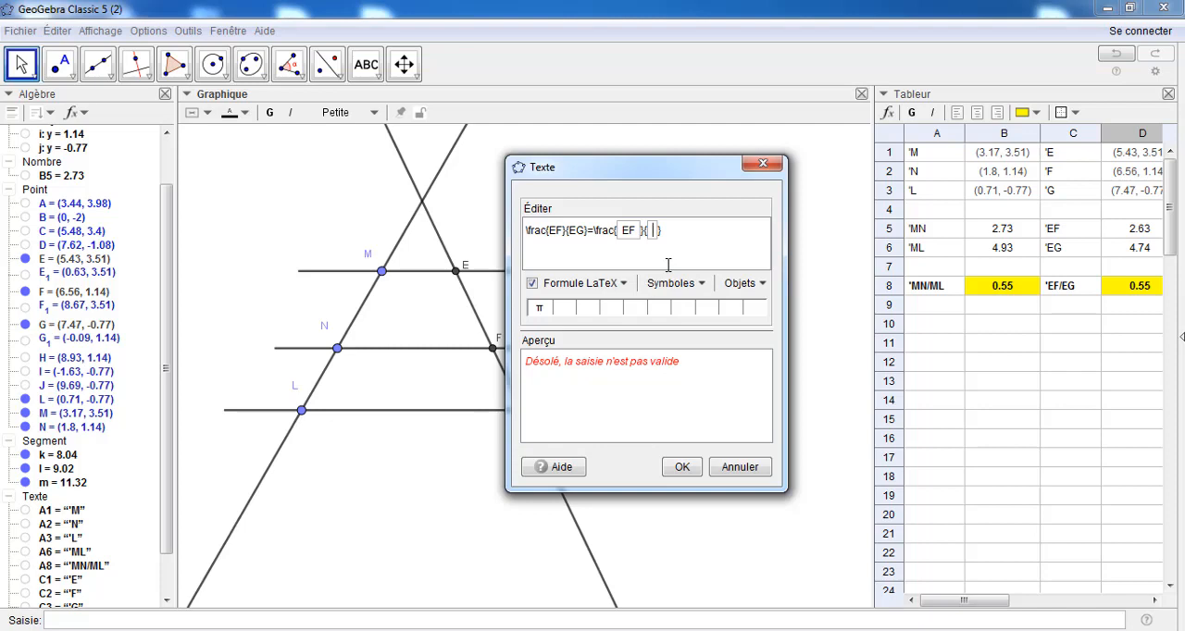
text(EG)
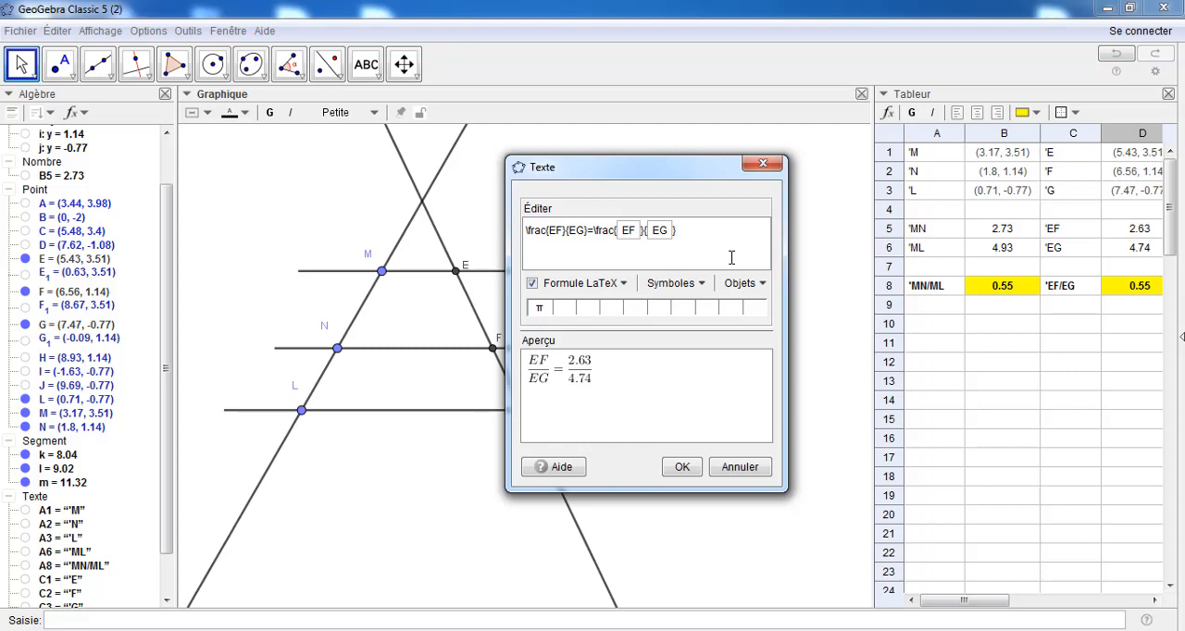
Append an equals sign and a dynamic field calculating EF/EG, and place the finished text in the graphics view
text(=)
click(761, 284)
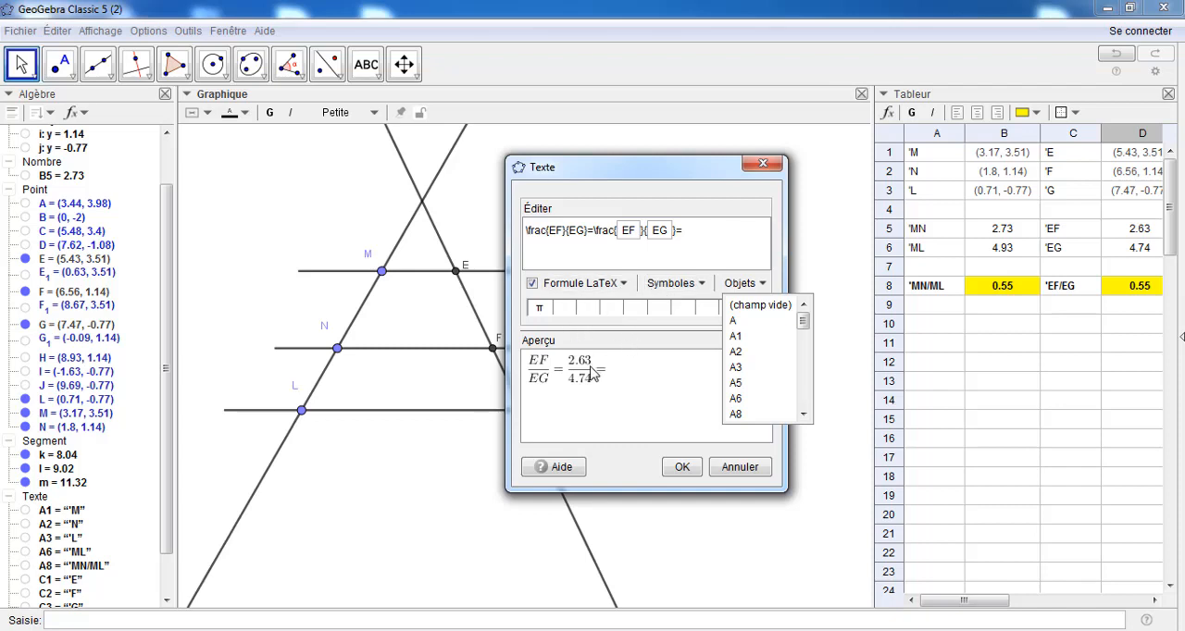
click(760, 306)
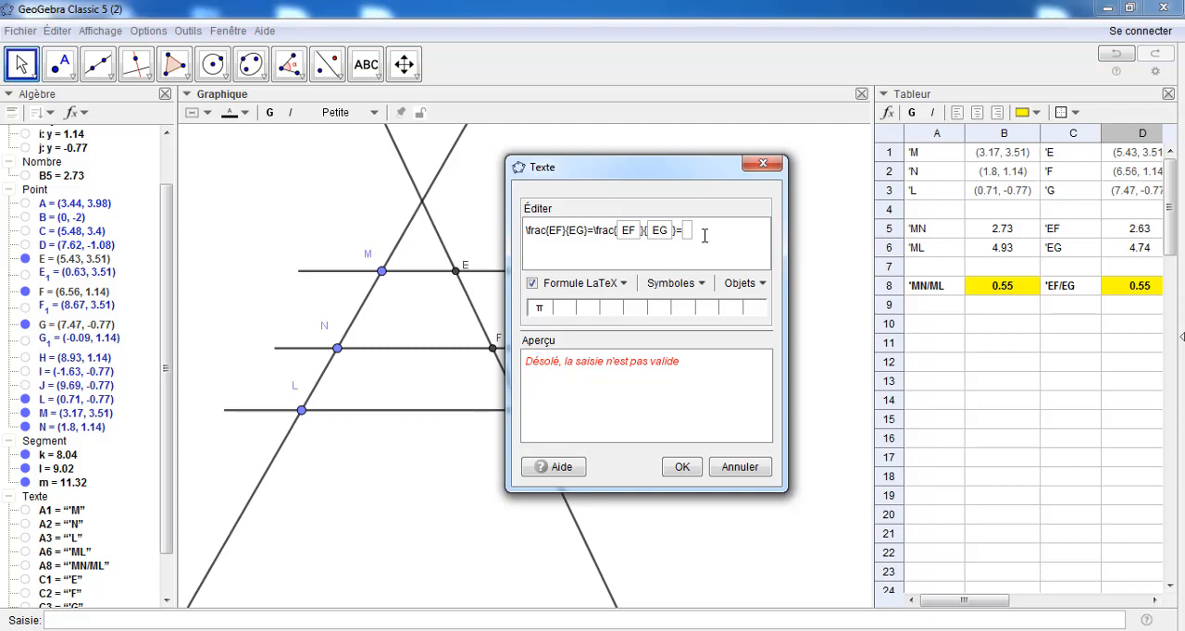
text(E)
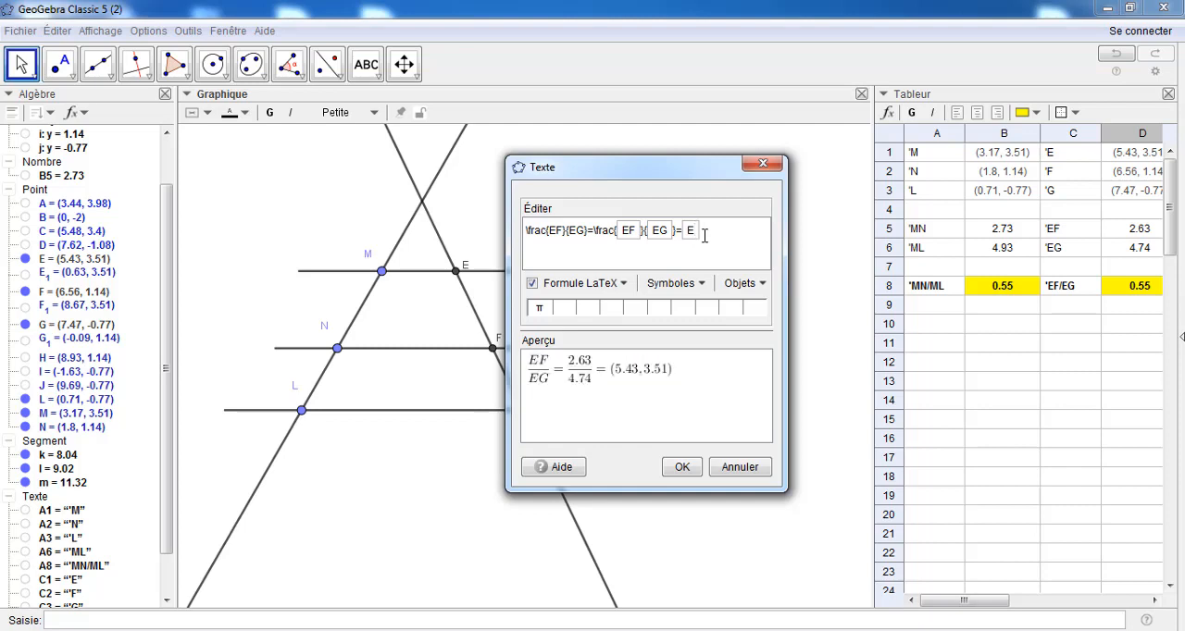
text(F/)
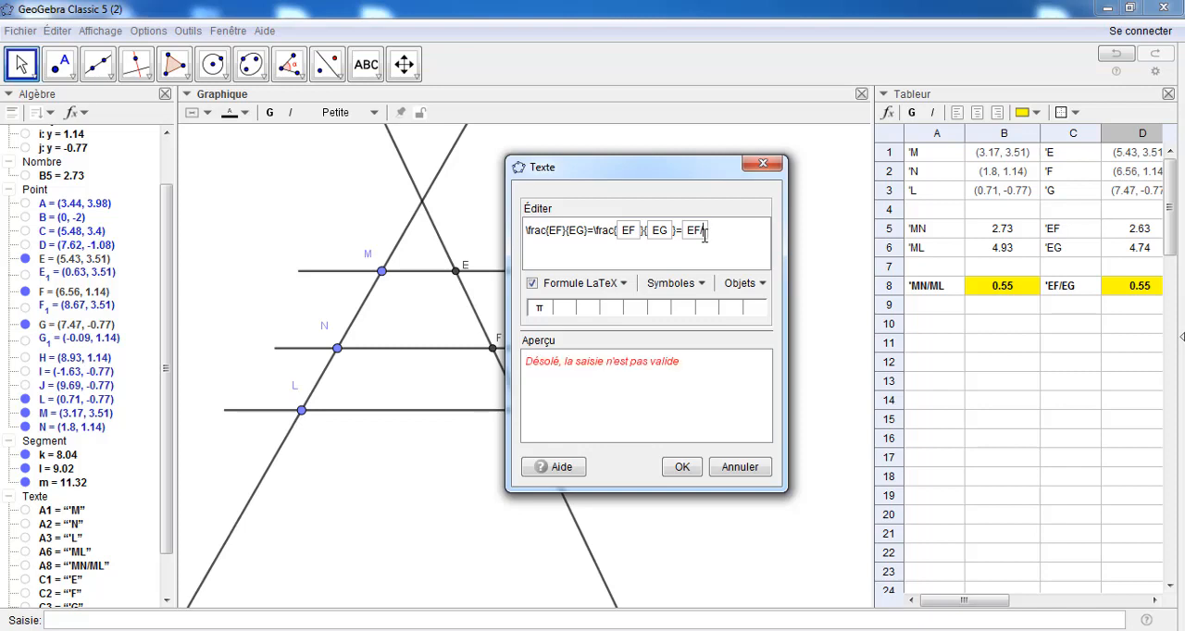
text(EG)
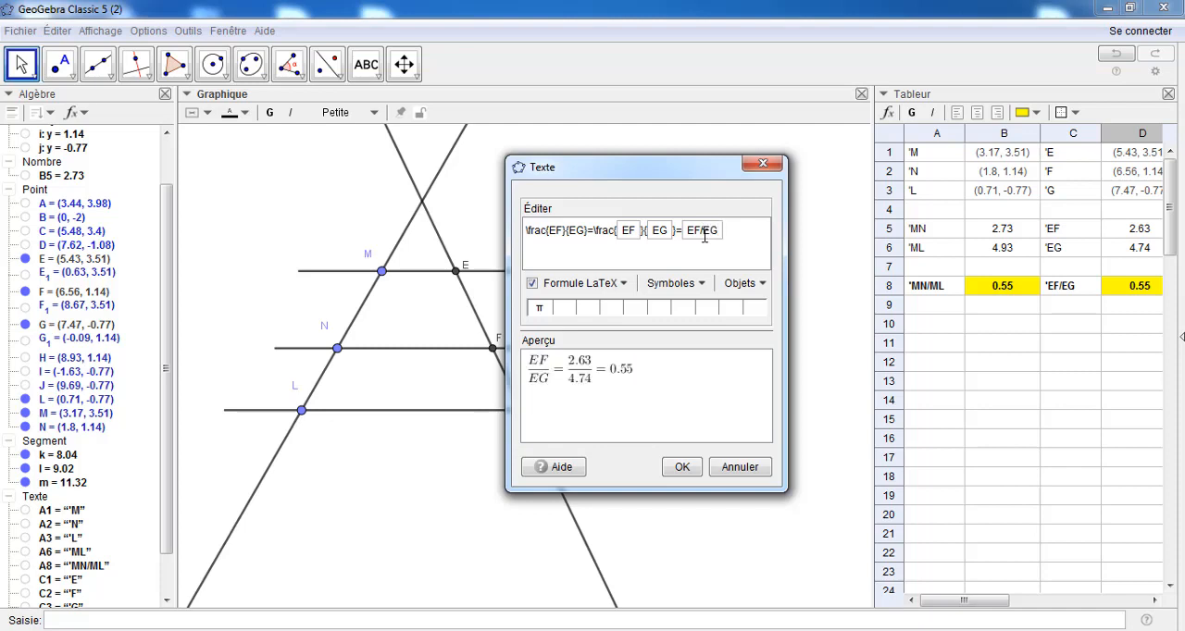
click(683, 466)
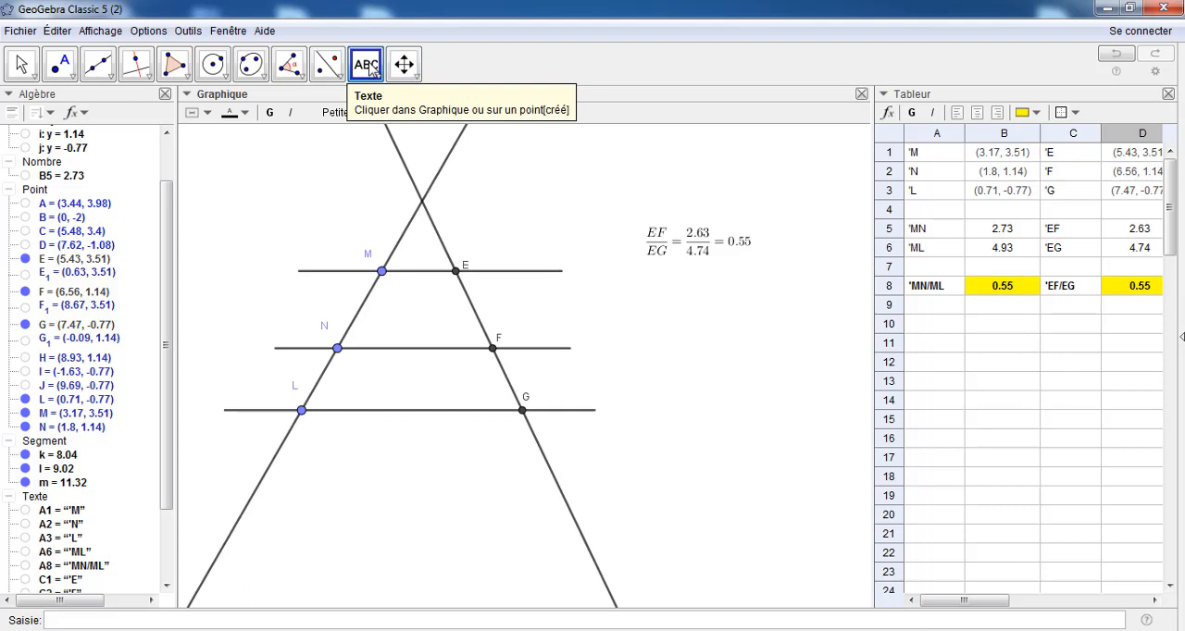
Start a second LaTeX text below the EF/EG formula and insert a fraction template
click(664, 301)
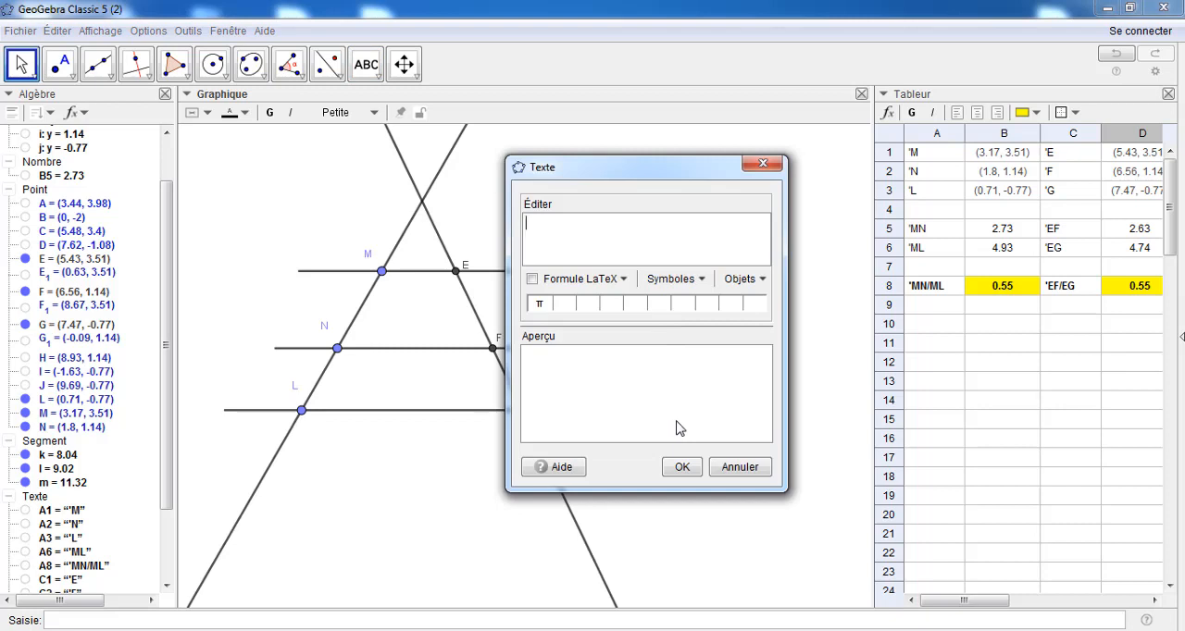
click(533, 279)
click(616, 285)
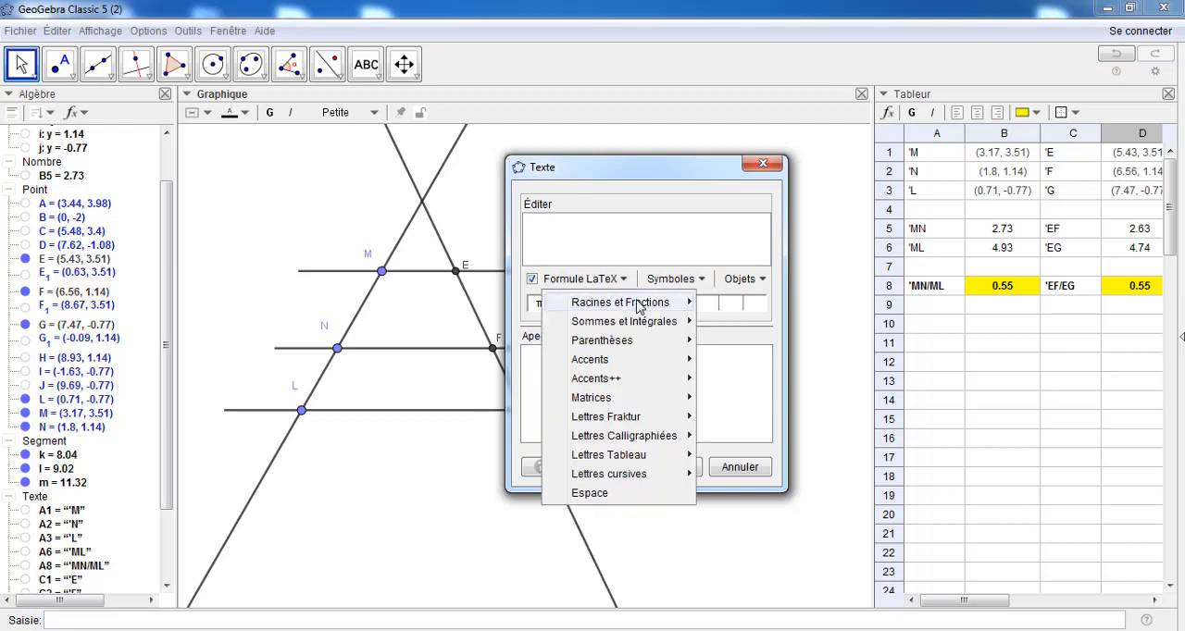
mouse_move(648, 306)
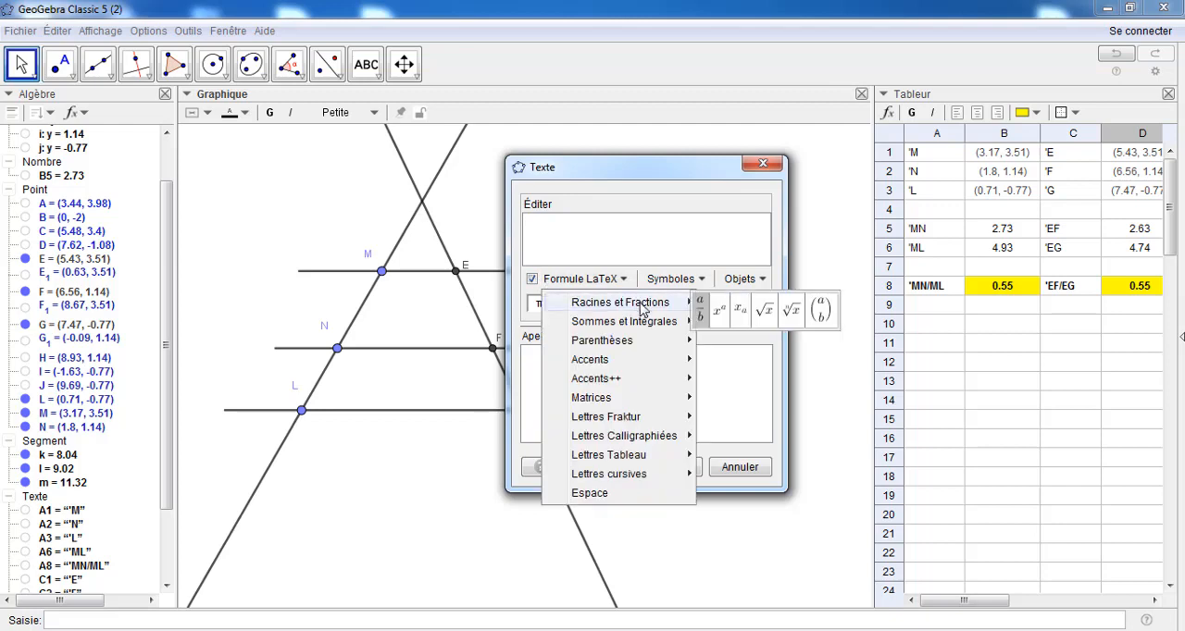
click(701, 313)
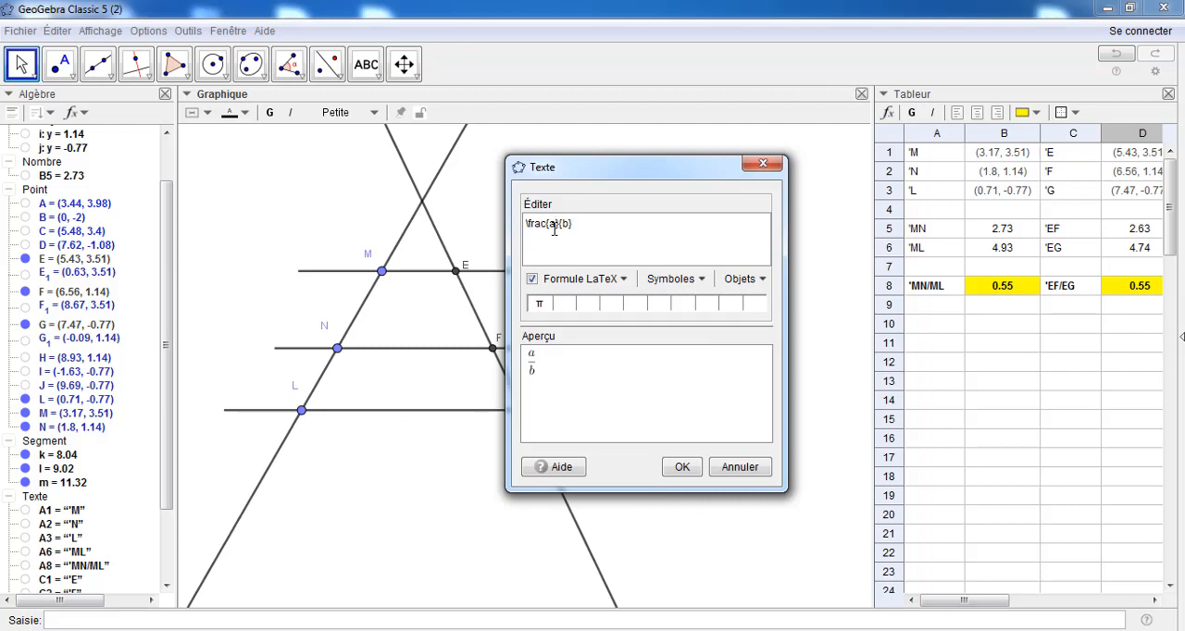
Fill the fraction with MN as numerator and ML as denominator, followed by an equals sign
key(BackSpace)
text(MN)
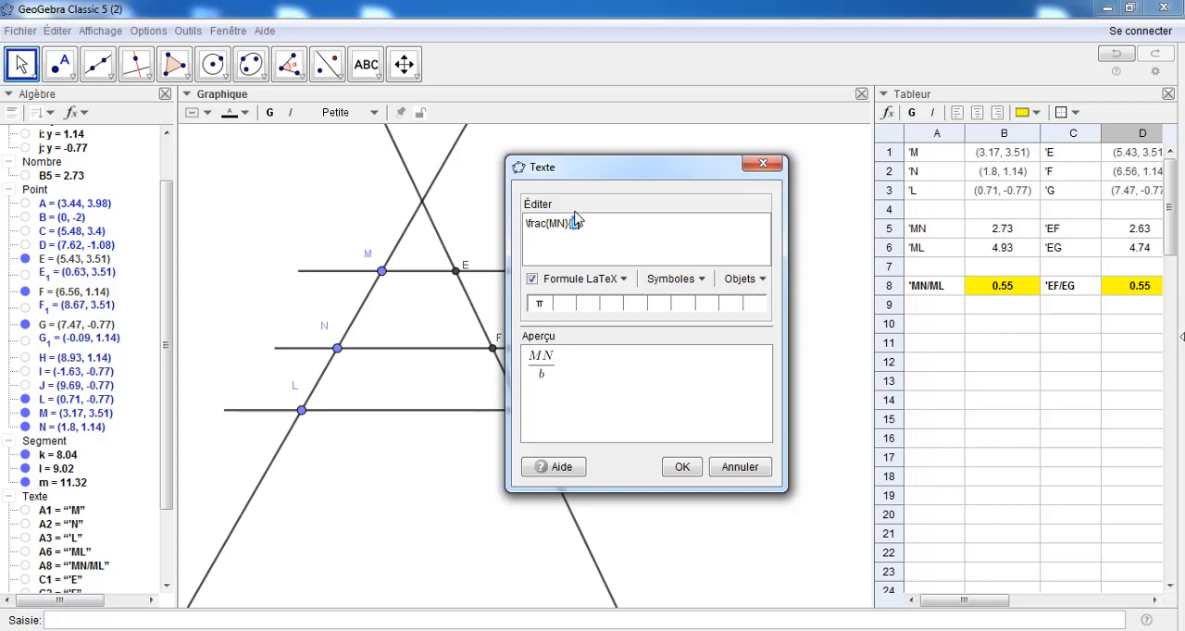
text(ML)
Append a second fraction to the MN/ML formula, with a dynamic object field containing MN as its numerator
click(580, 279)
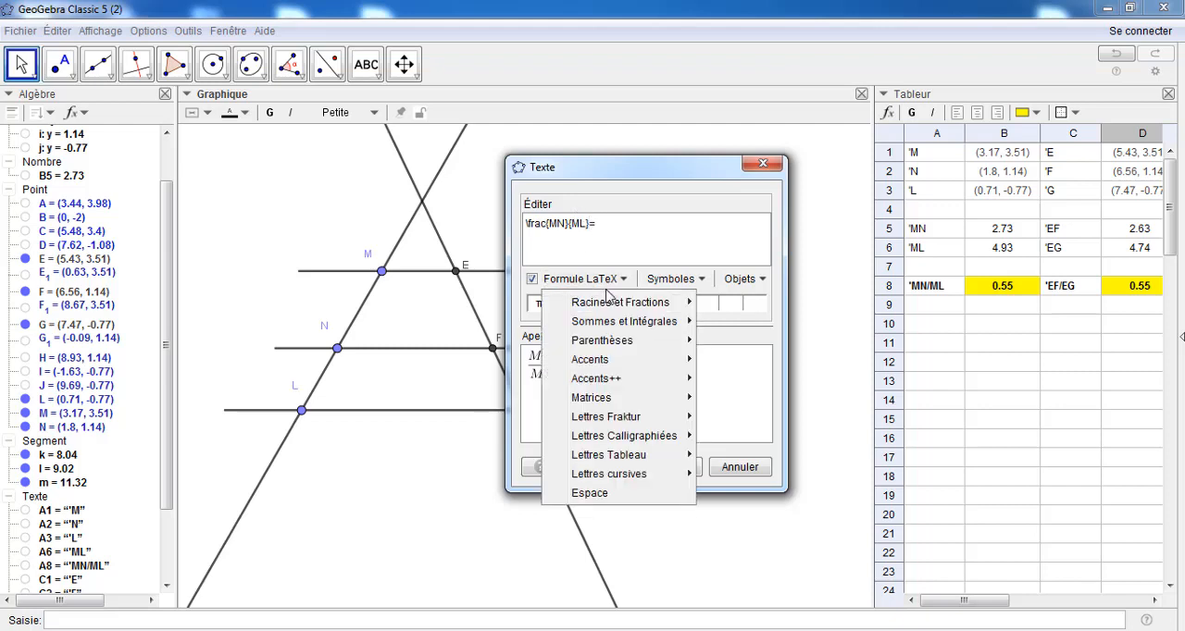
mouse_move(611, 301)
click(700, 309)
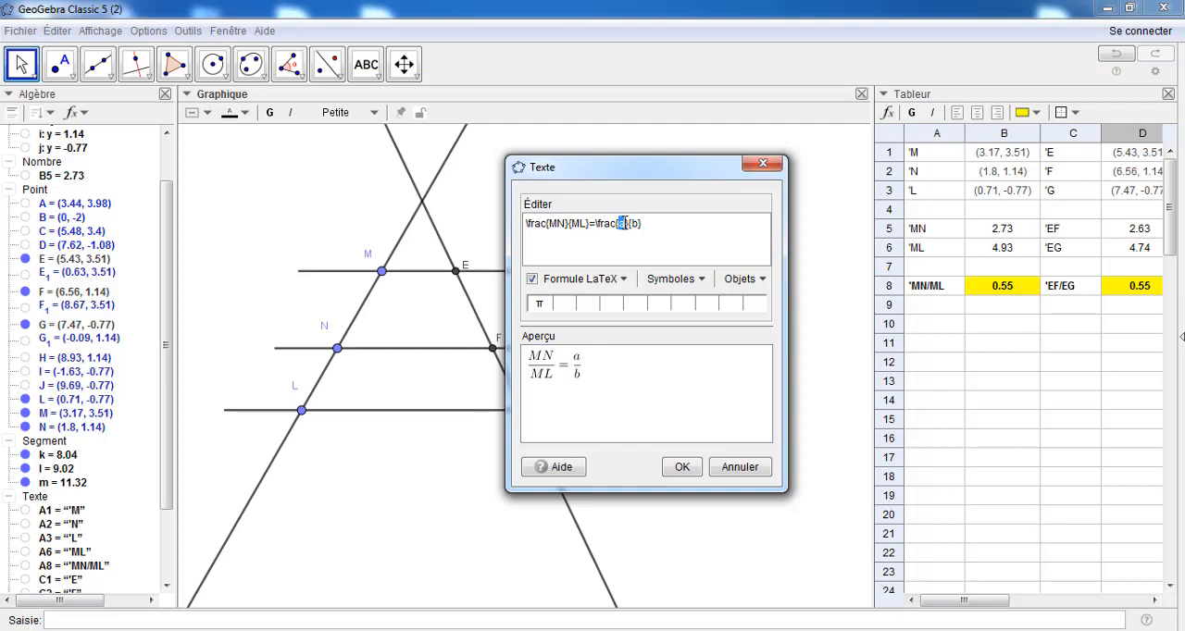
key(BackSpace)
click(762, 282)
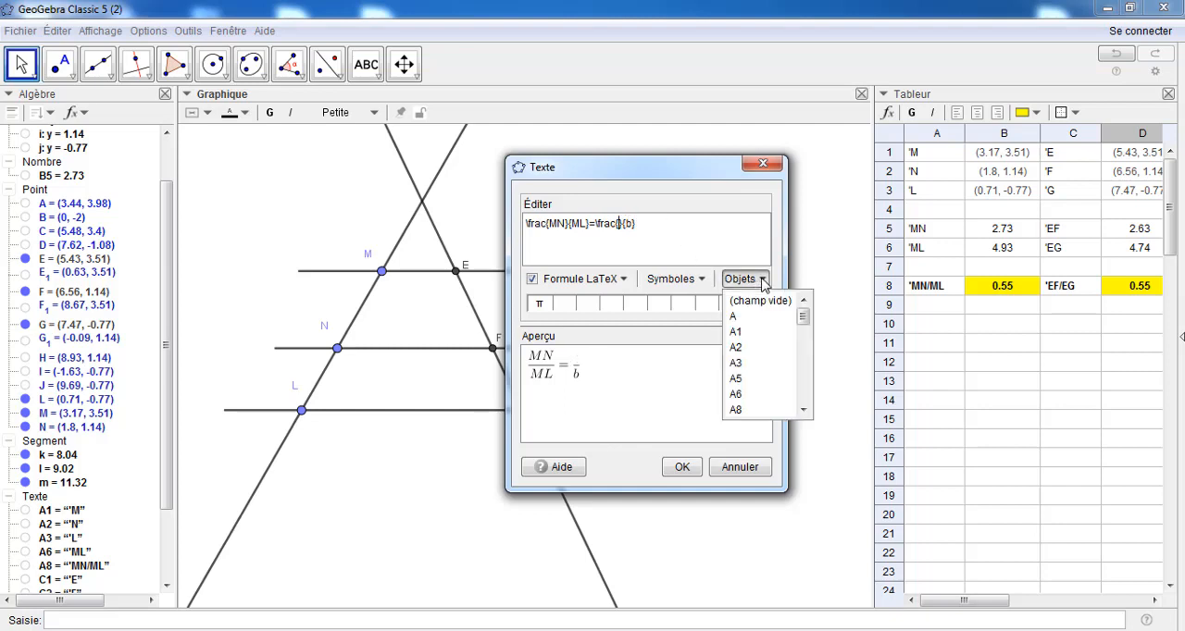
click(759, 301)
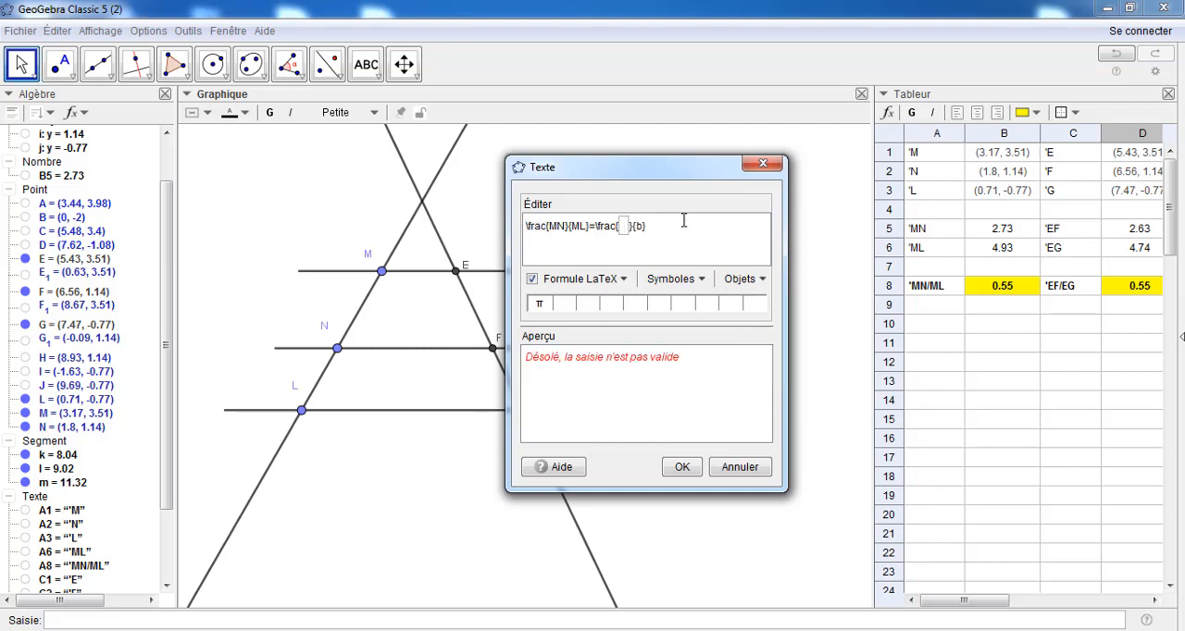
text(MN)
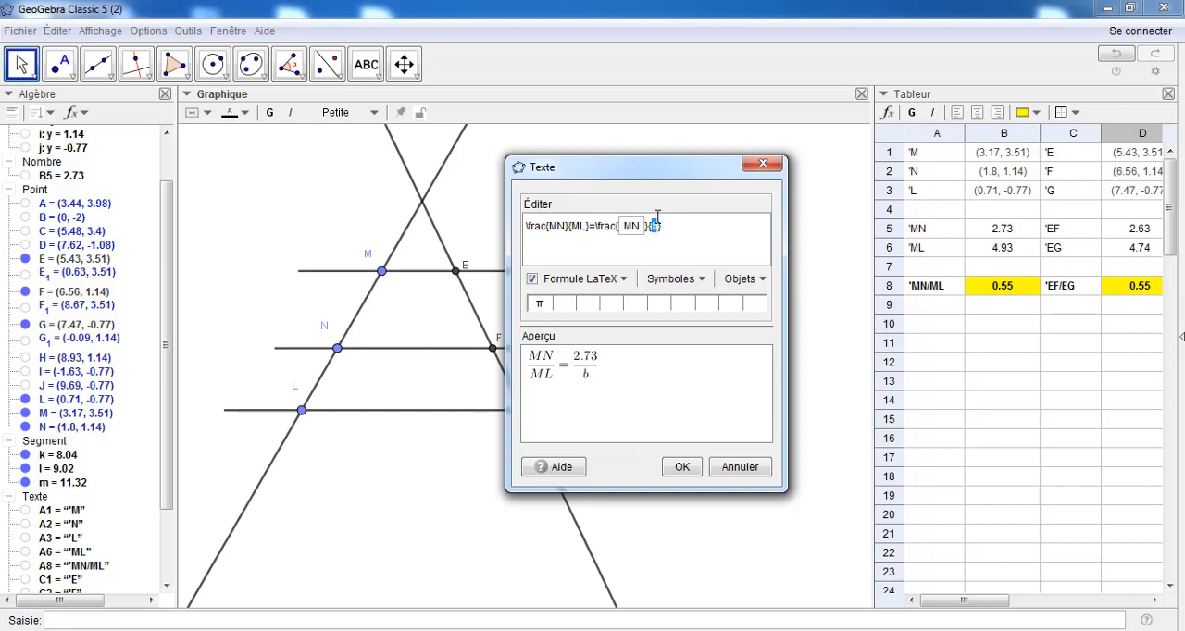
Replace the second fraction's denominator placeholder with a dynamic object field containing ML
key(BackSpace)
click(748, 279)
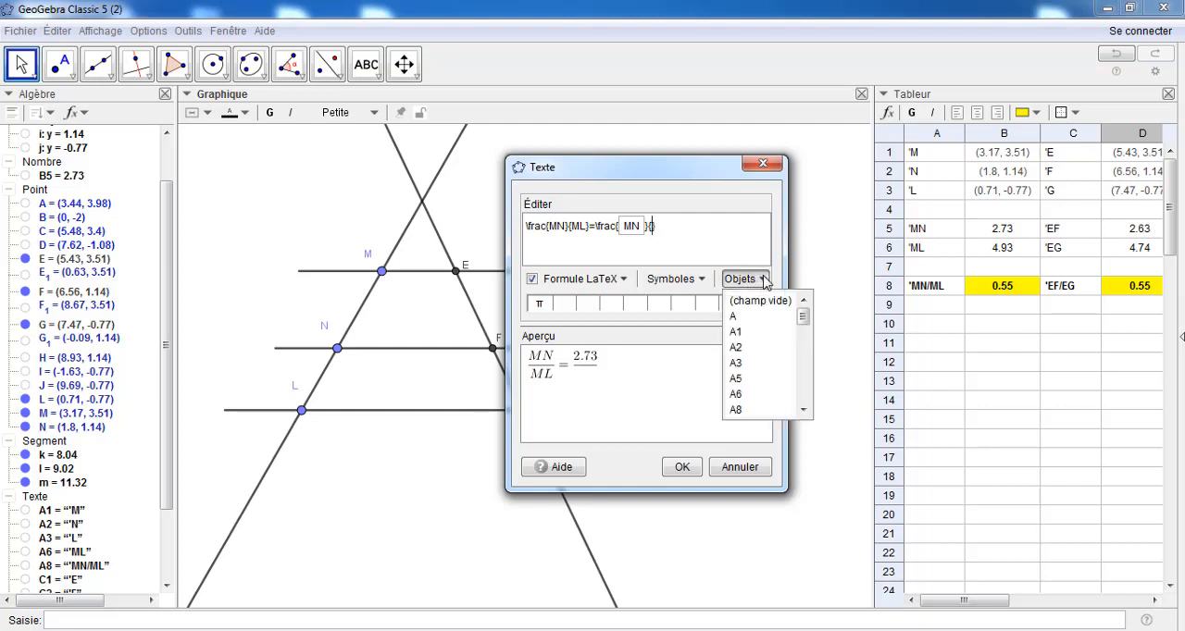
click(750, 302)
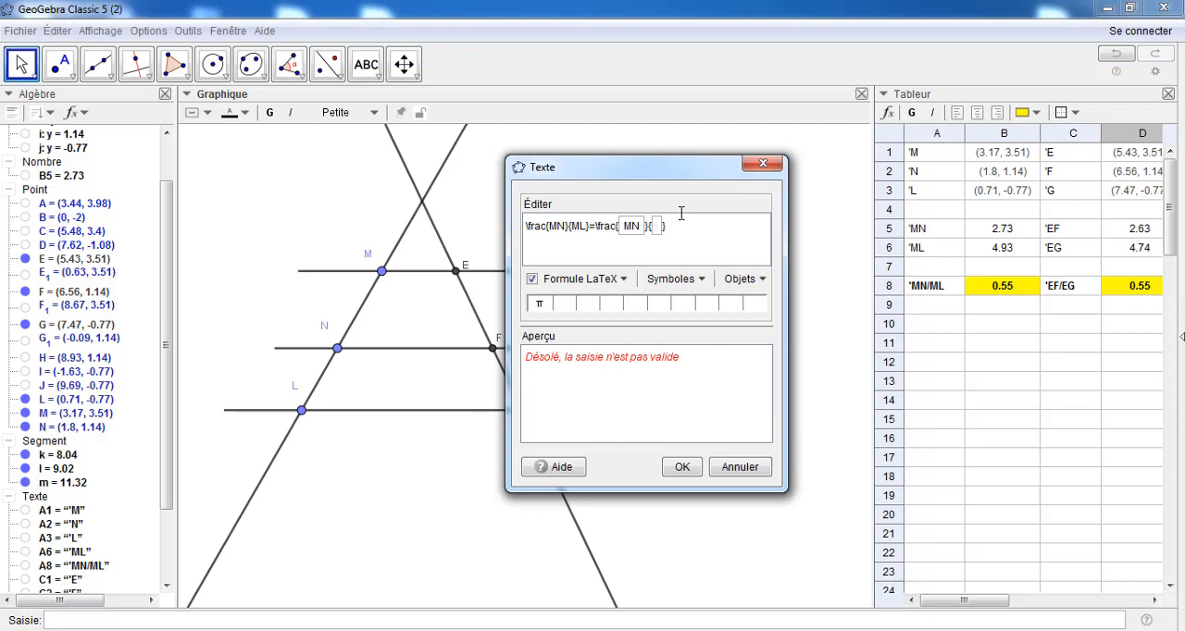
text(ML)
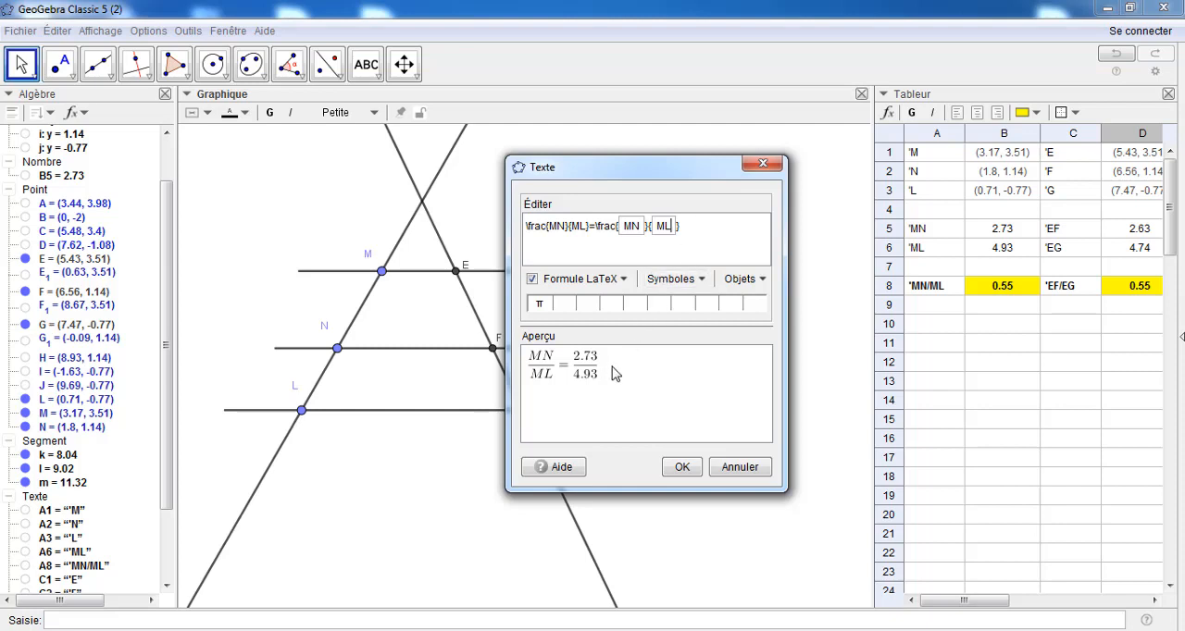
Append an equals sign and a dynamic field calculating MN/ML, and place the finished text in the graphics view
click(694, 229)
text(=)
click(760, 281)
click(765, 300)
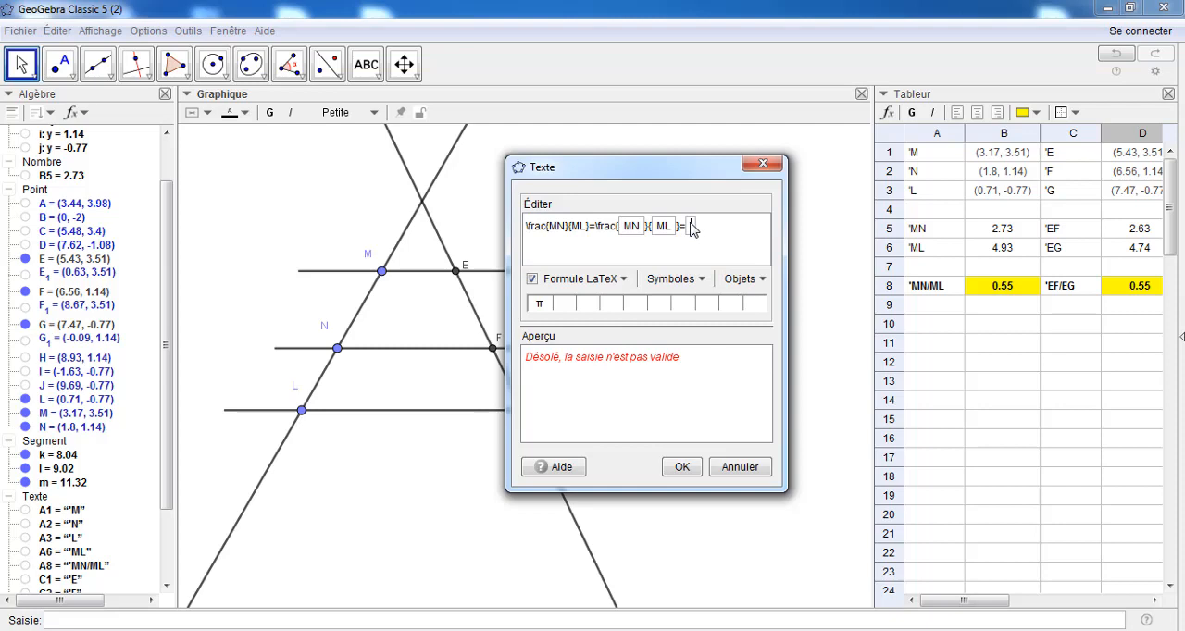
text(MN)
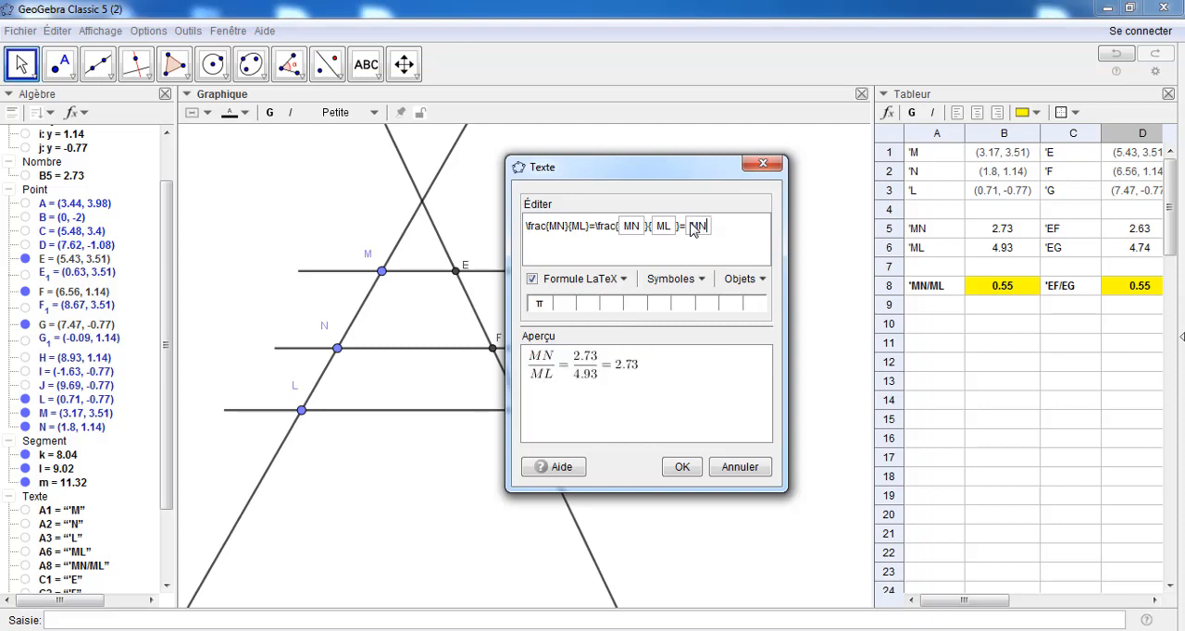
text(/)
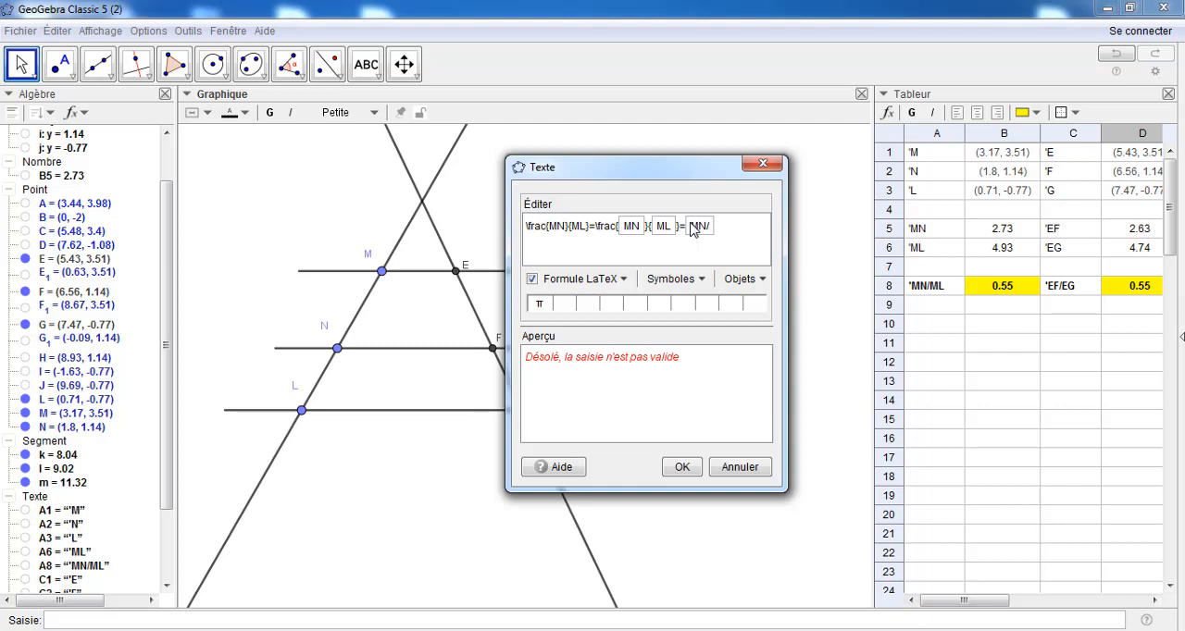
text(ML)
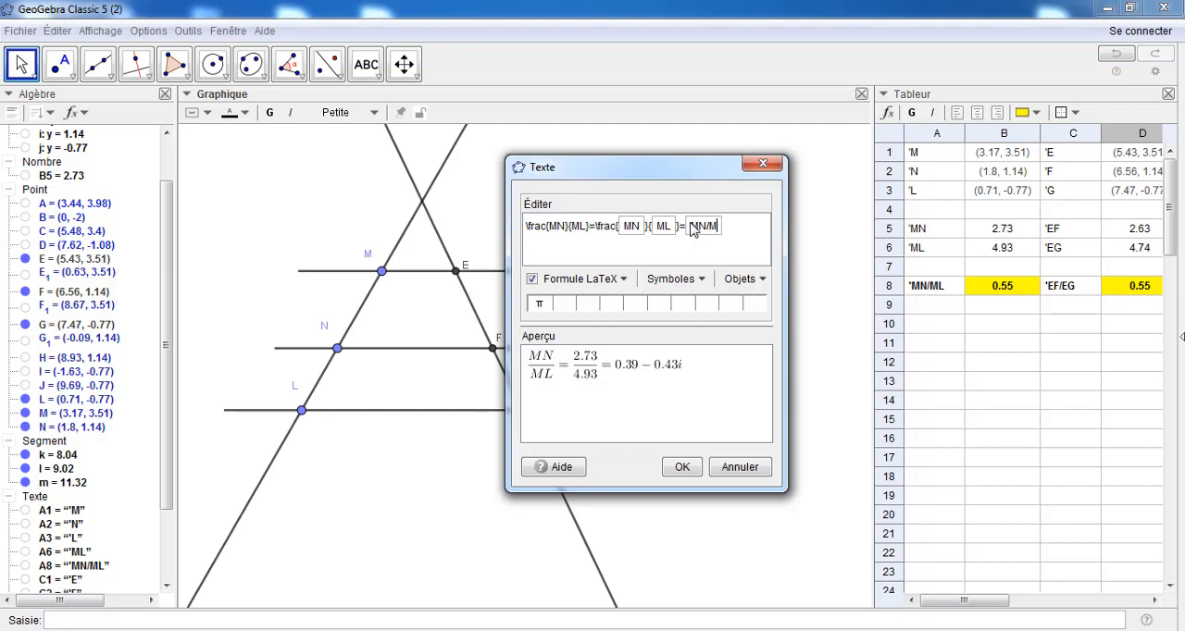
click(682, 467)
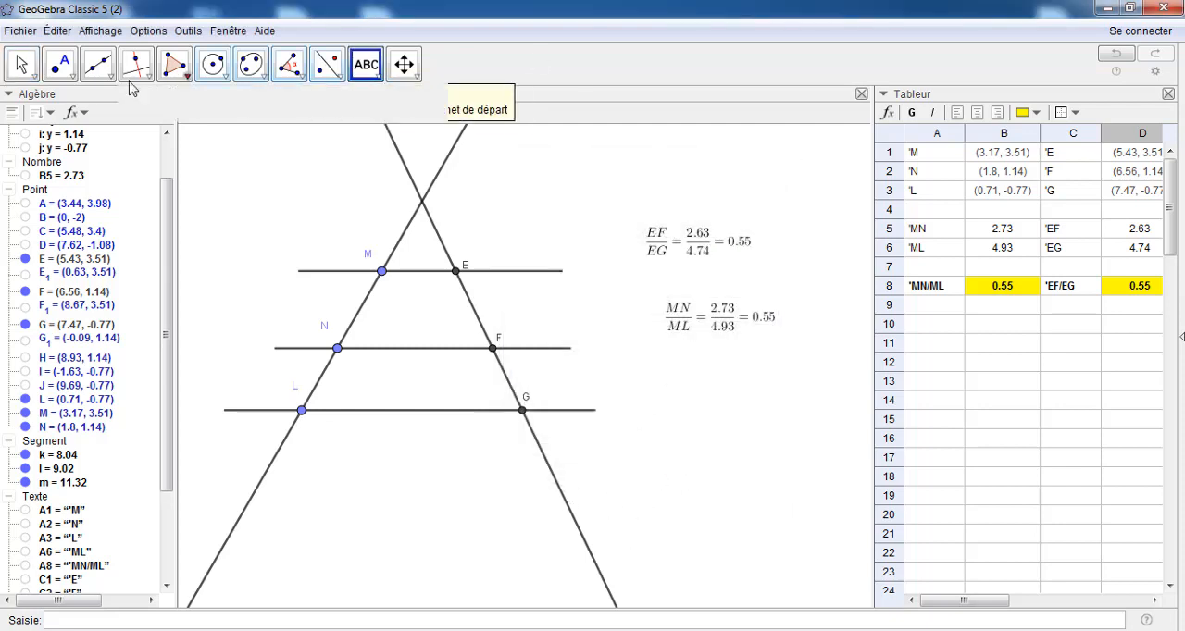
Move the MN/ML formula above the EF/EG formula and align the two texts
click(21, 64)
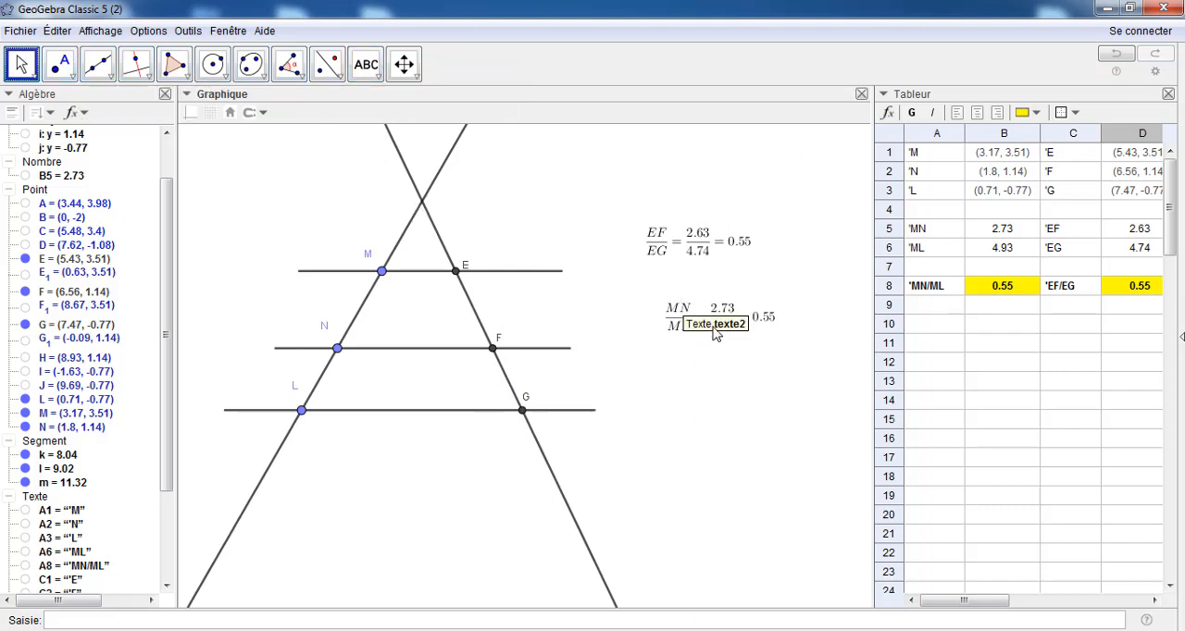
drag(720, 319, 701, 185)
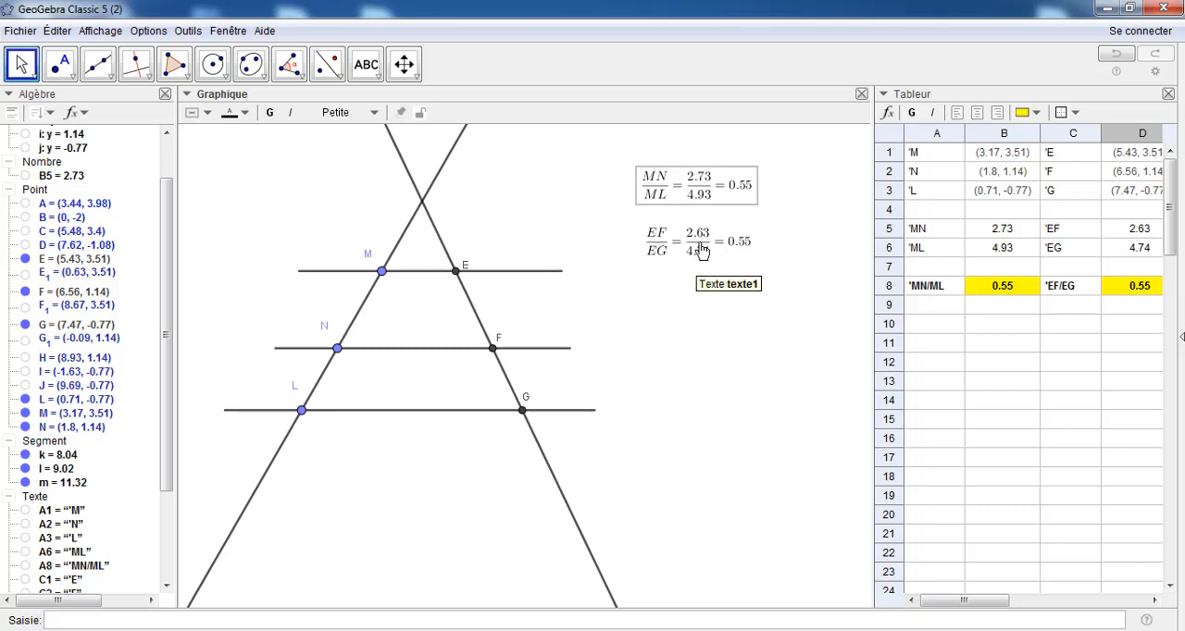
drag(700, 250, 700, 253)
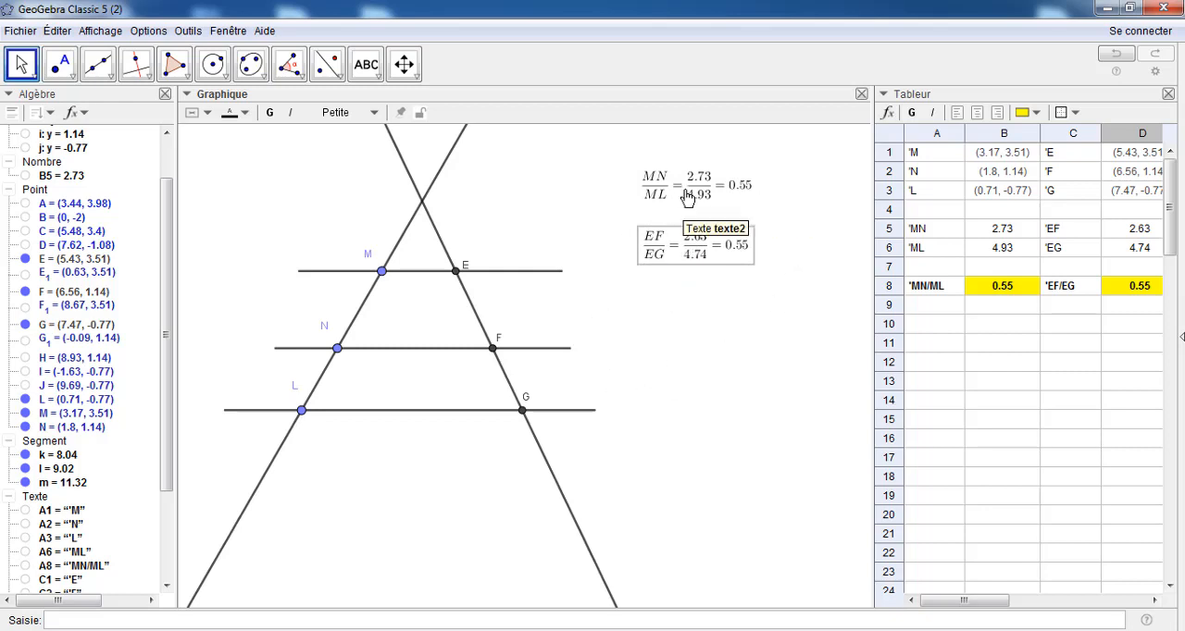
Give the MN/ML text a gold background colour (255, 215, 0) in its properties
right_click(687, 199)
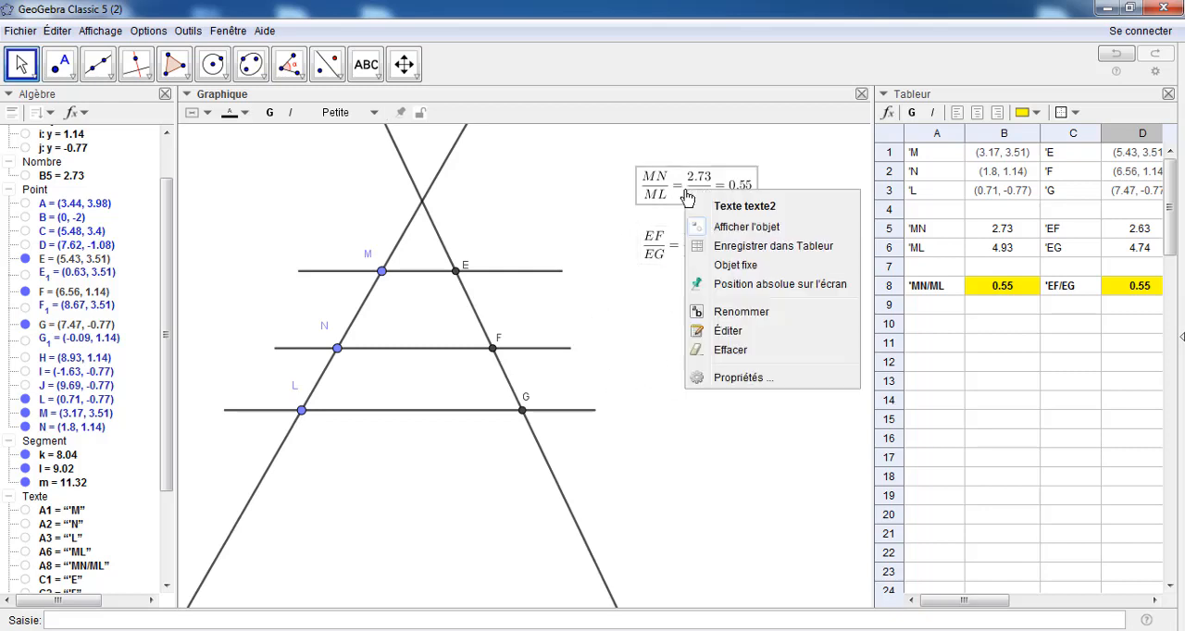
click(740, 377)
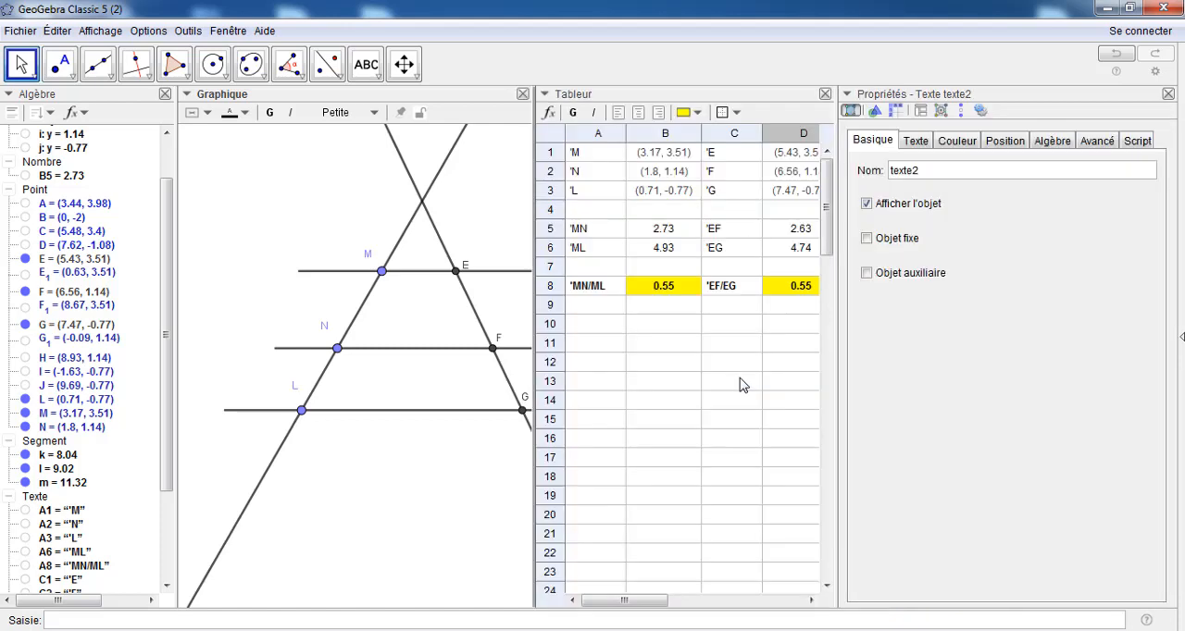
click(963, 144)
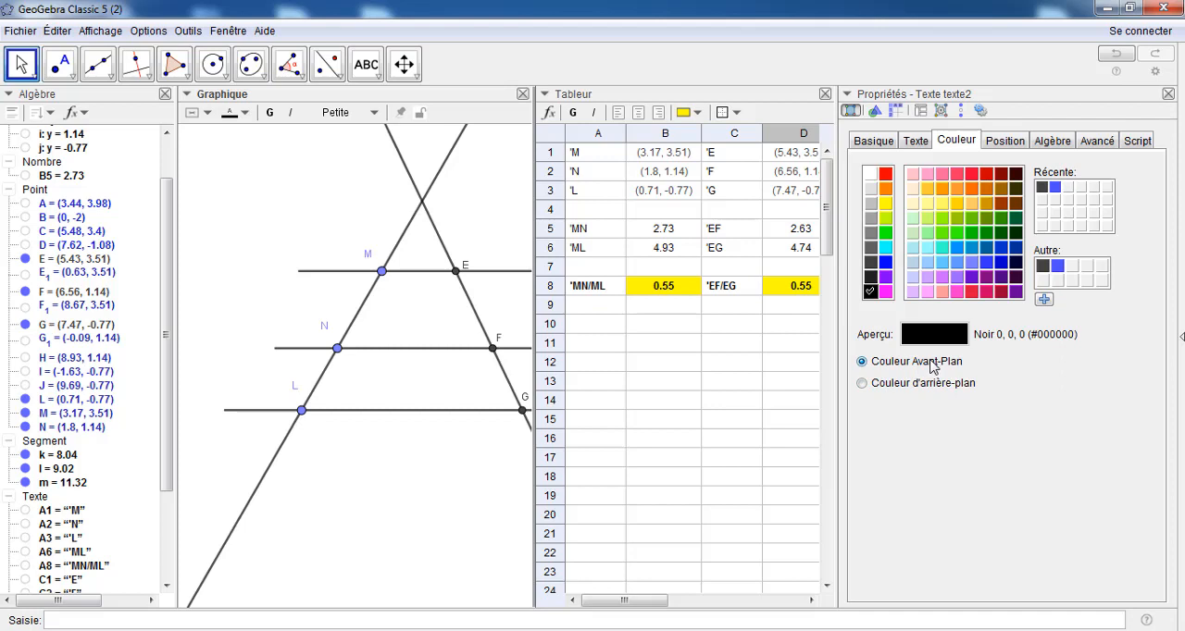
click(863, 384)
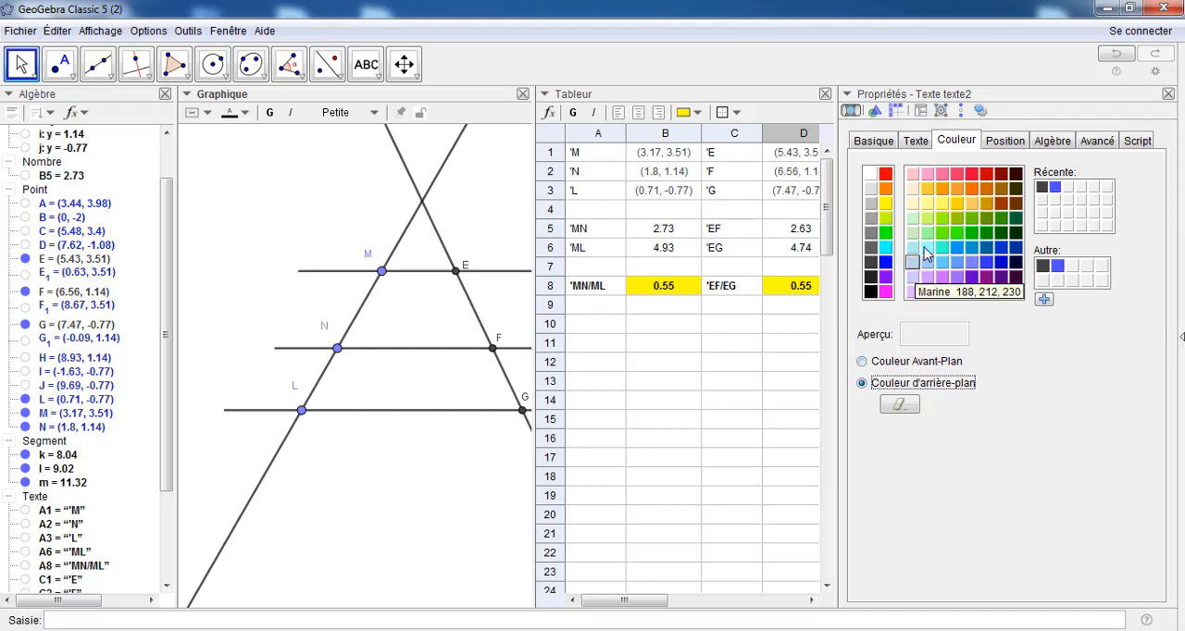
click(956, 205)
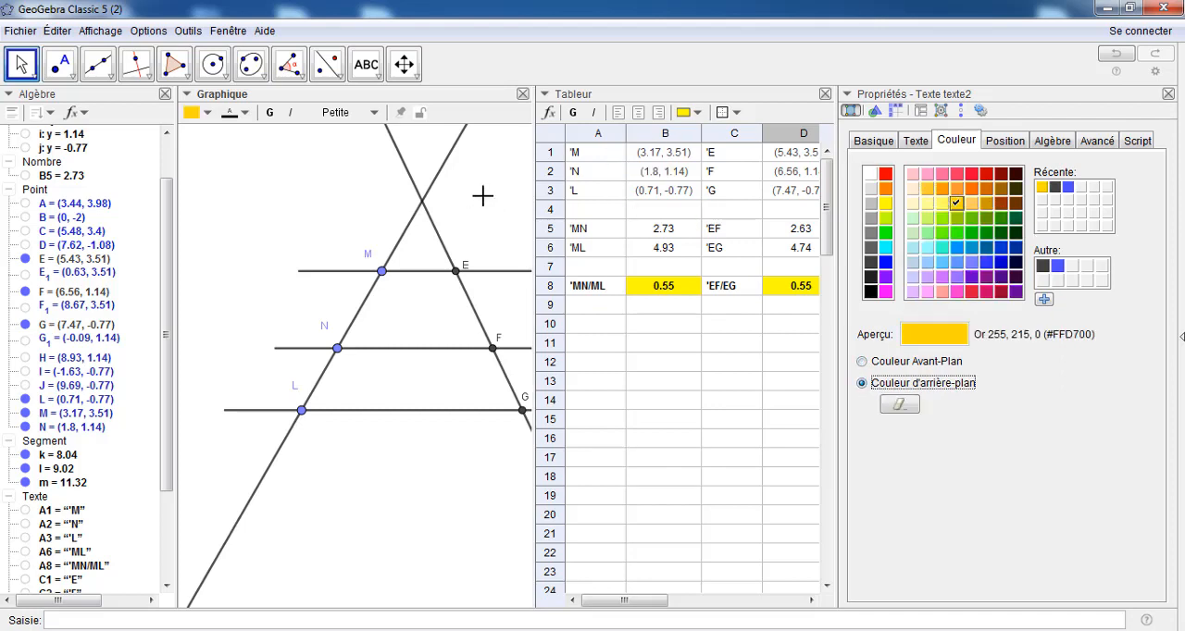
Bring the formulas into view and open the MN/ML text's foreground colour setting
click(404, 64)
drag(512, 223, 260, 222)
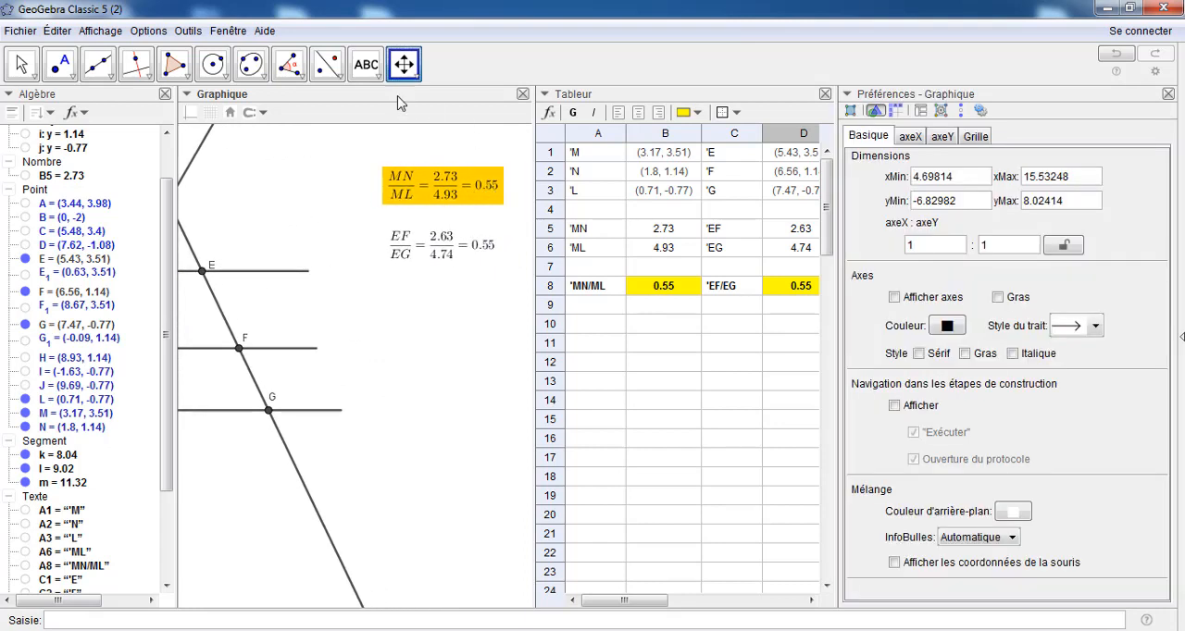
click(20, 64)
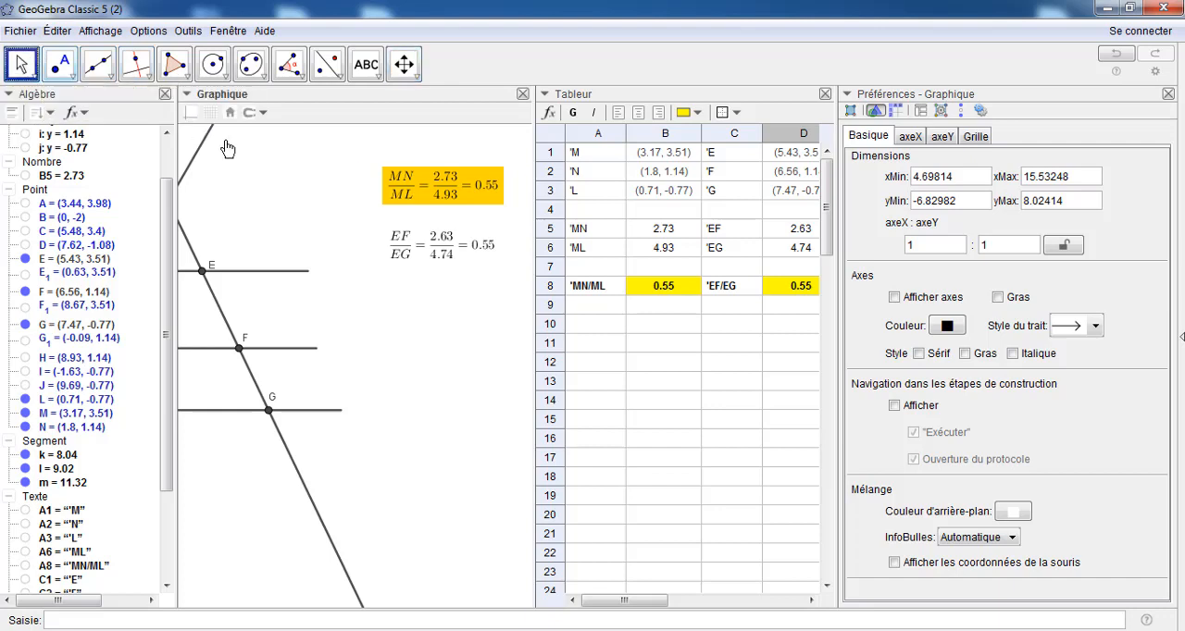
click(441, 192)
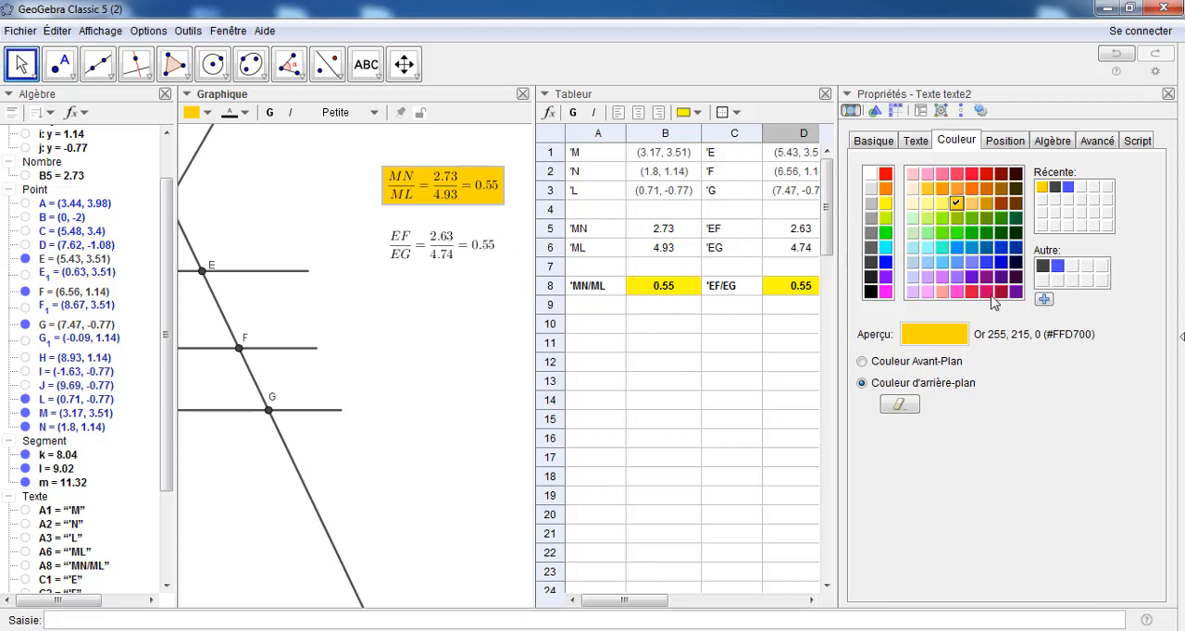
click(864, 362)
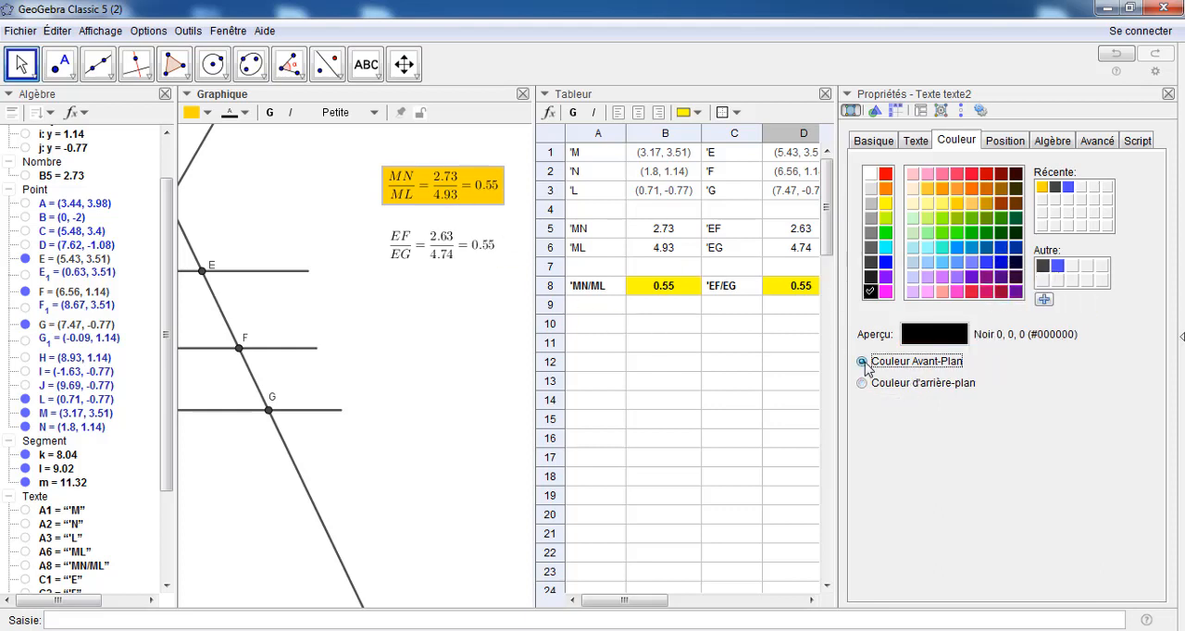
Try dark green, bright green, yellow, orange-yellow, red and dark olive as the MN/ML text's foreground colour
click(1004, 239)
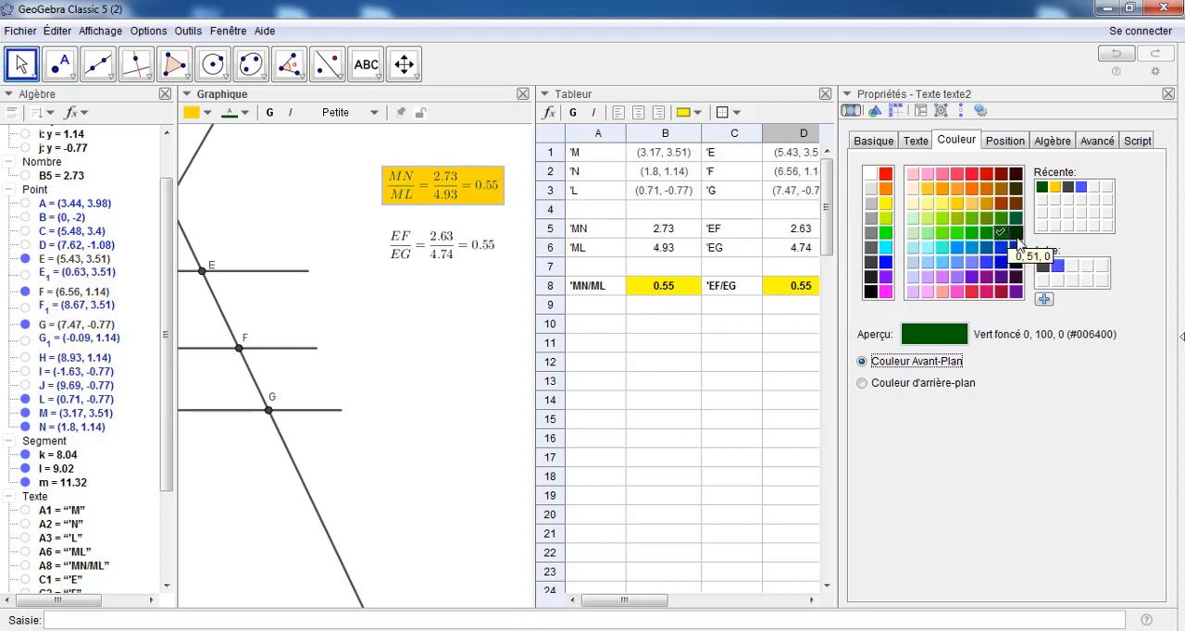
click(1016, 235)
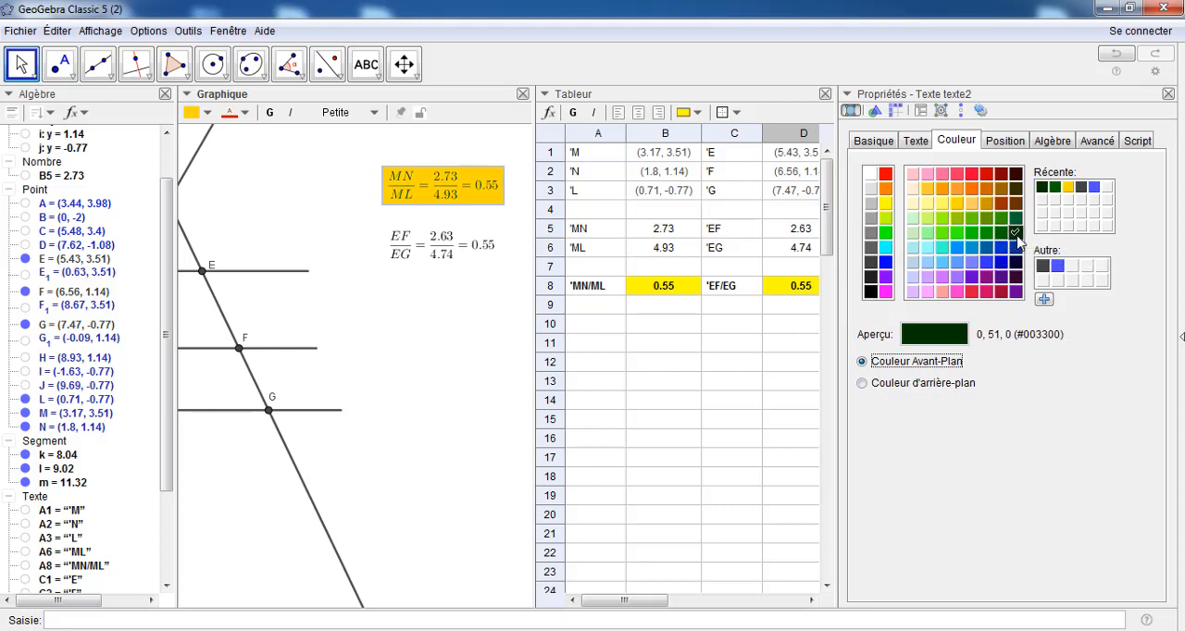
click(885, 233)
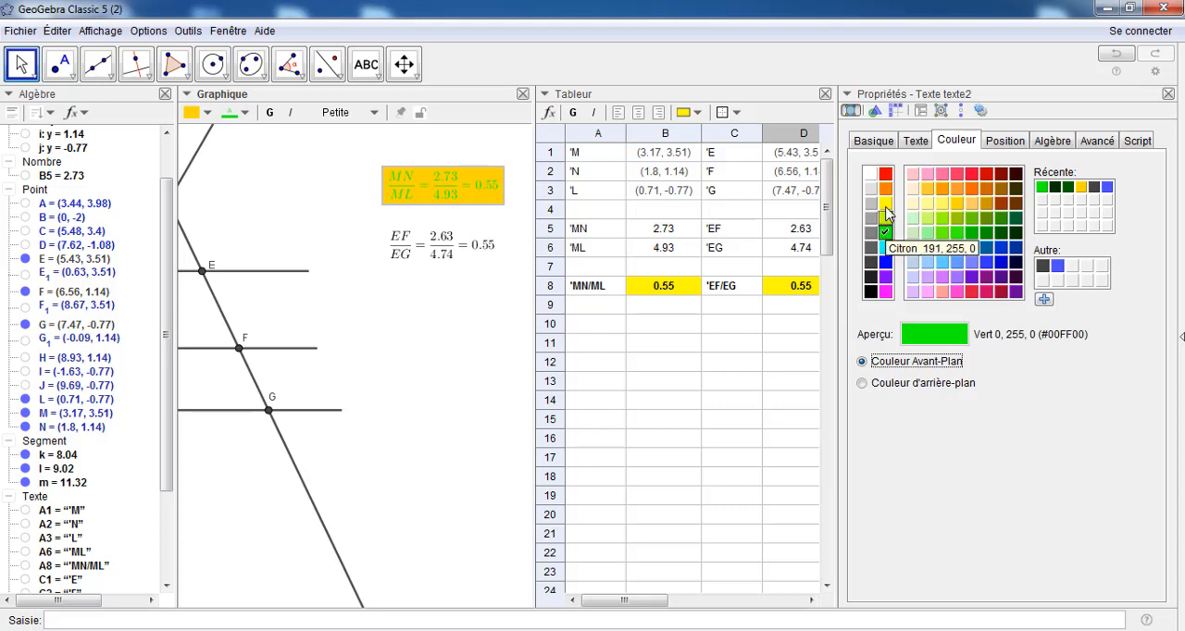
click(885, 204)
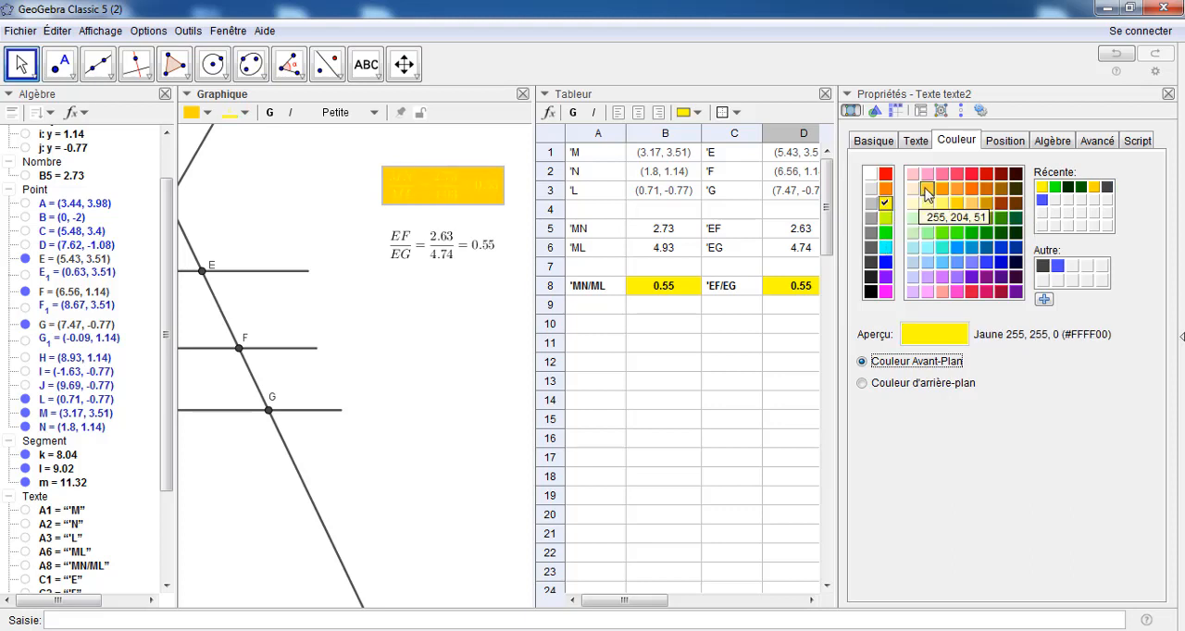
click(927, 189)
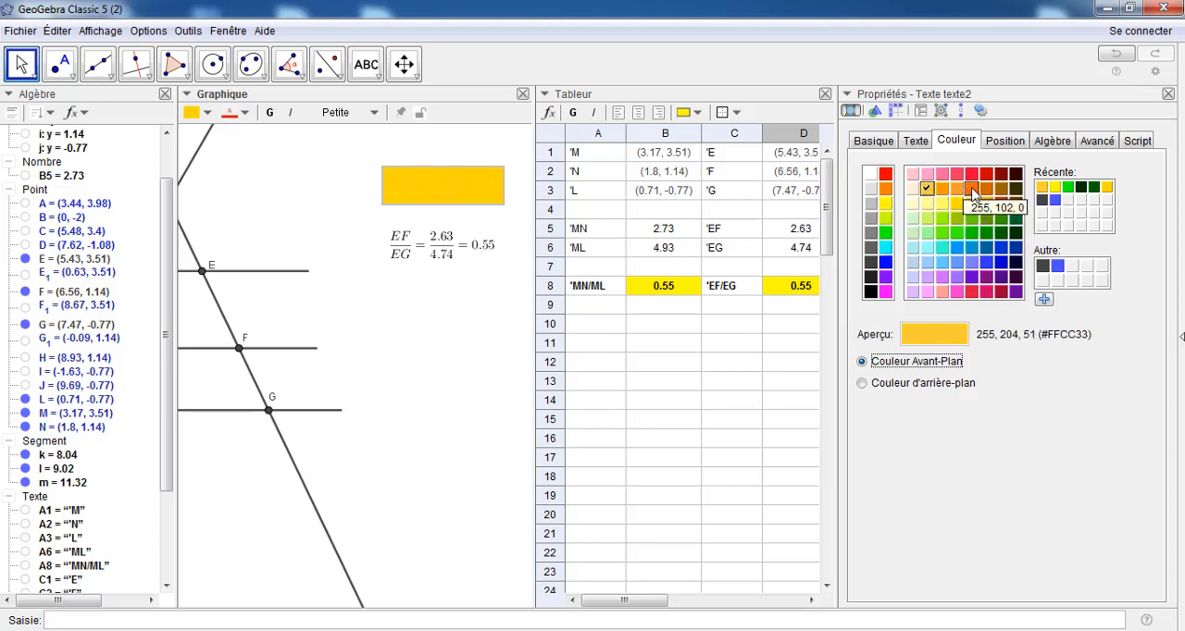
click(971, 174)
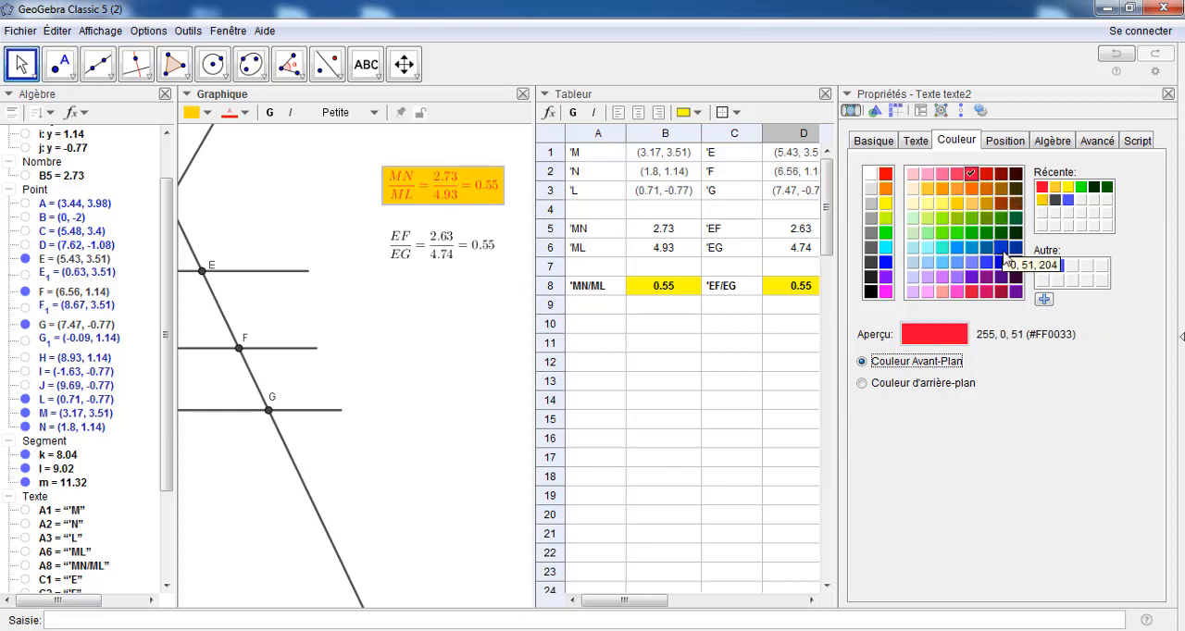
click(1016, 189)
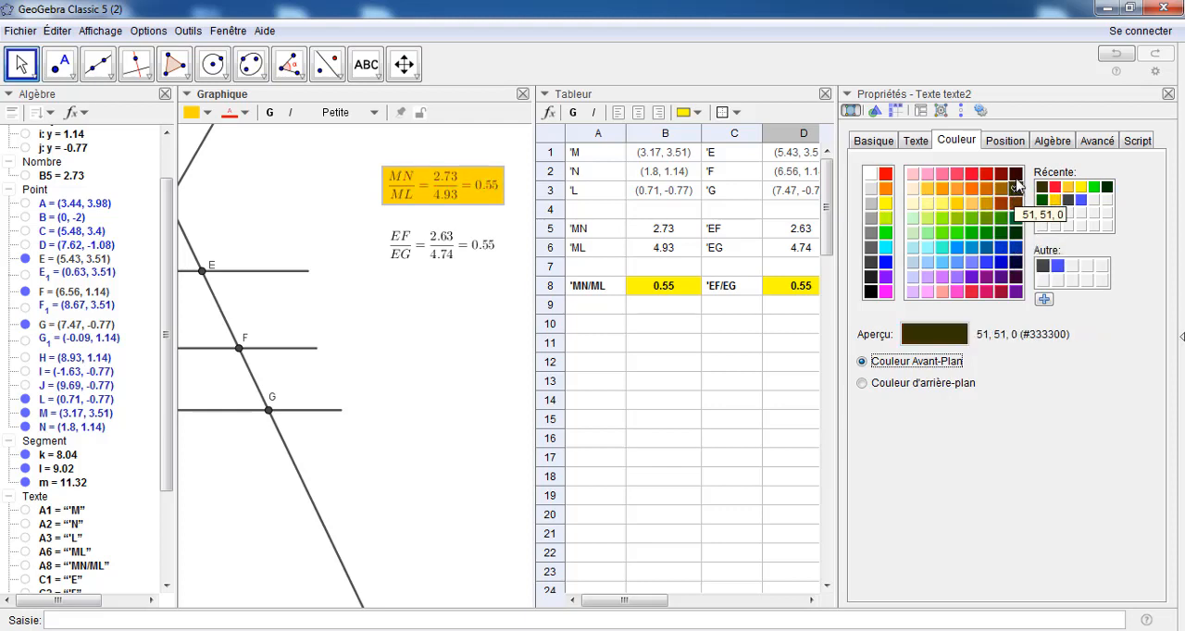
Compare blue and maroon with very dark brown, and set the MN/ML text's foreground colour to 51, 0, 0 (#330000)
click(1016, 174)
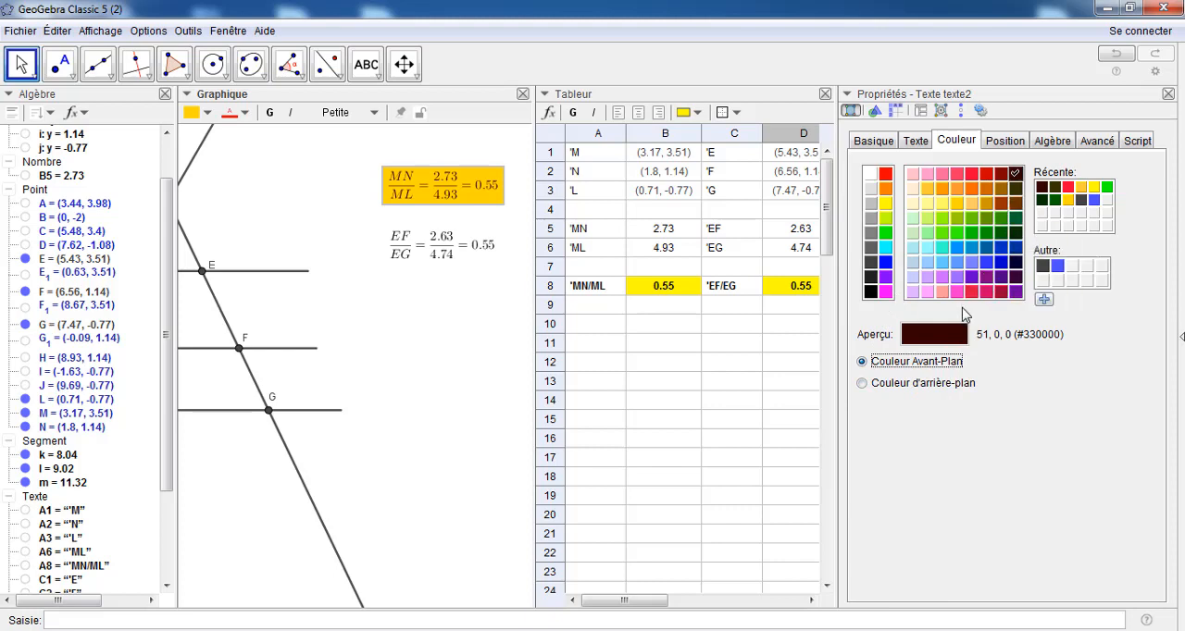
click(1001, 248)
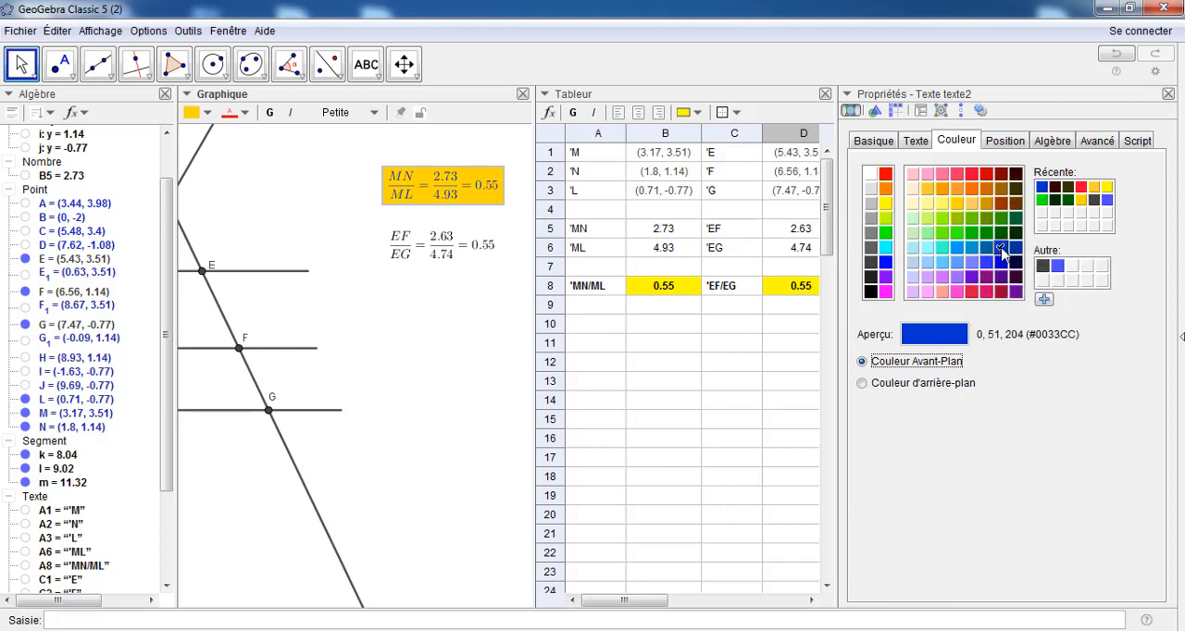
click(1016, 180)
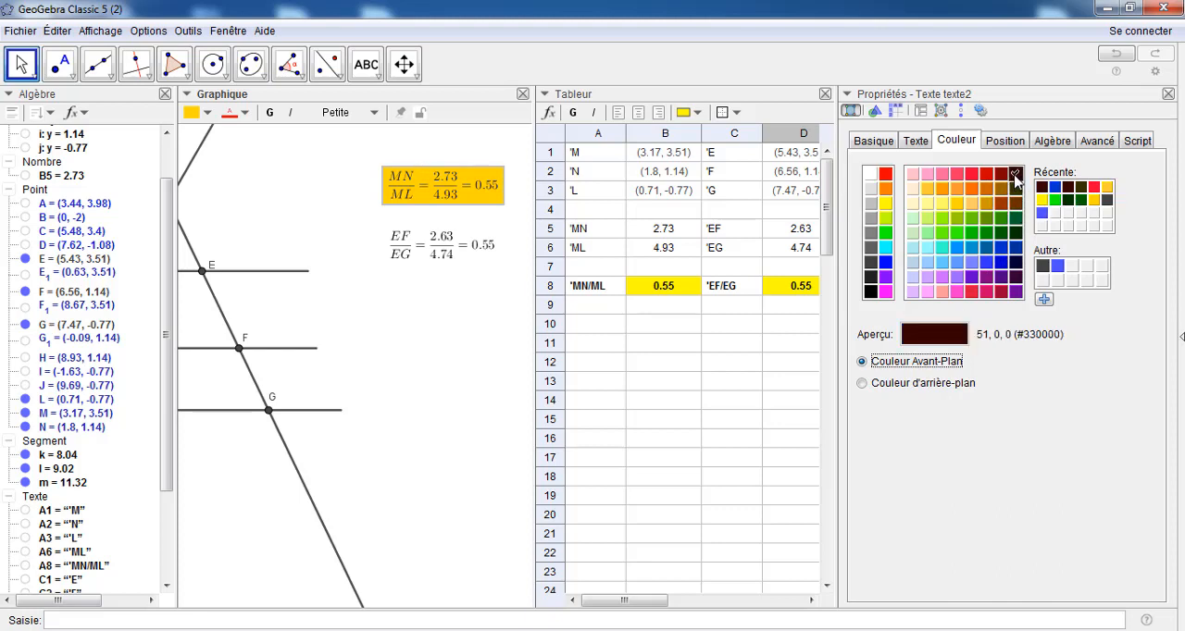
click(1003, 175)
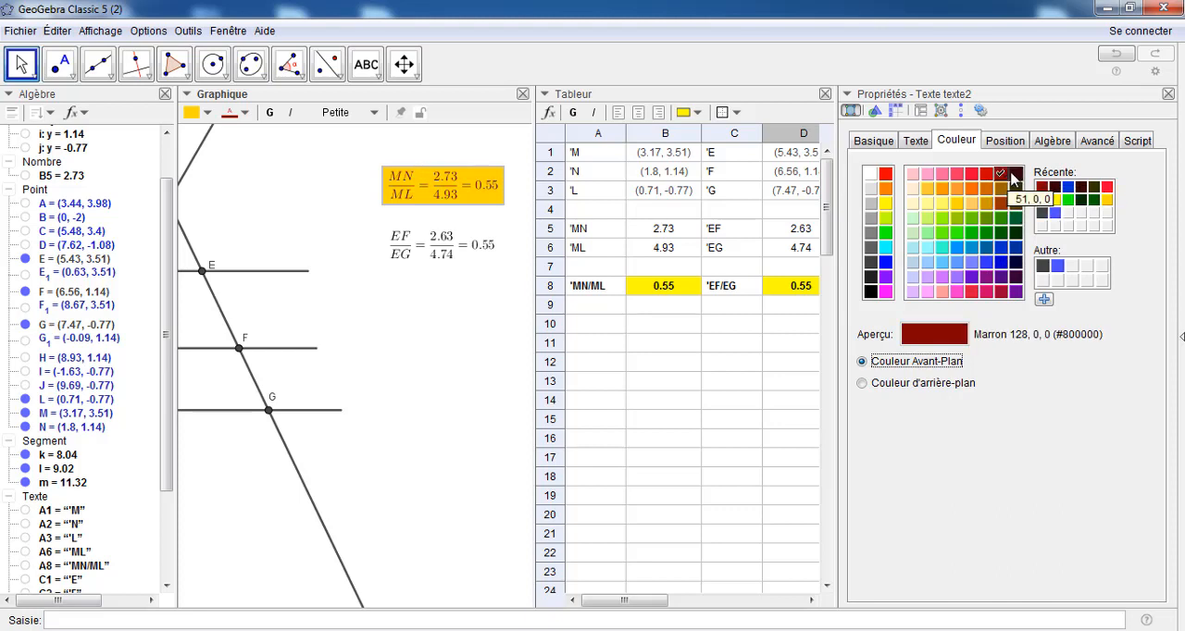
click(1016, 175)
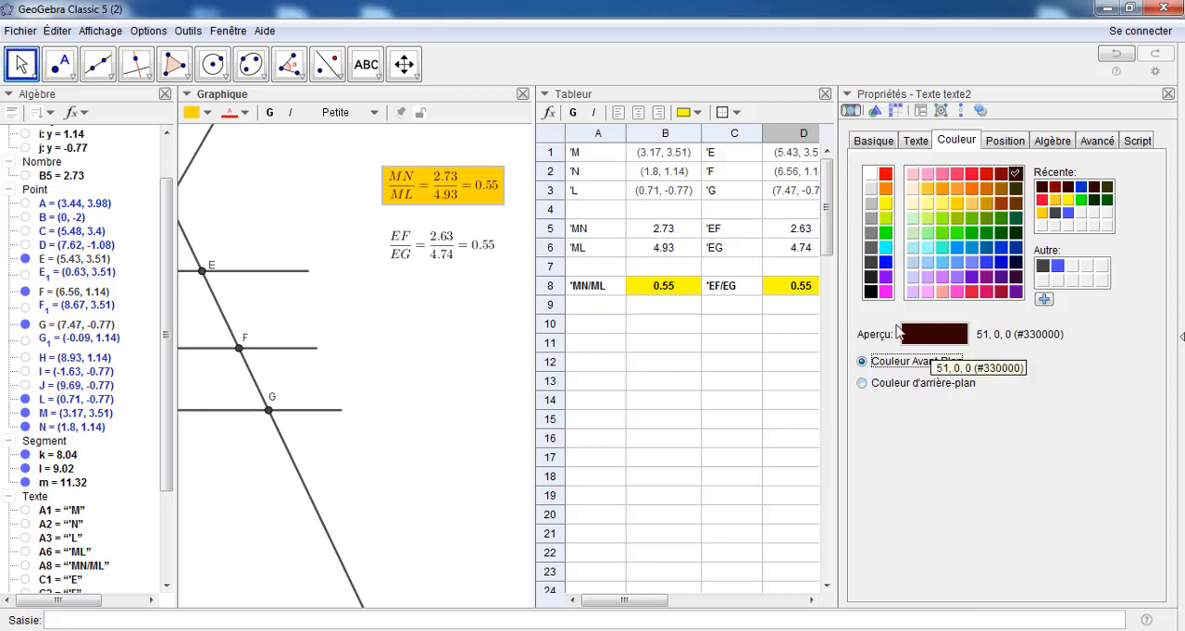
Make the MN/ML text bold with size Moyenne, apply the changes and close its properties
click(914, 143)
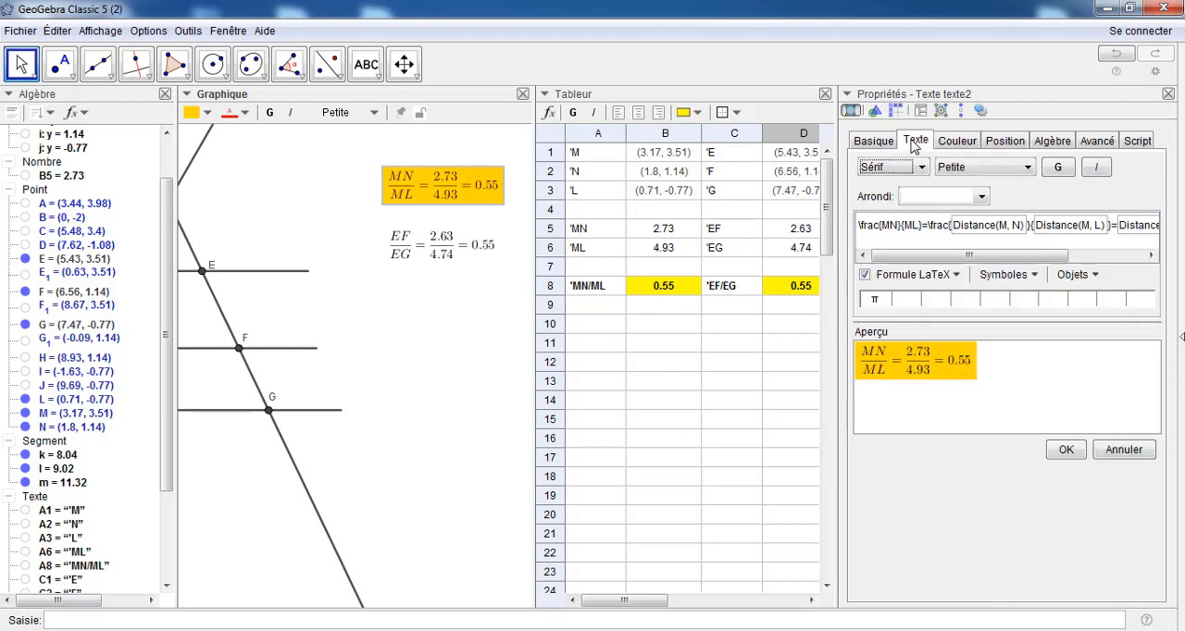
click(1059, 168)
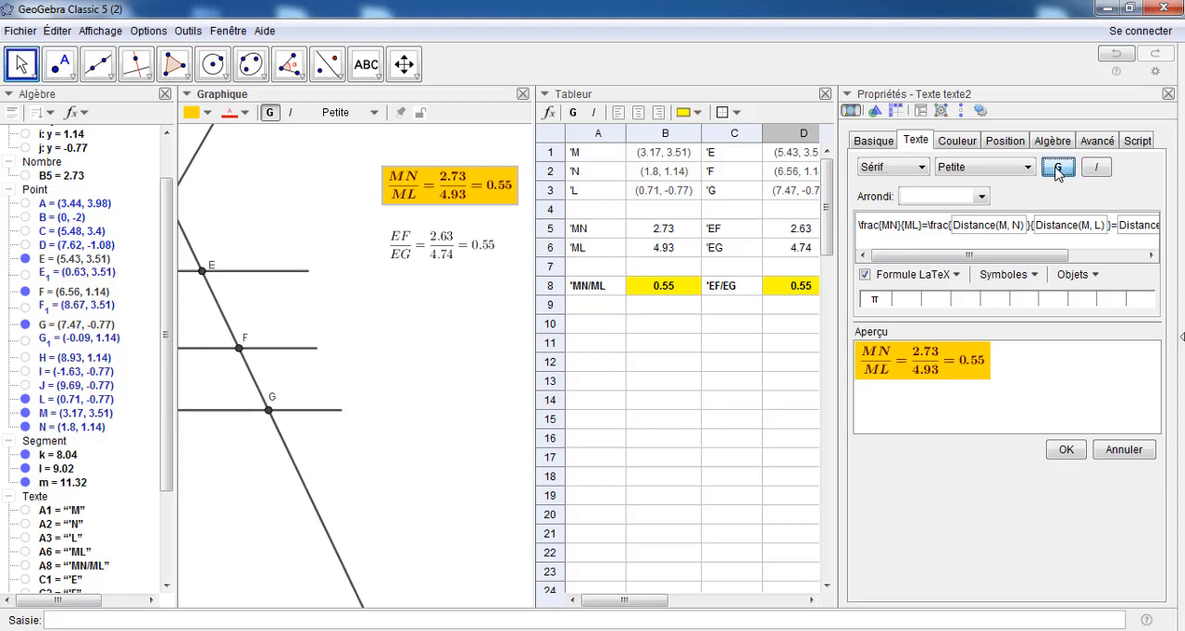
click(1009, 176)
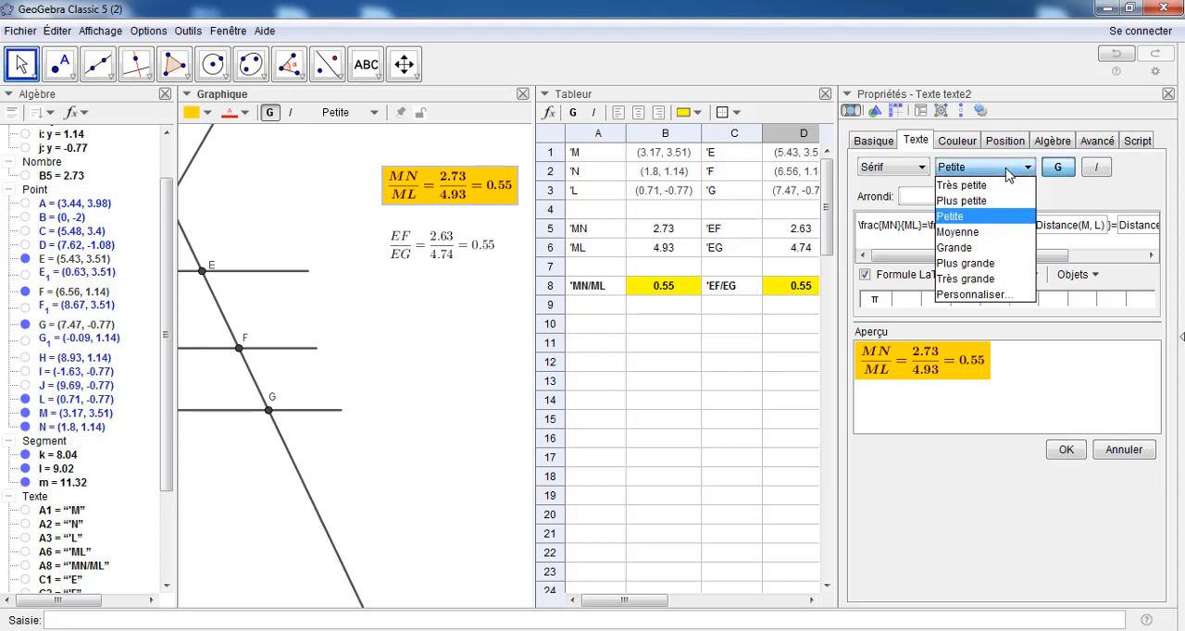
click(974, 237)
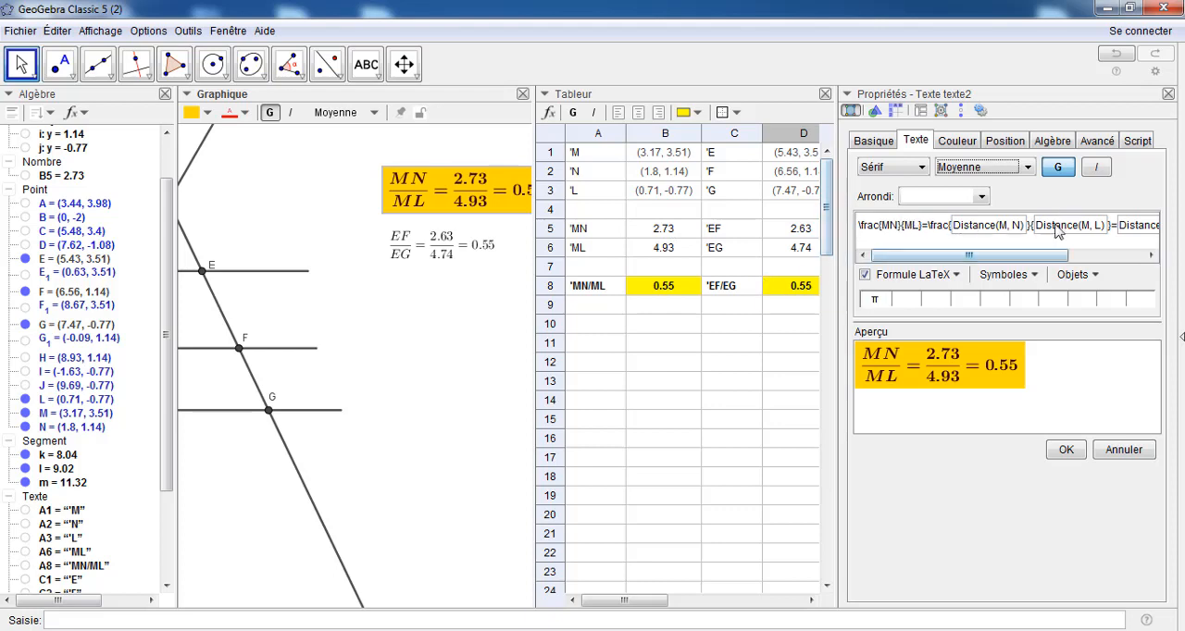
click(1067, 451)
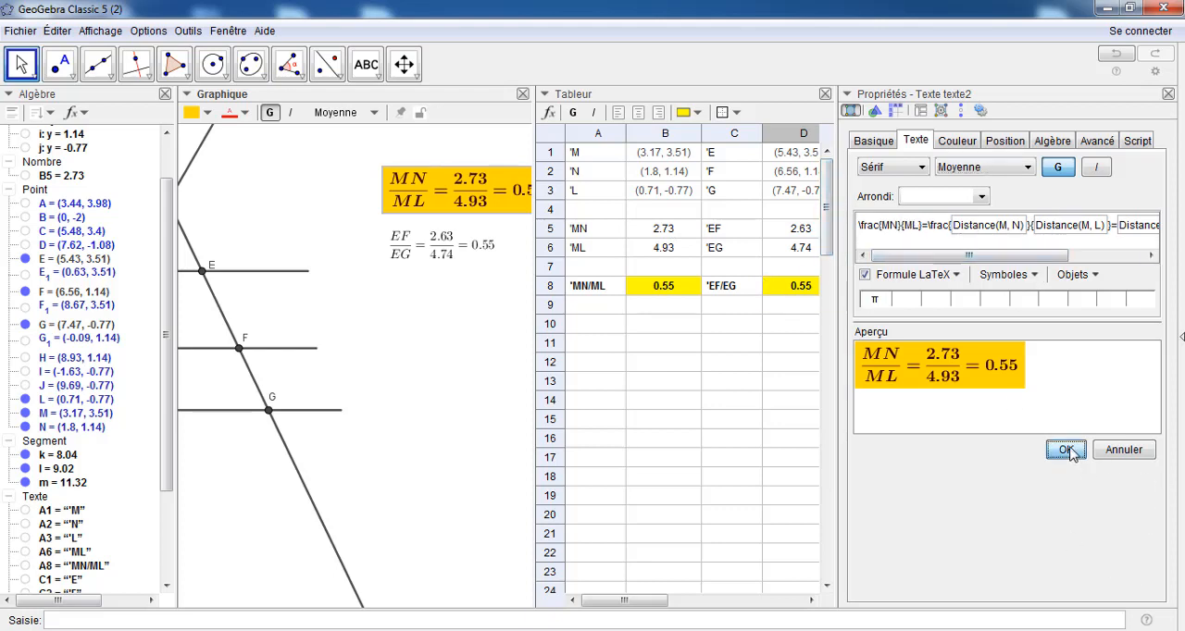
click(1168, 95)
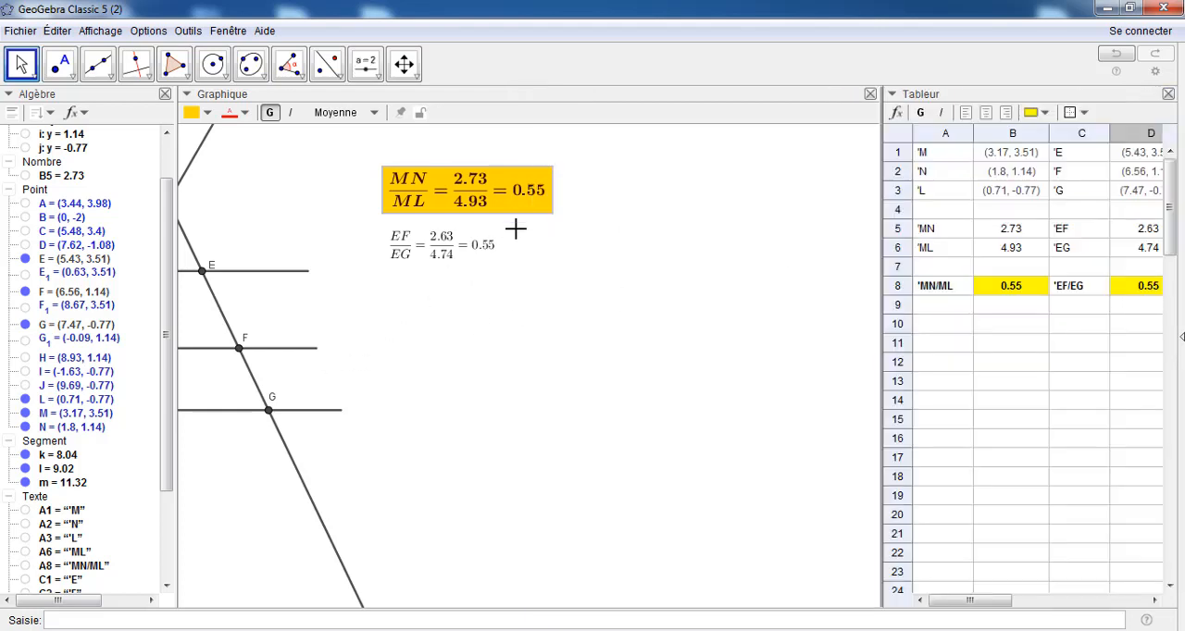
Copy the graphic style of the MN/ML text onto the EF/EG text with Copier Style graphique
click(431, 257)
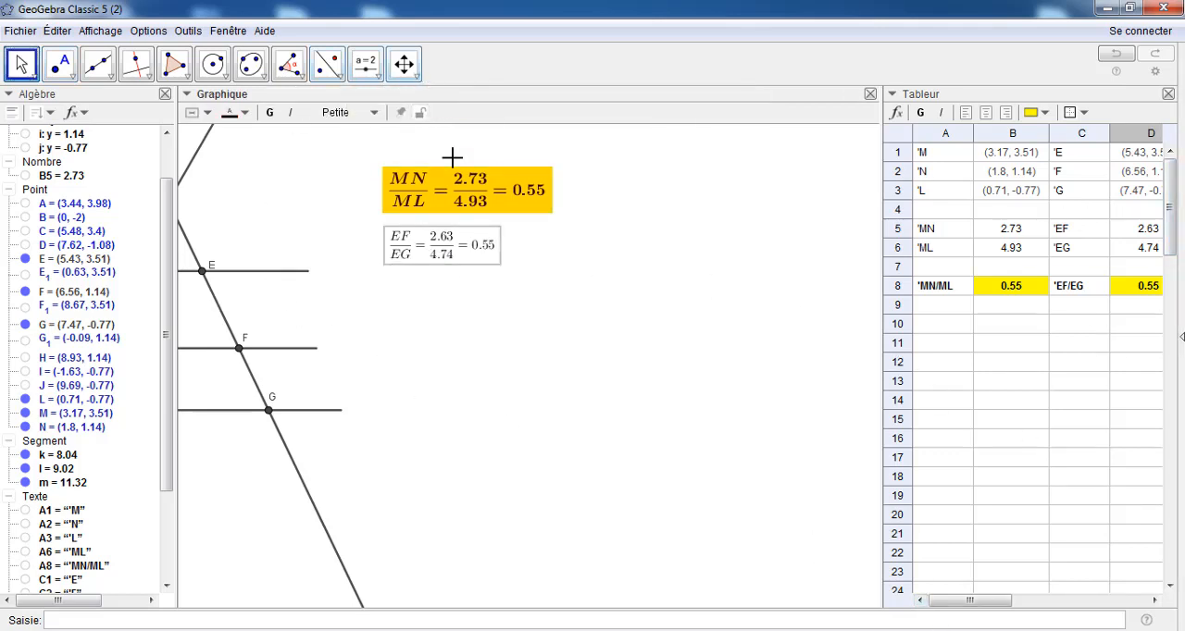
click(417, 77)
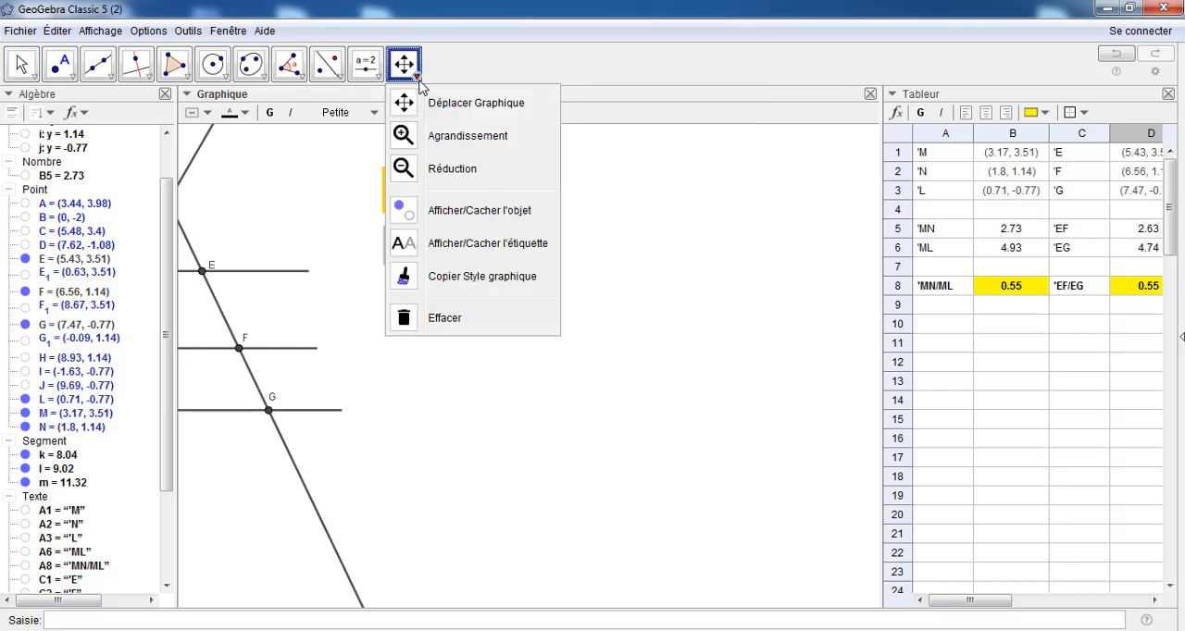
click(463, 278)
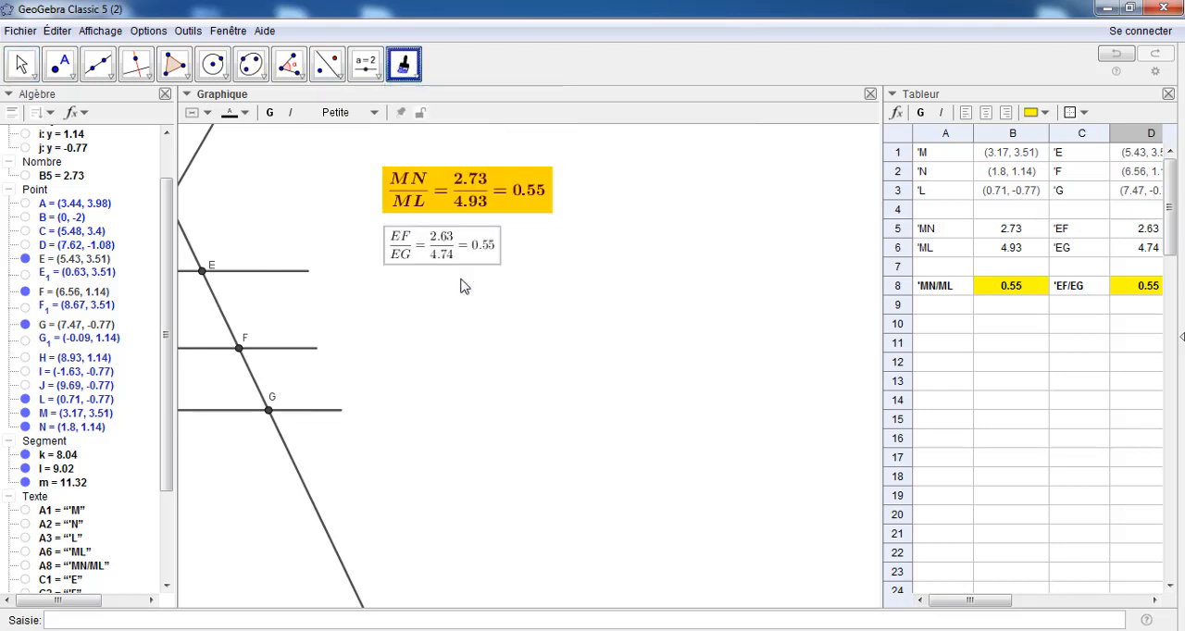
click(472, 192)
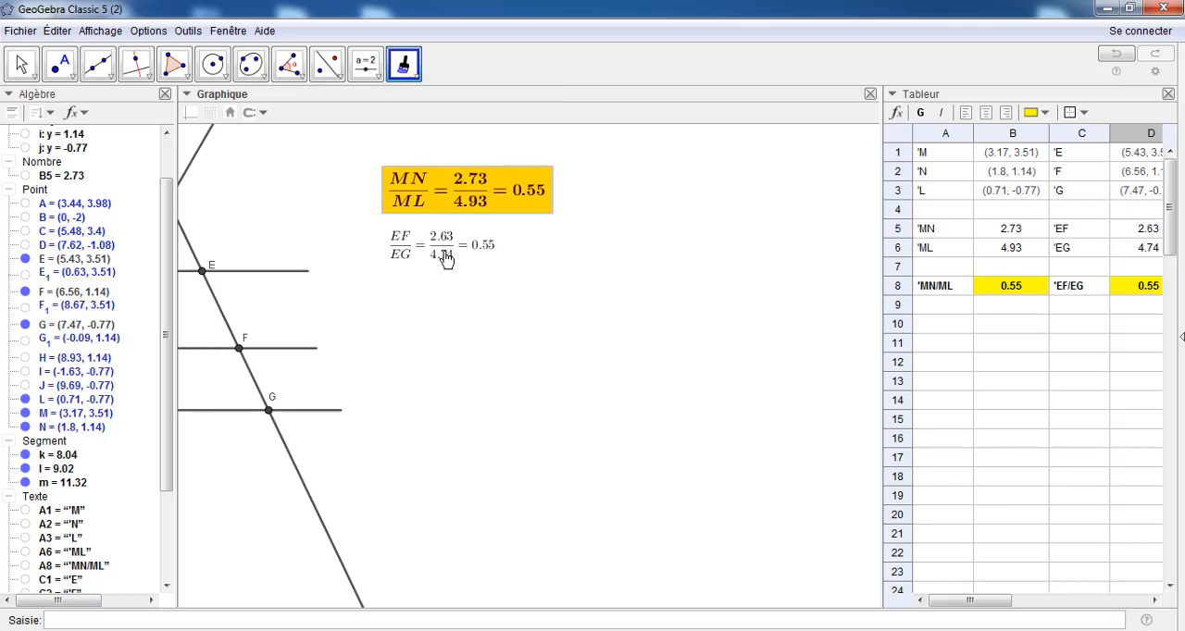
click(445, 260)
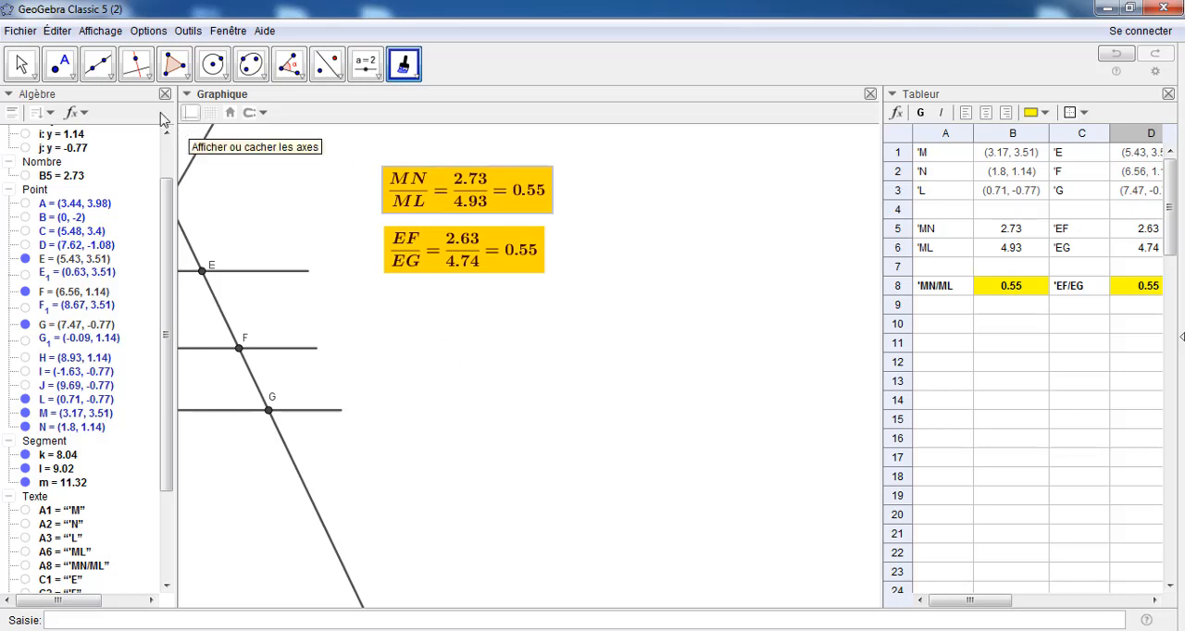
click(22, 63)
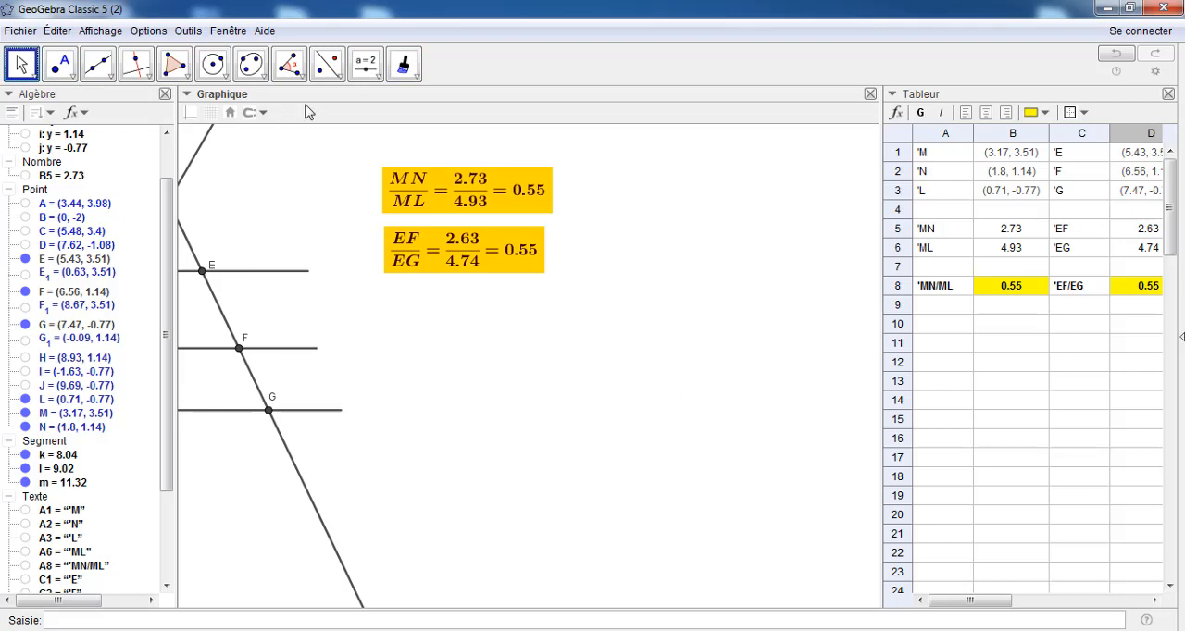
Bring the whole Thales figure into view beside the two ratio texts and close the spreadsheet view
click(401, 74)
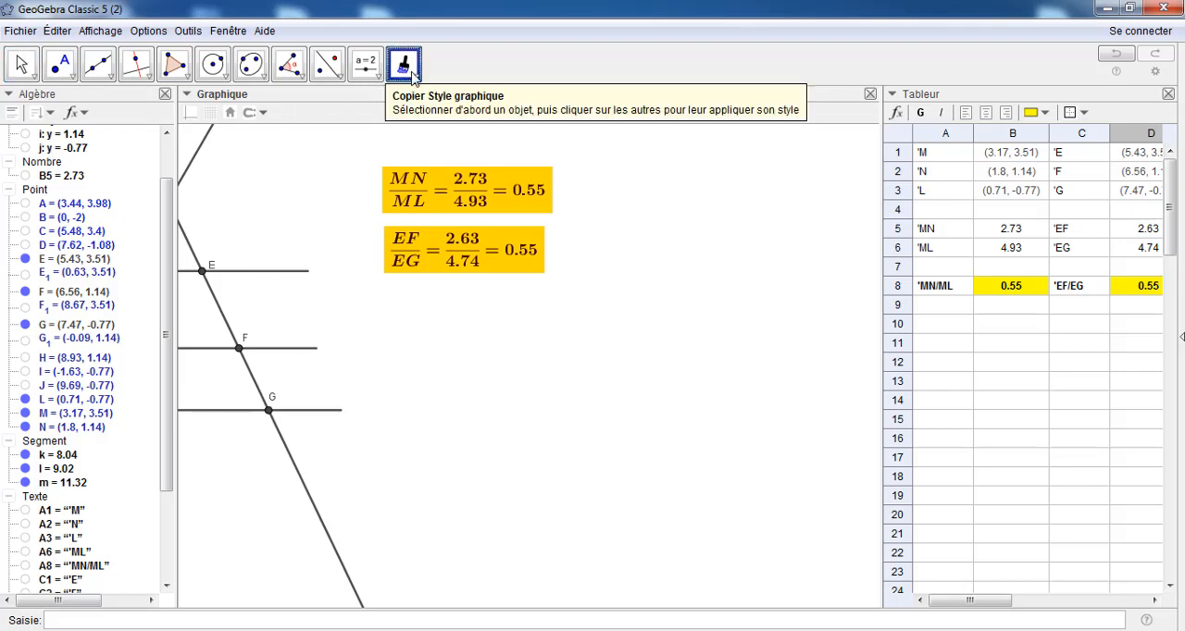
click(417, 78)
click(411, 103)
drag(432, 401, 647, 436)
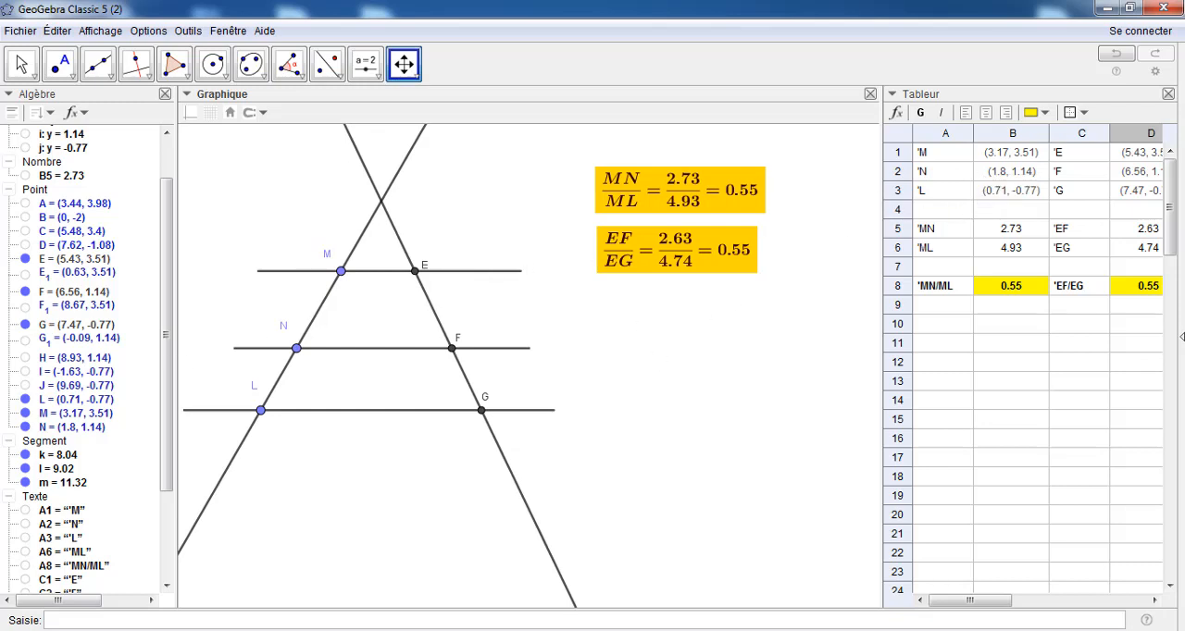
click(1167, 95)
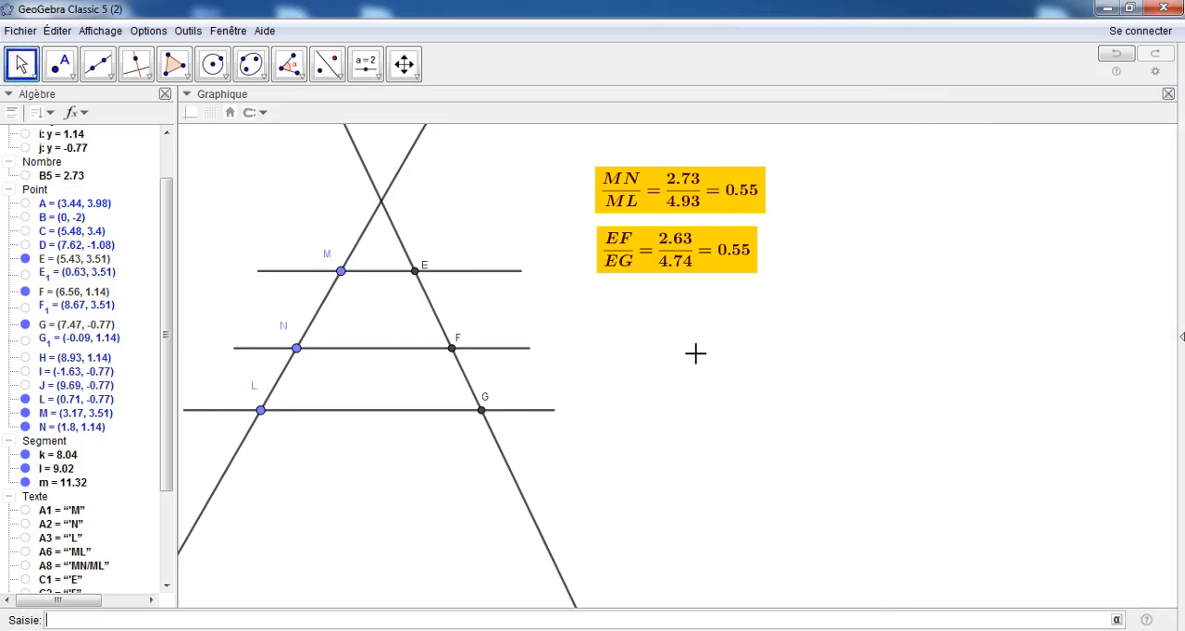
Move points N and L up along their line to about (2.17, 1.77) and (1.09, -0.1)
drag(639, 411, 739, 463)
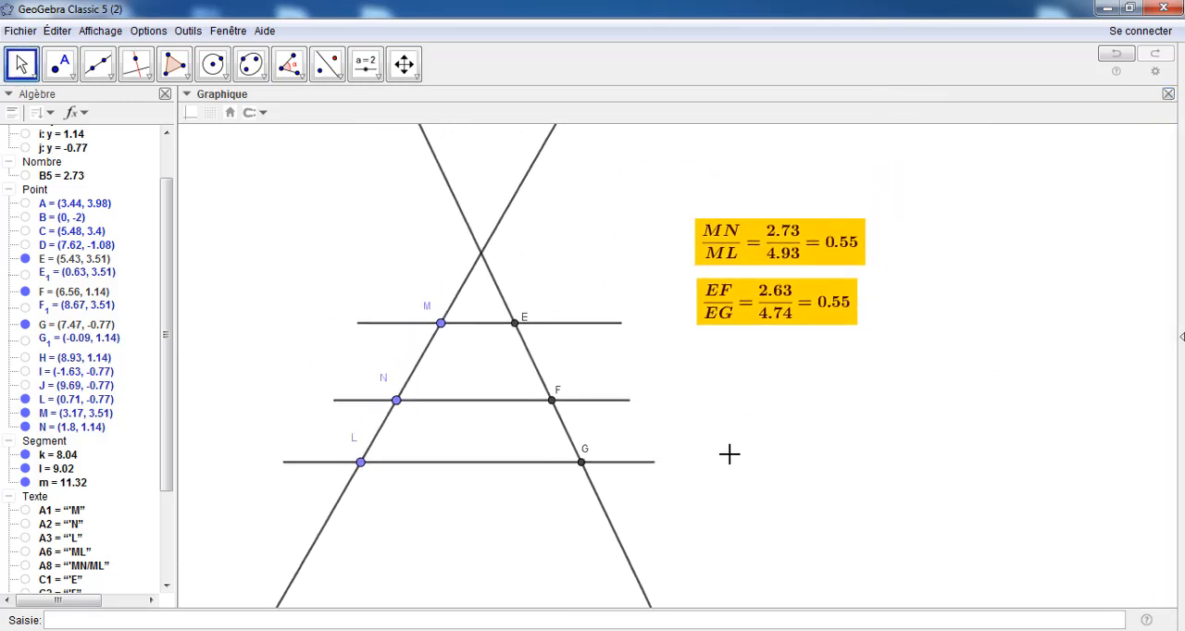
drag(393, 402, 398, 382)
drag(361, 462, 370, 446)
Show the spreadsheet again, widen it to fit column D fully, and reposition both ratio texts inside the narrowed graphics view
click(97, 32)
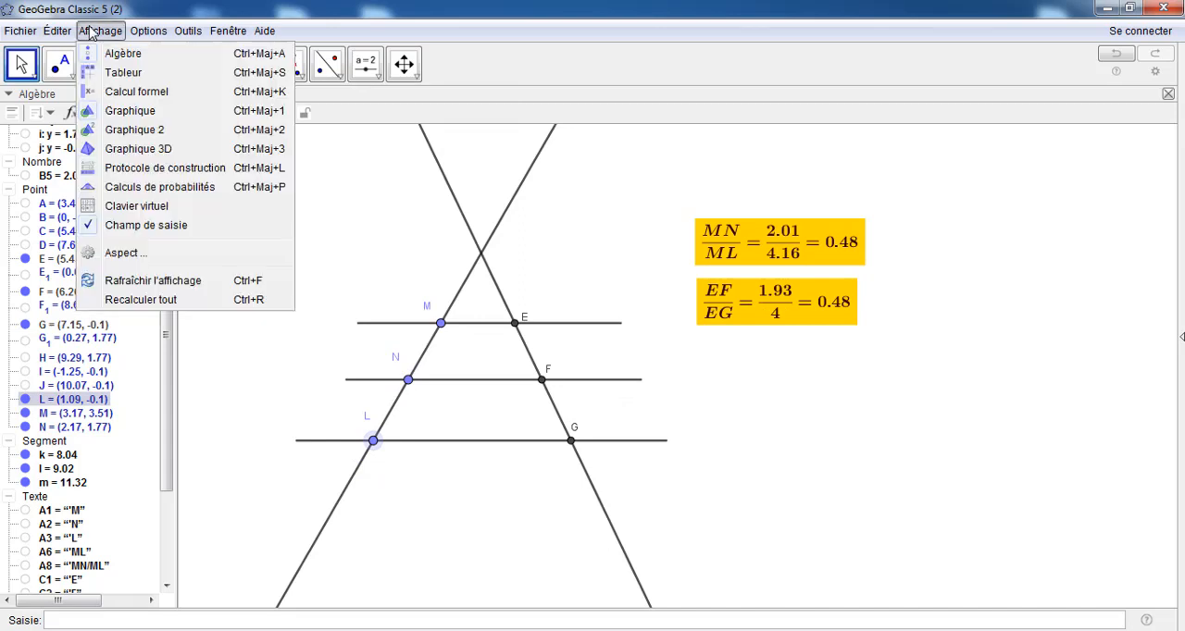
click(112, 74)
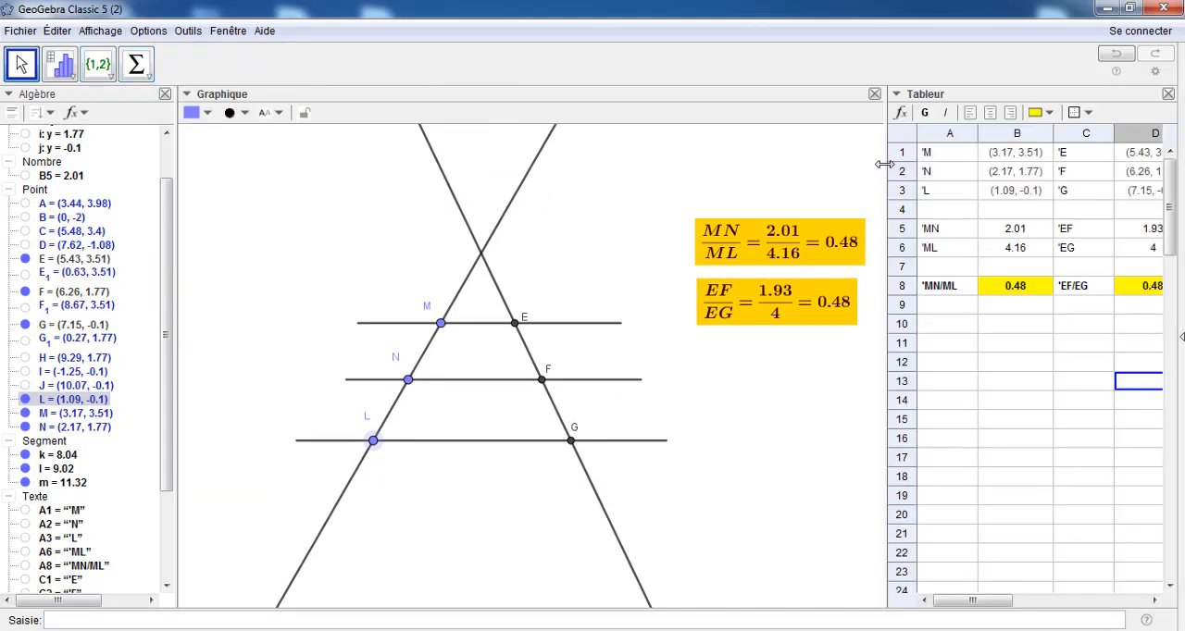
drag(885, 164, 841, 170)
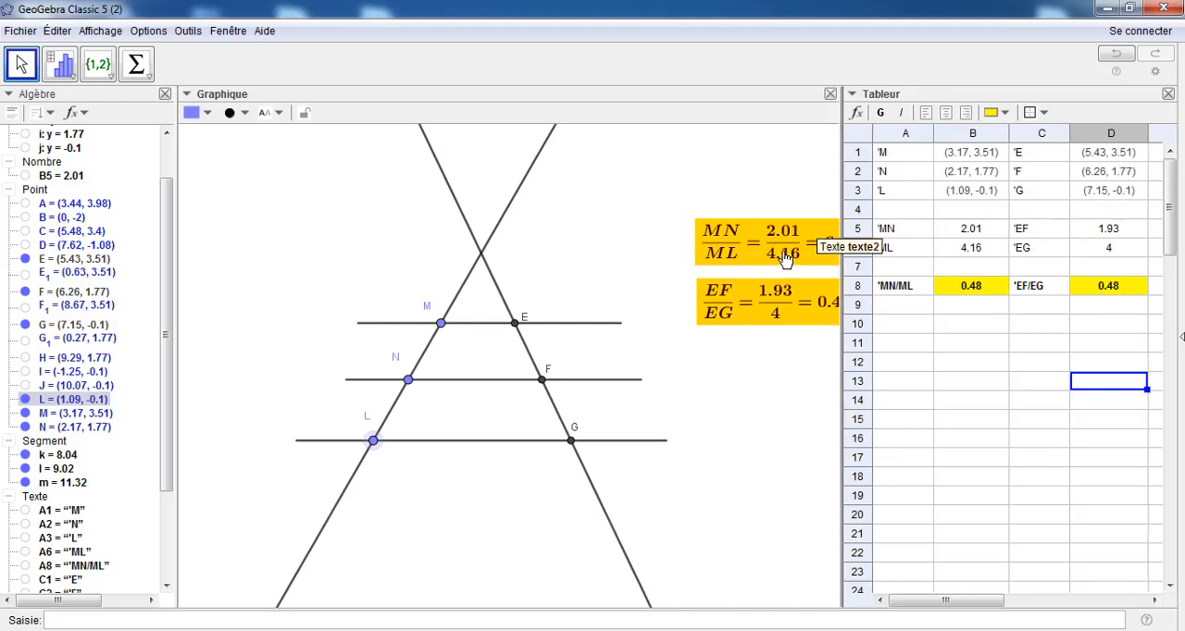
drag(794, 265, 750, 247)
drag(743, 301, 699, 297)
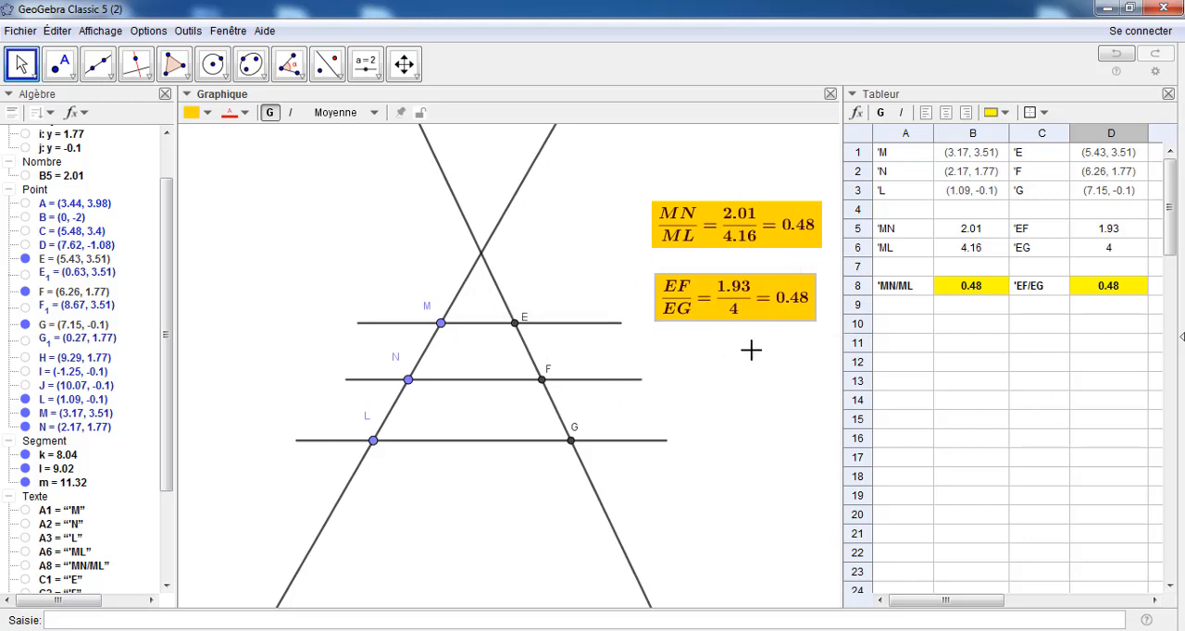
Open the set of tools for inserting a slider, text, image, button or check box
click(376, 77)
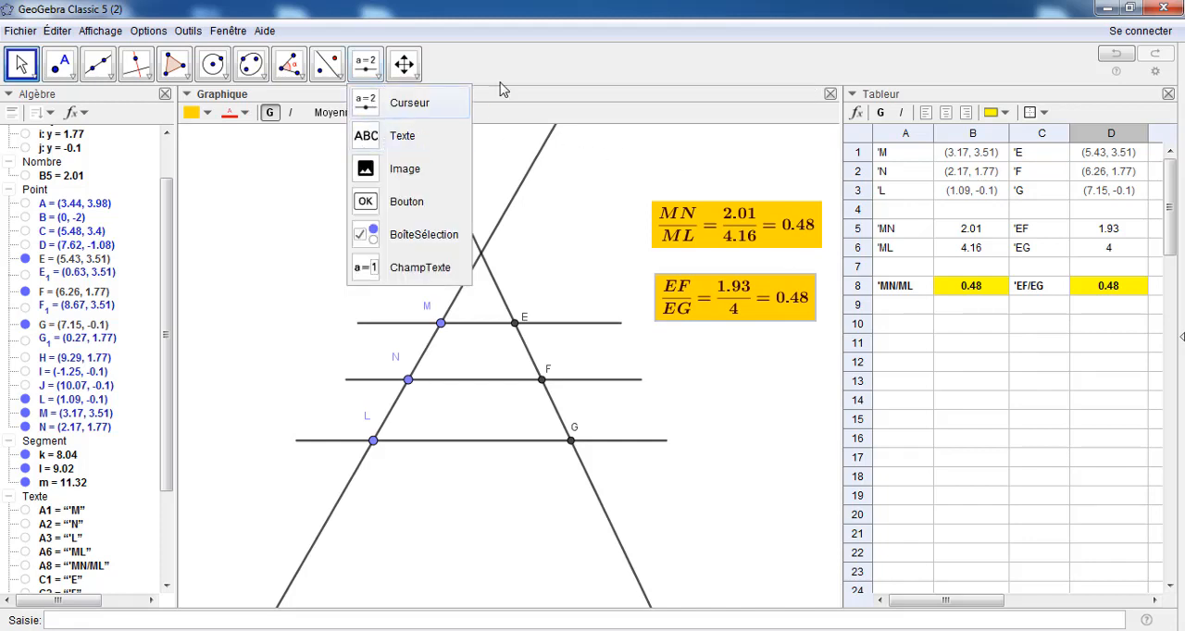